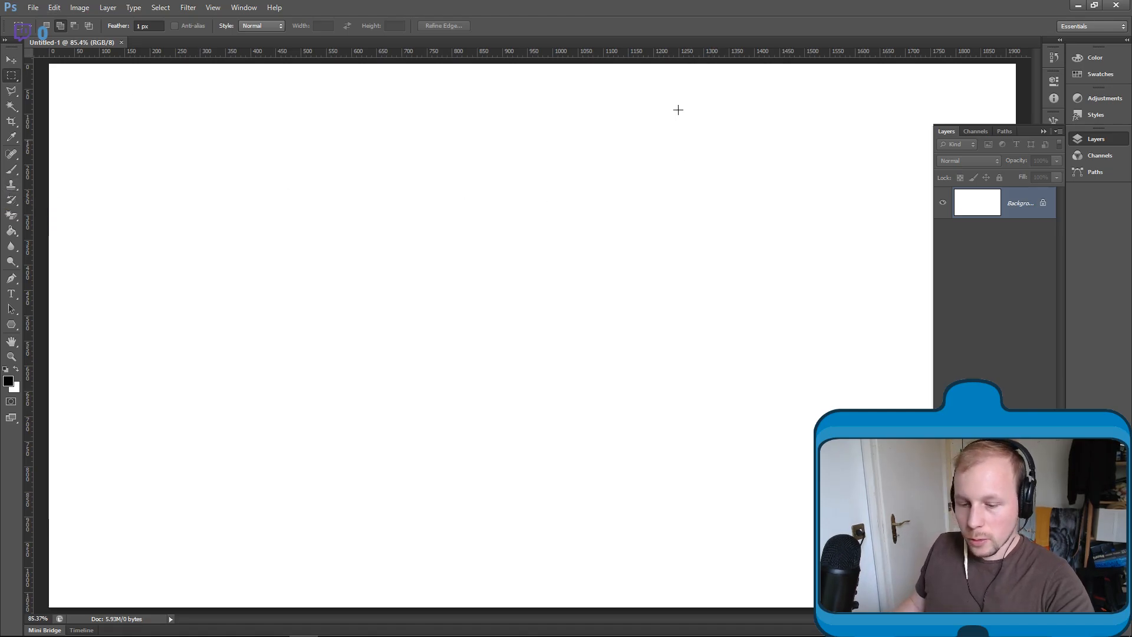
- Switch to Streamlabs Chatbot, check the chat messages in its console, and return to the blank Photoshop document
key("alt+Tab")
key("alt+Tab")
key("alt+Tab")
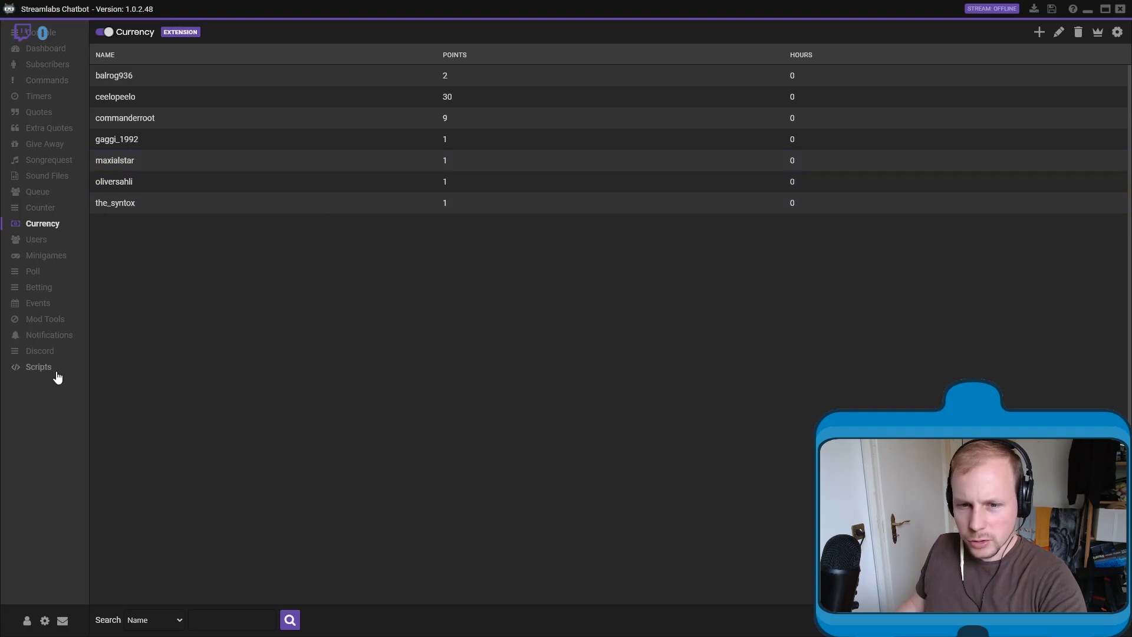
left_click(47, 40)
key("alt+Tab")
key("alt+Tab")
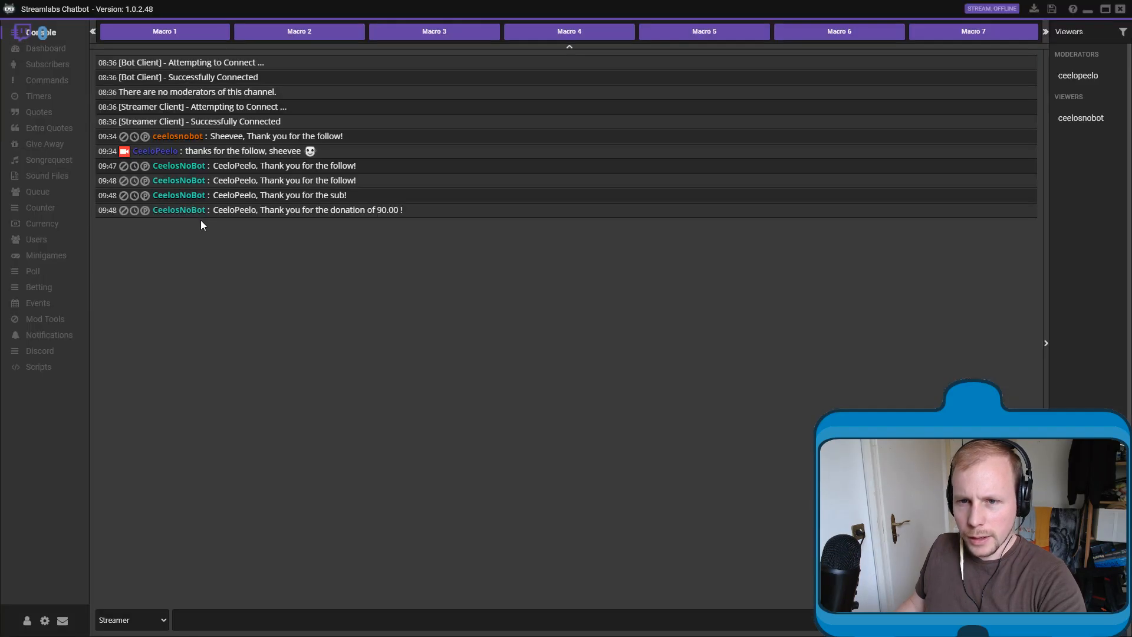
key("alt+Tab")
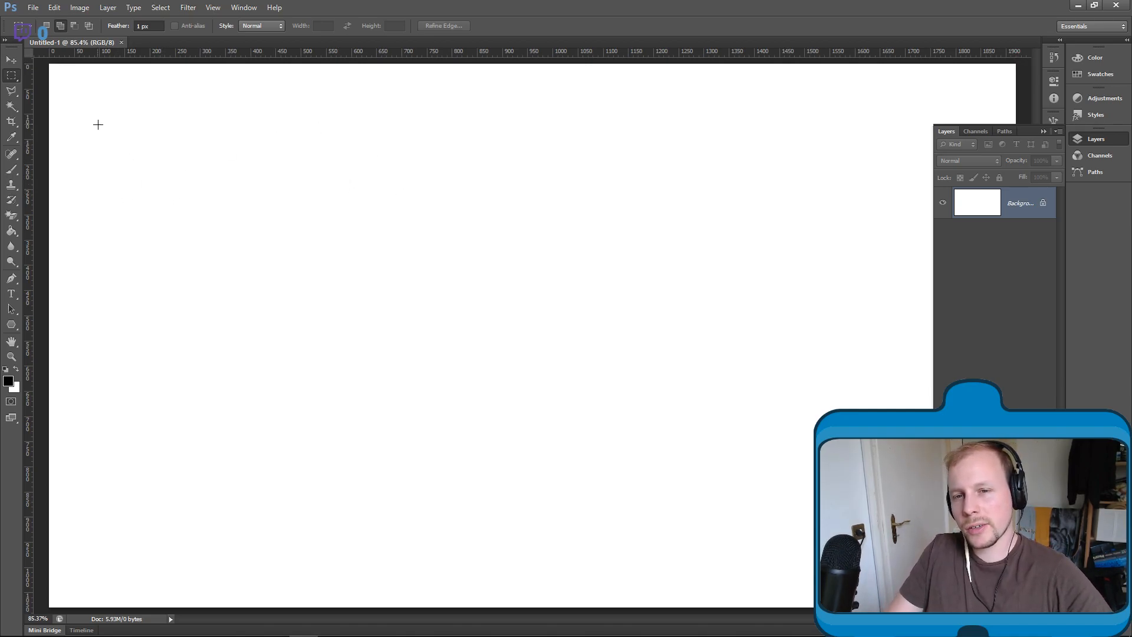
- Add a new layer above the background and set the Brush tool's opacity to 100%
left_click(13, 169)
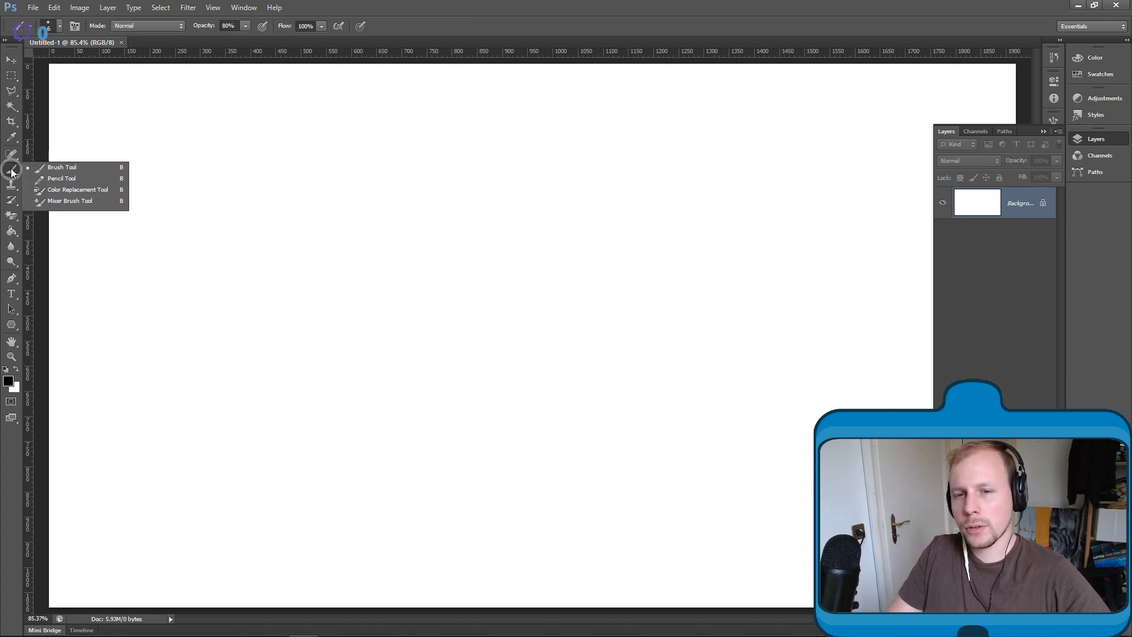
left_click(55, 167)
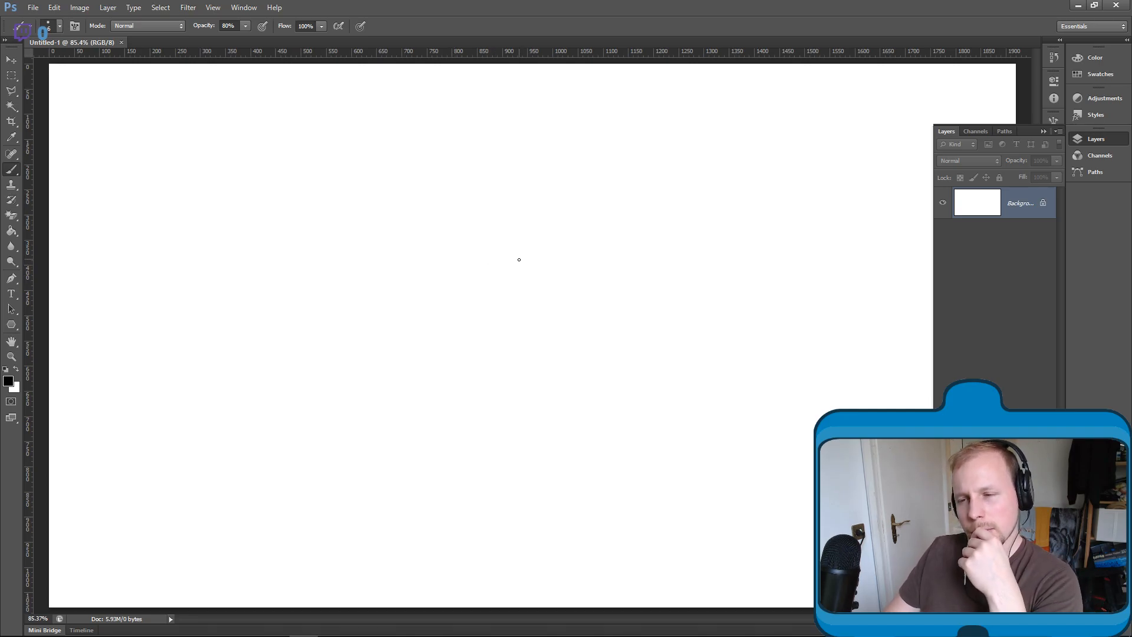
mouse_move(516, 240)
left_mouse_down()
mouse_move(471, 322)
mouse_move(561, 399)
left_mouse_up()
key("ctrl+z")
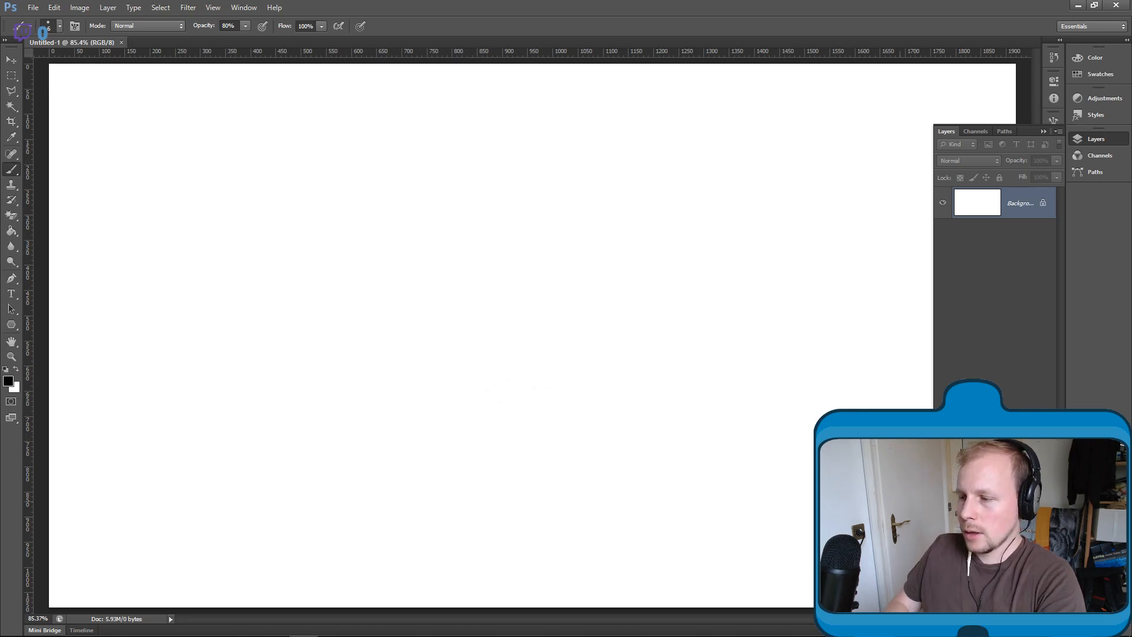
key("ctrl+shift+alt+n")
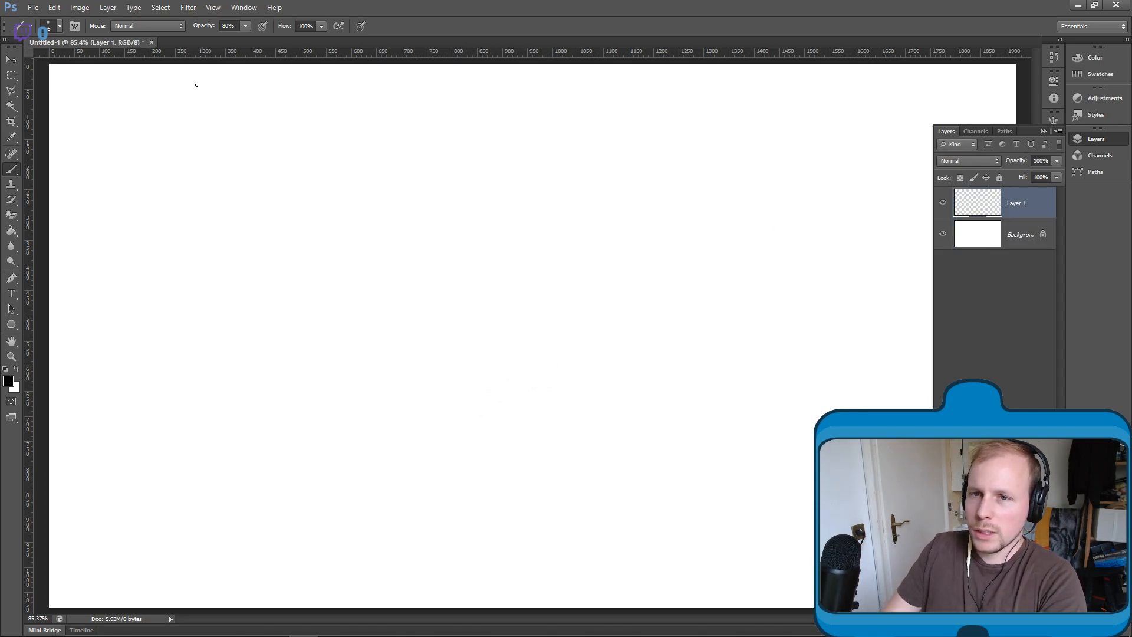
left_click(246, 26)
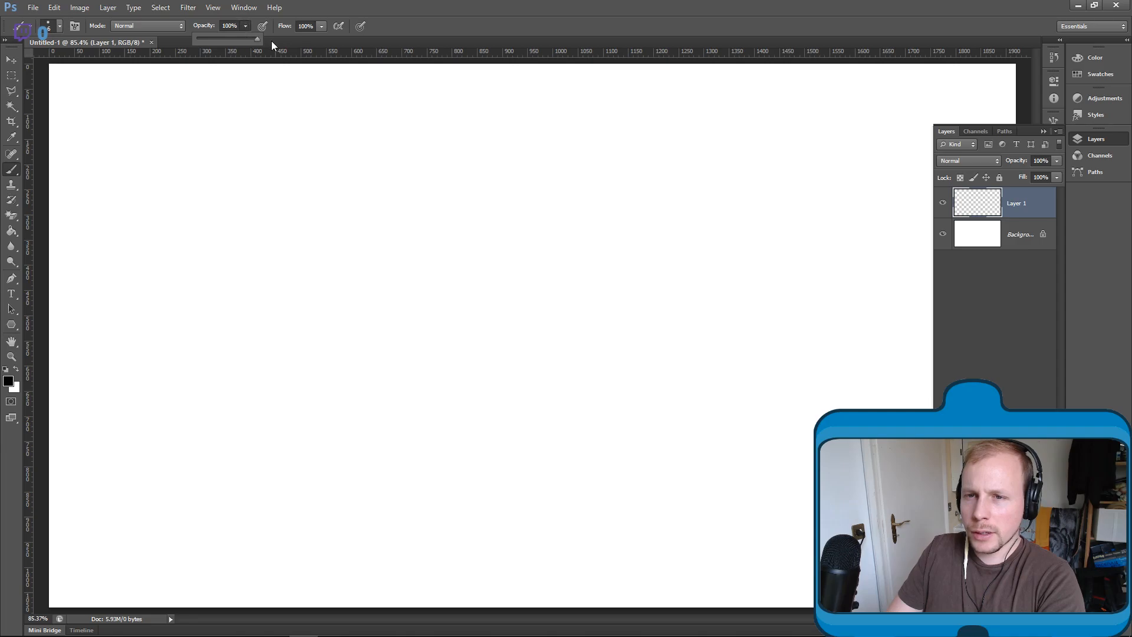
left_click(181, 193)
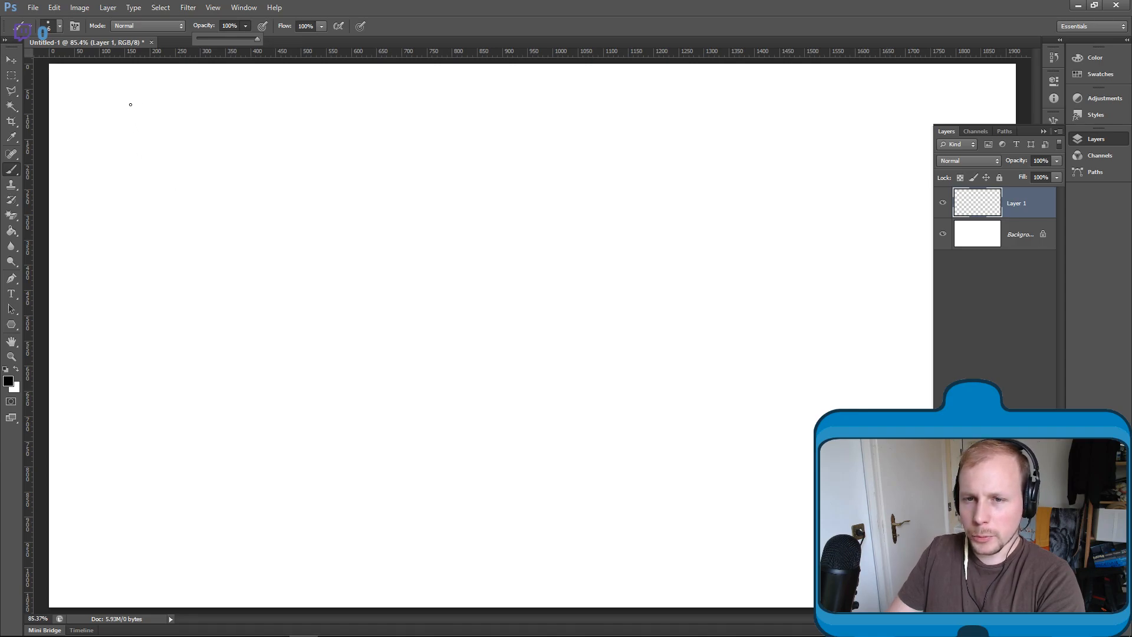
left_click_drag(131, 99, 124, 121)
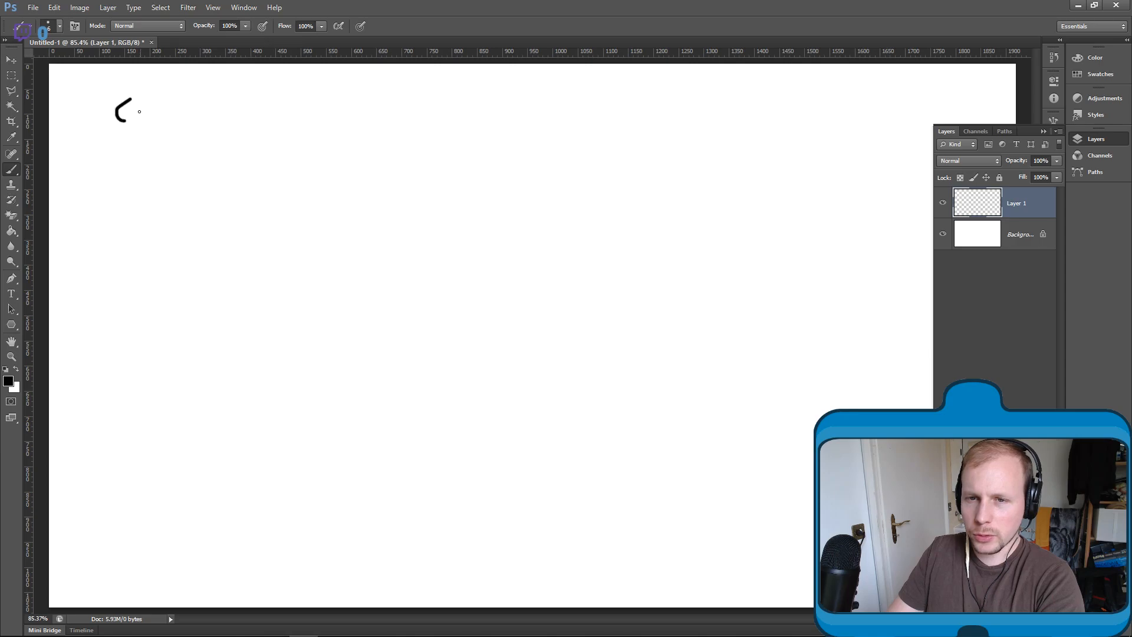
key("ctrl+alt+z")
key("ctrl+alt+z")
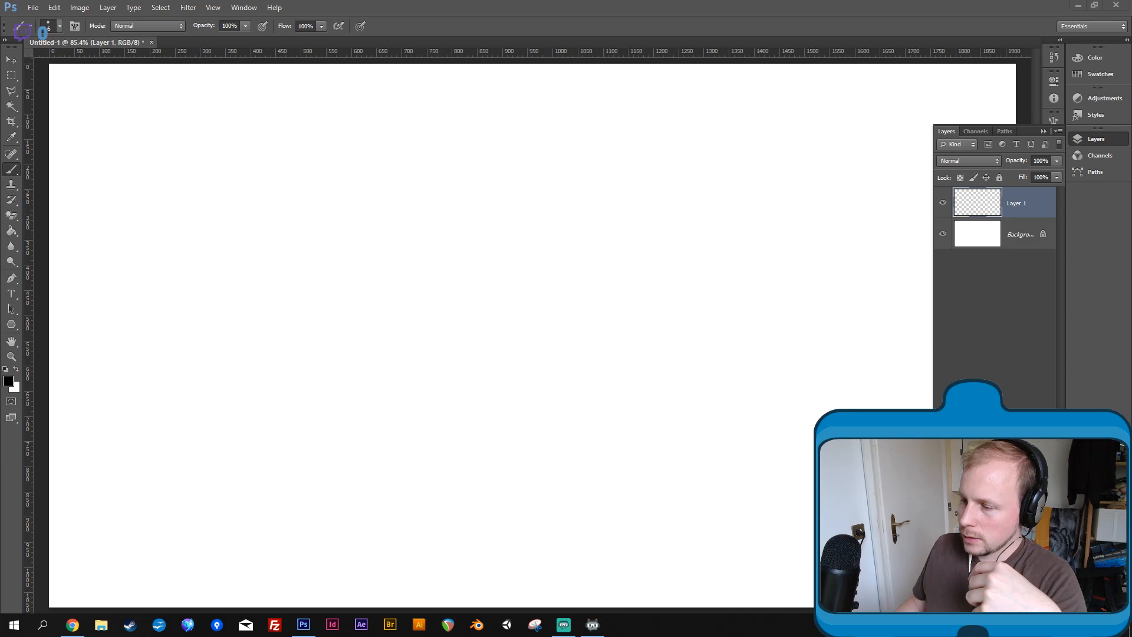
- Add the text "Code" in a box about 425 px wide near the canvas's upper left, coloured 020202 at 24 pt
left_click(11, 293)
left_click_drag(137, 136, 352, 215)
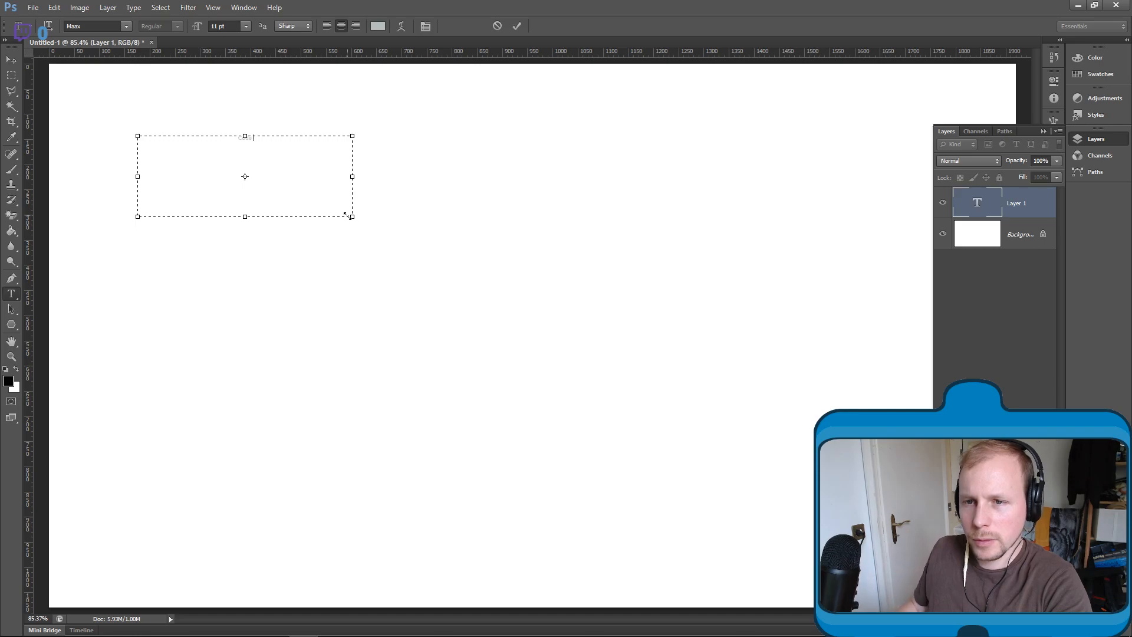
key("ctrl+a")
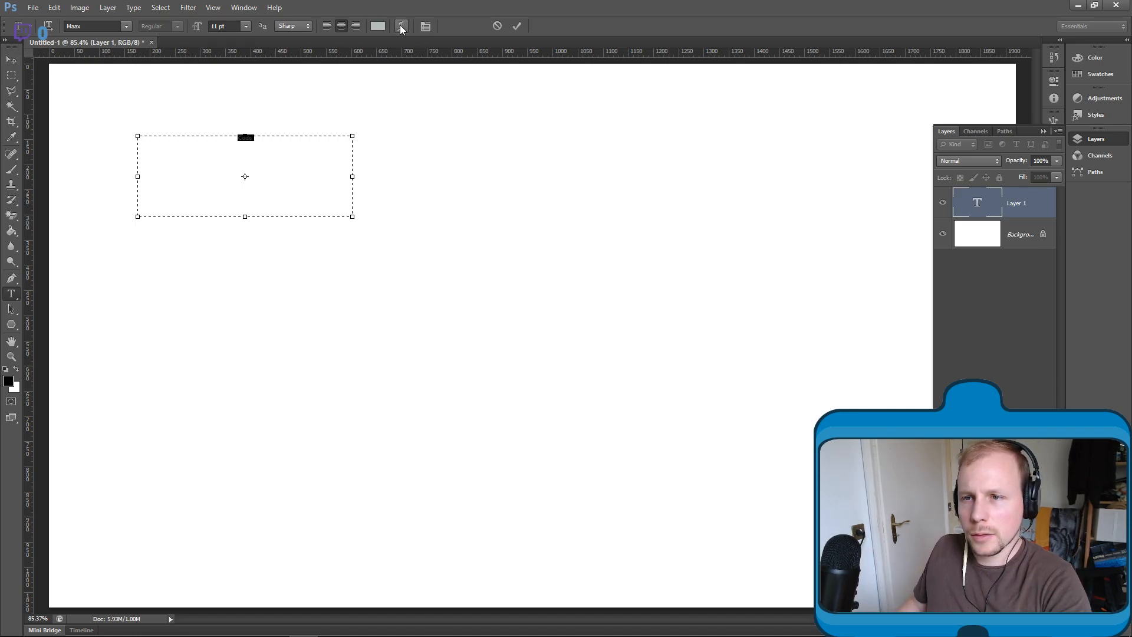
left_click(377, 26)
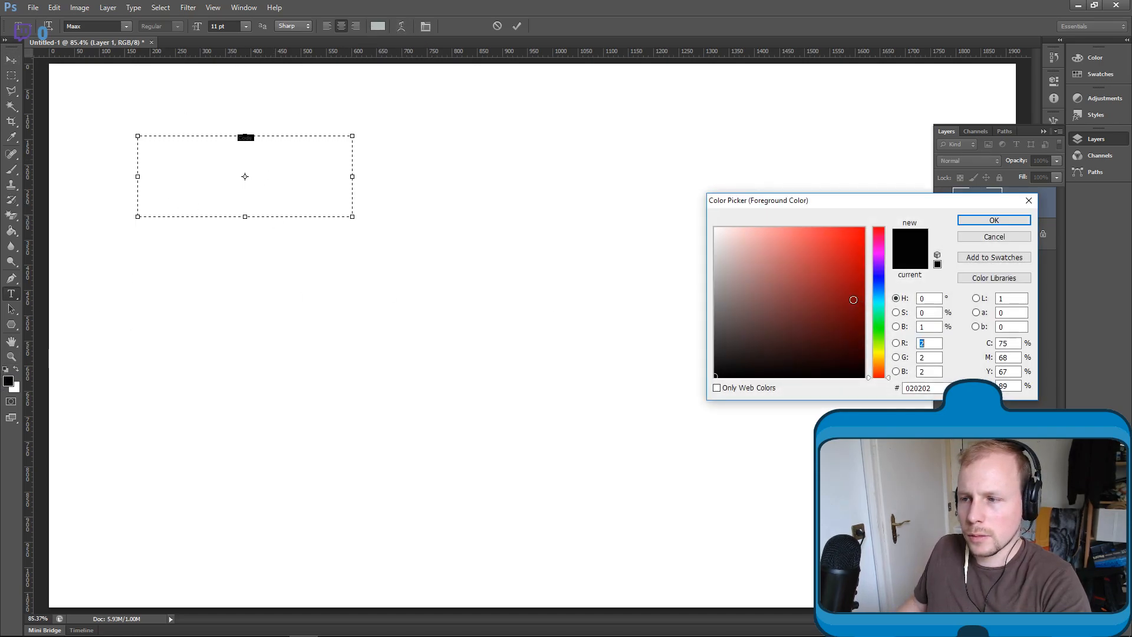
left_click(990, 216)
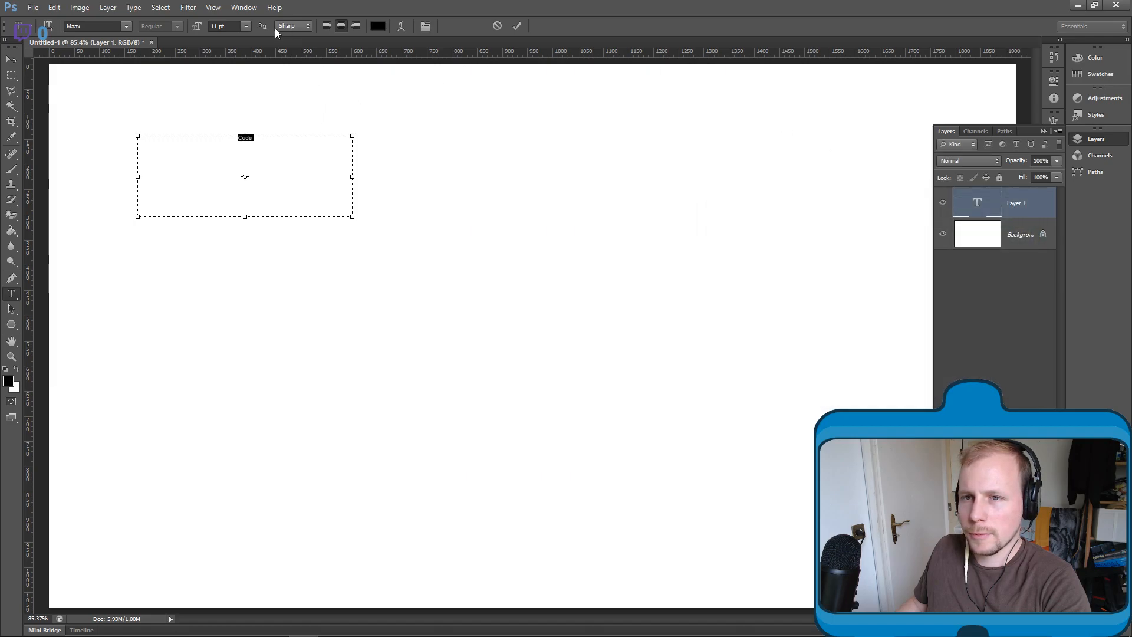
left_click(246, 26)
left_click(241, 159)
left_click(517, 26)
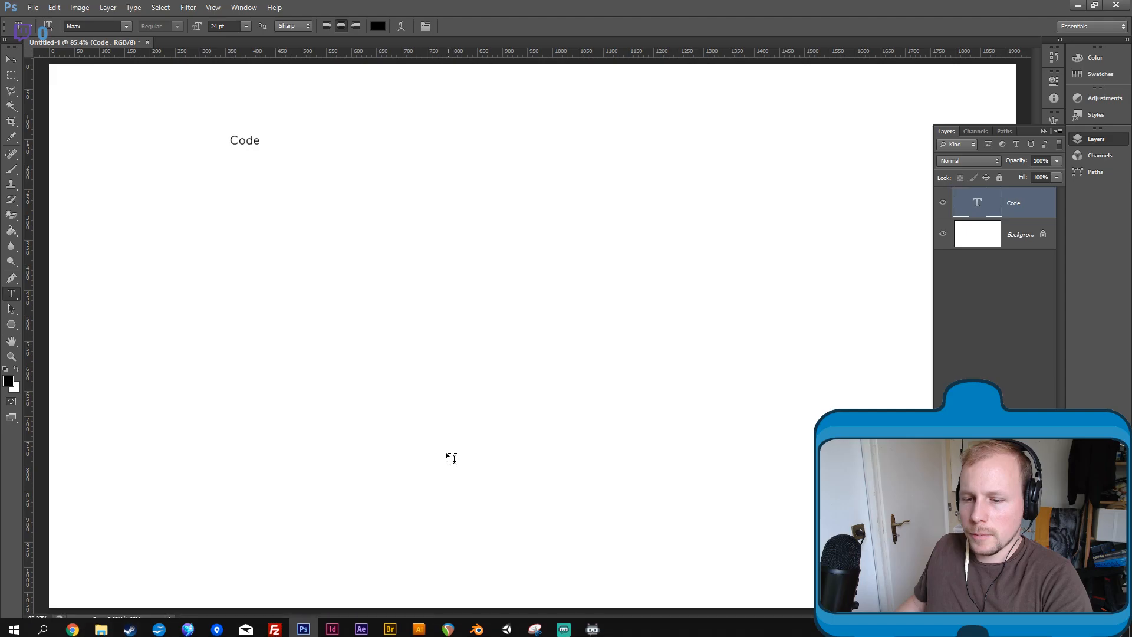
- Check the music video playing on YouTube in the browser and return to Photoshop
key("alt+Tab")
key("alt+Tab")
key("alt+Tab")
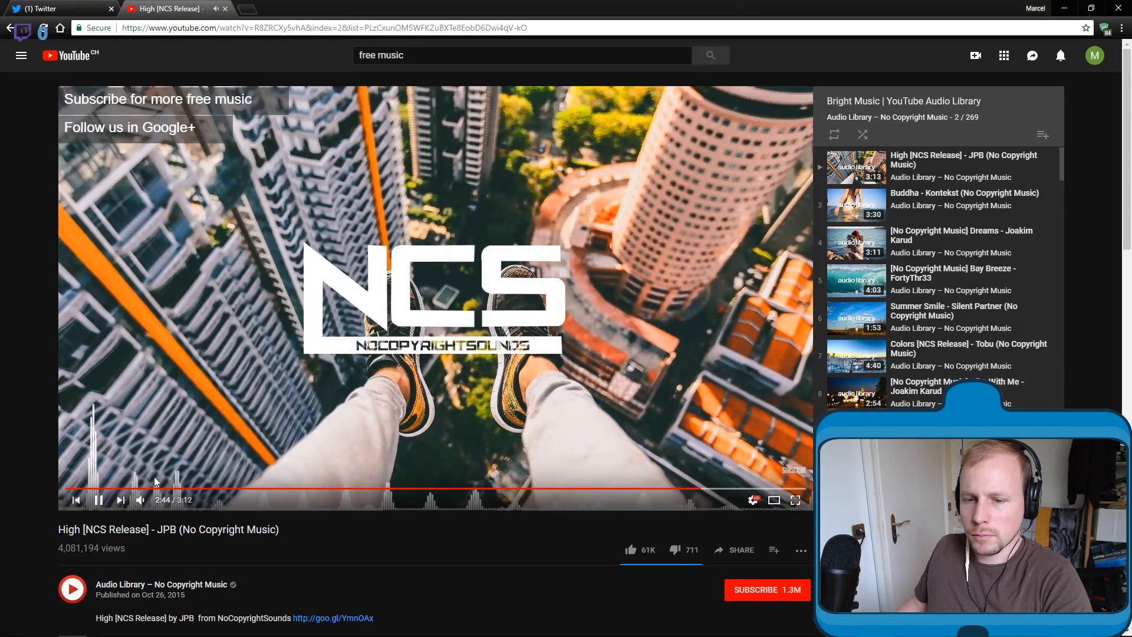
key("alt+Tab")
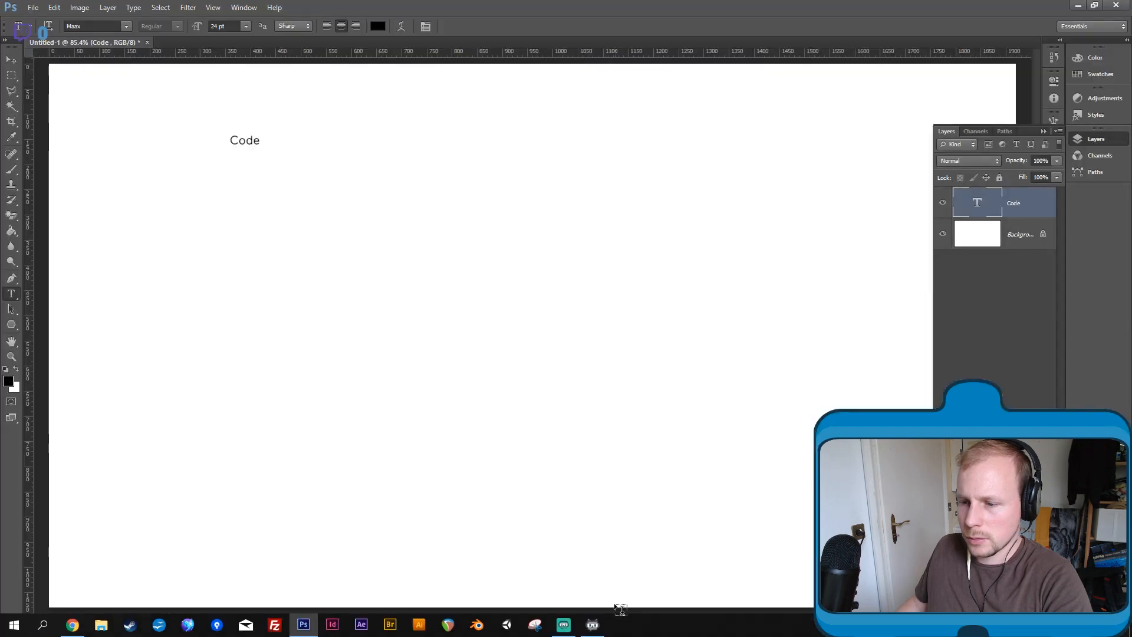
- Switch to Streamlabs OBS, lower the Desktop Audio level in the mixer, and return to Photoshop
left_click(566, 626)
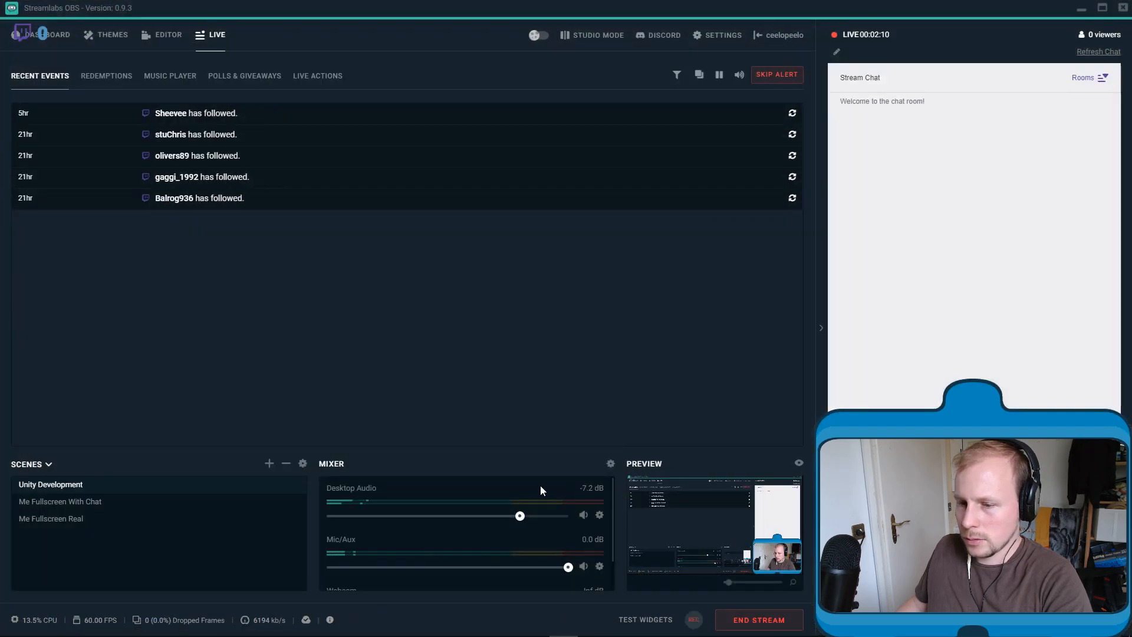
left_click_drag(520, 516, 459, 523)
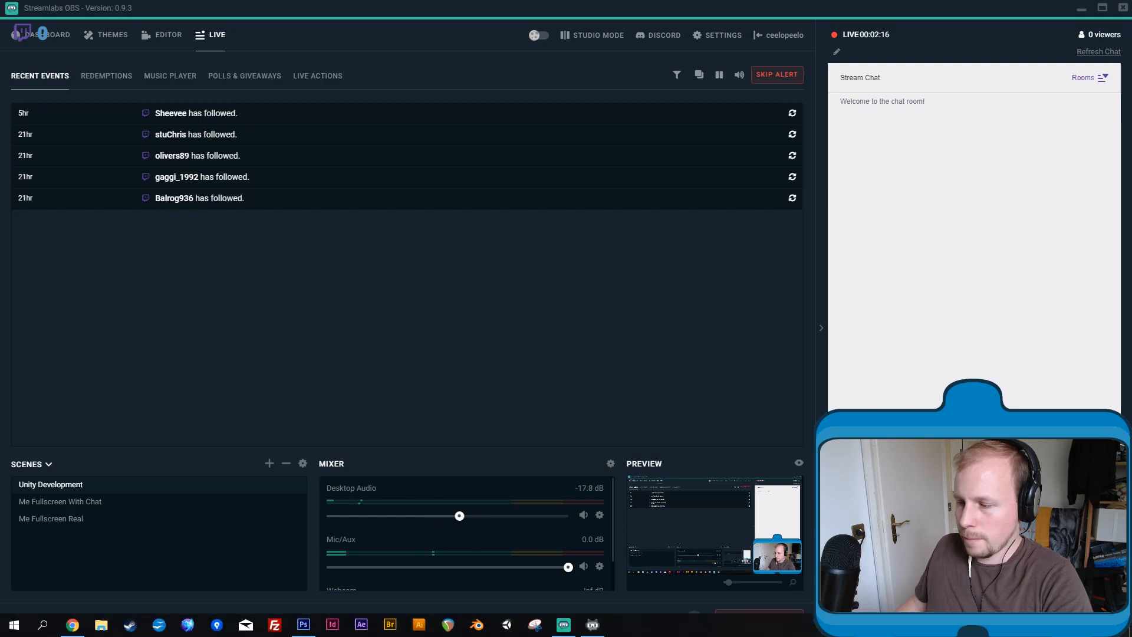
left_click_drag(460, 516, 477, 516)
key("alt+Tab")
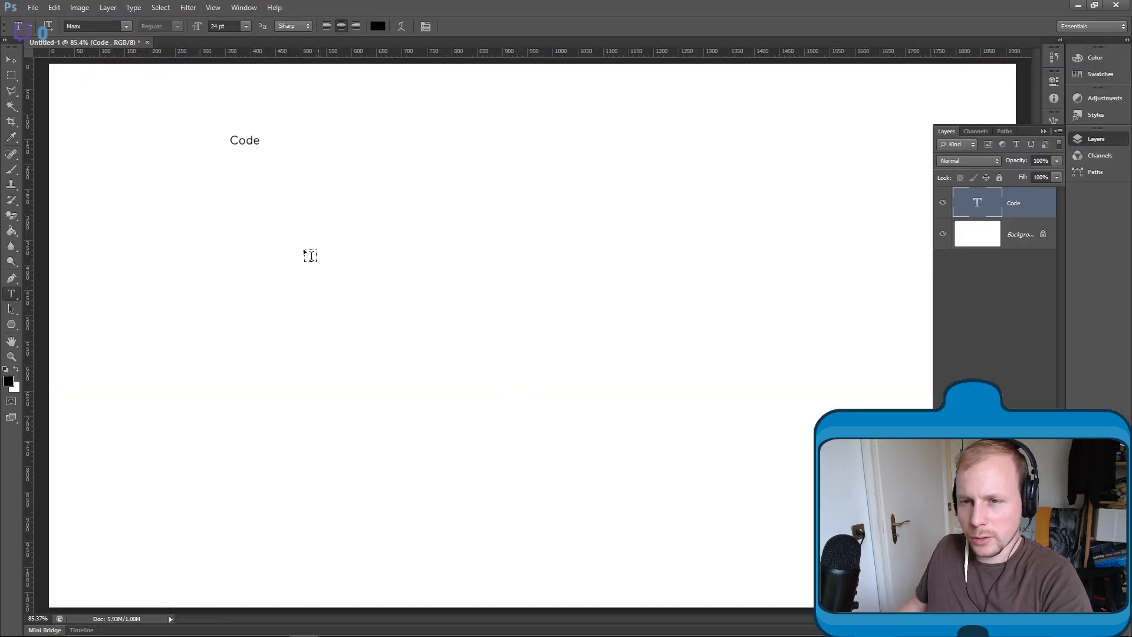
left_click(12, 59)
left_click_drag(246, 218, 252, 183)
key("ctrl+z")
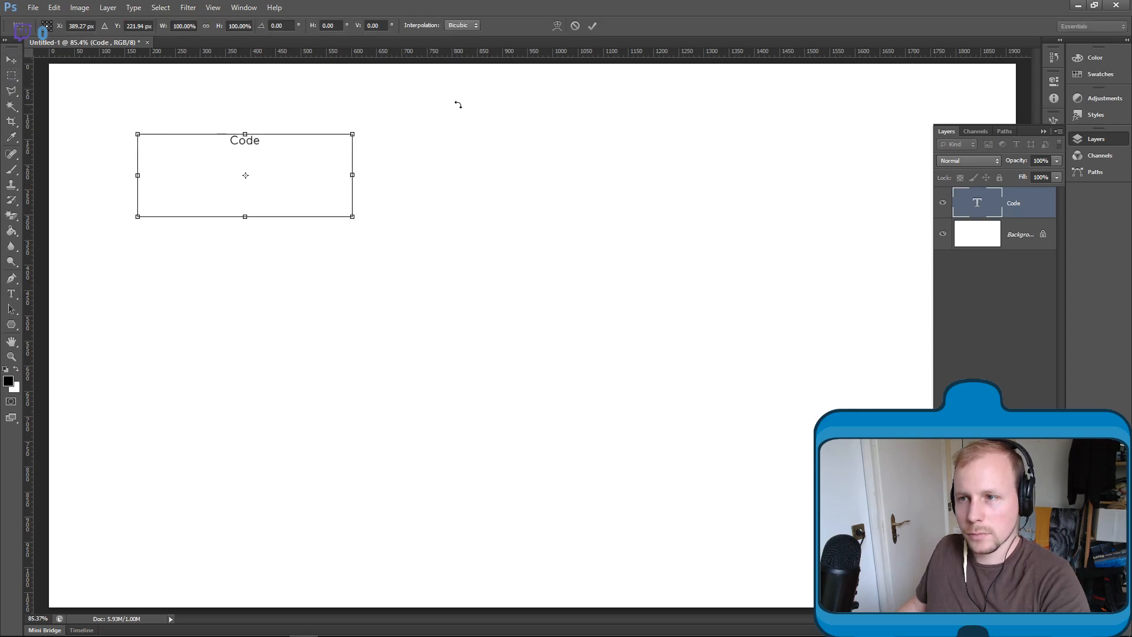
left_click(575, 25)
- Create a text box about 520 by 710 px below the "Code" heading and enter "Node system" as its first line
left_click(11, 294)
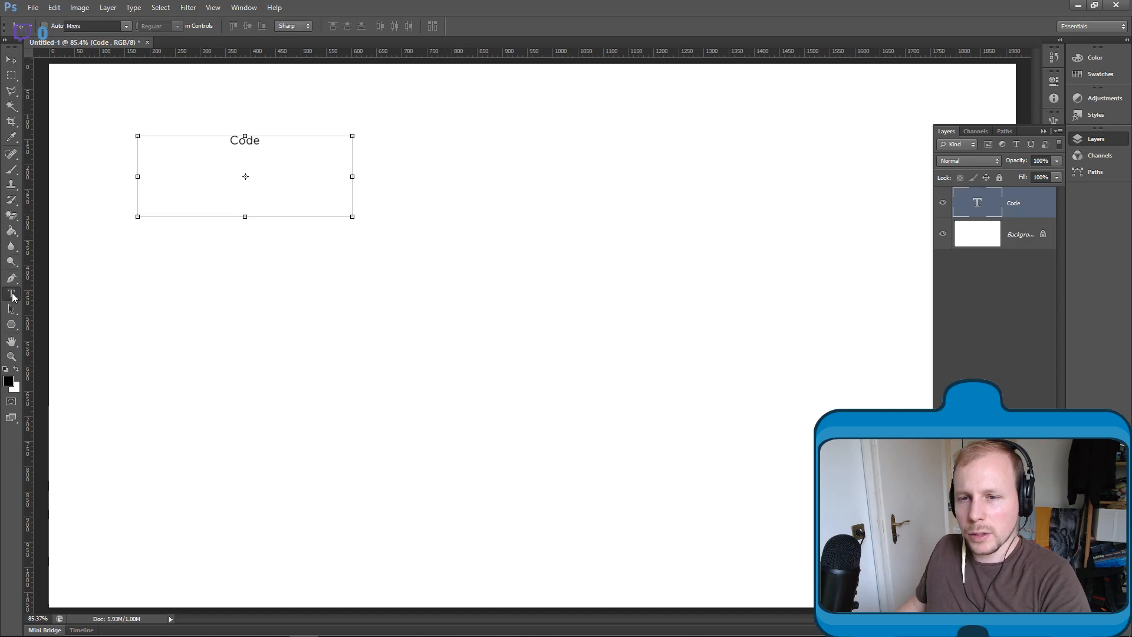
left_click_drag(138, 176, 399, 532)
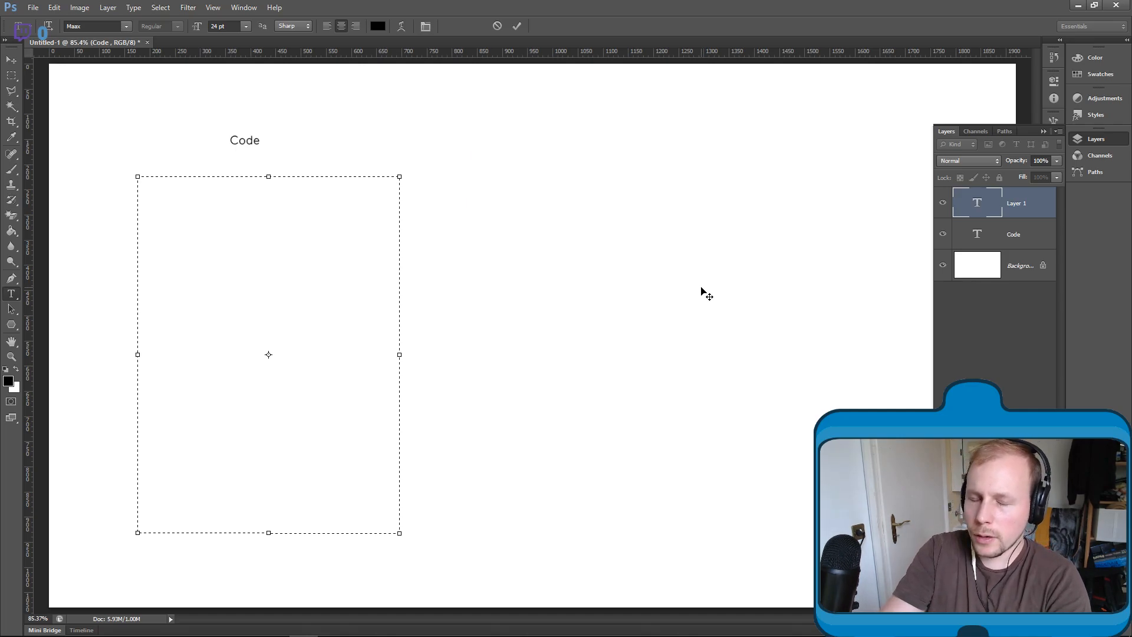
type("Node sele")
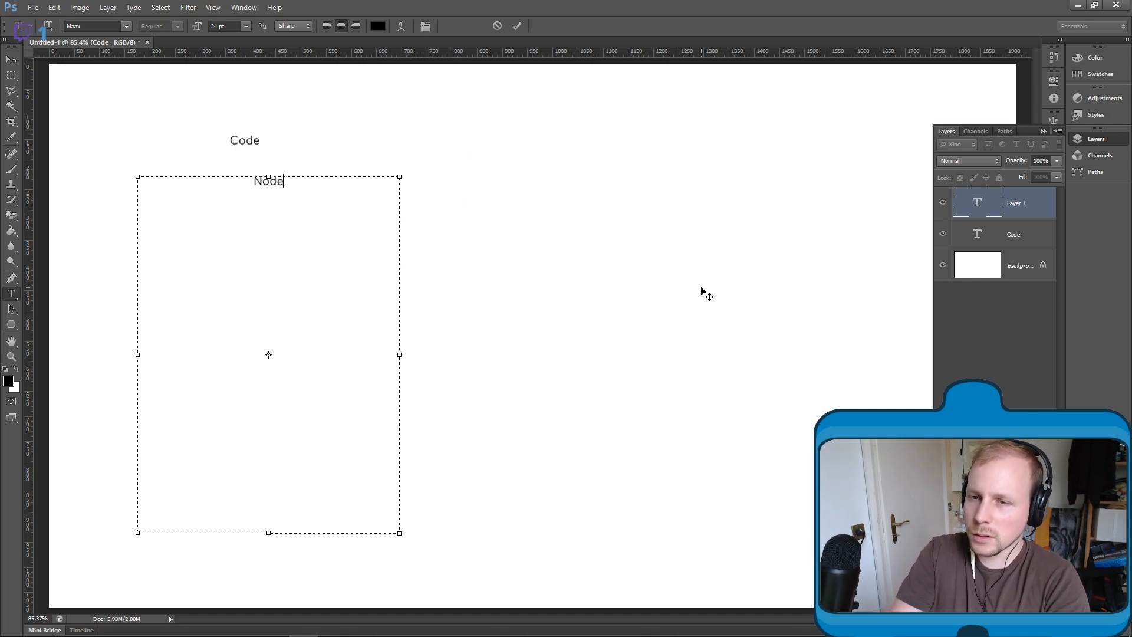
key("BackSpace")
key("BackSpace")
key("BackSpace")
type("ystem")
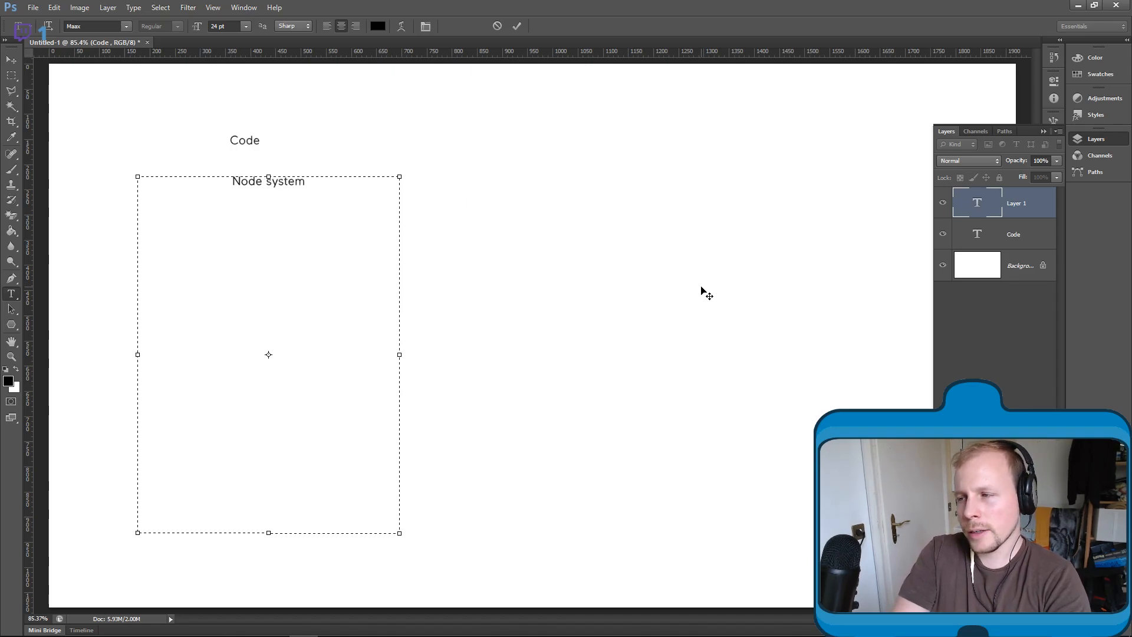
- Add the lines "AI Processor" and "Node (Base)" to the list below "Node system"
key("Return")
type("Ai Processor.")
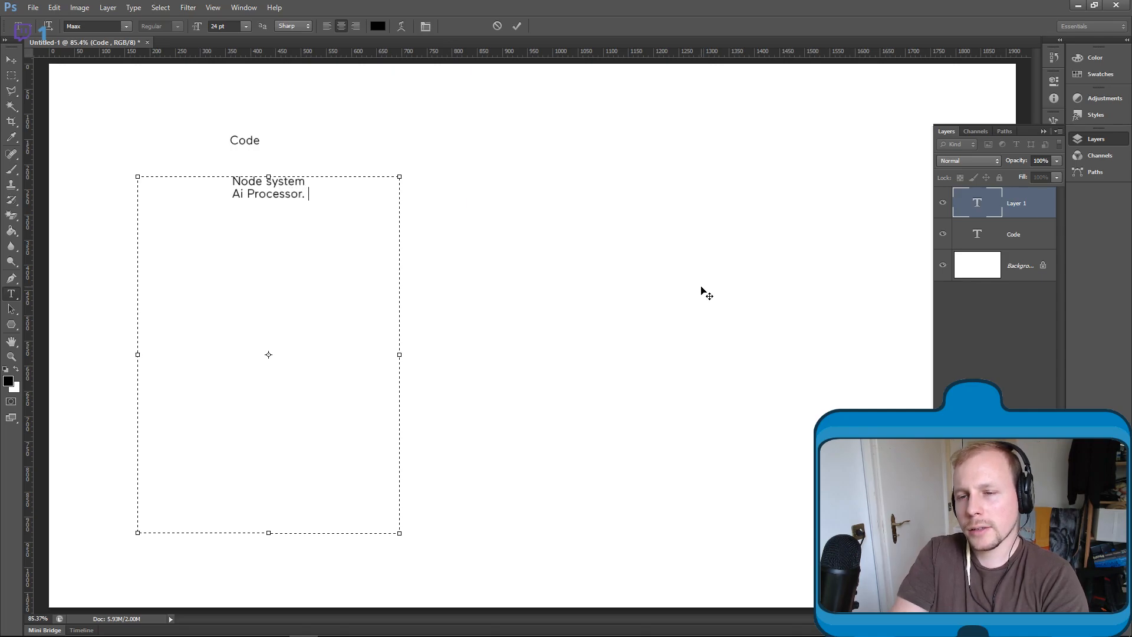
key("BackSpace")
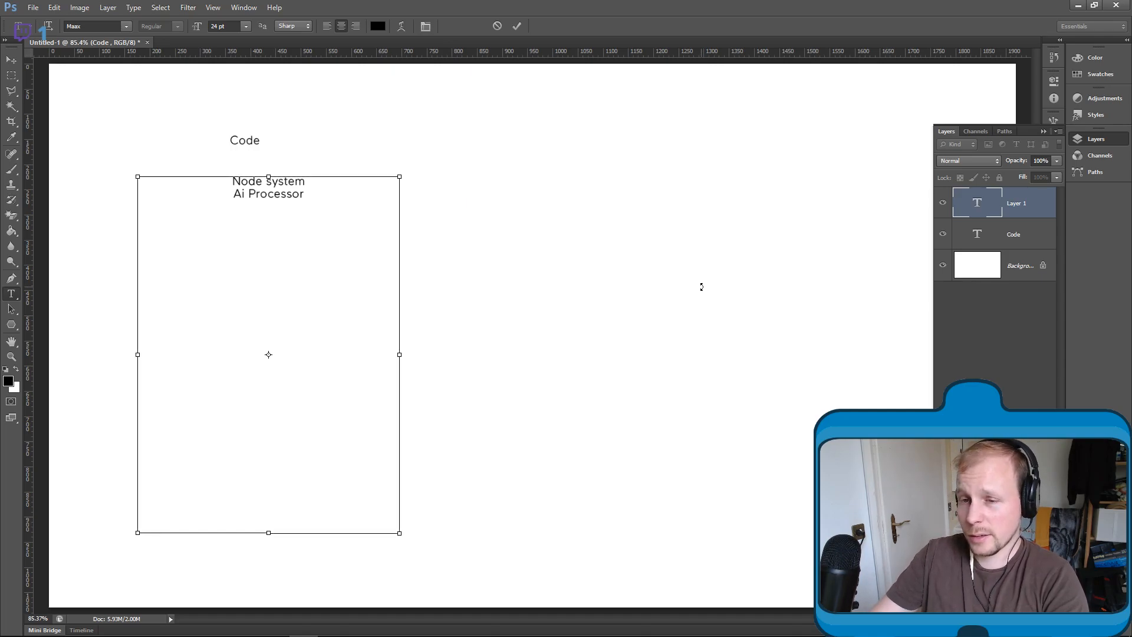
key("BackSpace")
type("I")
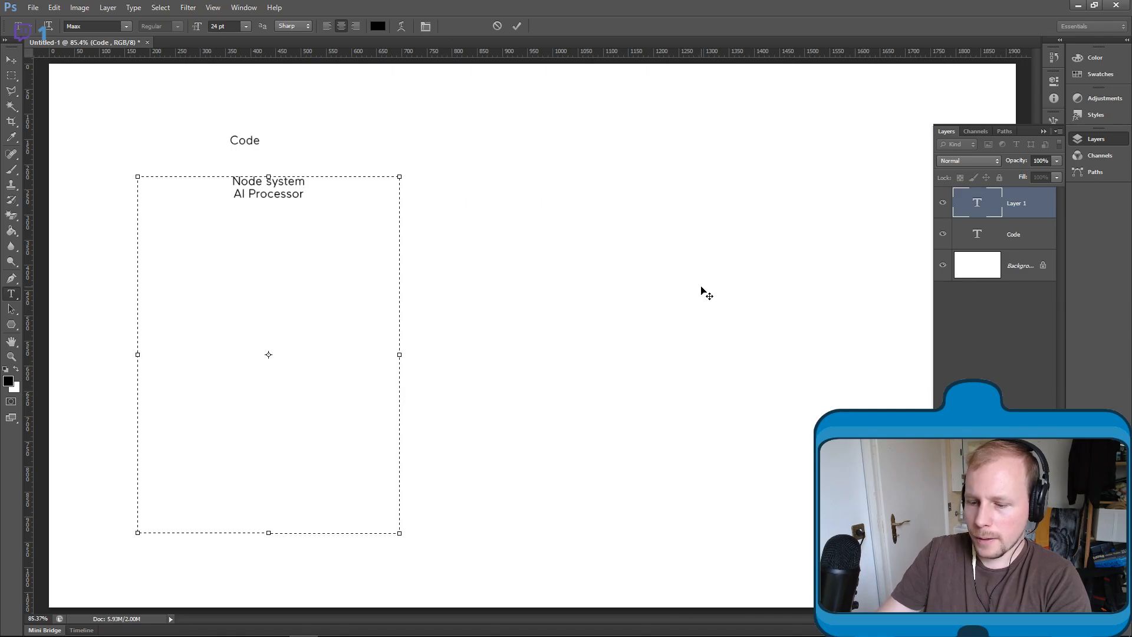
key("Return")
type("Node")
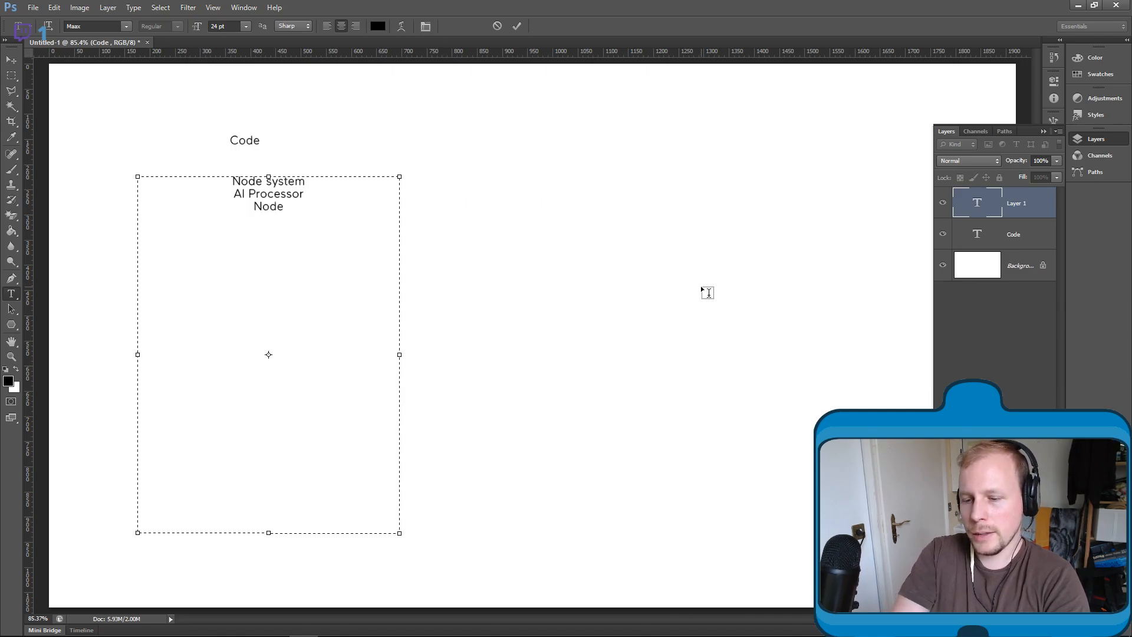
type(" (Base)")
- Add the line "Different Nodes : Node" to the end of the list and commit the text
key("Return")
type("Different ")
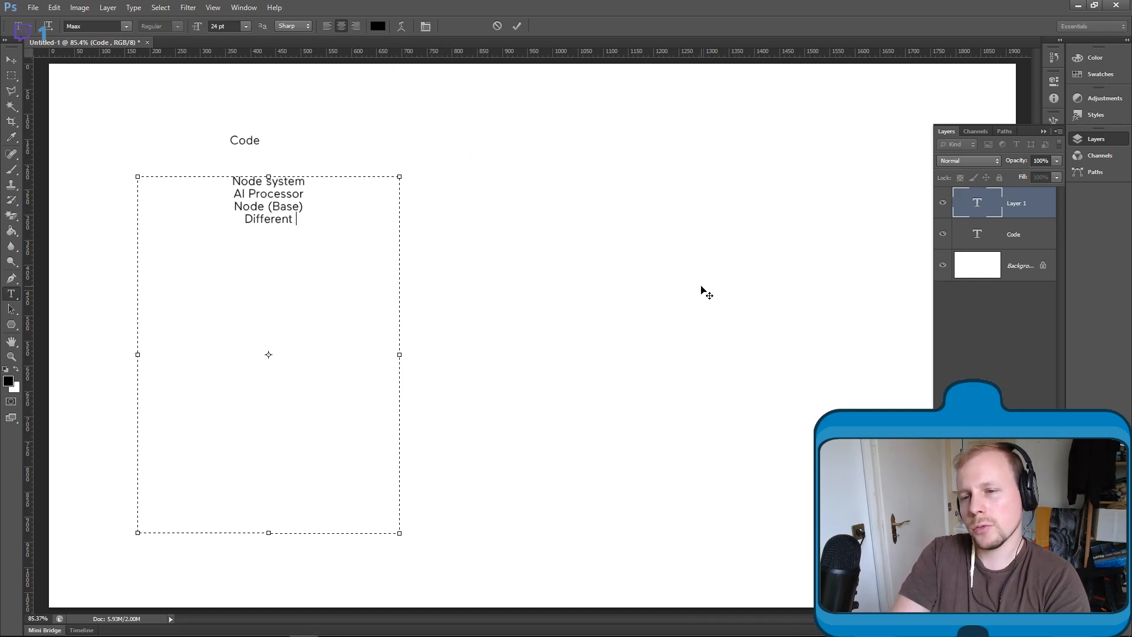
type("Nodes.")
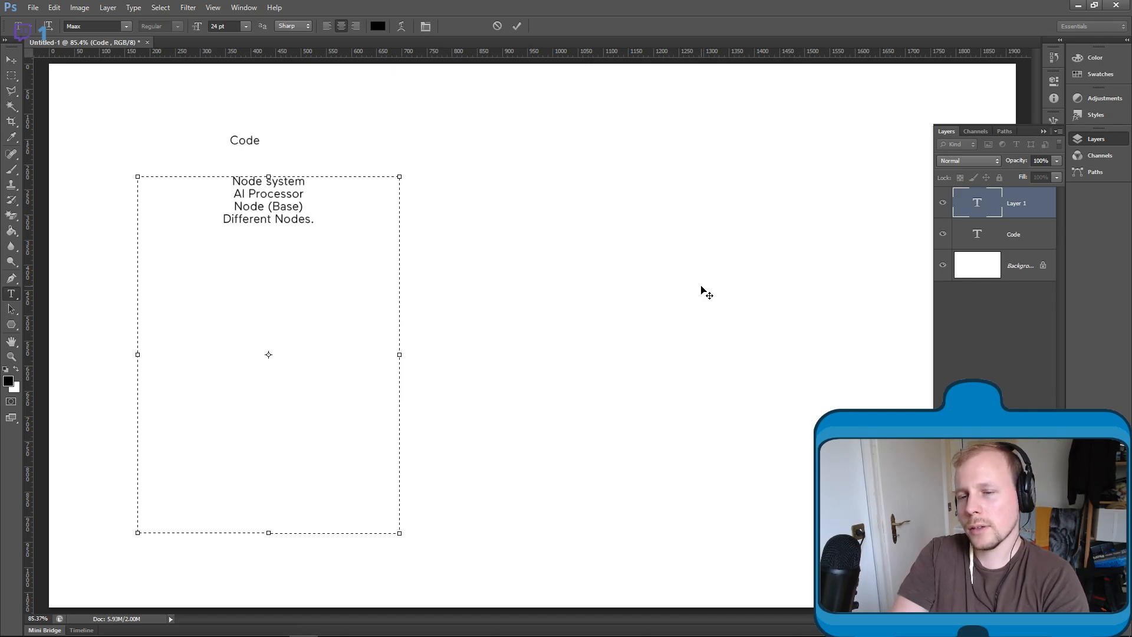
key("BackSpace")
type(":")
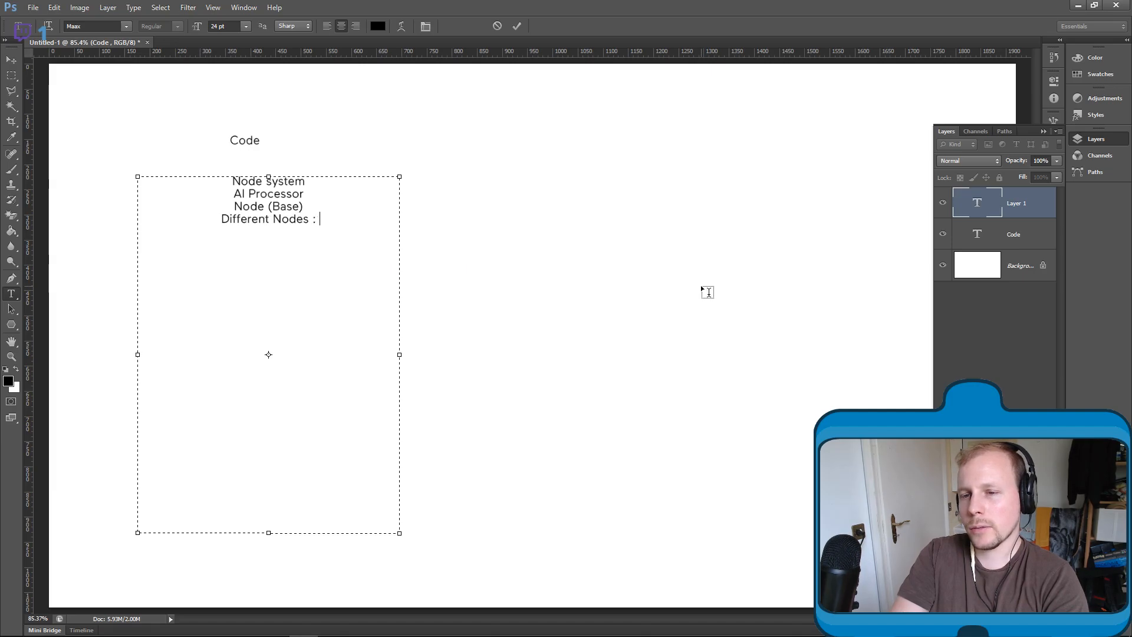
type(" Node")
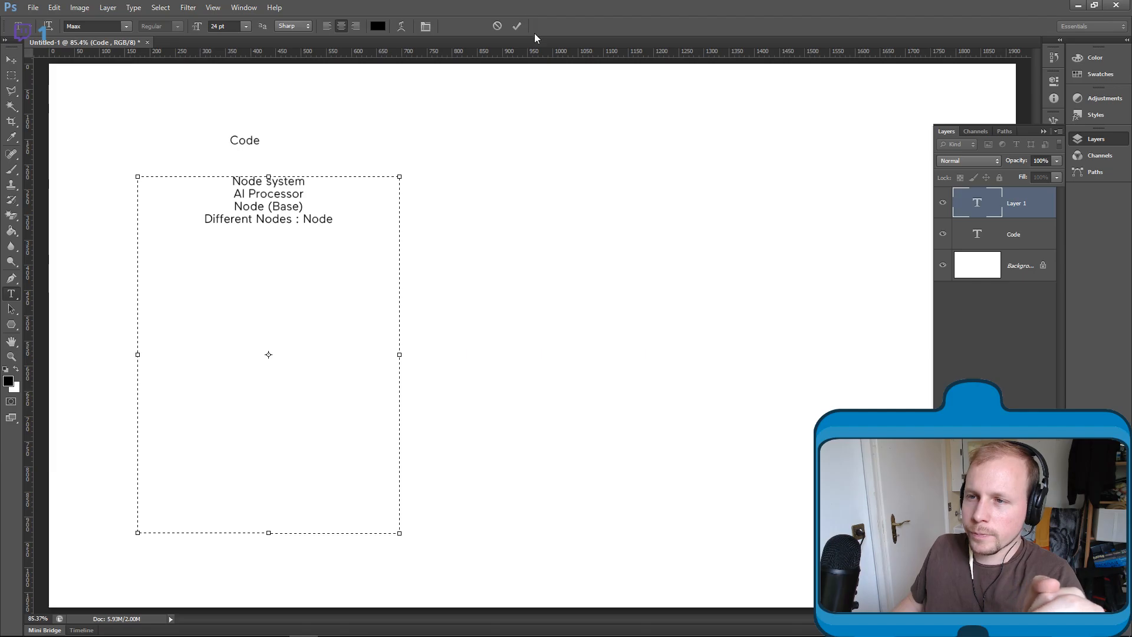
left_click(516, 26)
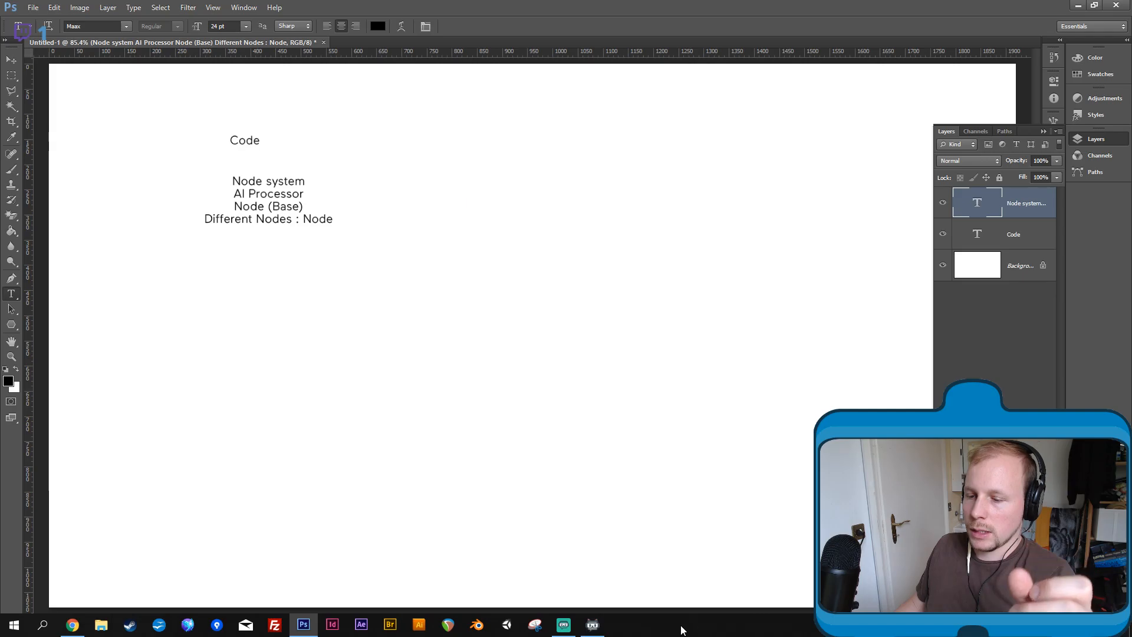
- Check Streamlabs OBS, switch to Streamlabs Chatbot, and reduce it to a floating window over the Photoshop canvas
mouse_move(564, 625)
left_click(571, 592)
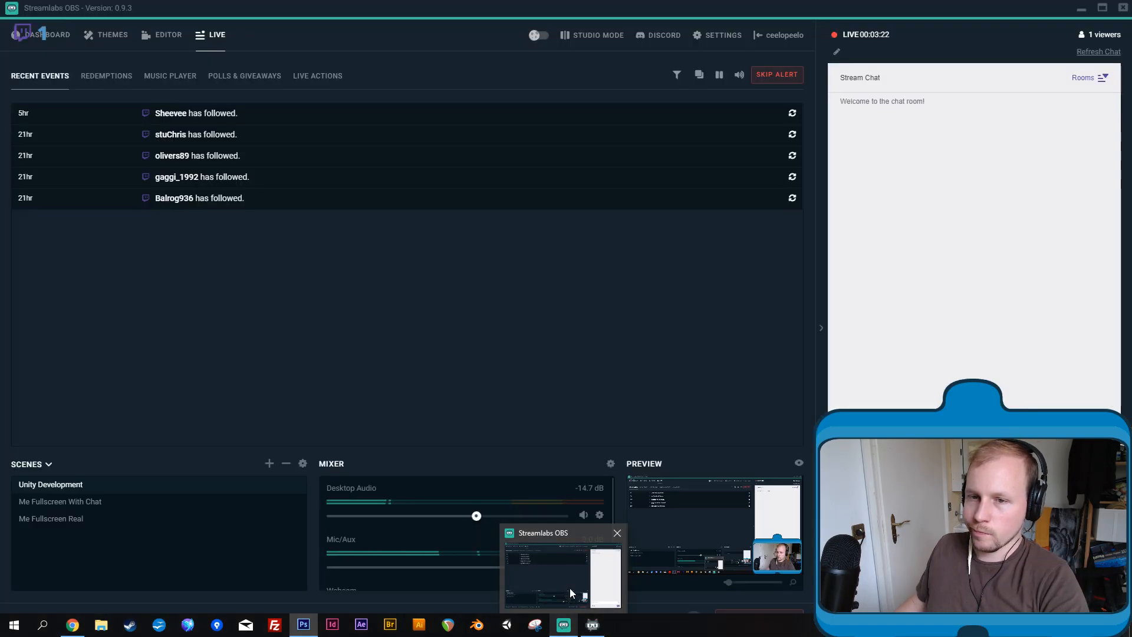
left_click(560, 591)
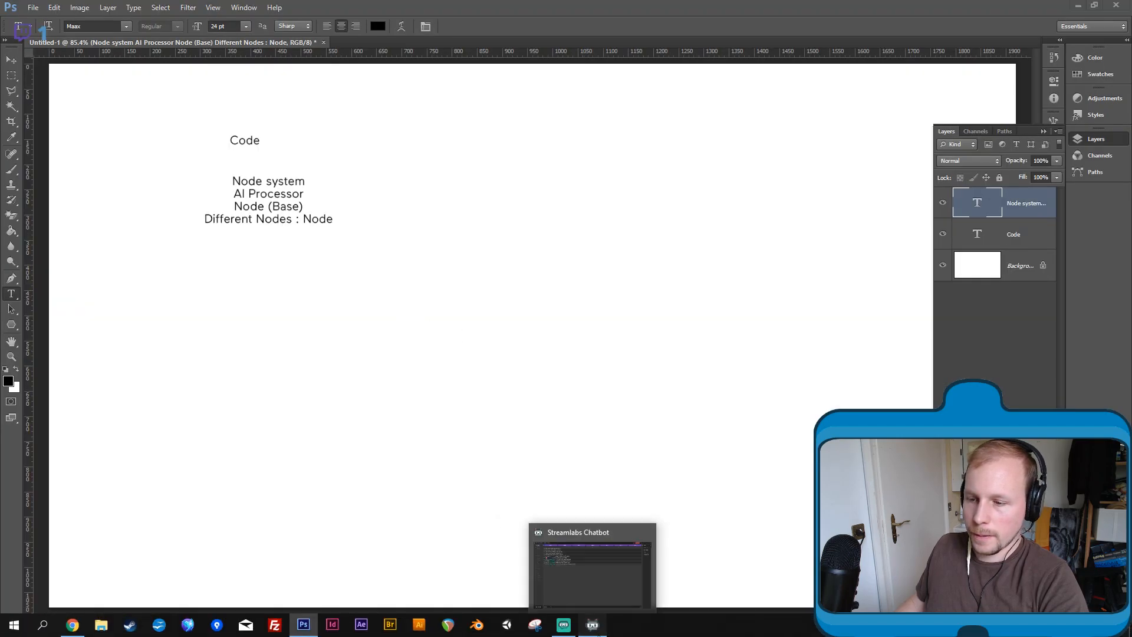
left_click(594, 625)
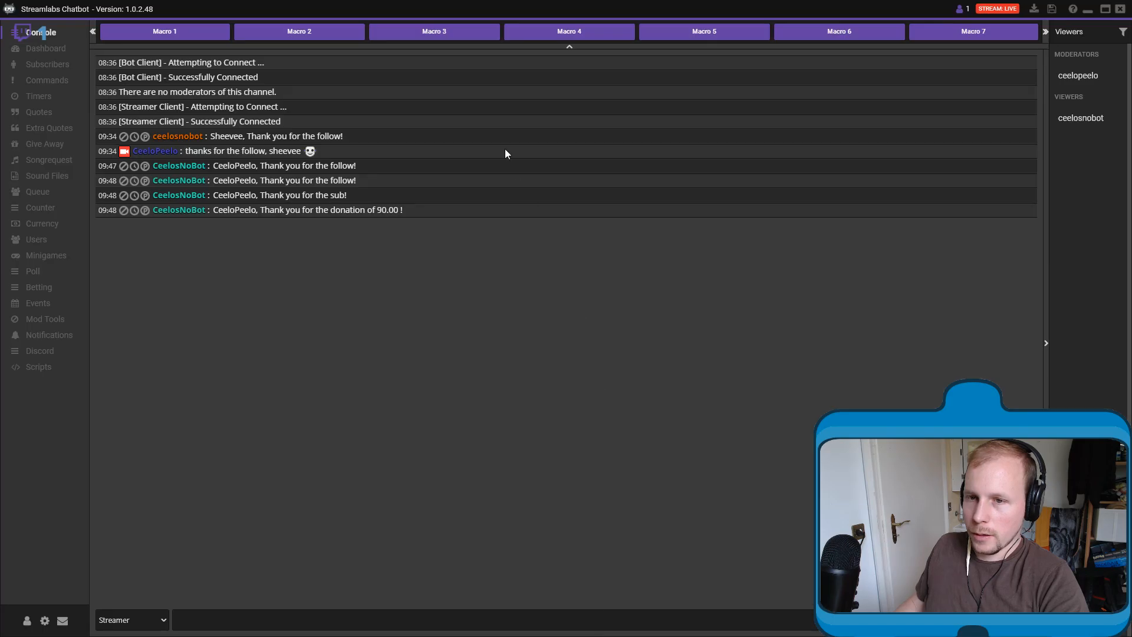
left_click(1105, 9)
left_click_drag(568, 188, 739, 192)
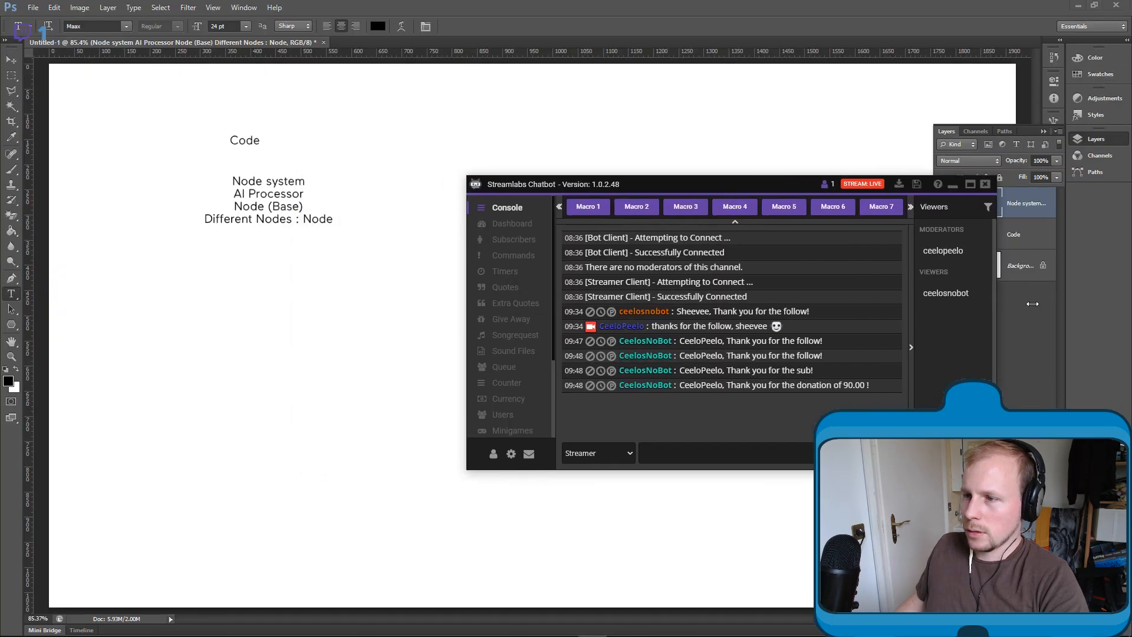
- Tile Photoshop and Streamlabs Chatbot side by side, with Photoshop on the left half and Chatbot on the right half of the screen
key("alt+Tab")
key("alt+Tab")
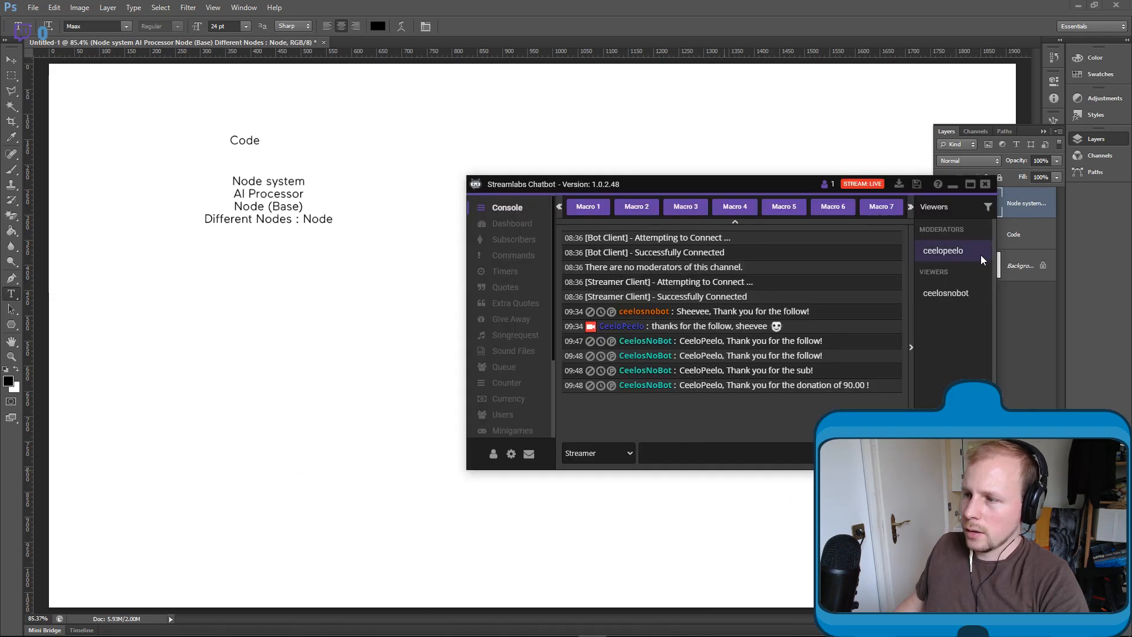
left_click(1095, 7)
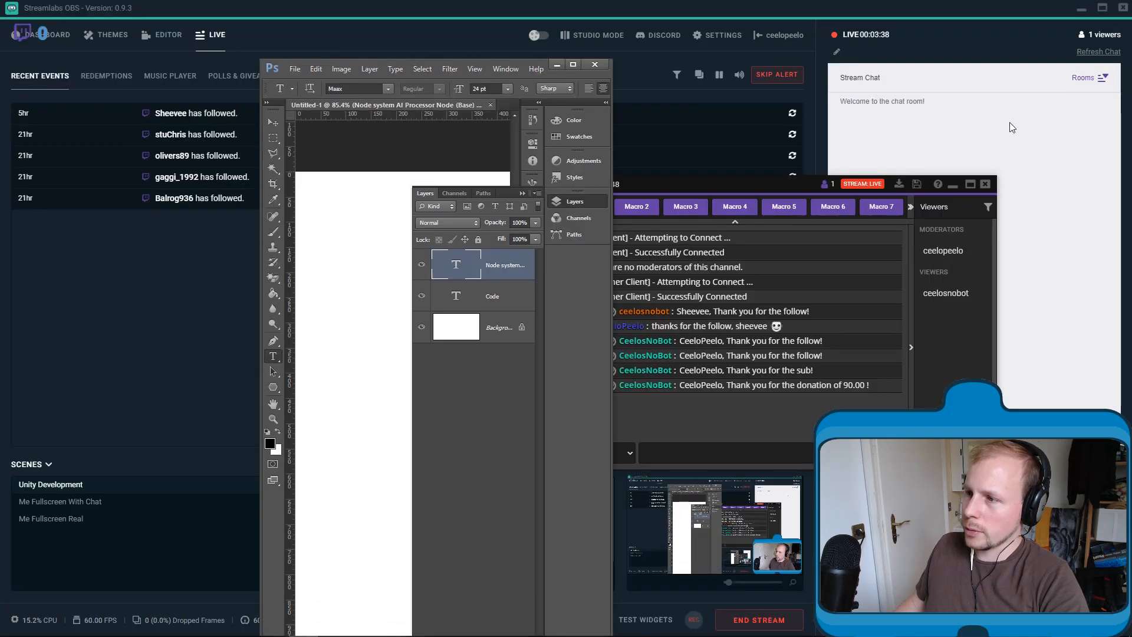
left_click_drag(406, 65, 147, 8)
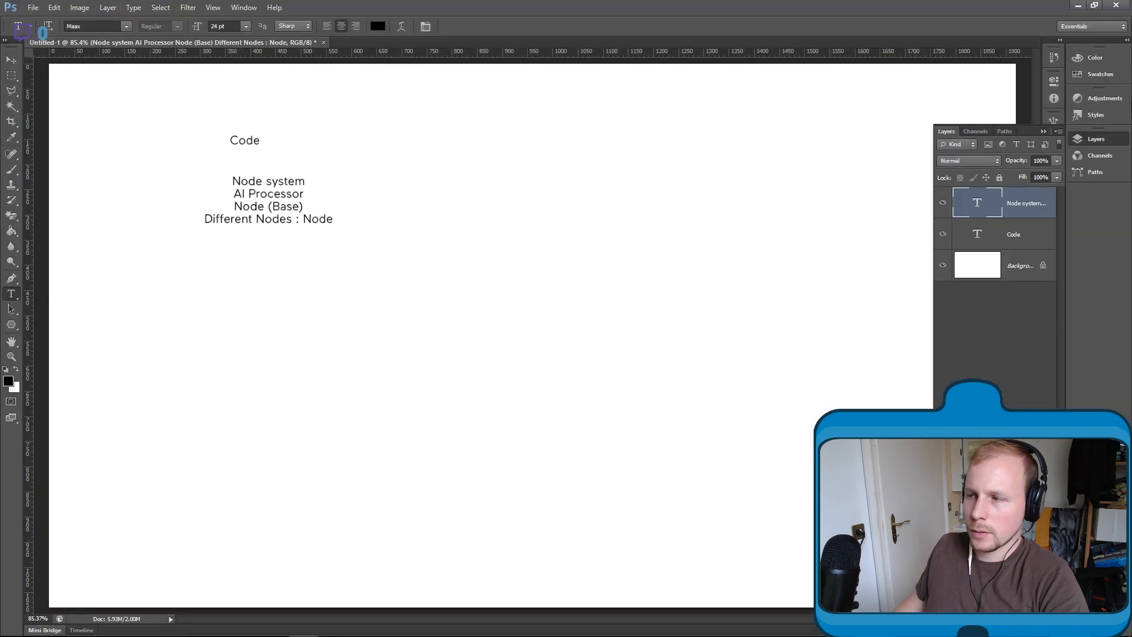
left_click(1098, 8)
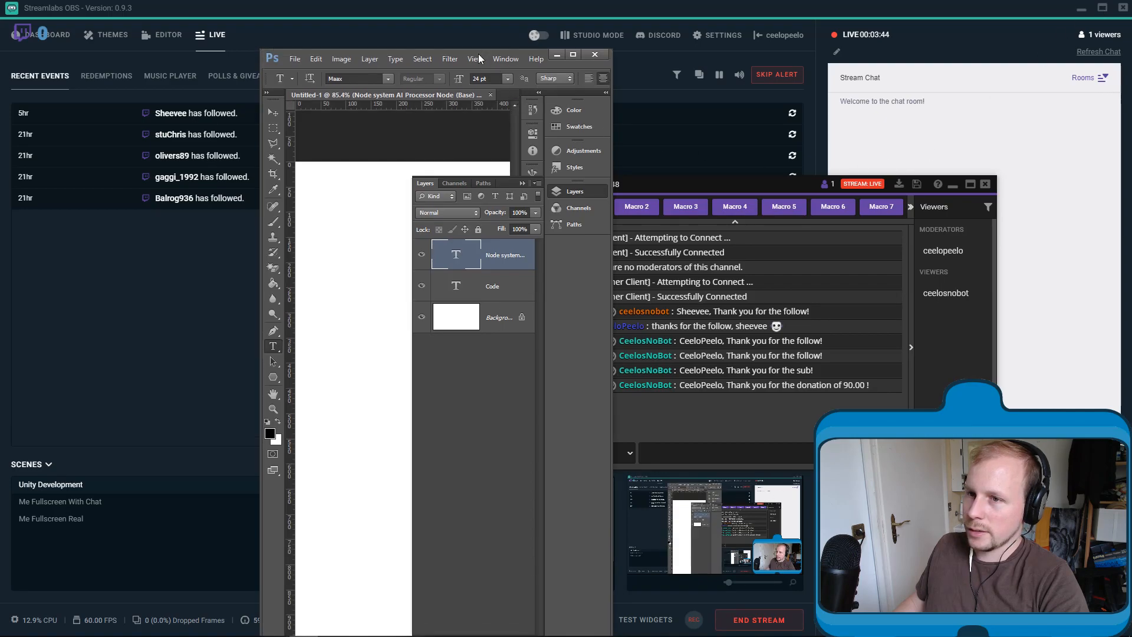
left_click(458, 58)
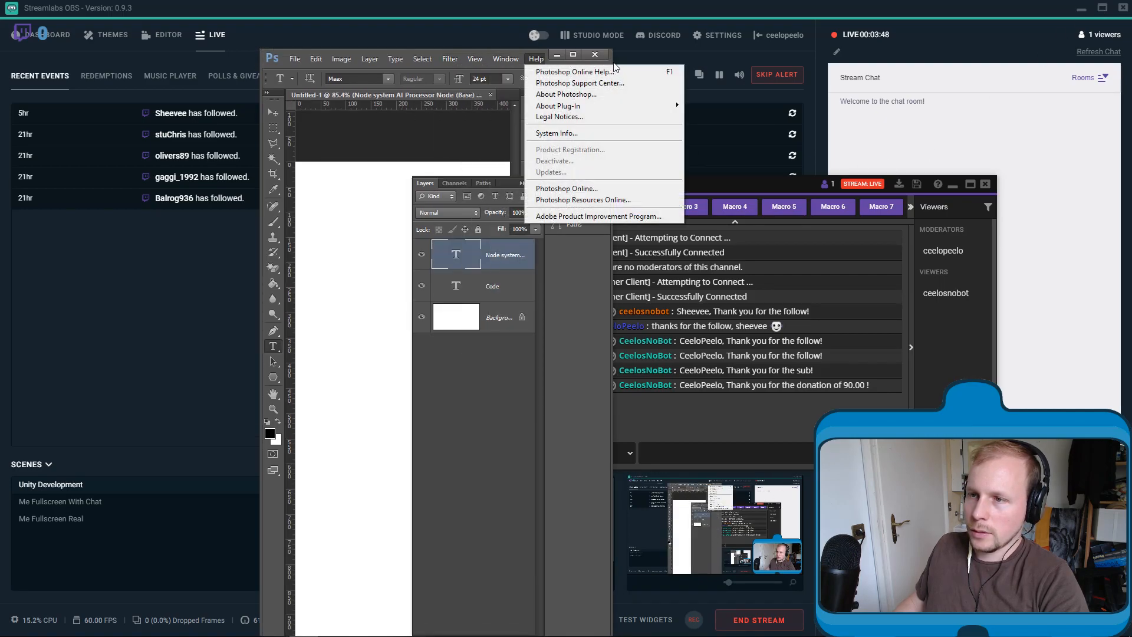
left_click(611, 59)
left_click_drag(598, 63, 0, 163)
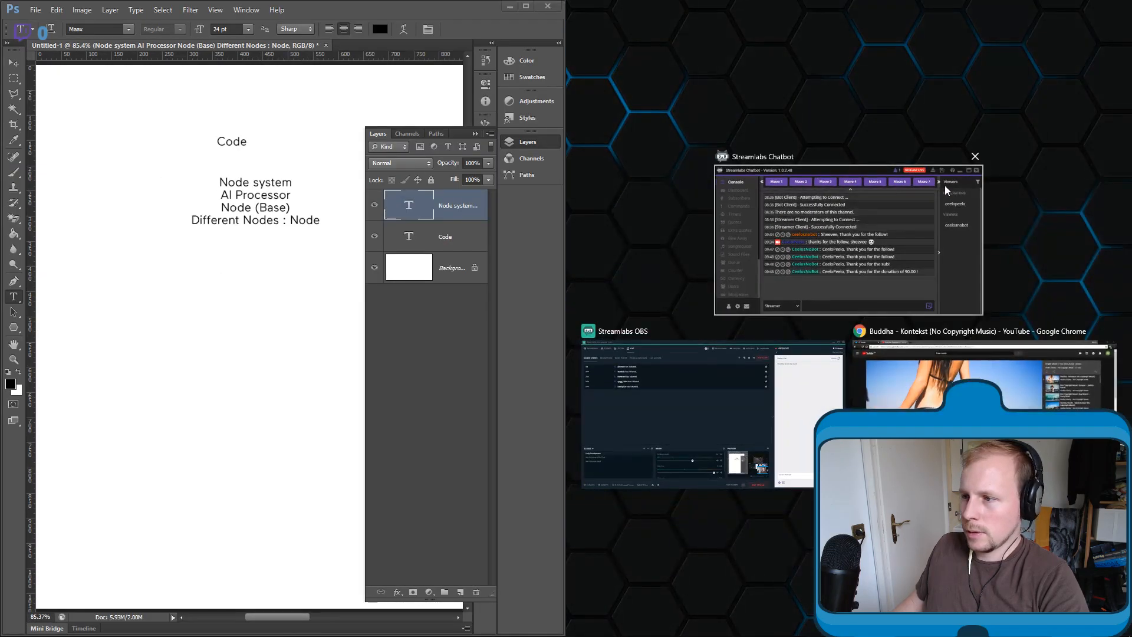
left_click(944, 192)
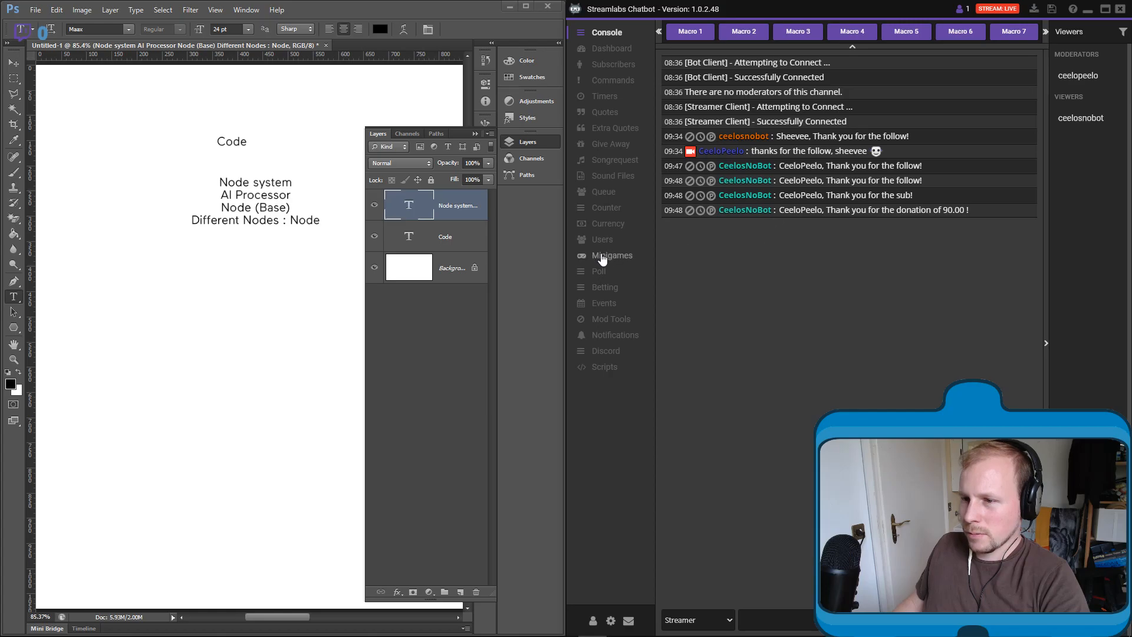
- Widen the Photoshop side of the split screen as far as the Streamlabs Chatbot window allows
left_click_drag(565, 259, 732, 266)
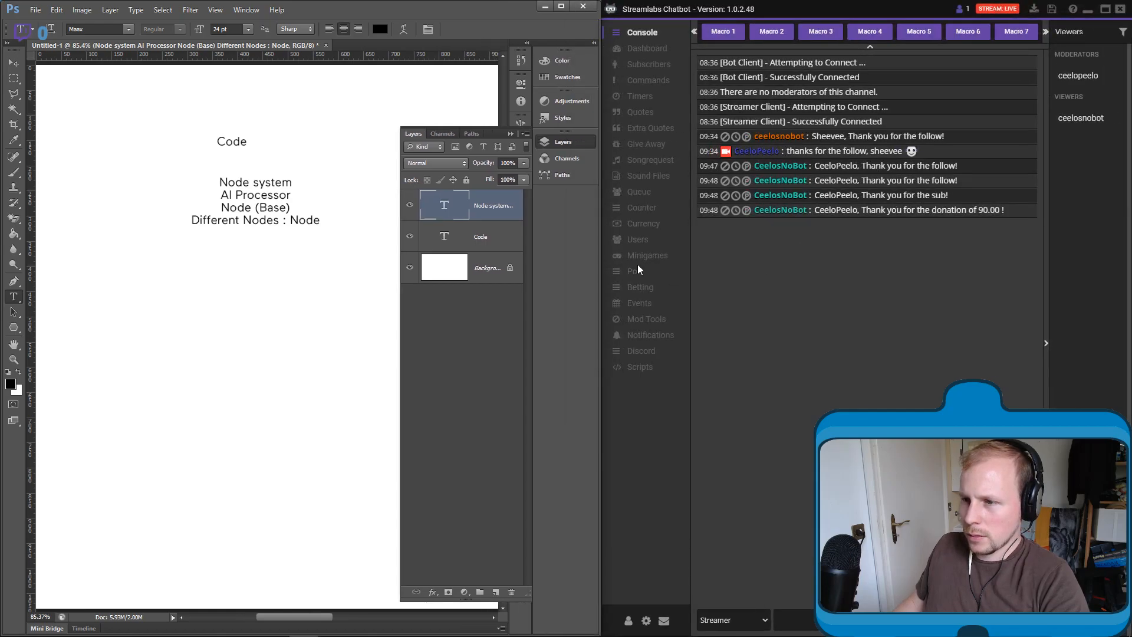
left_click_drag(600, 260, 617, 261)
left_click_drag(712, 262, 771, 263)
left_click_drag(601, 251, 735, 263)
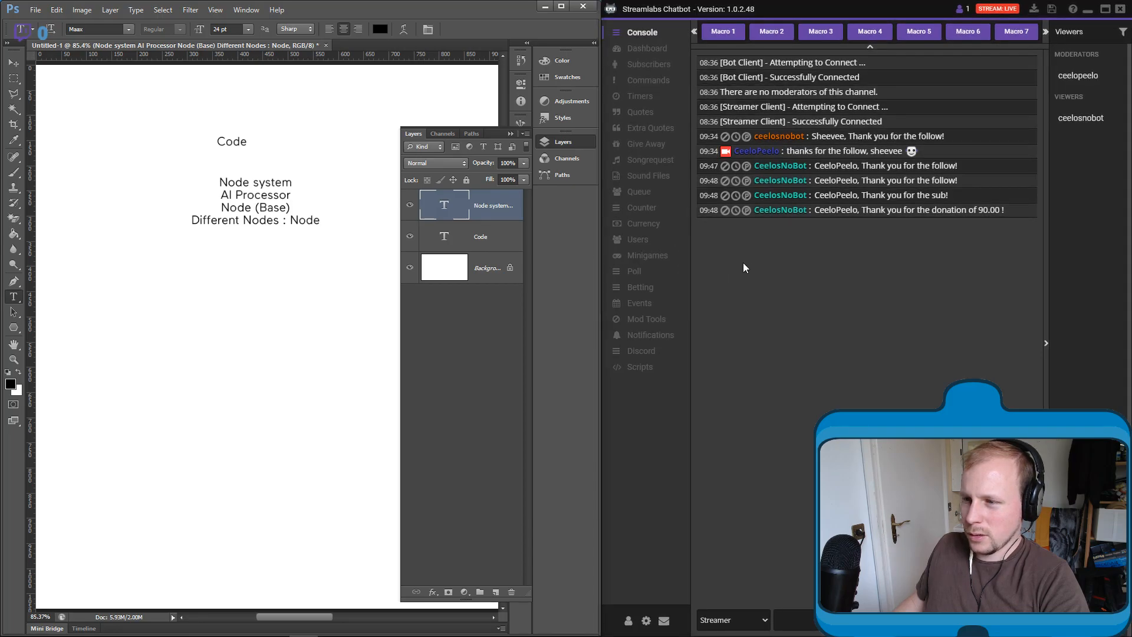
- Send the message "test" to the stream chat
left_click(889, 266)
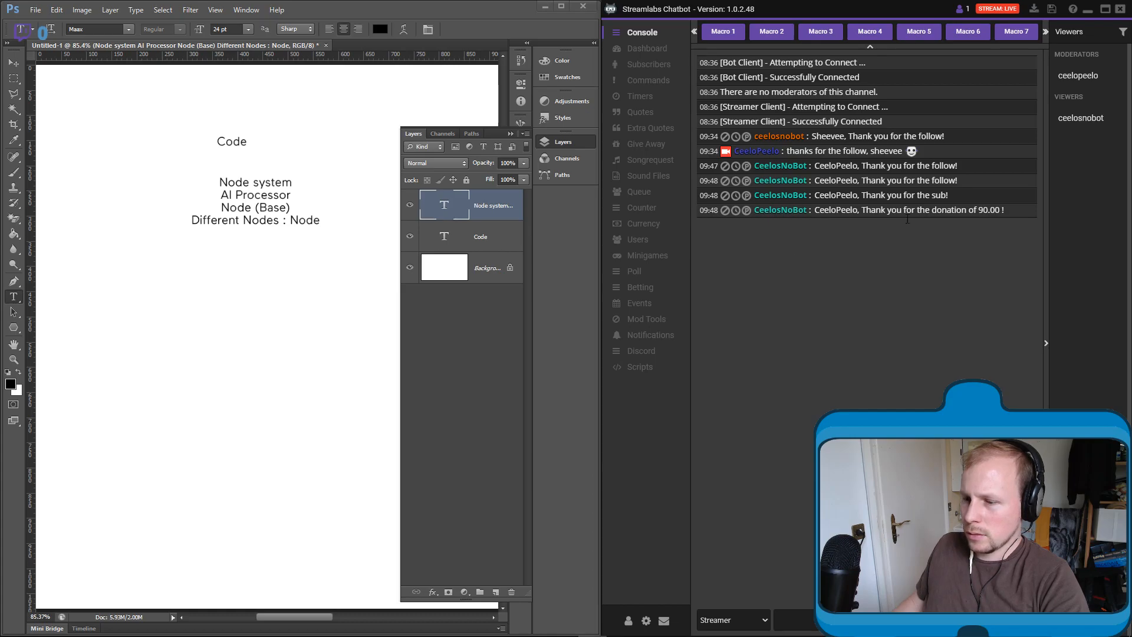
type("test")
key("Return")
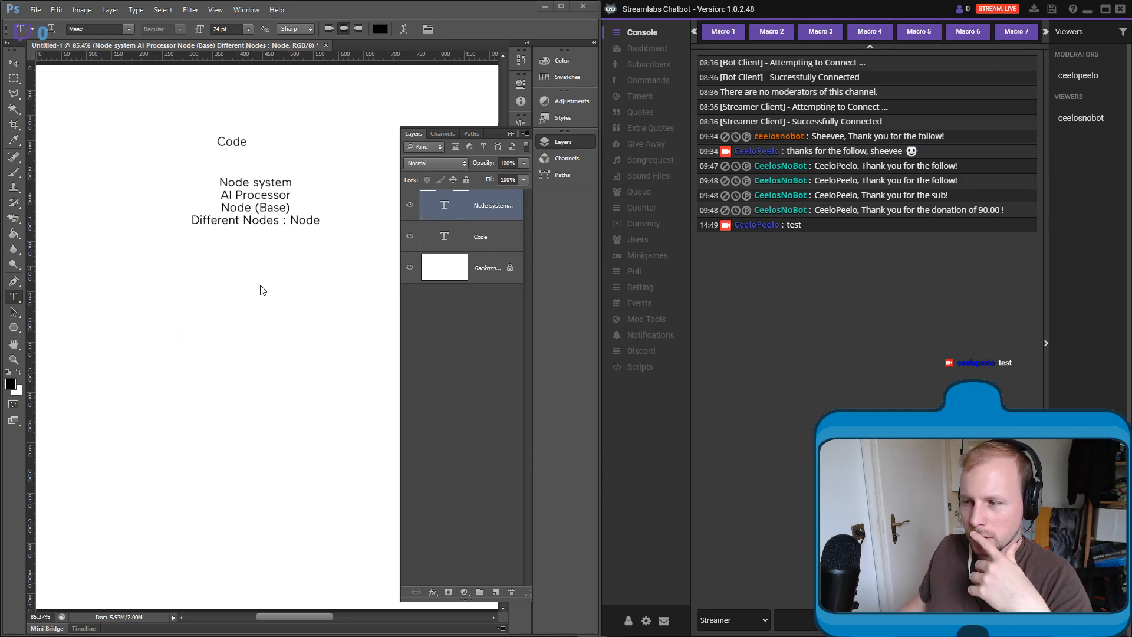
- Hide the viewers list in Streamlabs Chatbot and collapse Photoshop's Layers panel to free up space
left_click(1046, 349)
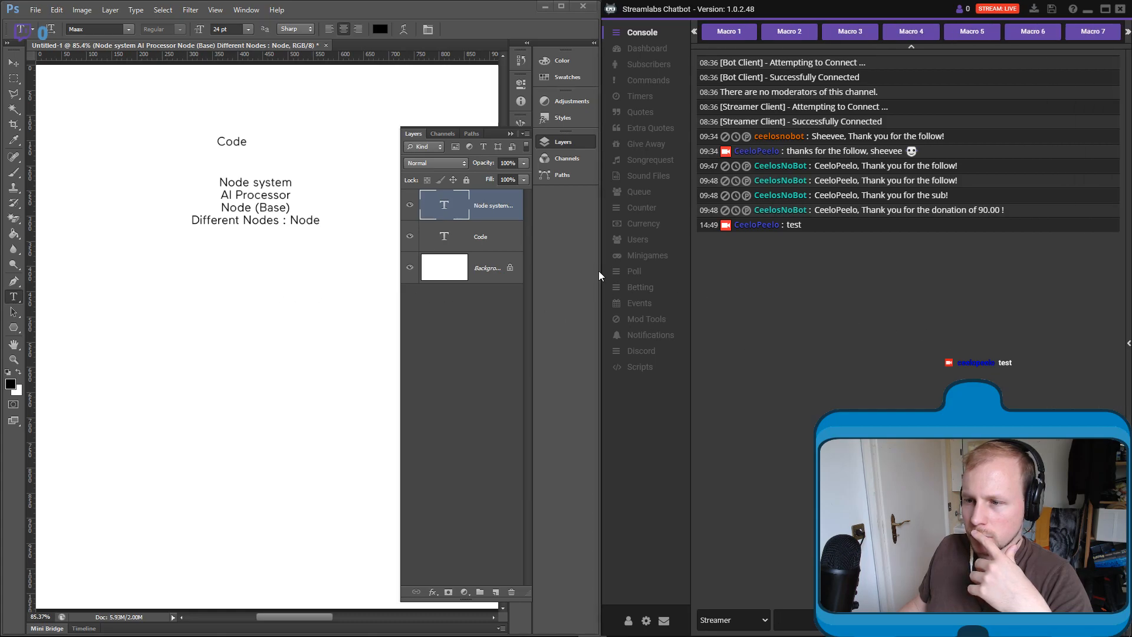
left_click_drag(599, 272, 602, 275)
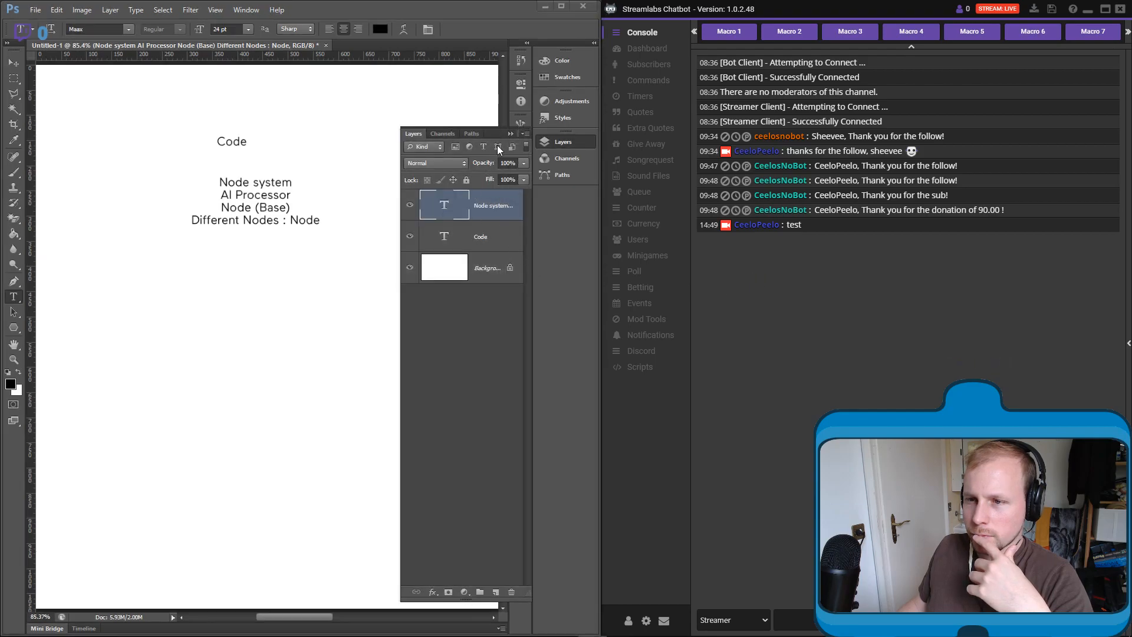
left_click(507, 134)
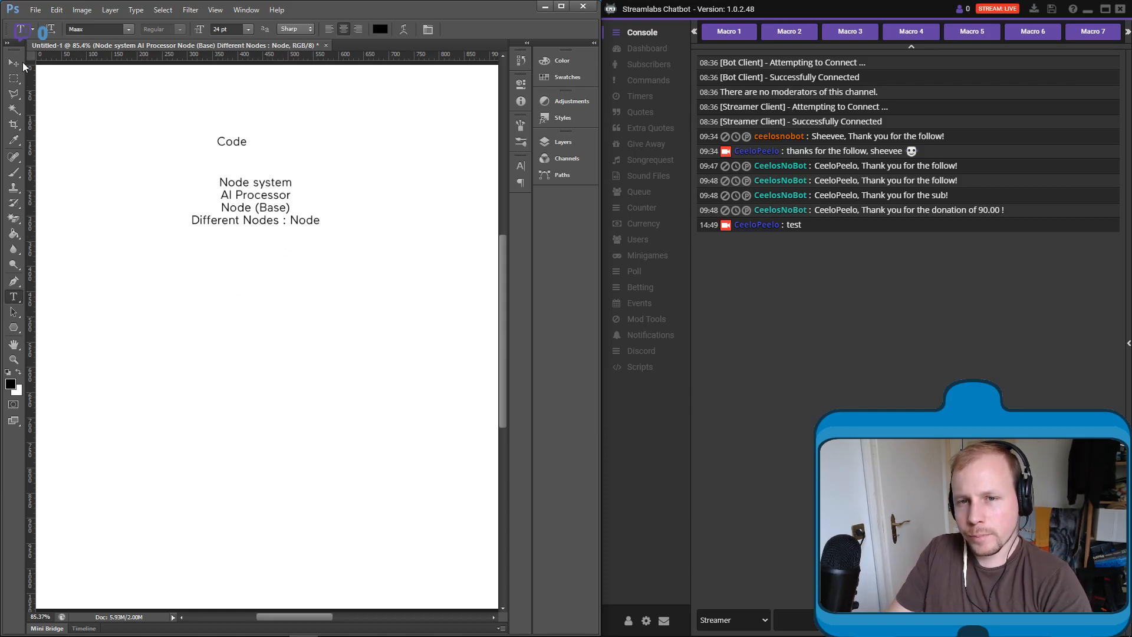
key("v")
left_click_drag(254, 108, 246, 184)
key("ctrl+z")
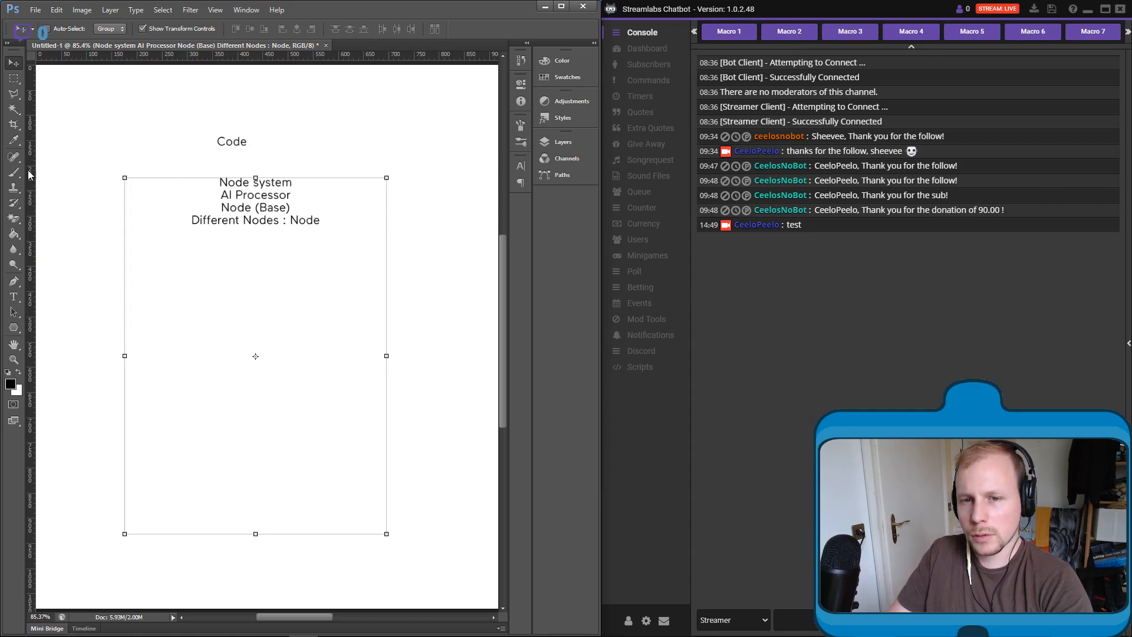
left_click(14, 296)
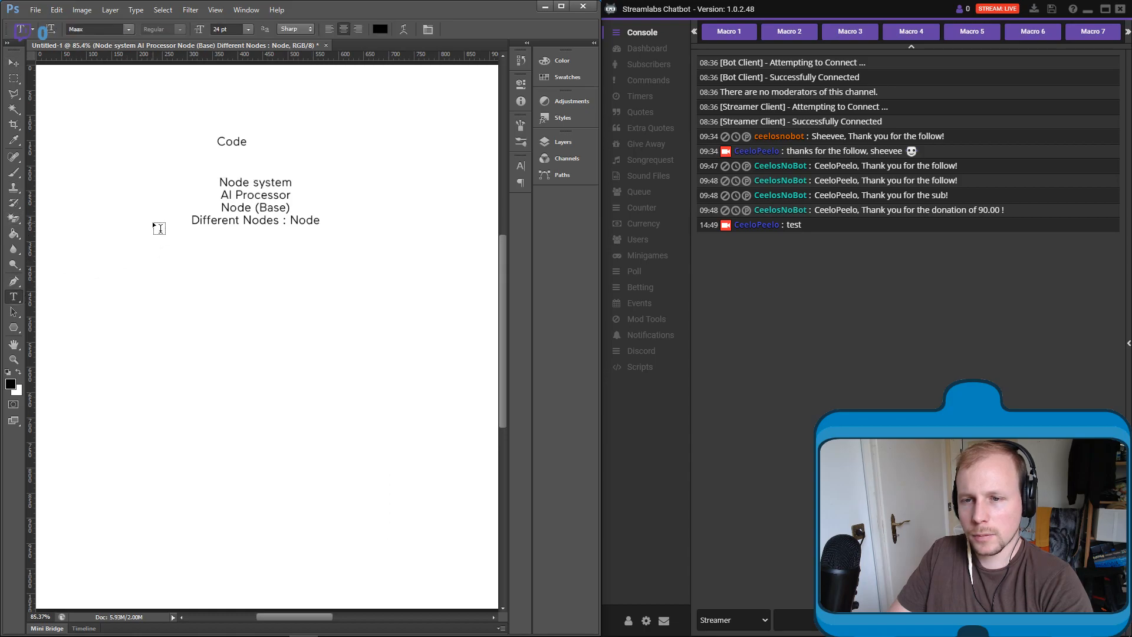
left_click(14, 62)
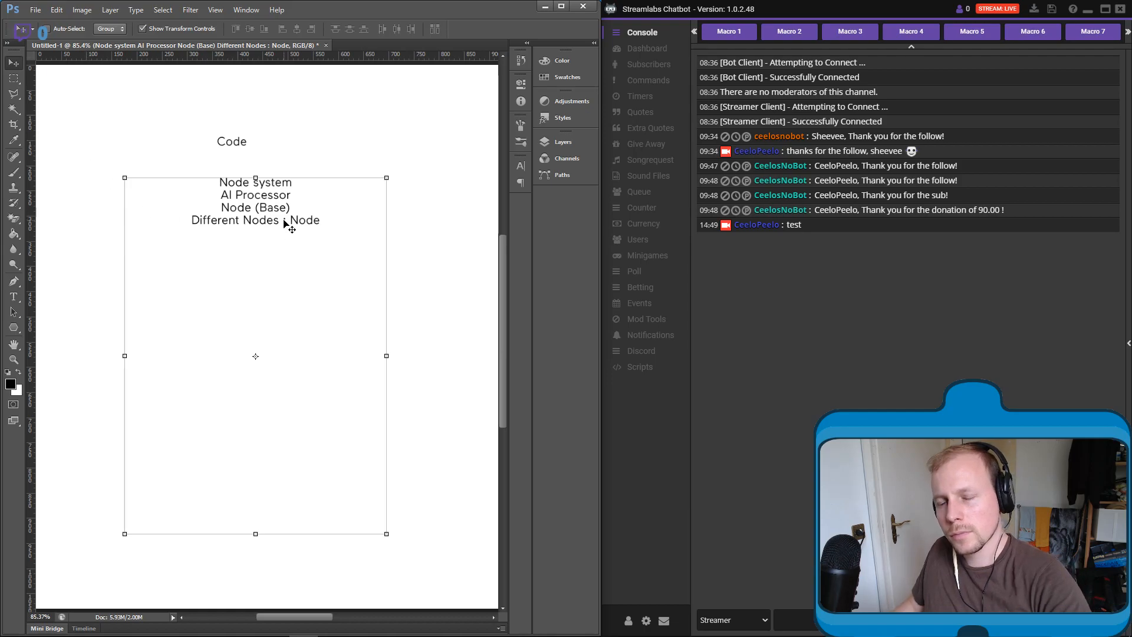
scroll(416, 280, "right", 2)
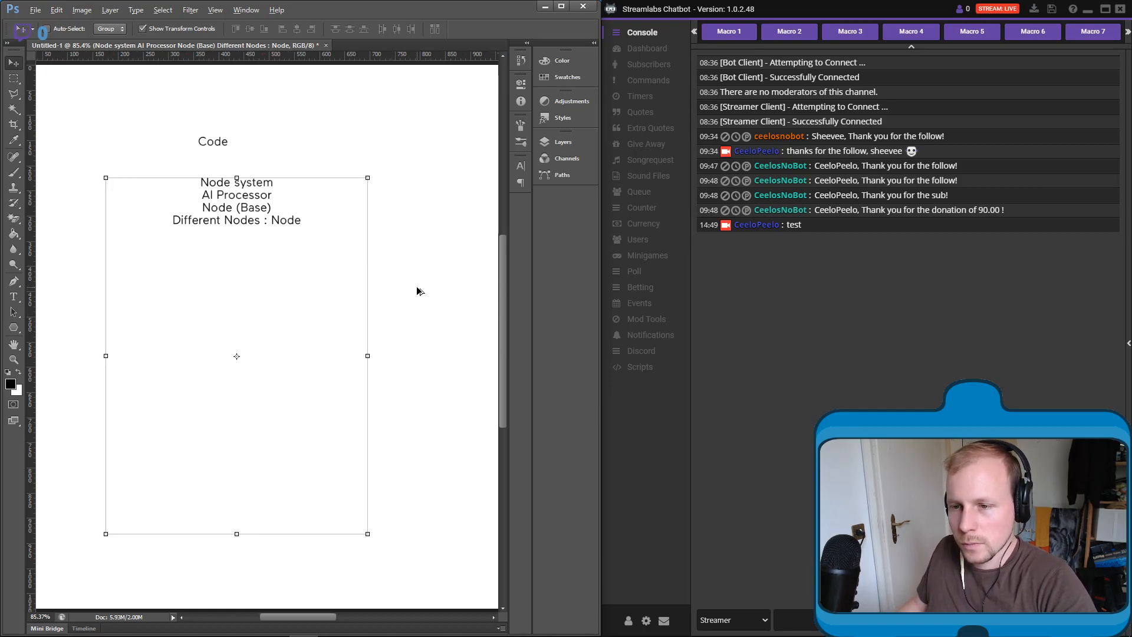
scroll(407, 279, "down", 1)
scroll(407, 281, "down", 8)
scroll(399, 281, "right", 1)
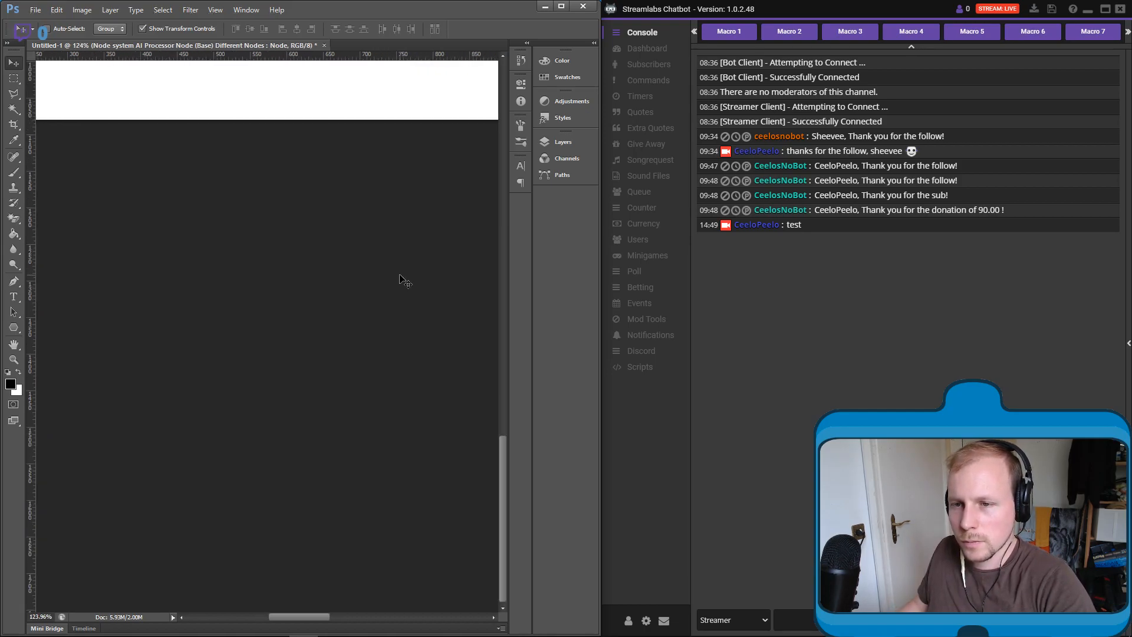
scroll(366, 289, "down", 5)
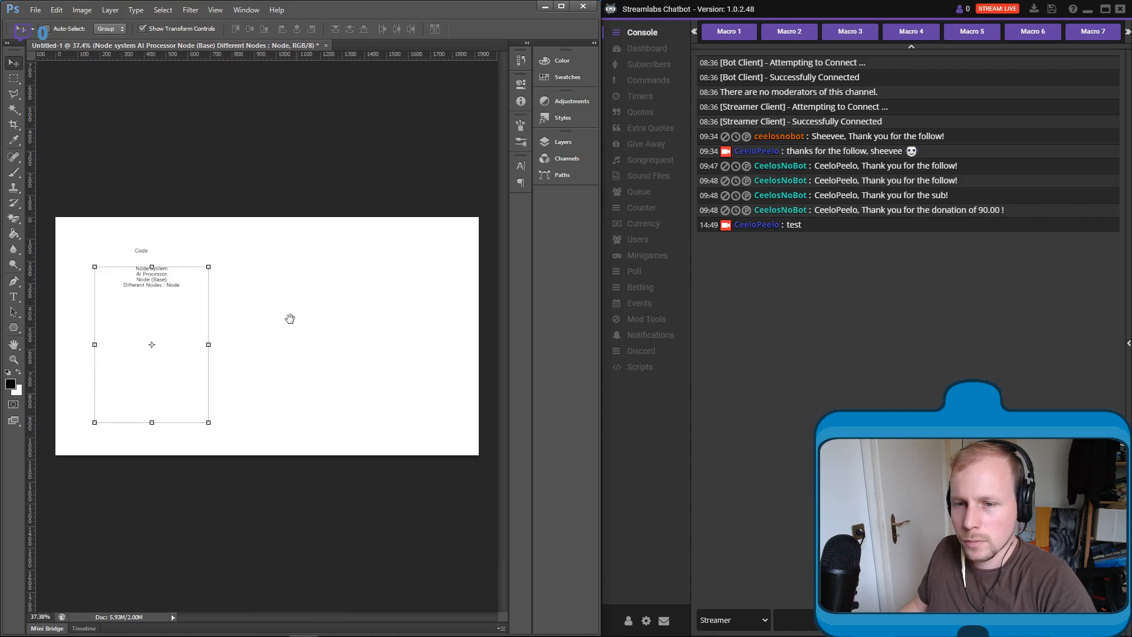
scroll(112, 331, "up", 1)
scroll(120, 370, "up", 2)
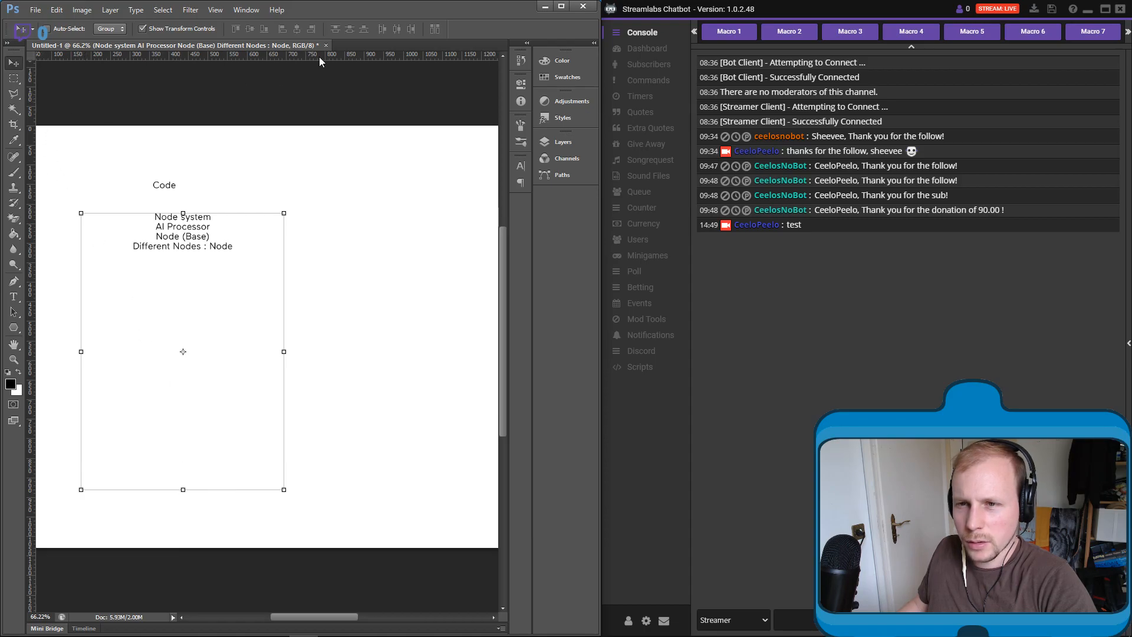
- Close the current document without saving and create a new 1920 x 1080 px, 72 ppi RGB document with a white background
left_click(326, 46)
left_click(303, 245)
left_click(36, 10)
left_click(66, 23)
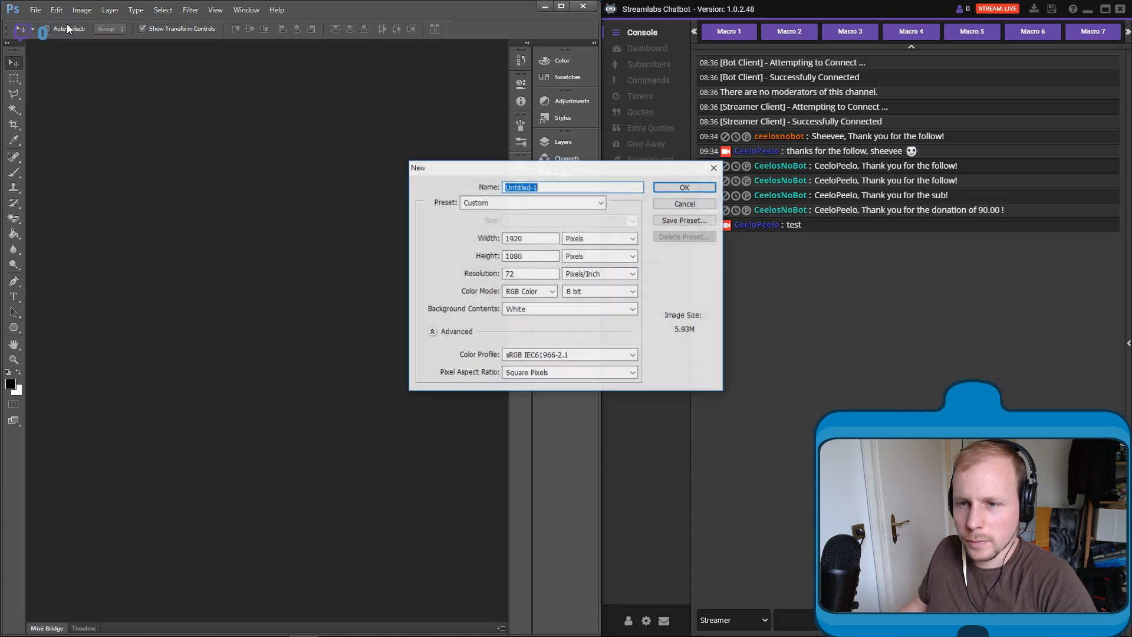
left_click(698, 187)
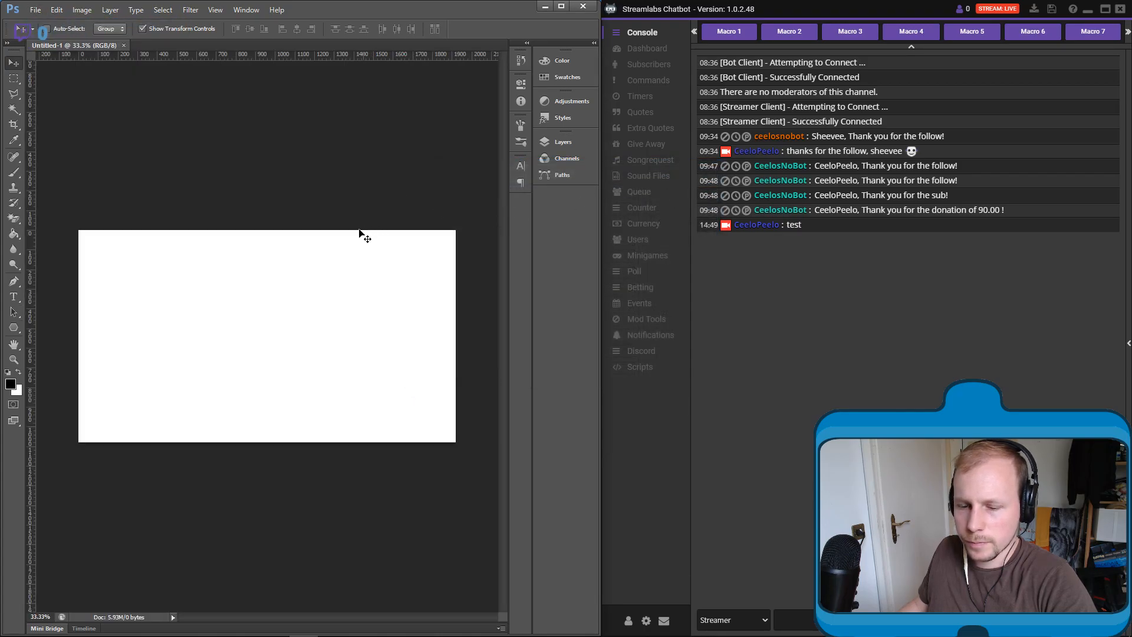
key("ctrl+0")
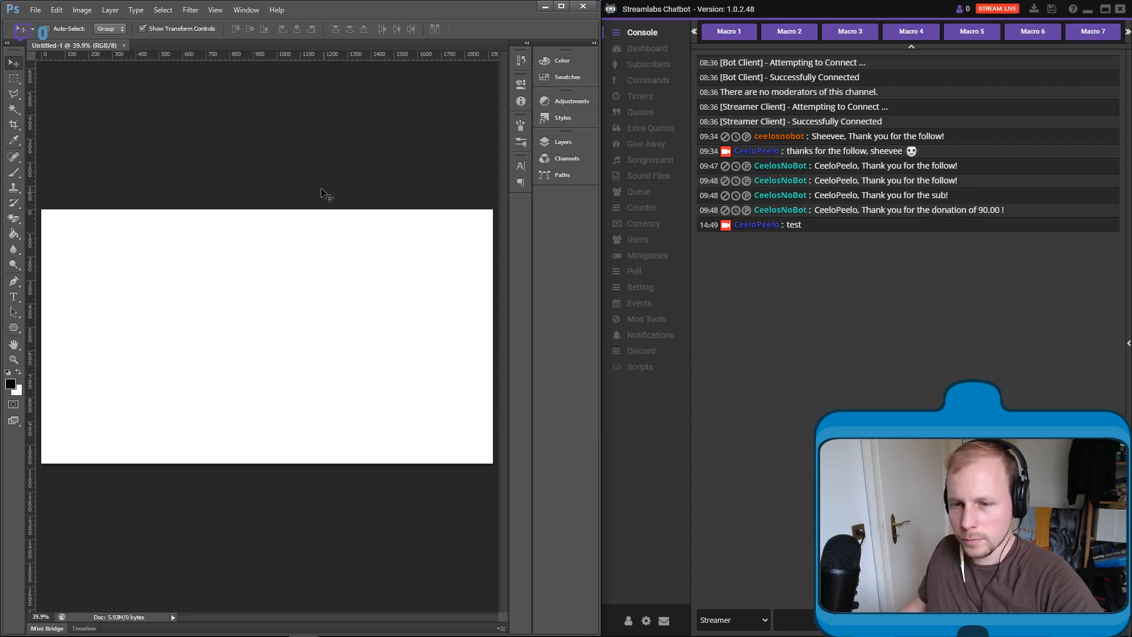
- Activate the Brush tool with a hard round tip, set its size to 3 px, and make a test dot on the canvas
scroll(263, 284, "up", 5)
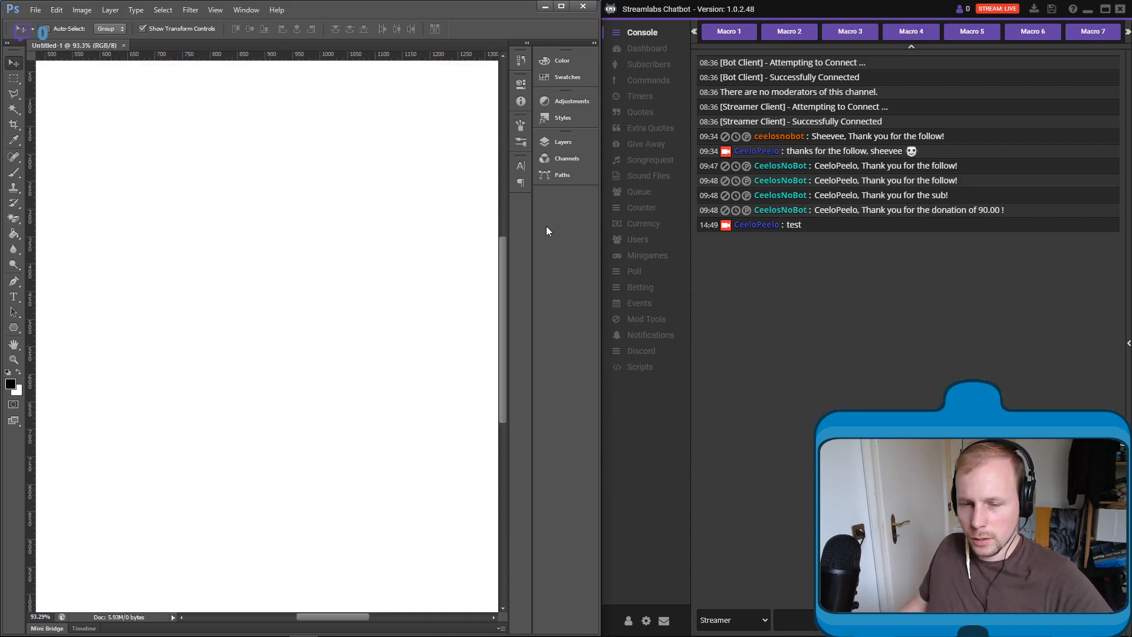
left_click(14, 172)
right_click(180, 207)
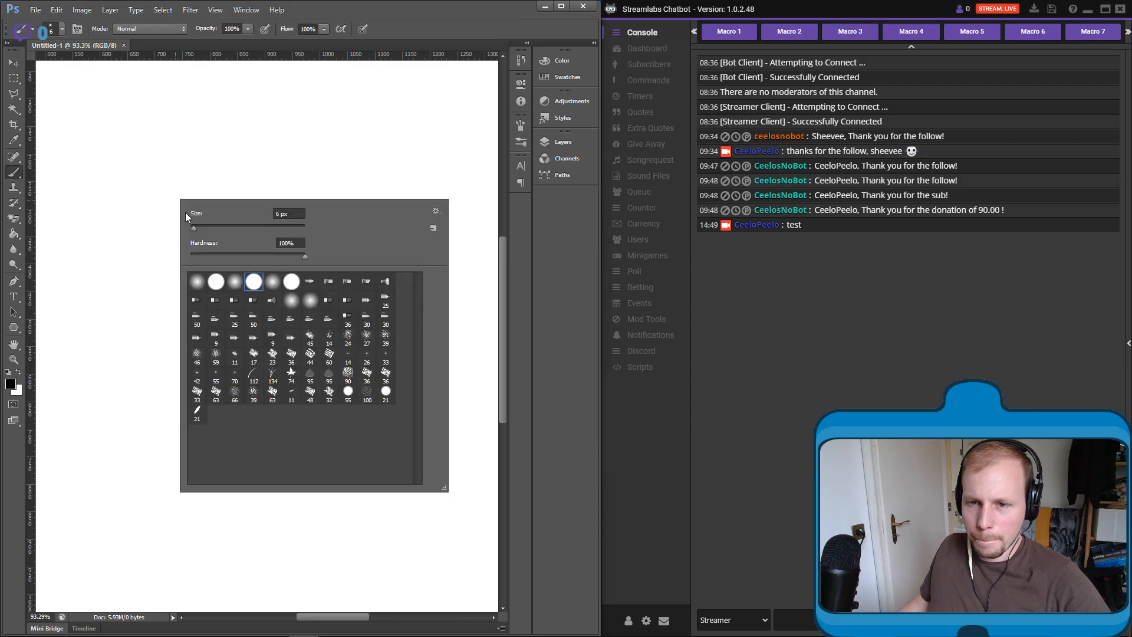
left_click_drag(196, 228, 192, 232)
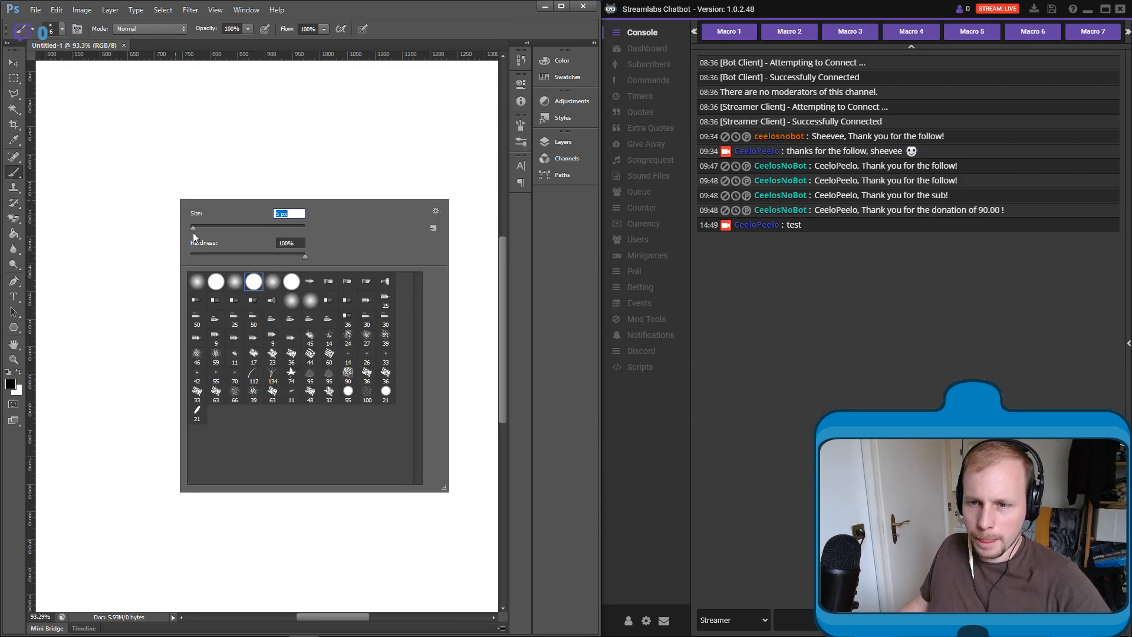
left_click(52, 306)
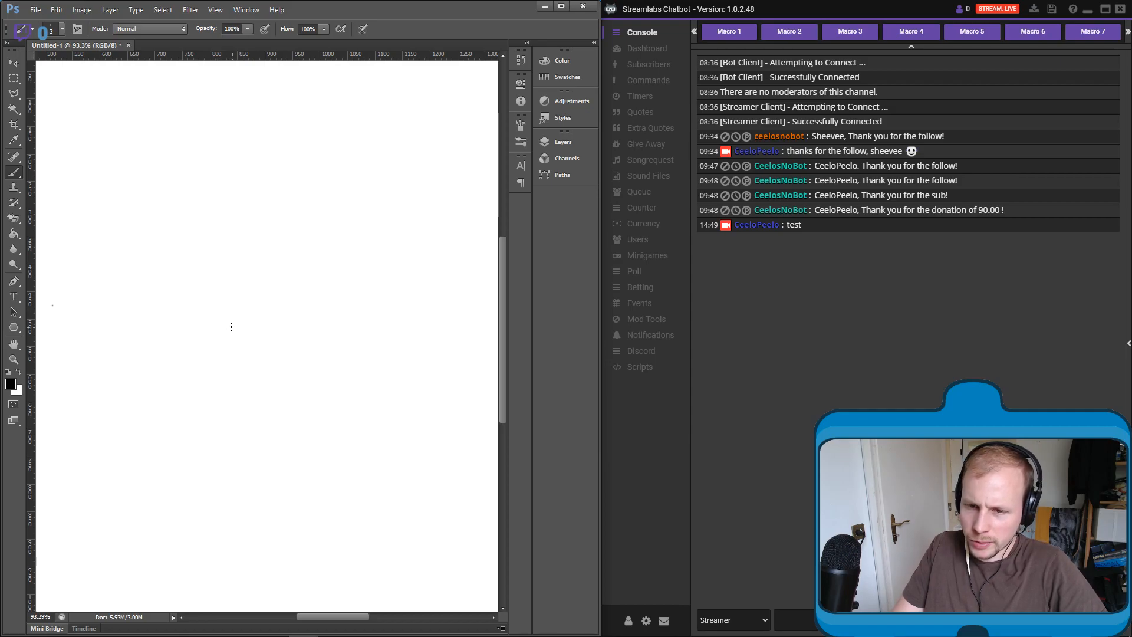
- Handwrite the word "Nodes" on the canvas and link it with a diagonal line to a handwritten "Curiosity" label above it
mouse_move(222, 317)
left_mouse_down()
mouse_move(236, 311)
mouse_move(256, 348)
left_mouse_up()
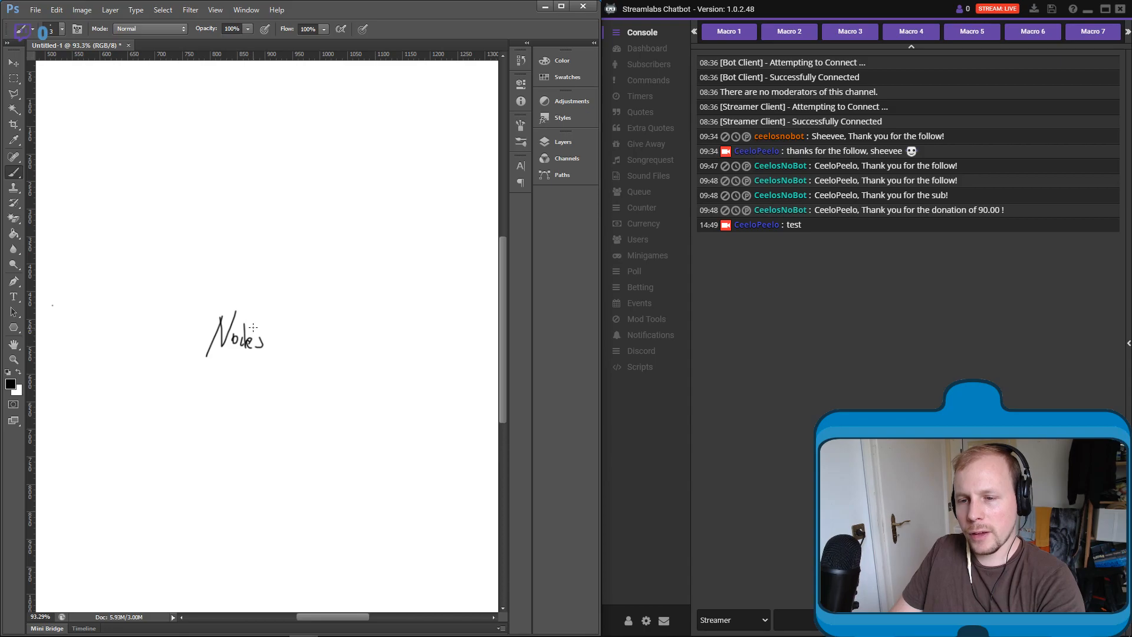
mouse_move(256, 306)
left_mouse_down()
mouse_move(278, 307)
mouse_move(256, 308)
mouse_move(275, 266)
left_mouse_up()
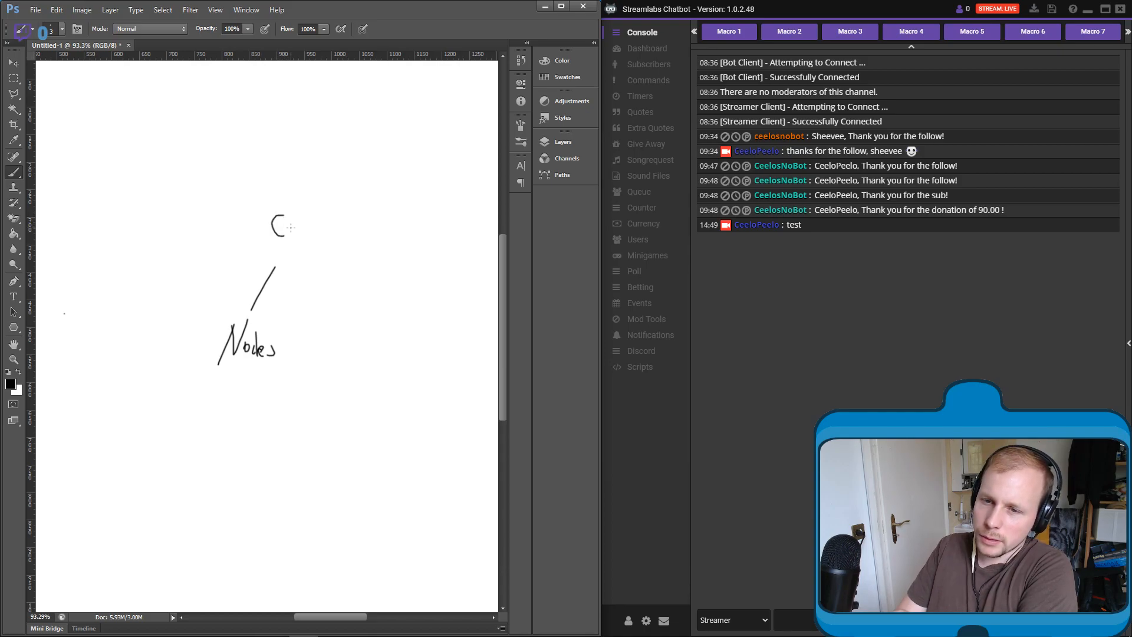
left_click_drag(306, 231, 310, 221)
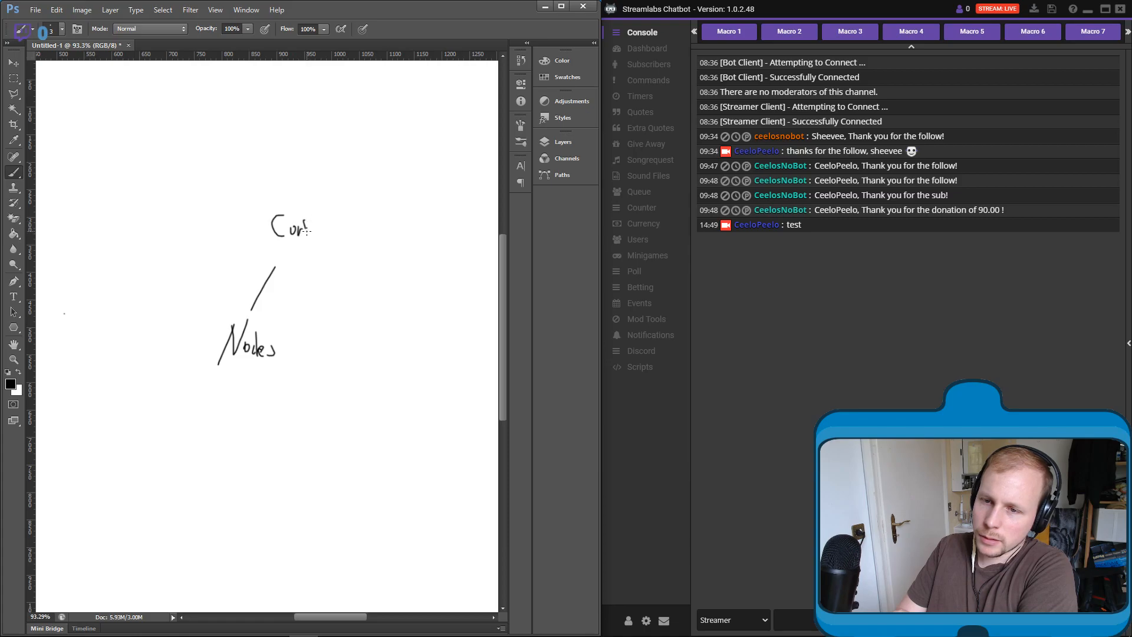
key("ctrl+alt+z")
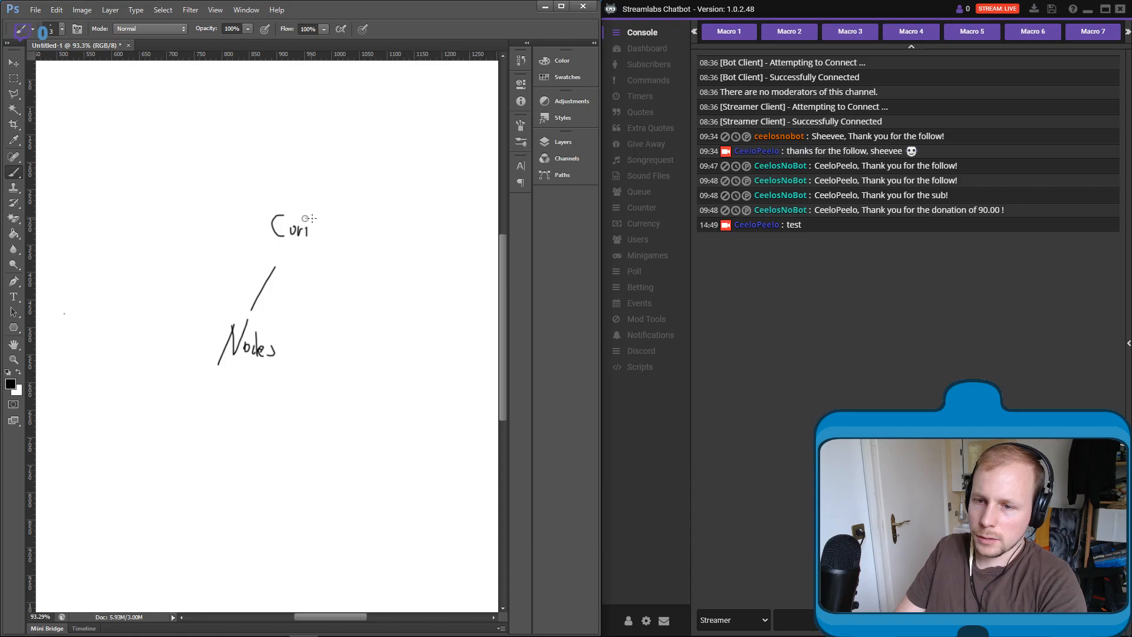
key("ctrl+alt+z")
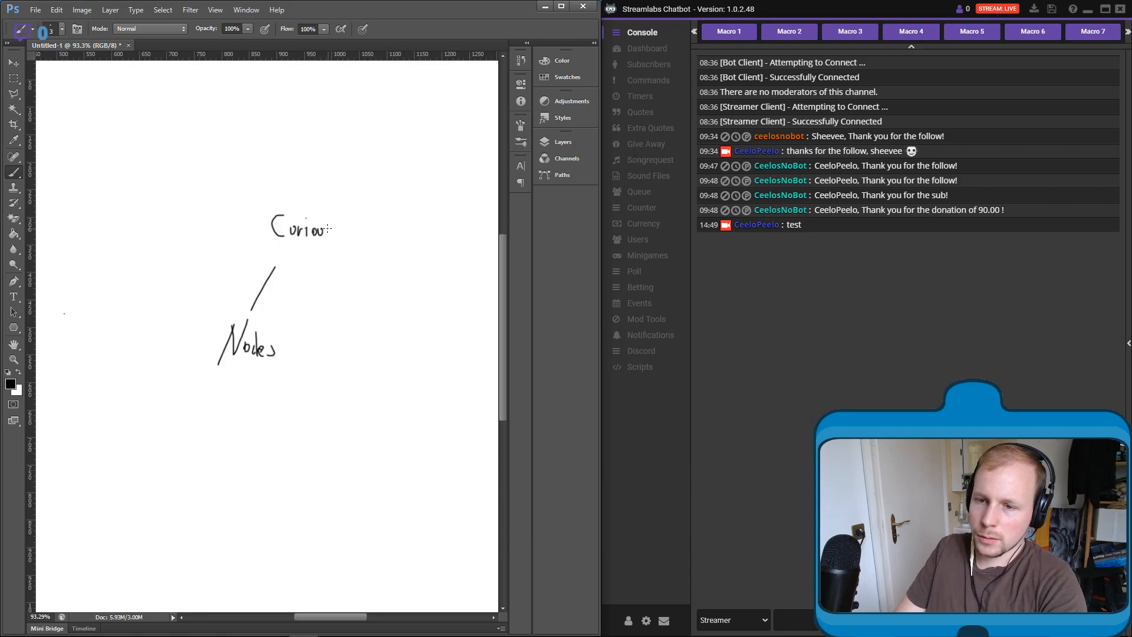
mouse_move(334, 228)
left_mouse_down()
mouse_move(357, 227)
mouse_move(345, 255)
left_mouse_up()
key("ctrl+alt+z")
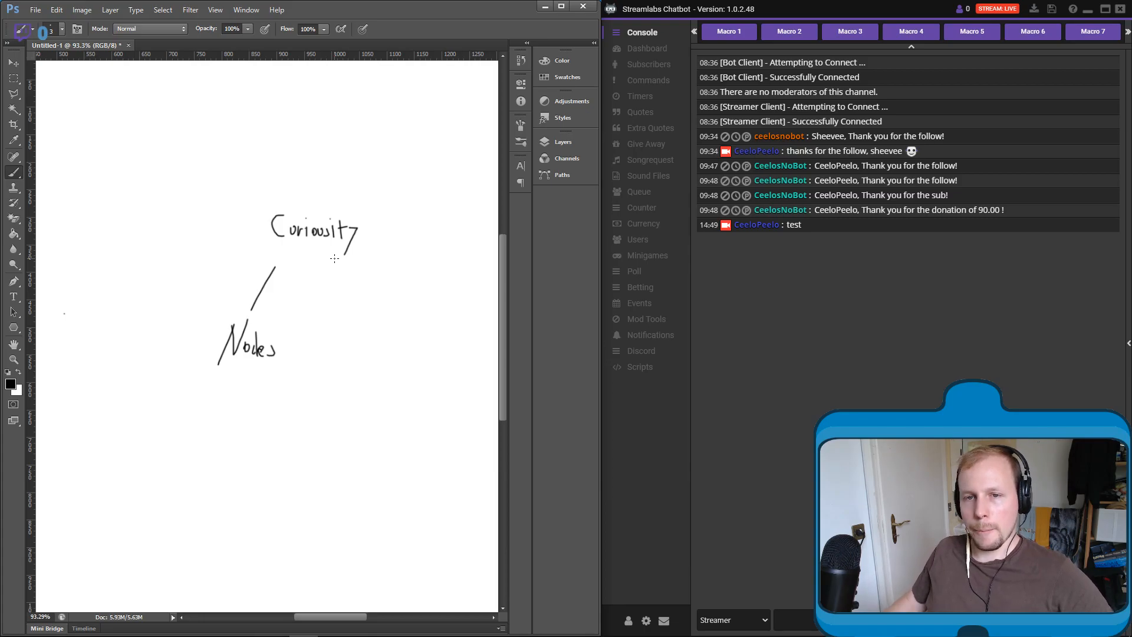
left_click(13, 78)
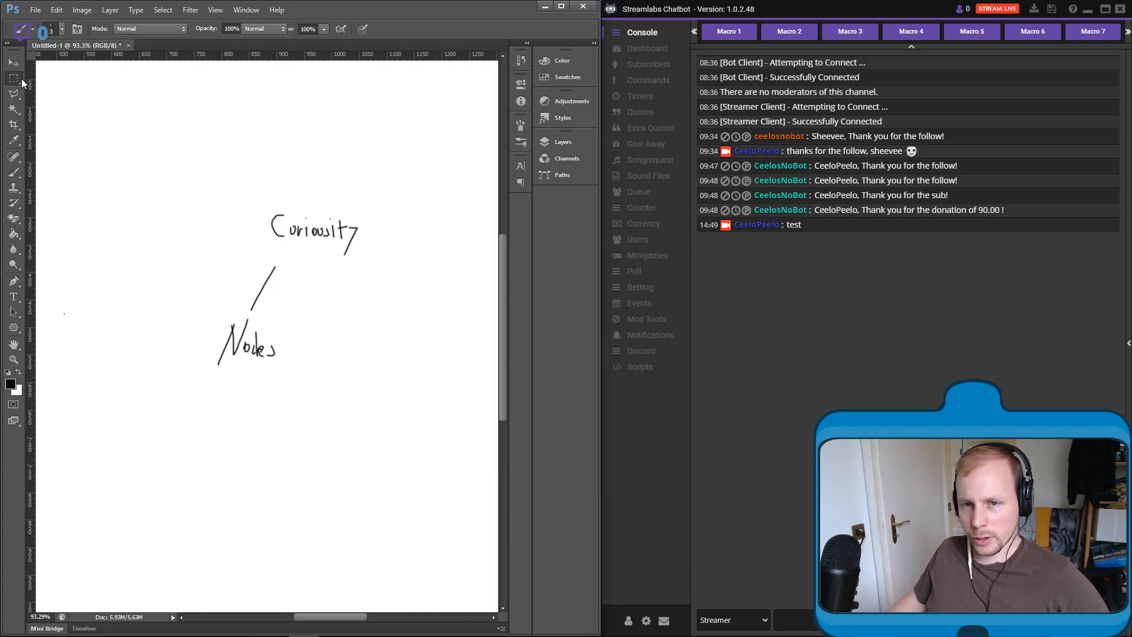
left_click_drag(405, 165, 166, 446)
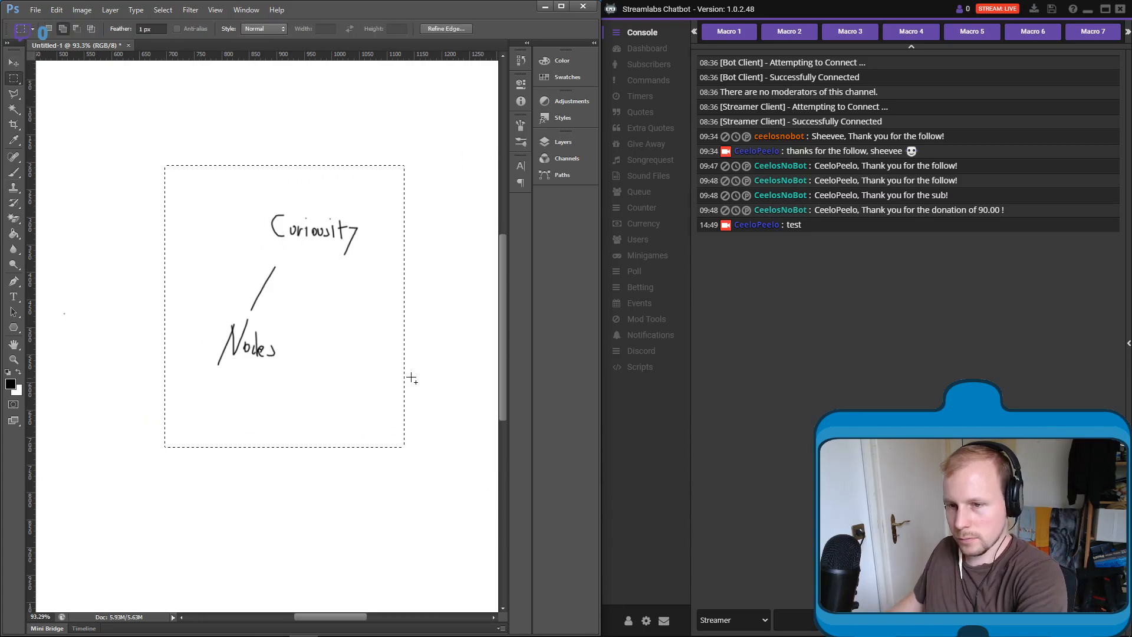
key("shift+F5")
left_click(652, 201)
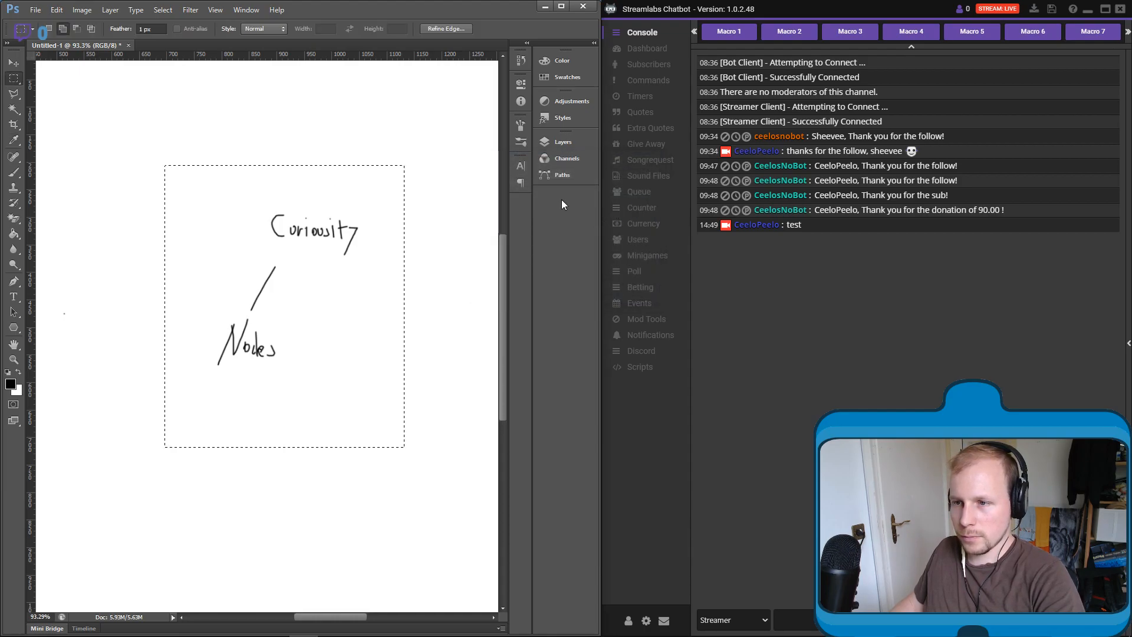
- Create another new 1920 x 1080 px, 72 ppi RGB document with a white background
left_click(36, 9)
left_click(44, 23)
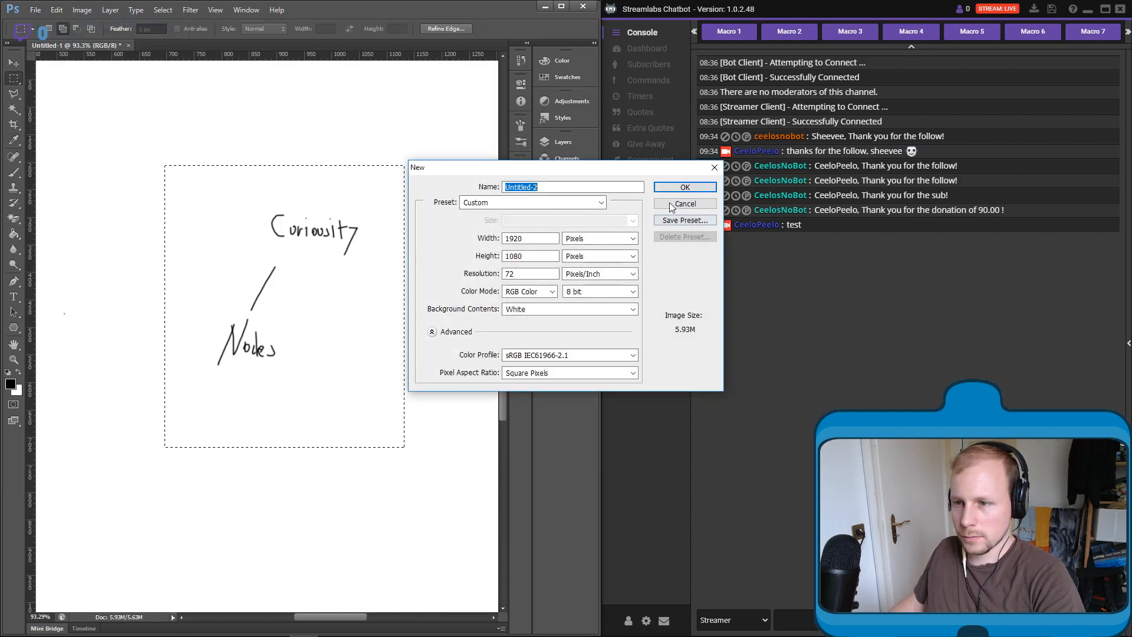
left_click(684, 188)
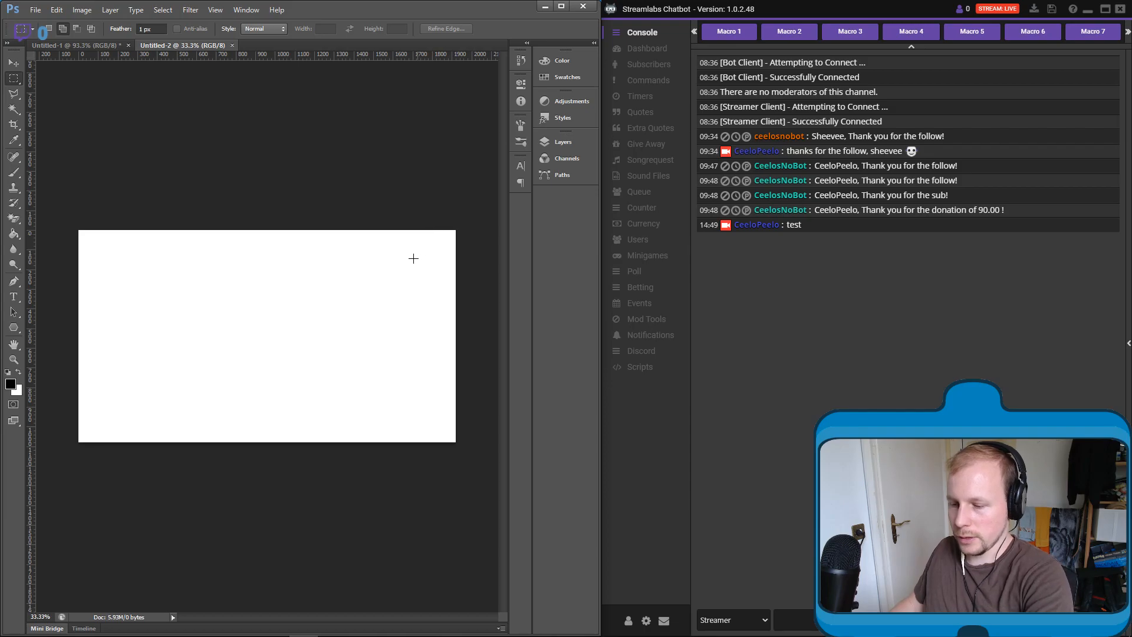
- Add a new empty layer above the background of the new document and collapse the layer list again
scroll(221, 302, "up", 6)
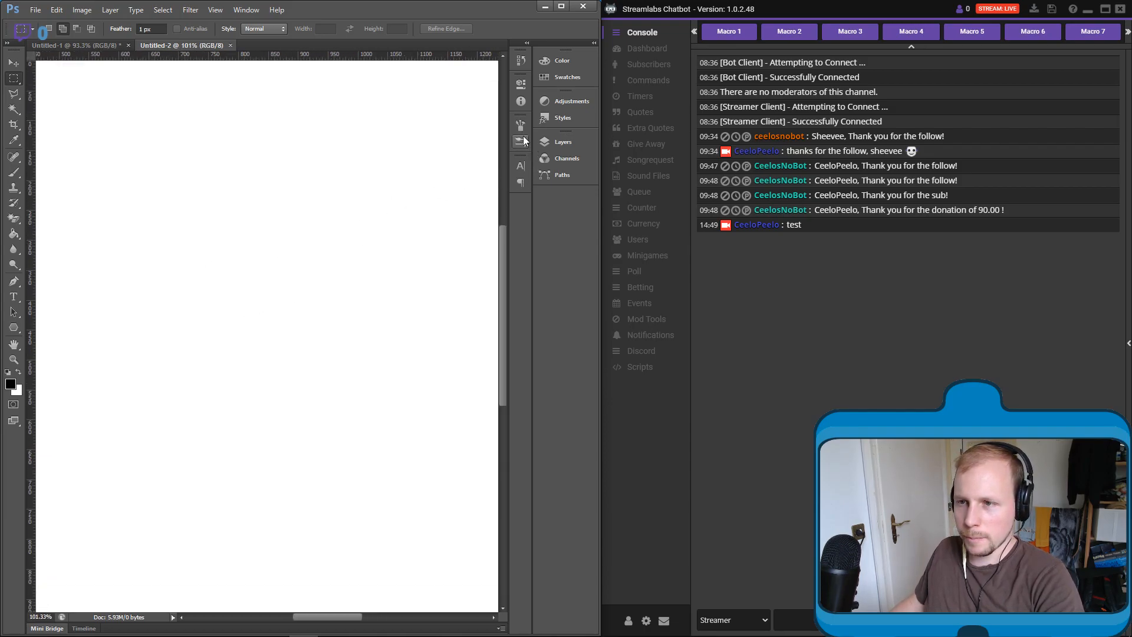
left_click(215, 10)
mouse_move(246, 9)
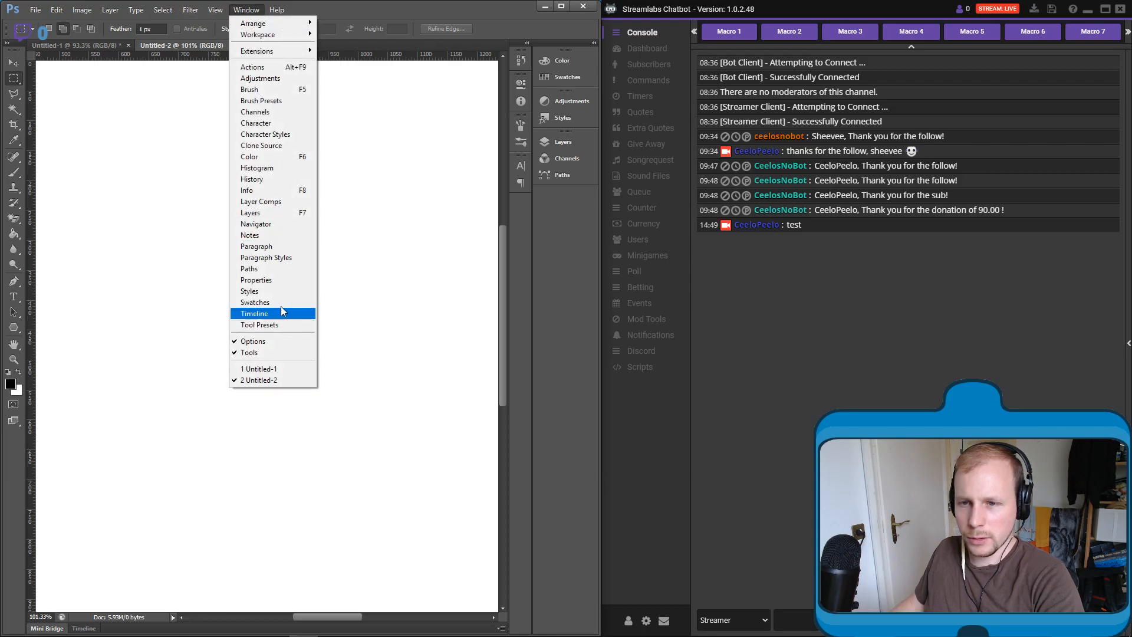
left_click(277, 212)
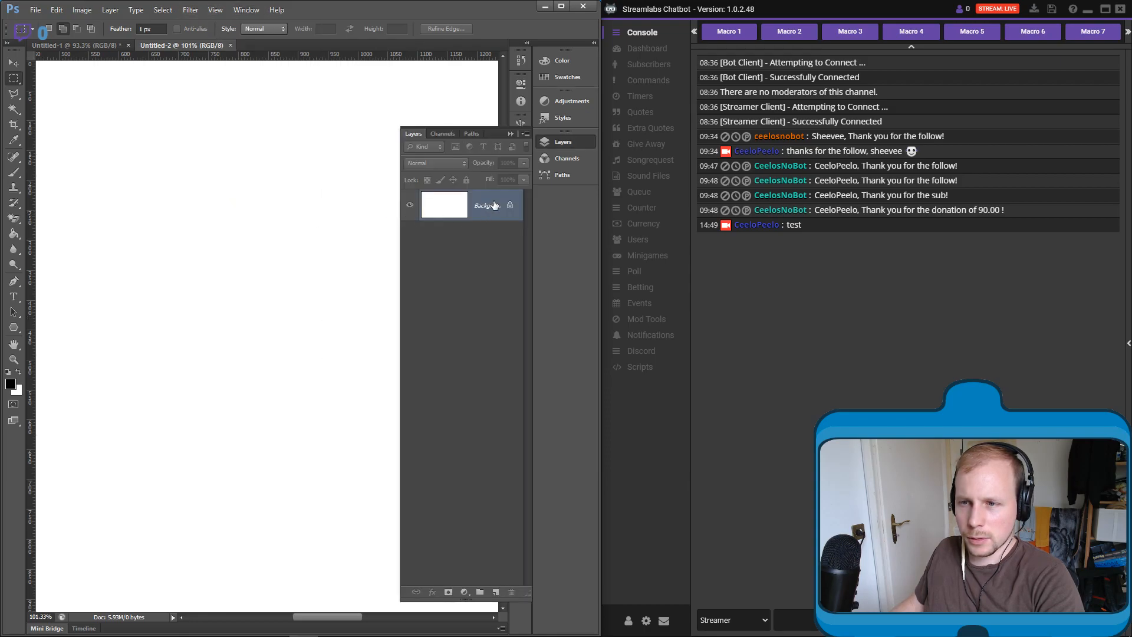
left_click(496, 592)
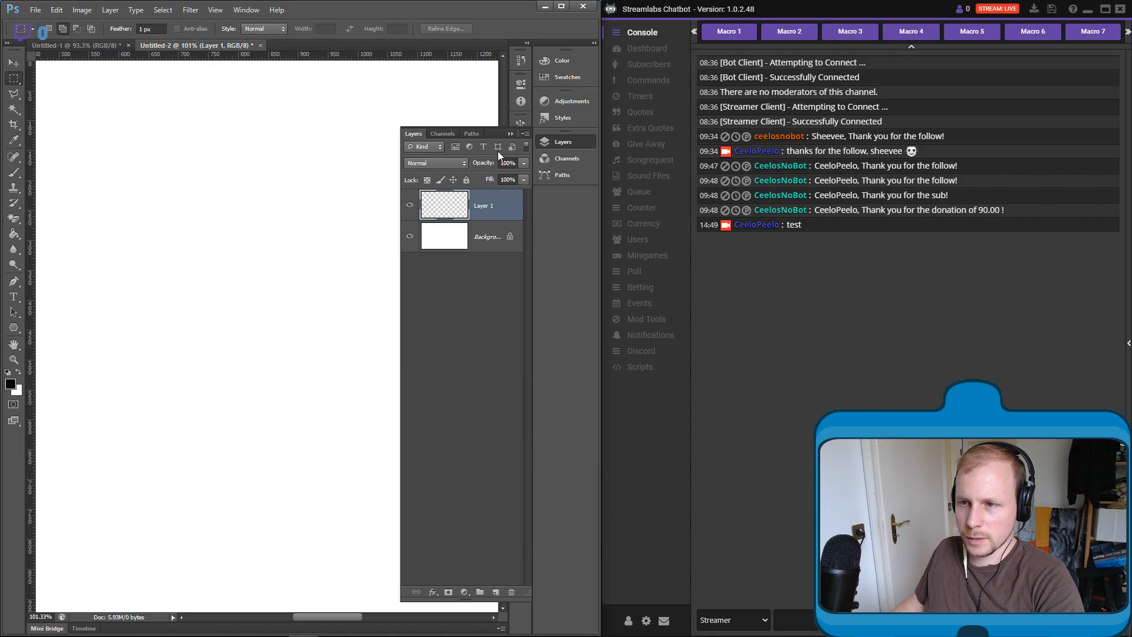
left_click(562, 142)
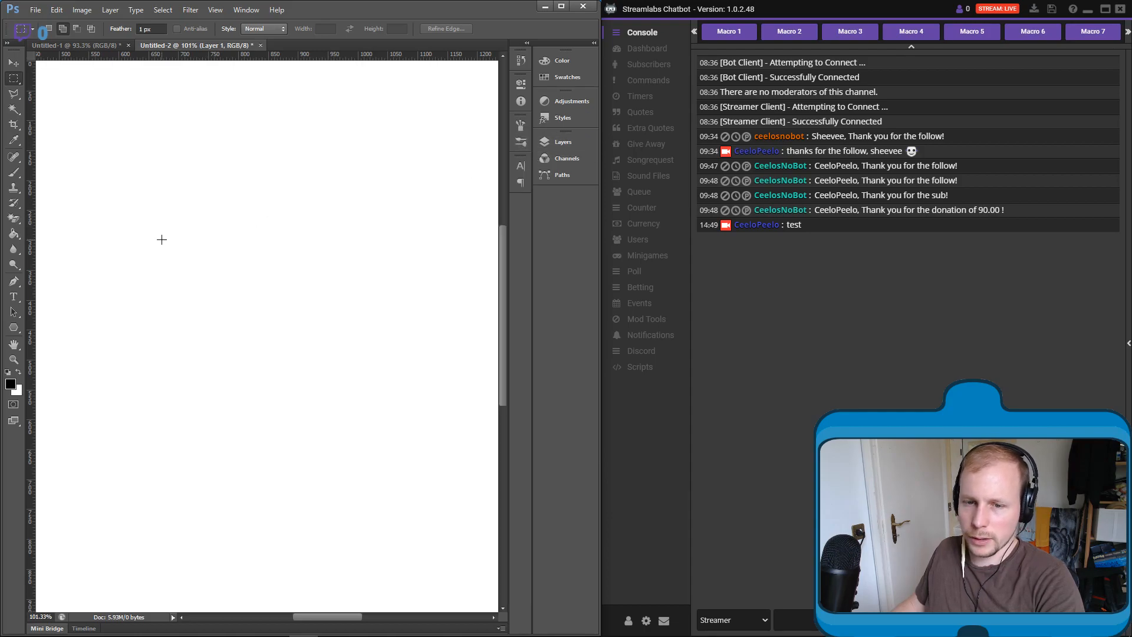
- Add a 24 pt text box reading "Nodes" near the middle of the canvas and shrink the box around the word
key("t")
left_click_drag(189, 303, 322, 348)
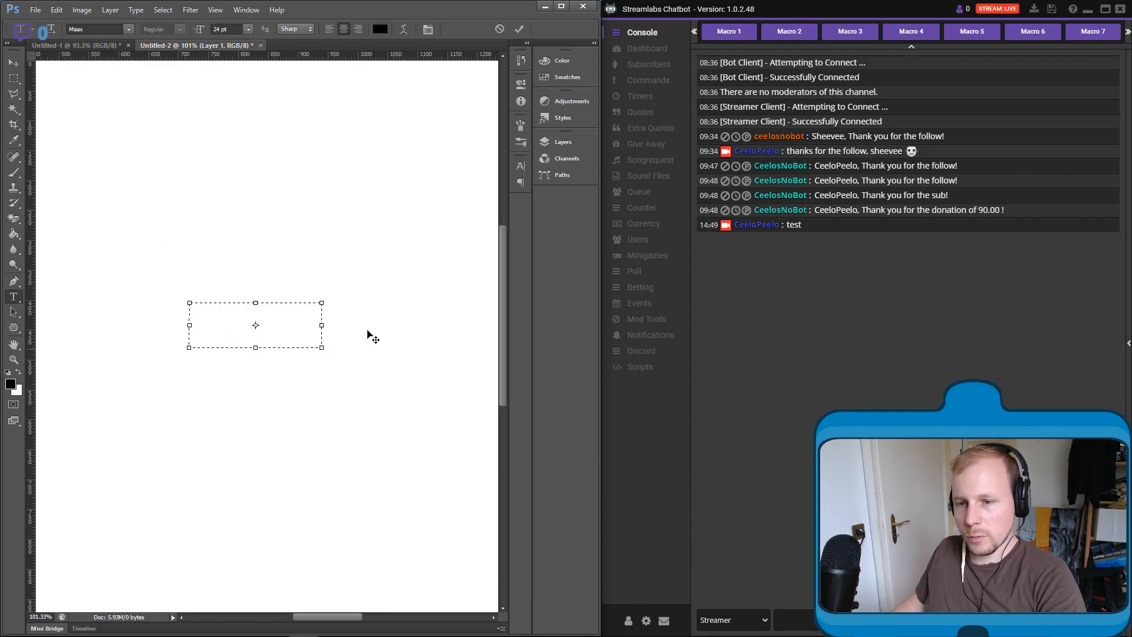
type("Nodes")
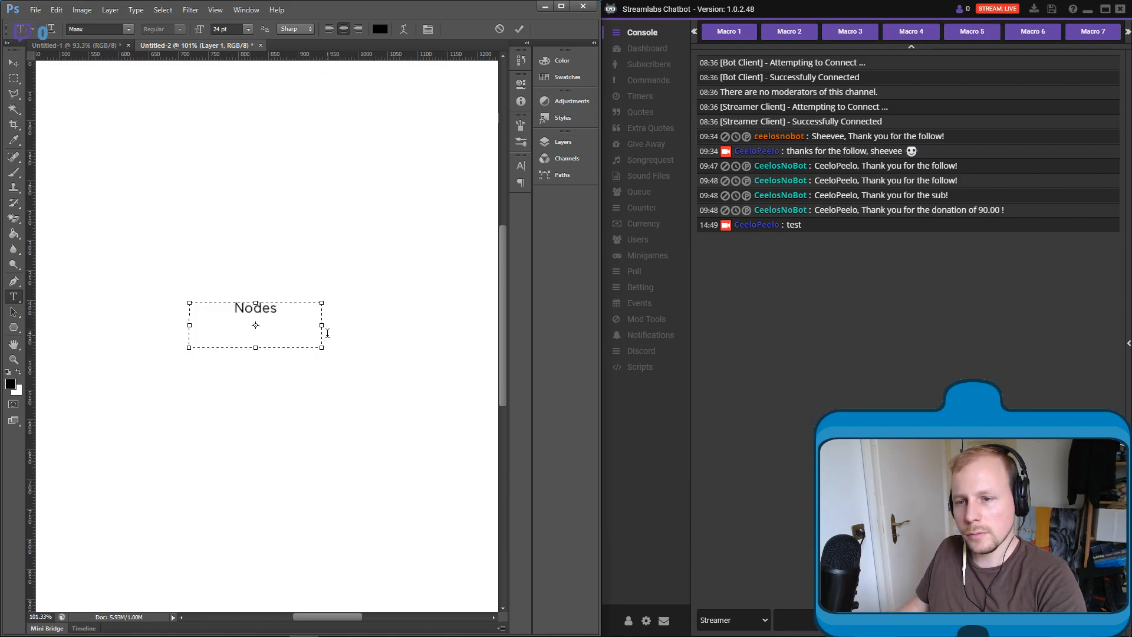
left_click_drag(327, 351, 312, 321)
left_click(519, 29)
left_click(14, 68)
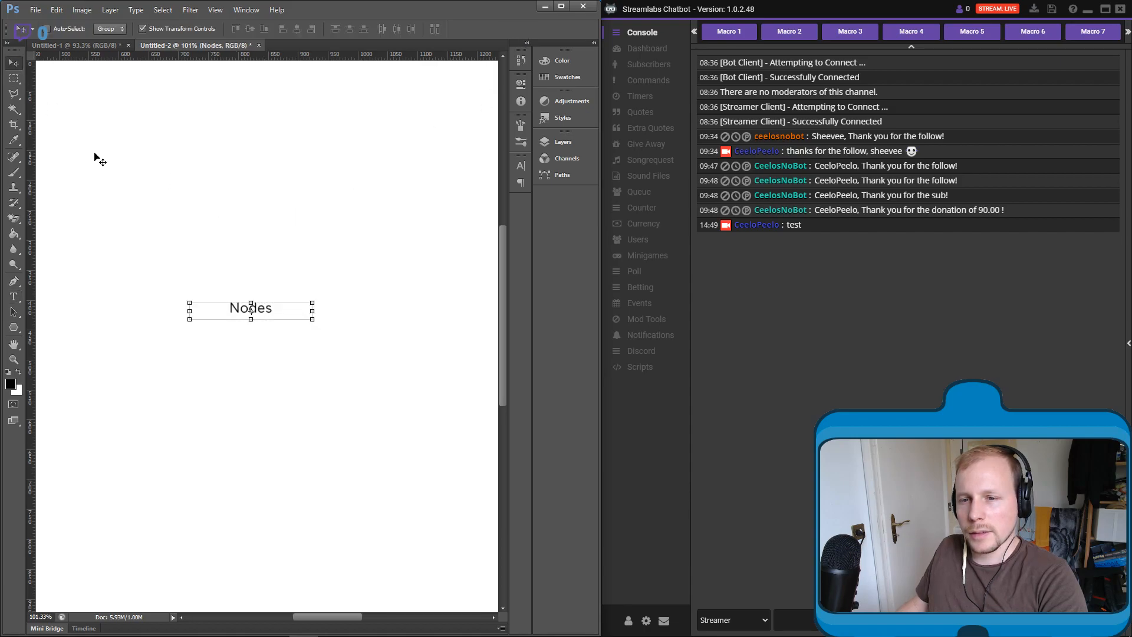
- Add a second text box above and to the right of "Nodes" with the heading "Curiousity"
left_click(13, 297)
left_click_drag(289, 198, 406, 234)
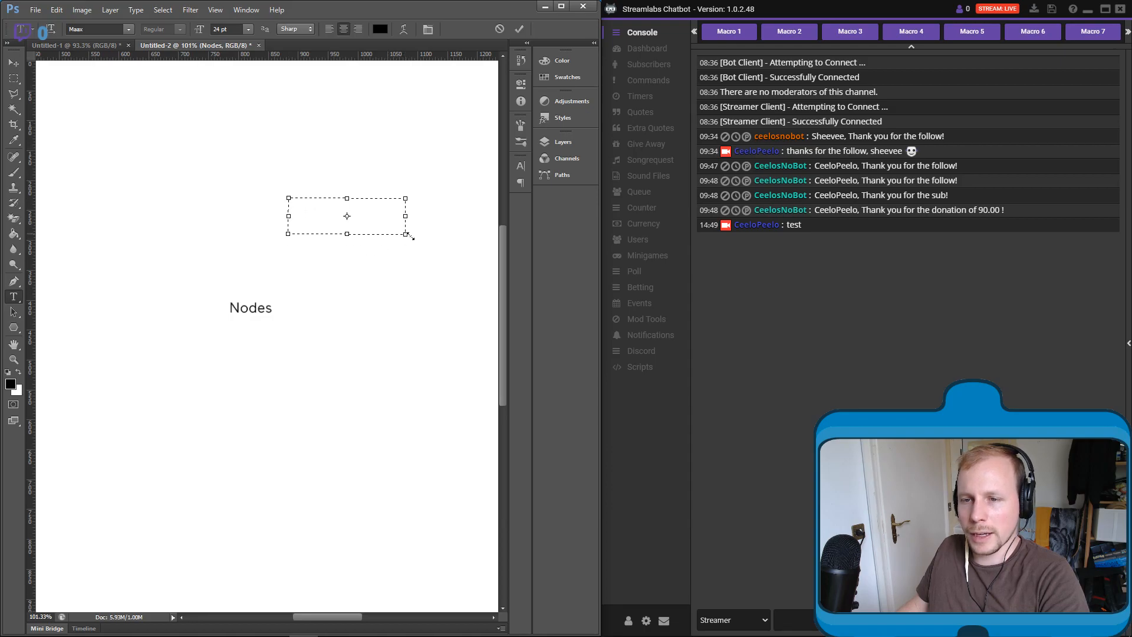
type("Curiousity")
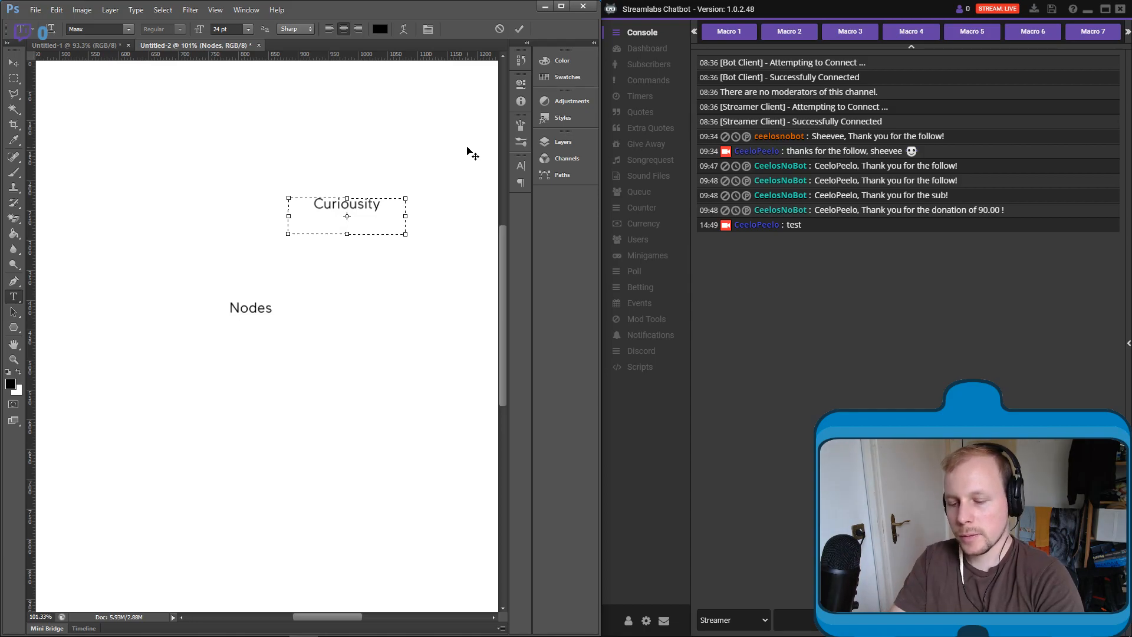
- Add the text "Success by solving riddles" on a new line beneath "Curiousity" and commit the text box
key("Return")
type("Success")
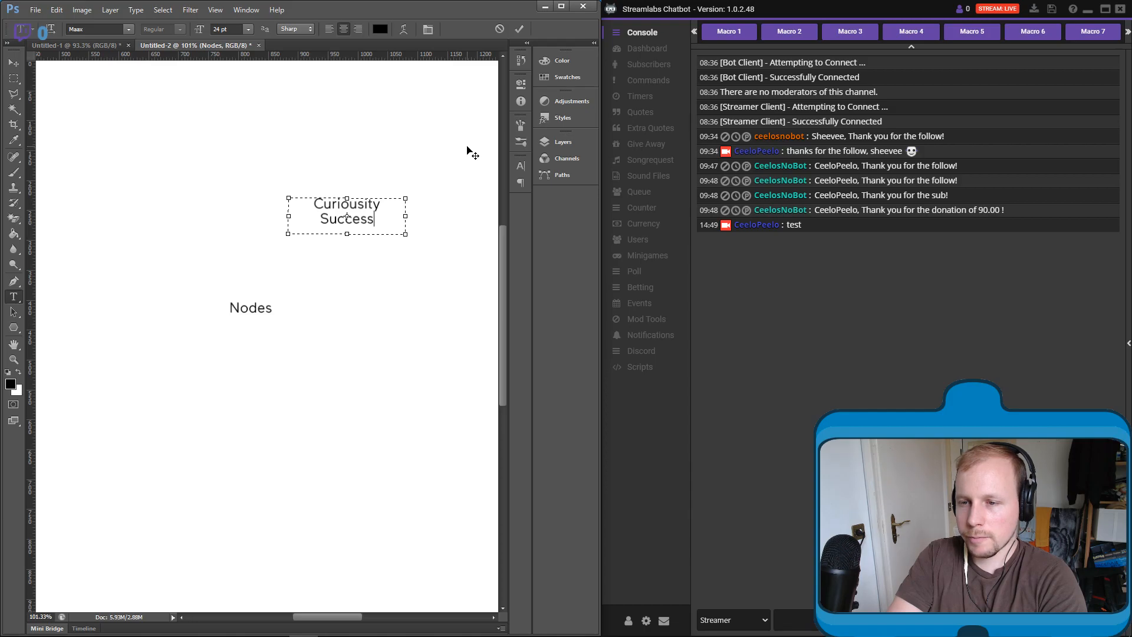
type(" by solvin")
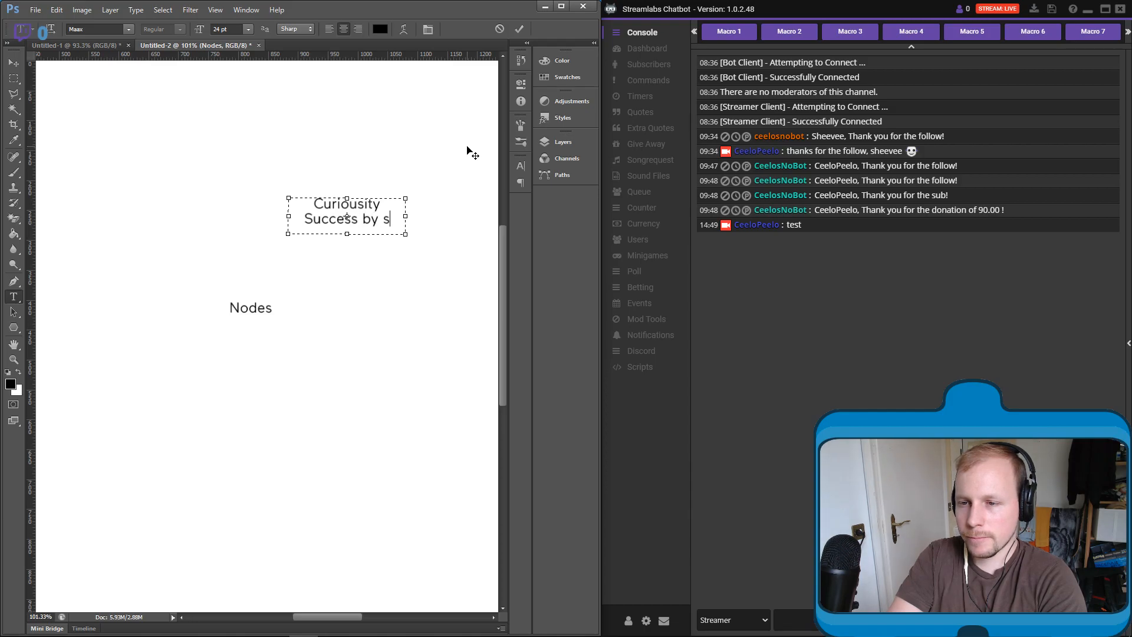
key("BackSpace")
key("BackSpace")
key("BackSpace")
key("BackSpace")
key("BackSpace")
key("BackSpace")
key("BackSpace")
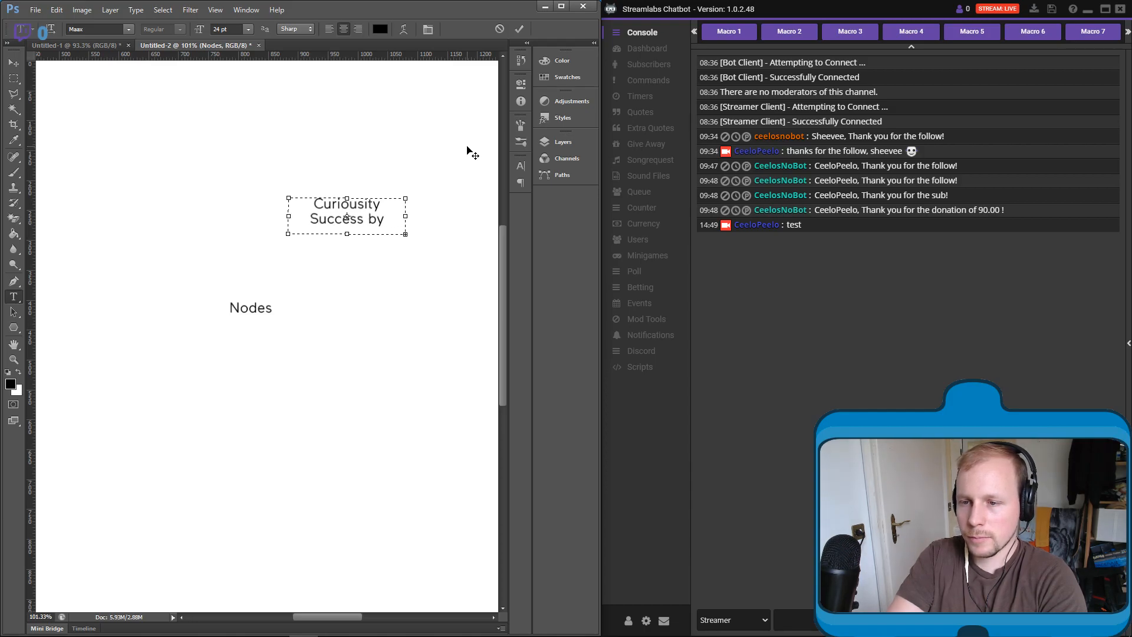
type("solving riddles")
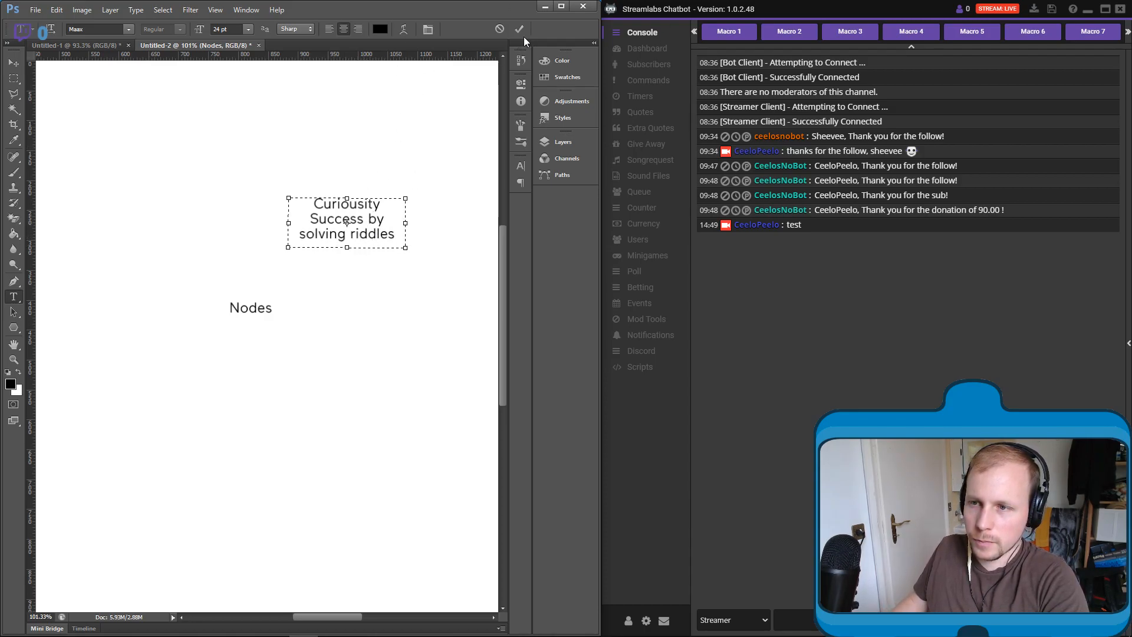
left_click(519, 30)
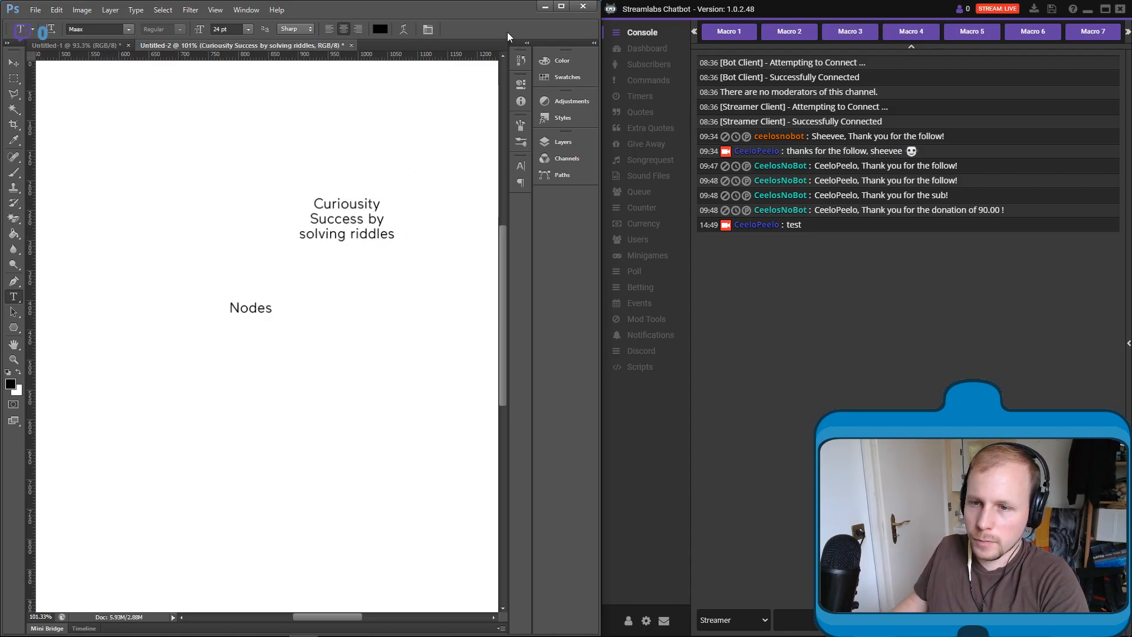
- On a new layer, draw a straight brush line from "Nodes" to the "Curiousity" text
left_click(18, 173)
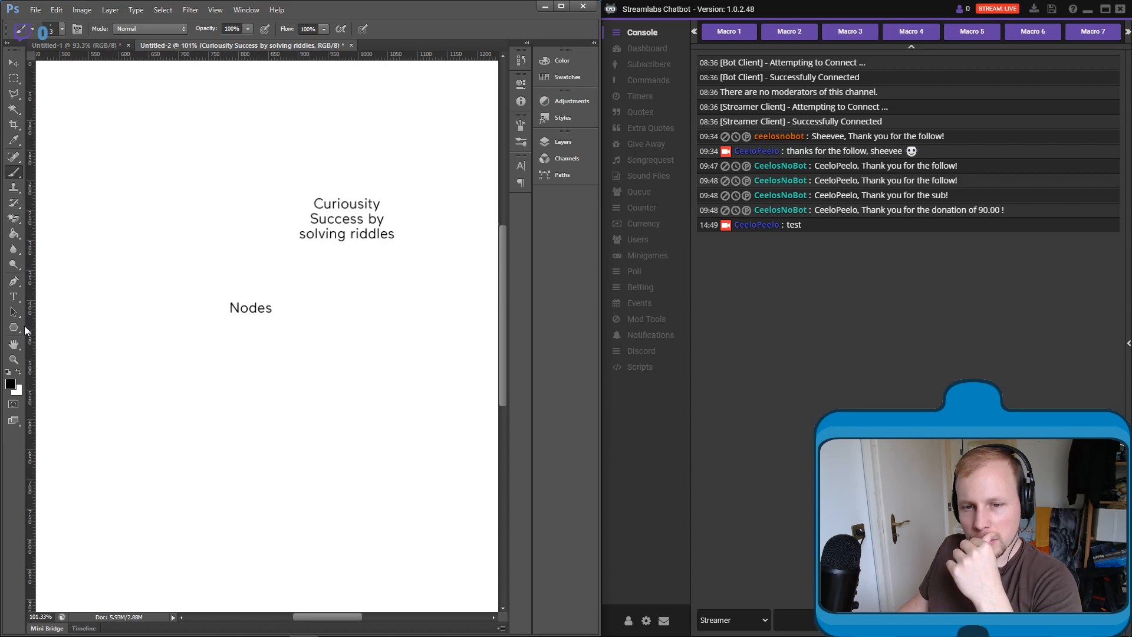
right_click(17, 175)
left_click(49, 174)
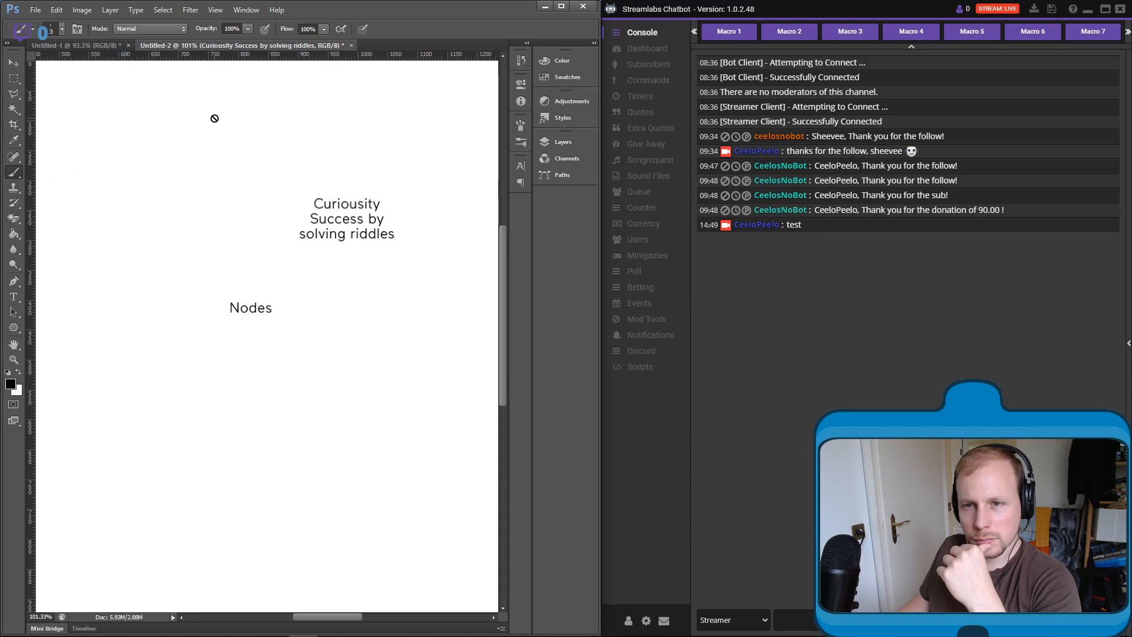
left_click(561, 144)
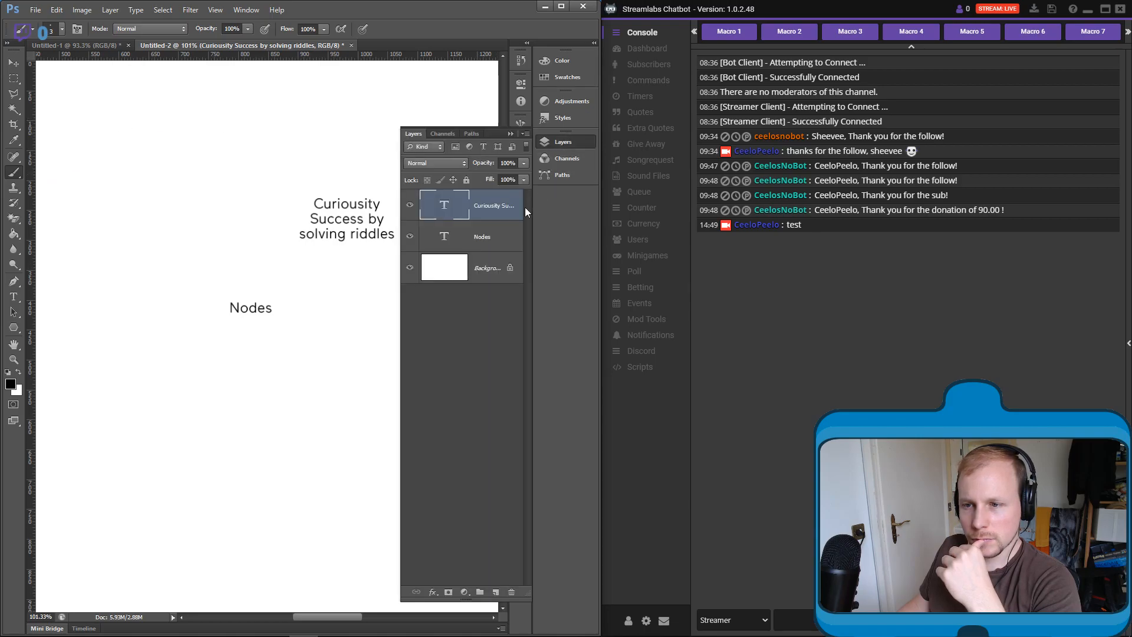
left_click(495, 591)
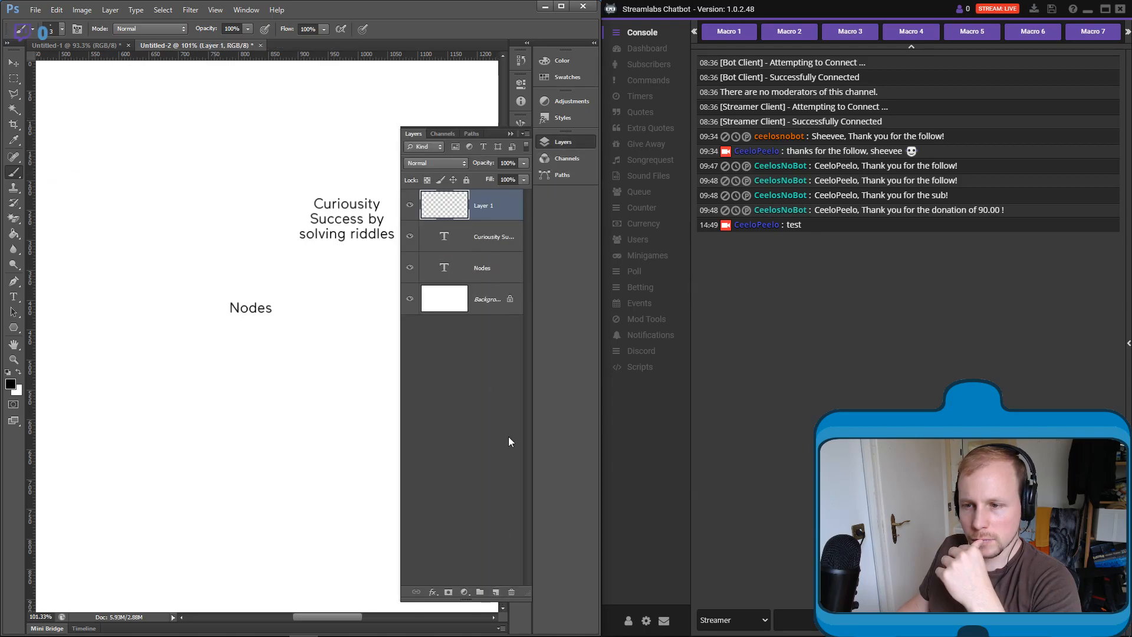
left_click(507, 137)
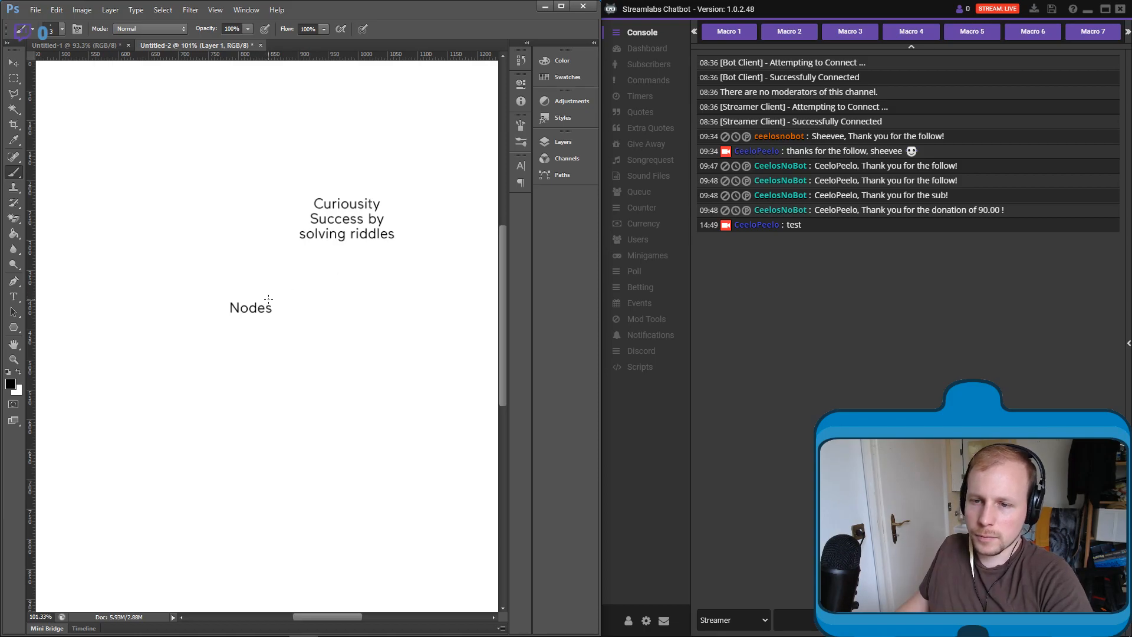
left_click(329, 249, "shift")
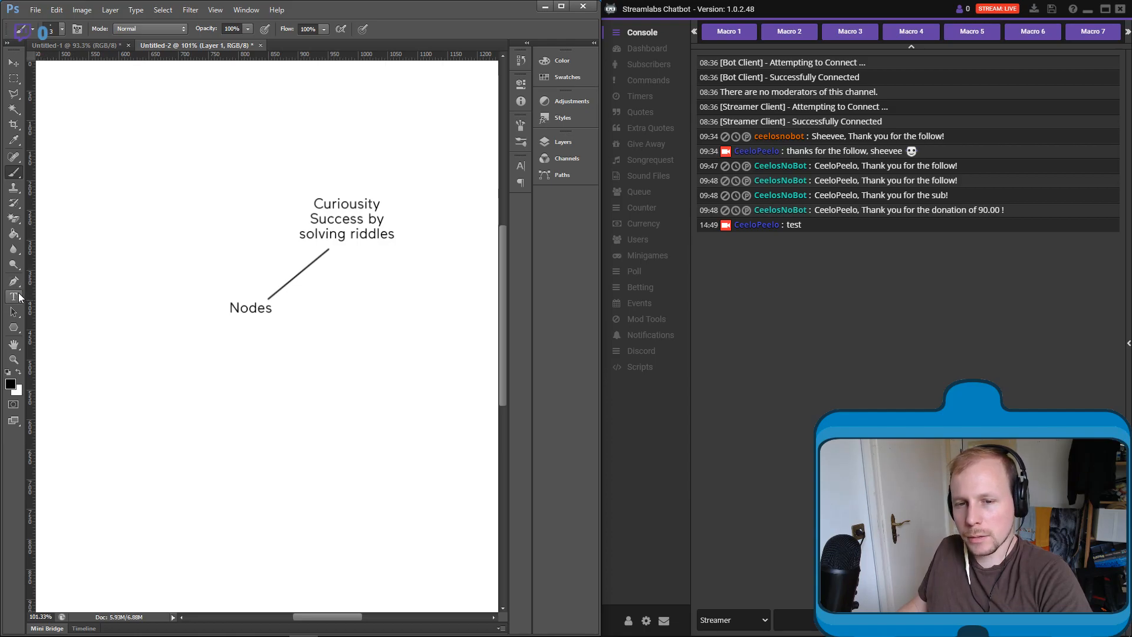
- Draw a straight brush line from "Nodes" toward the upper left and start a text box reading "NodeCanvas" above its end
mouse_move(139, 301)
left_mouse_down()
mouse_move(212, 309)
mouse_move(214, 322)
mouse_move(181, 289)
left_mouse_up()
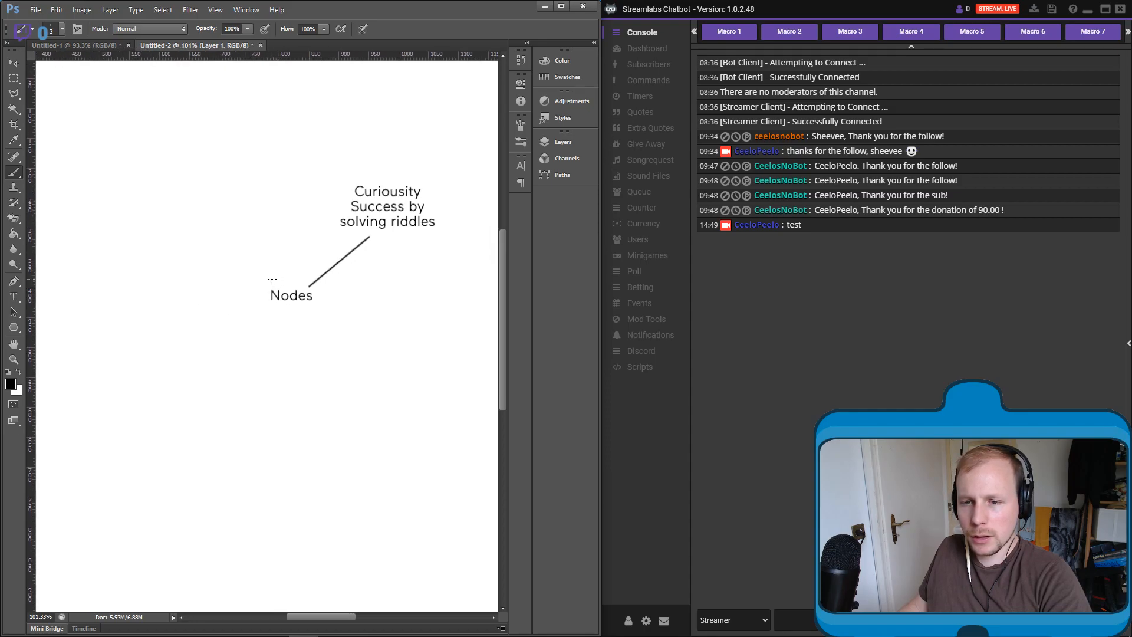
left_click(222, 195, "shift")
left_click(14, 296)
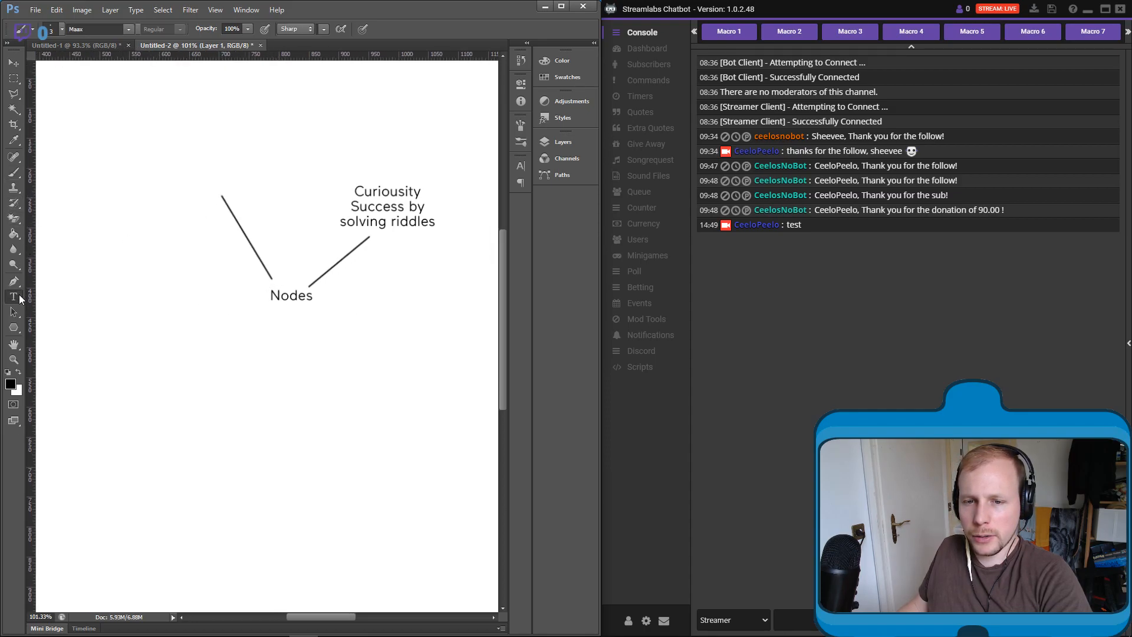
left_click_drag(162, 133, 292, 185)
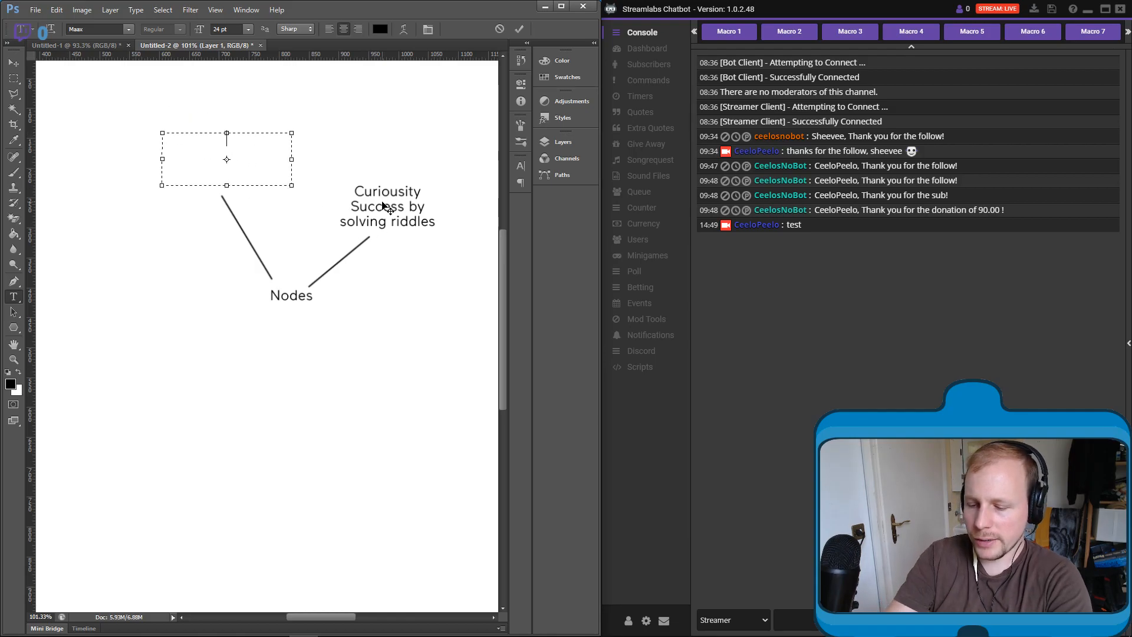
type("NodeCanvas")
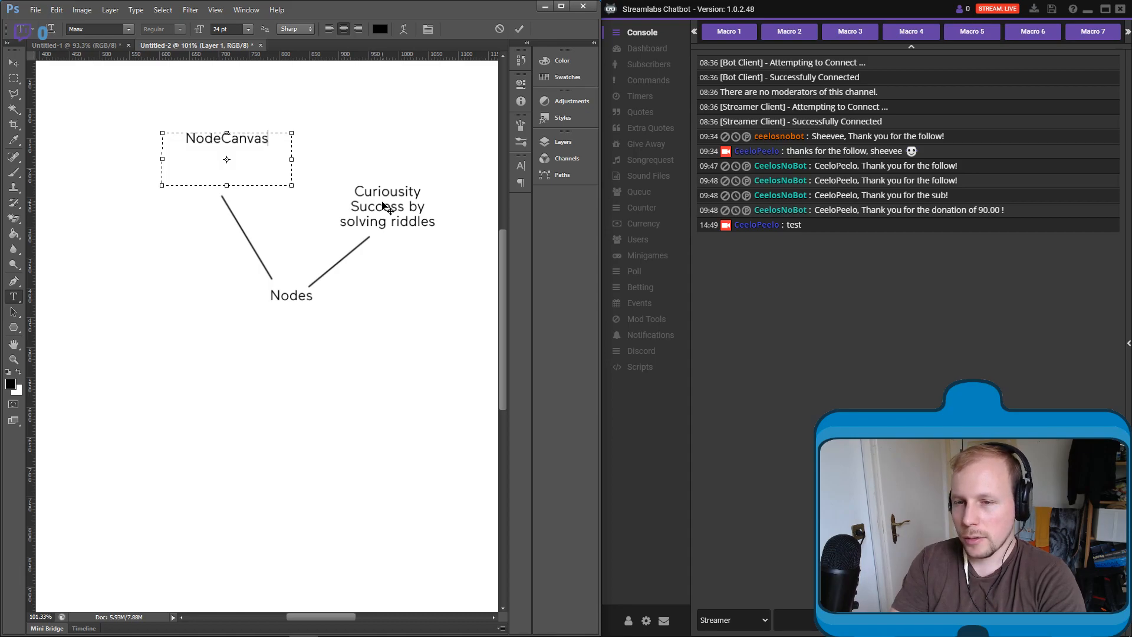
- Add "Assemble Programs" beneath "NodeCanvas", commit the text, and move it slightly down and left to meet the brush line
key("Return")
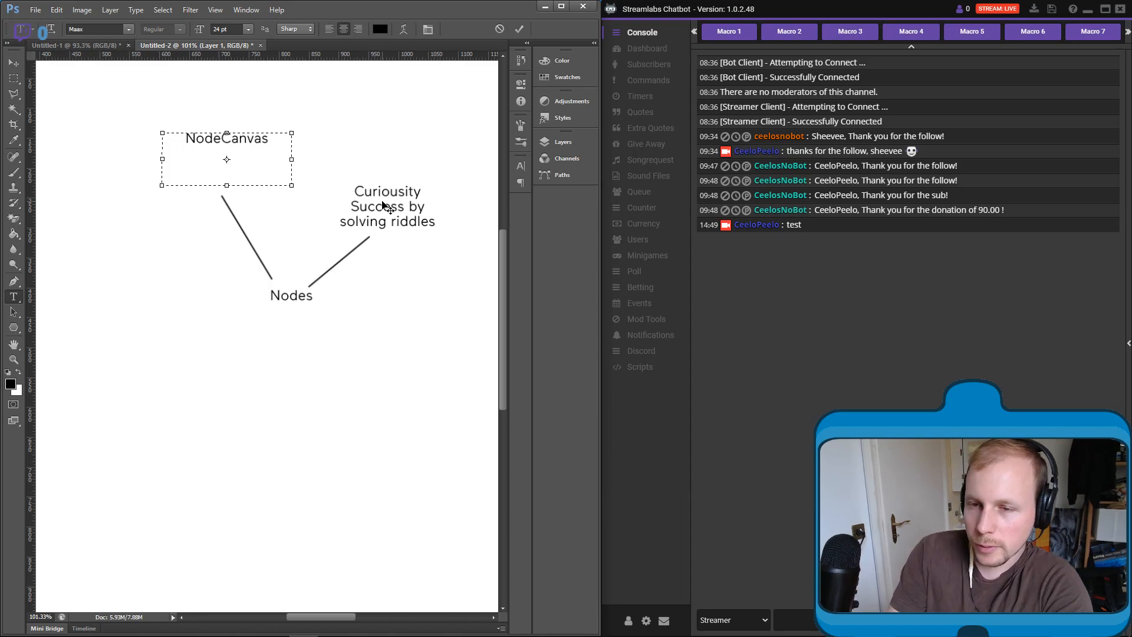
type("Assem ble Programs")
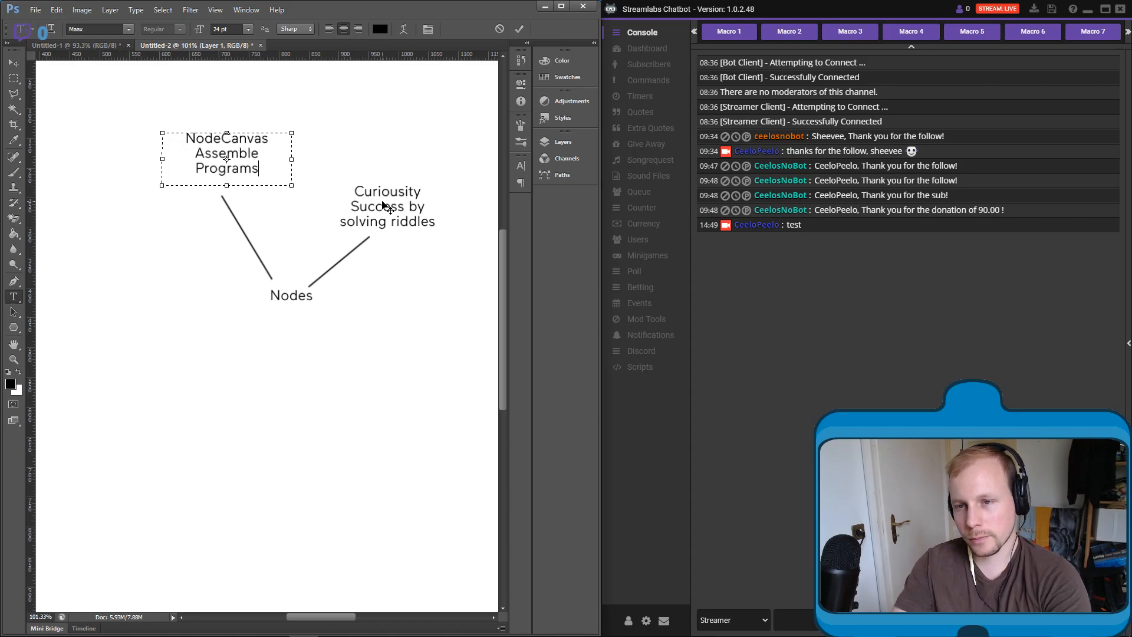
left_click(519, 30)
left_click(13, 63)
left_click_drag(255, 162, 239, 175)
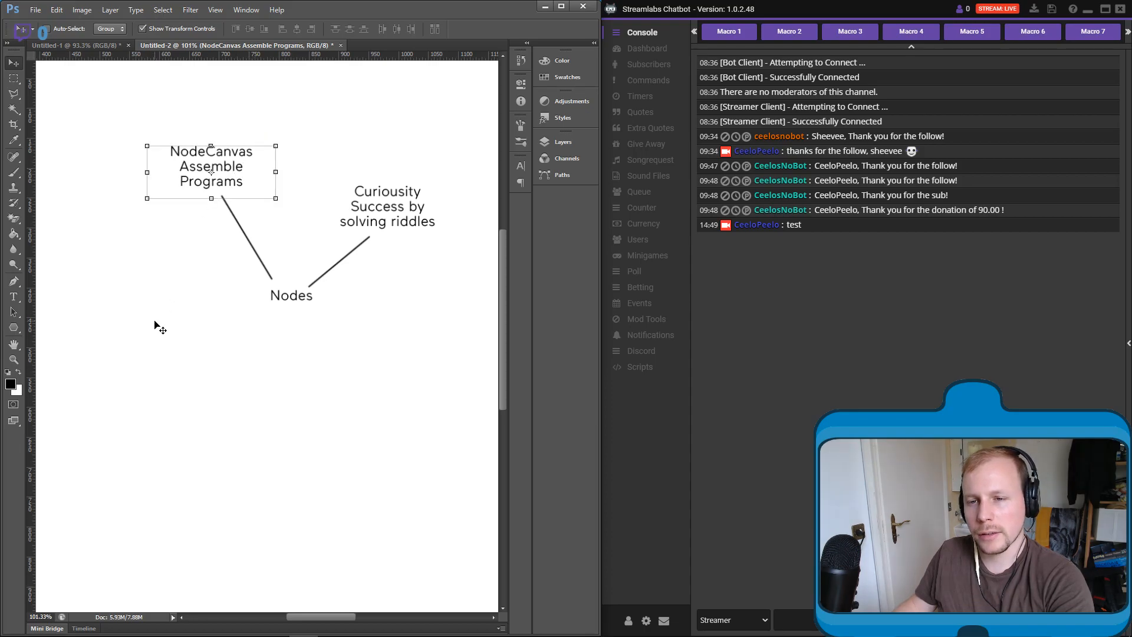
- Activate the Brush tool and make Layer 1, which holds the connecting lines, the active layer
left_click_drag(157, 335, 170, 331)
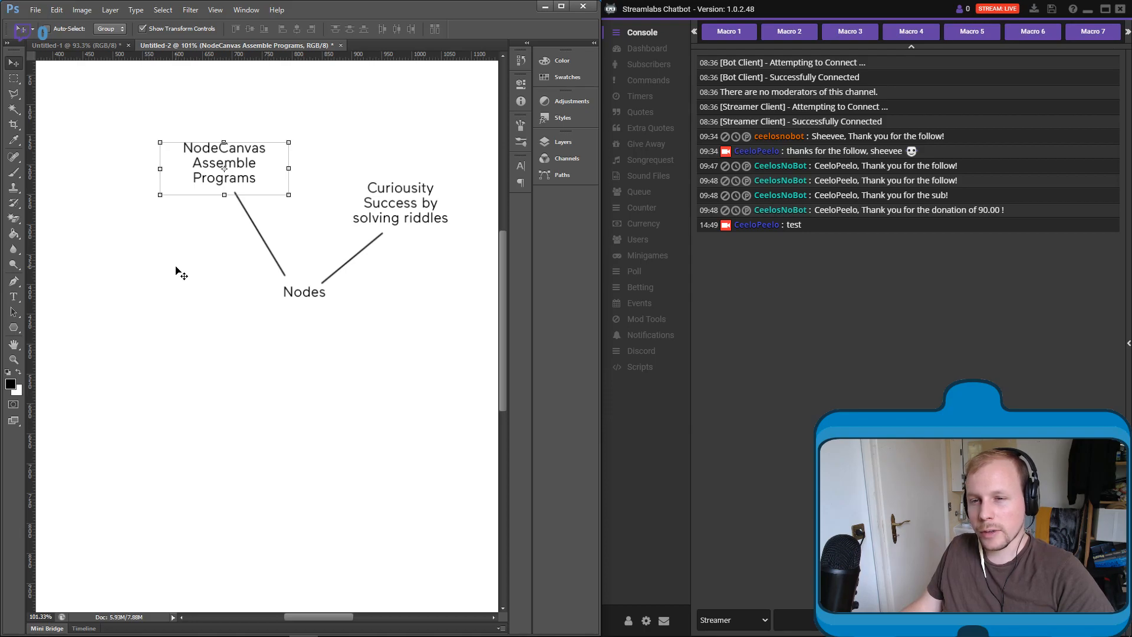
mouse_move(160, 242)
left_mouse_down()
mouse_move(194, 240)
mouse_move(152, 237)
left_mouse_up()
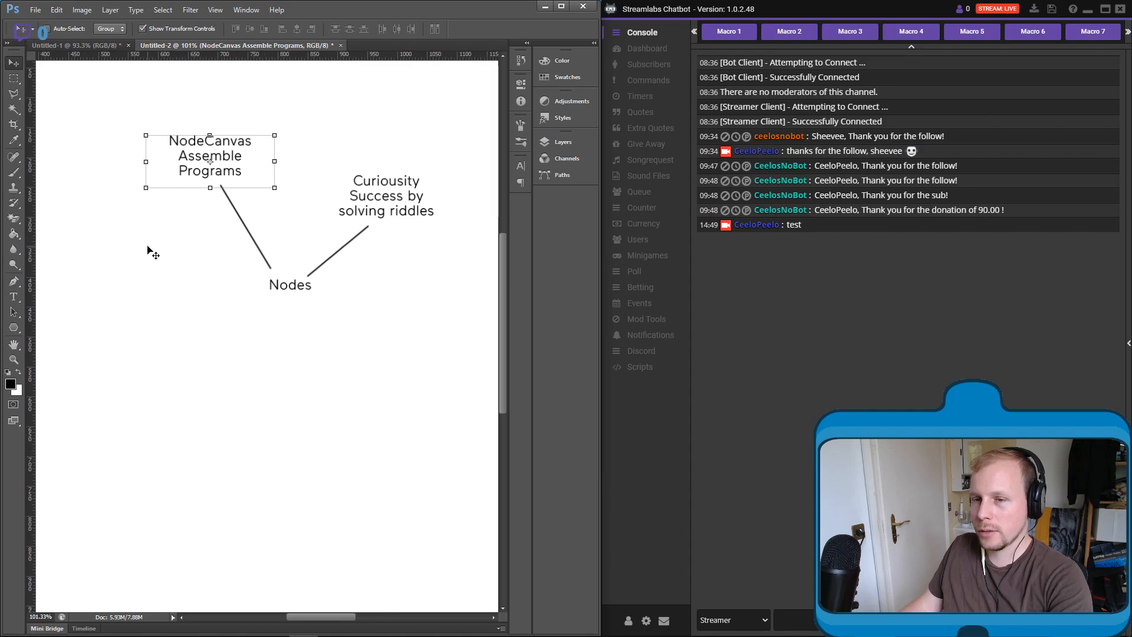
left_click_drag(177, 291, 121, 255)
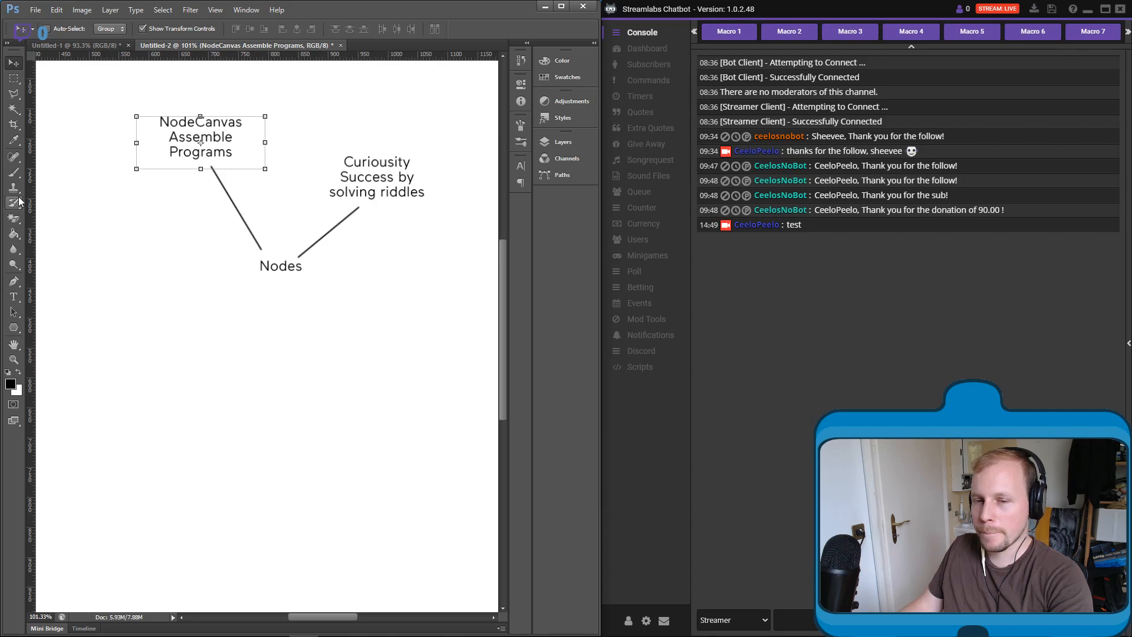
left_click(19, 175)
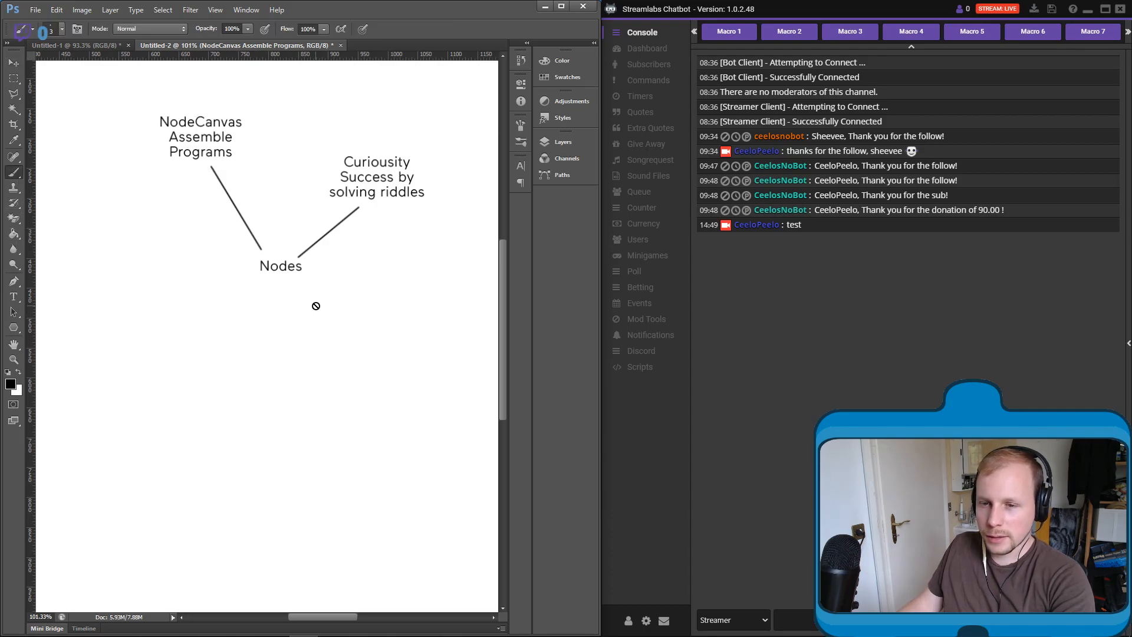
left_click(565, 141)
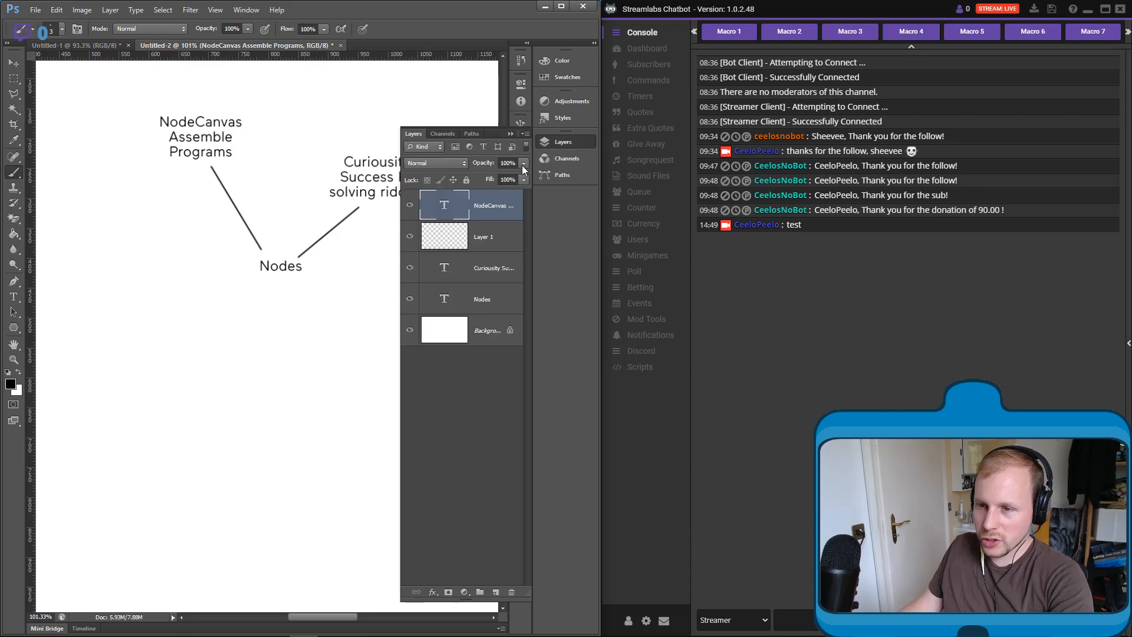
left_click(460, 236)
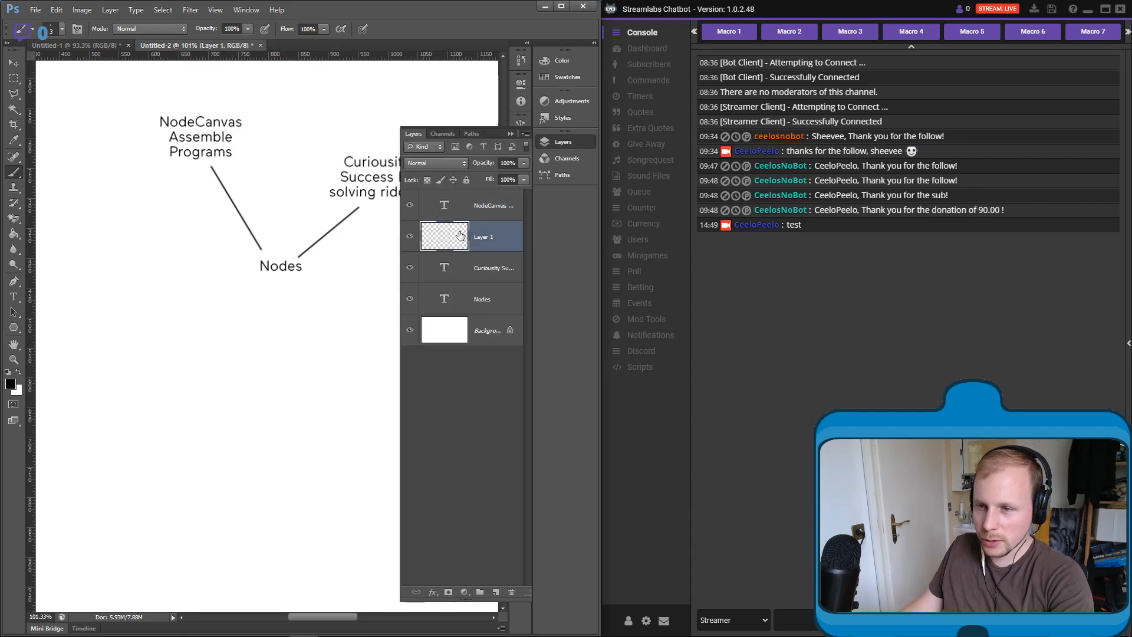
left_click(510, 134)
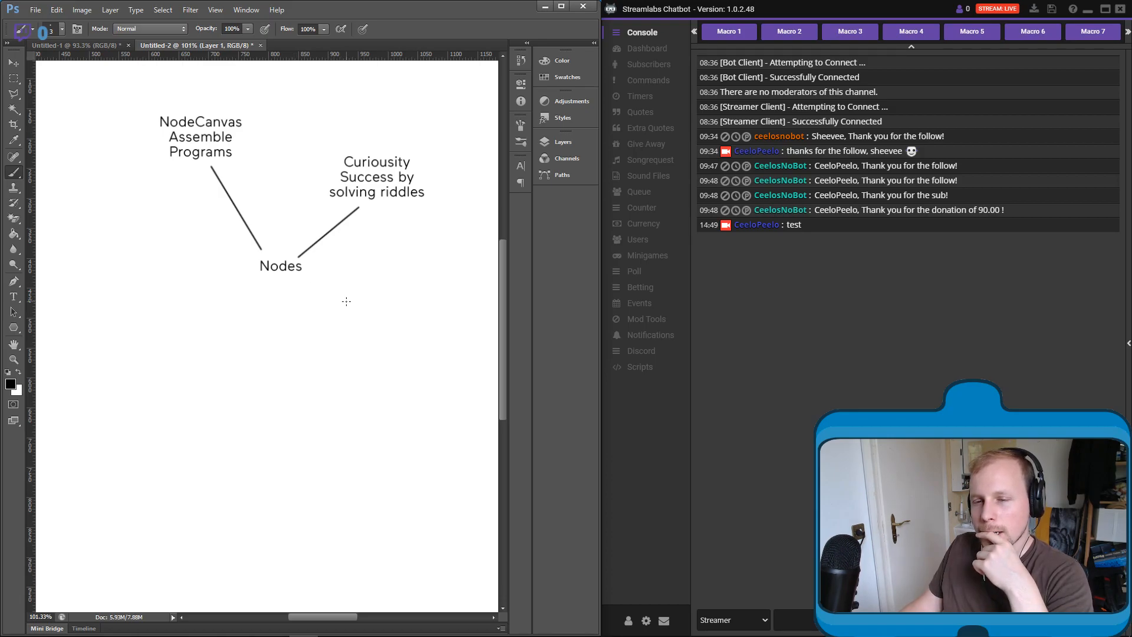
- Switch to Chrome to check the YouTube music playlist and return to the diagram
left_click_drag(336, 316, 316, 358)
mouse_move(477, 635)
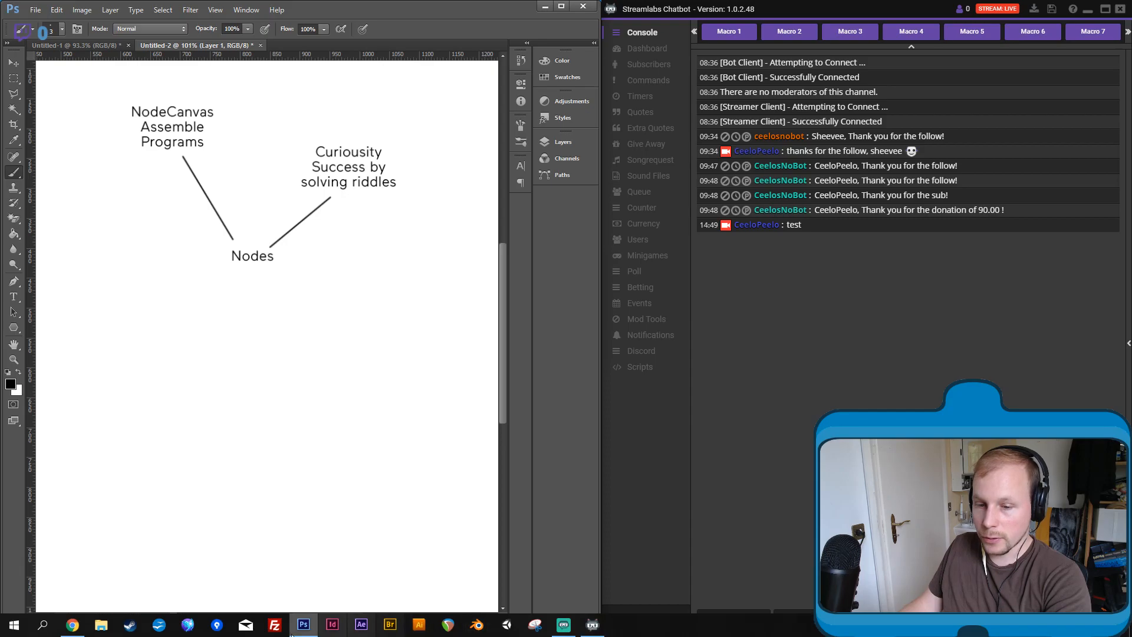
left_click(71, 629)
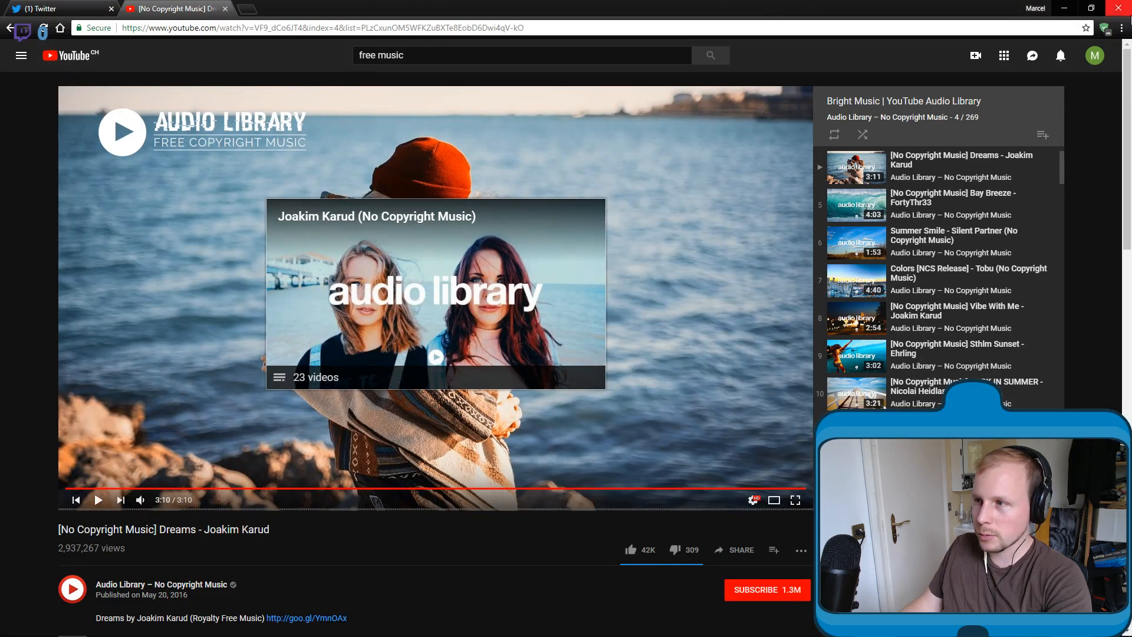
left_click(1065, 9)
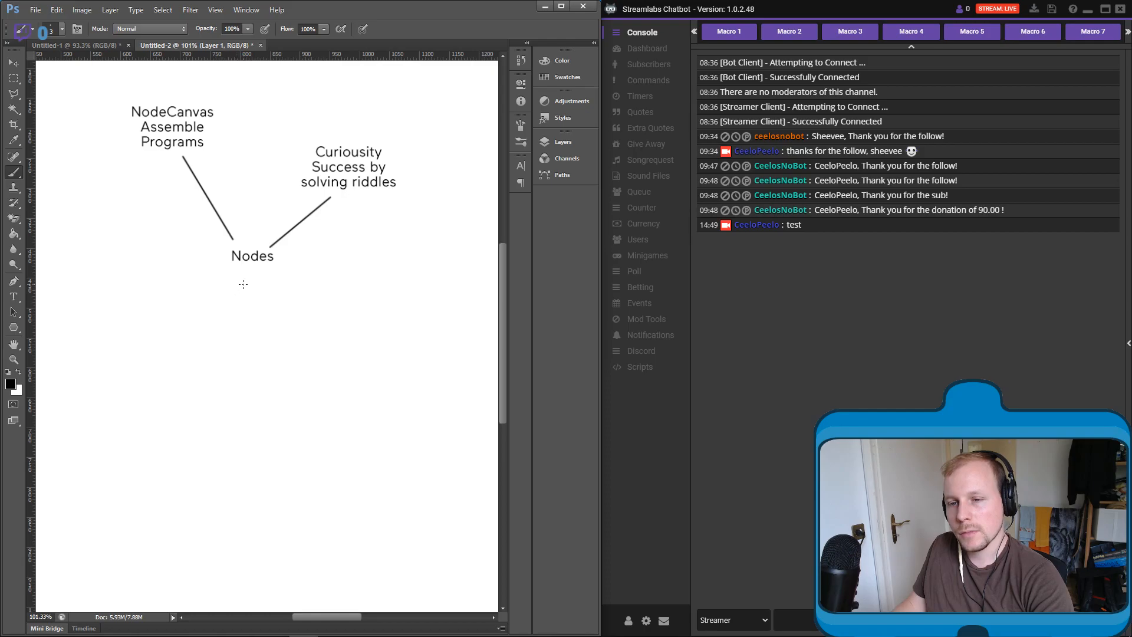
- Draw a straight brush line from "Nodes" toward the lower right
left_click_drag(225, 273, 262, 311)
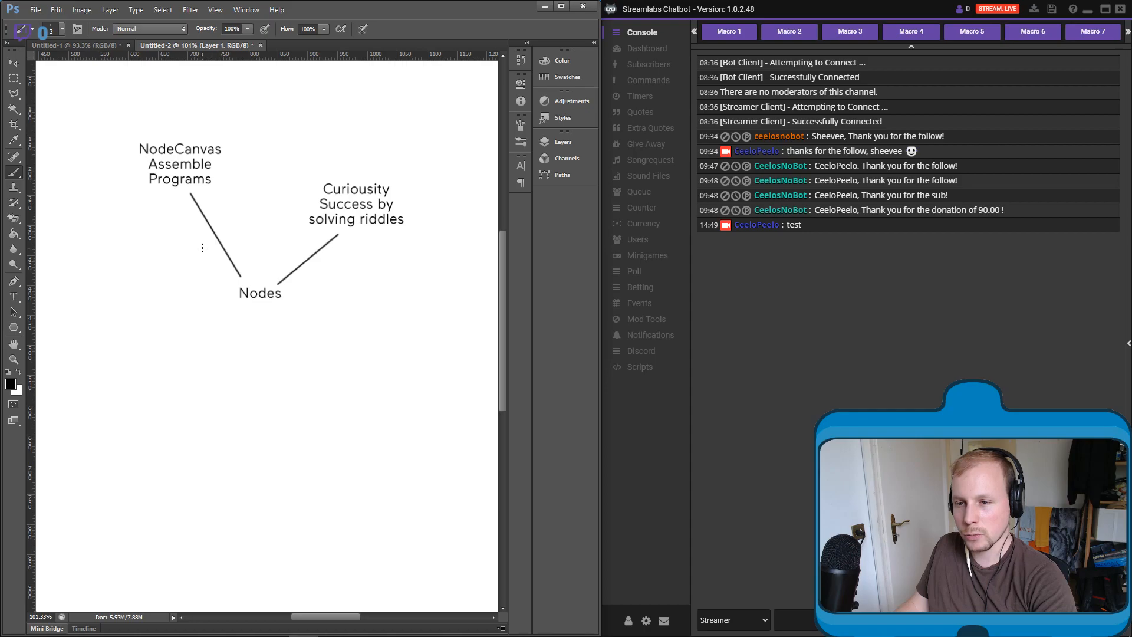
left_click_drag(275, 331, 251, 255)
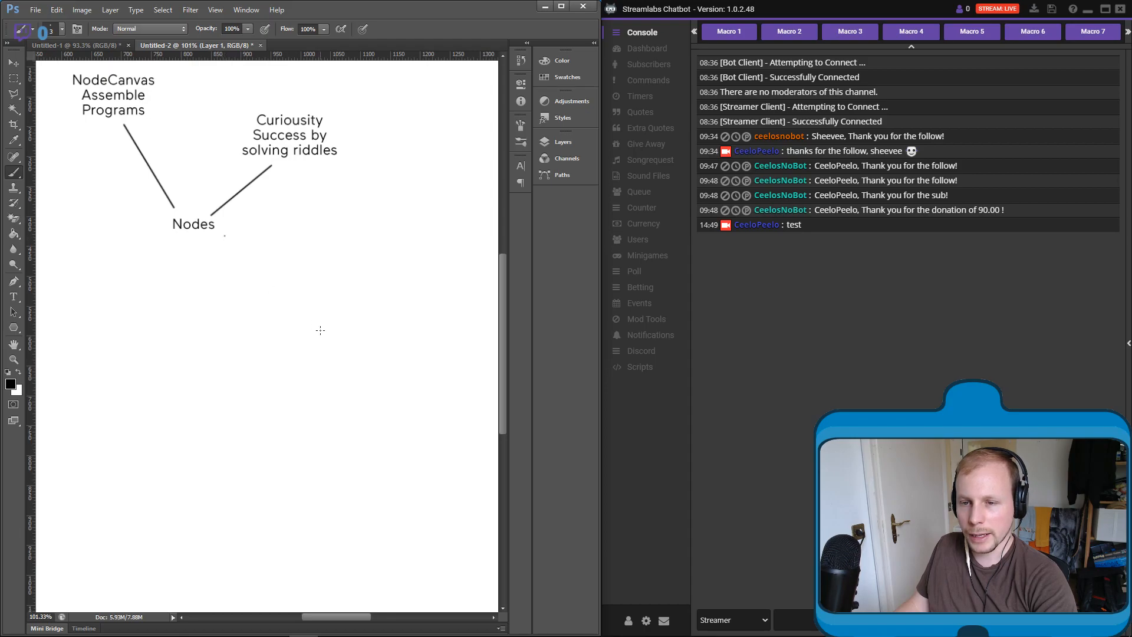
left_click(284, 312, "shift")
- Add a 24 pt text box at the end of the lower-right line with the text "Helping"
left_click(14, 296)
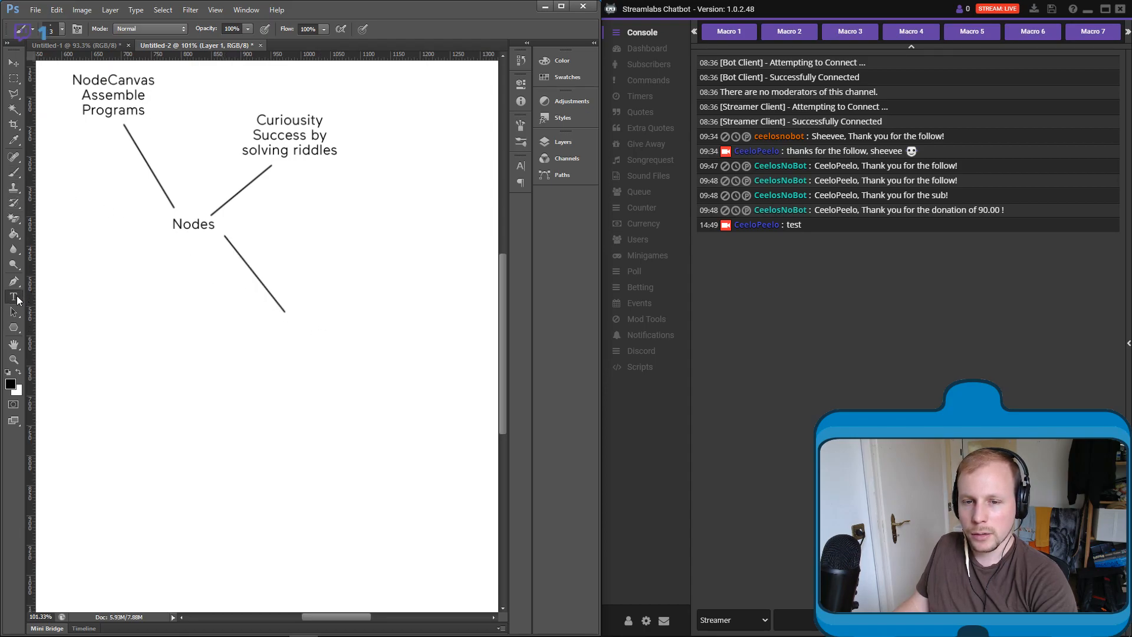
left_click_drag(286, 269, 411, 377)
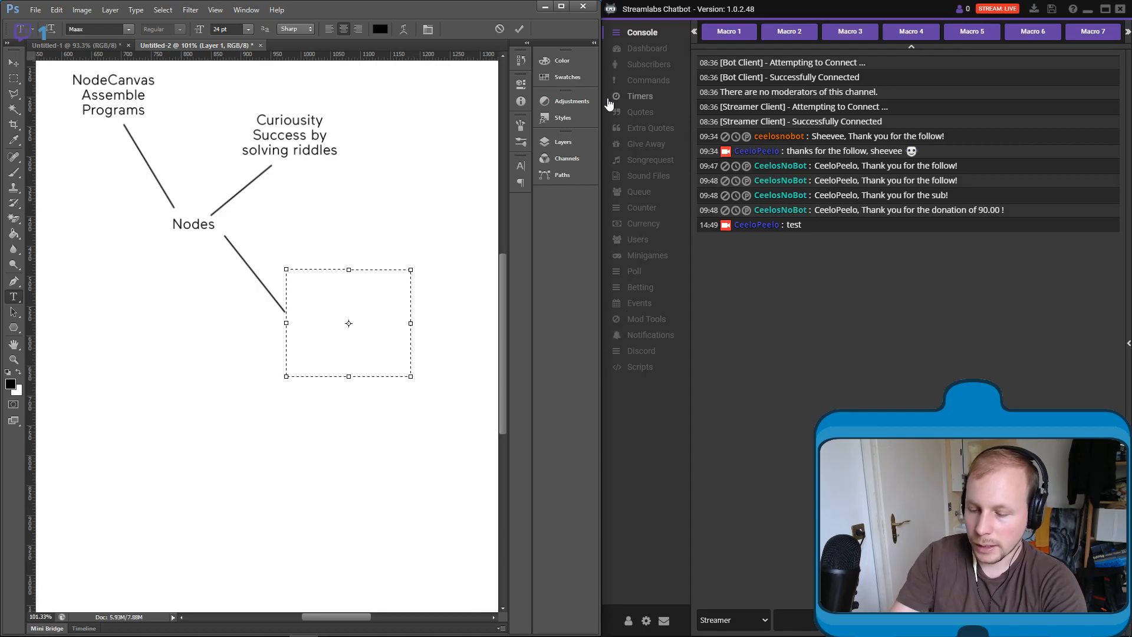
type("H")
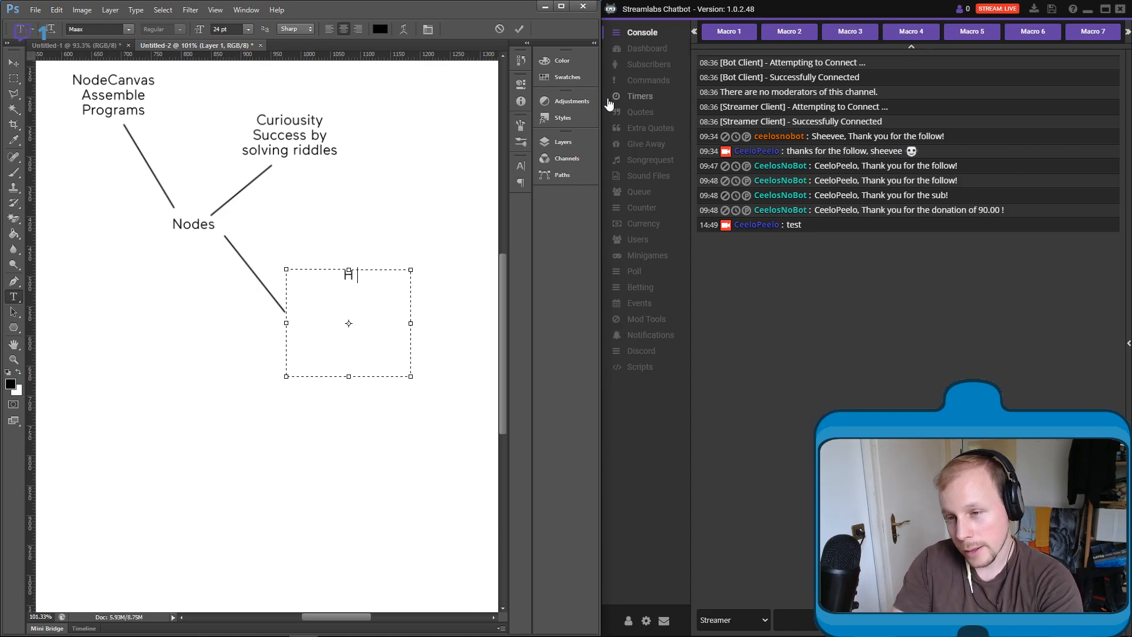
type("elping (")
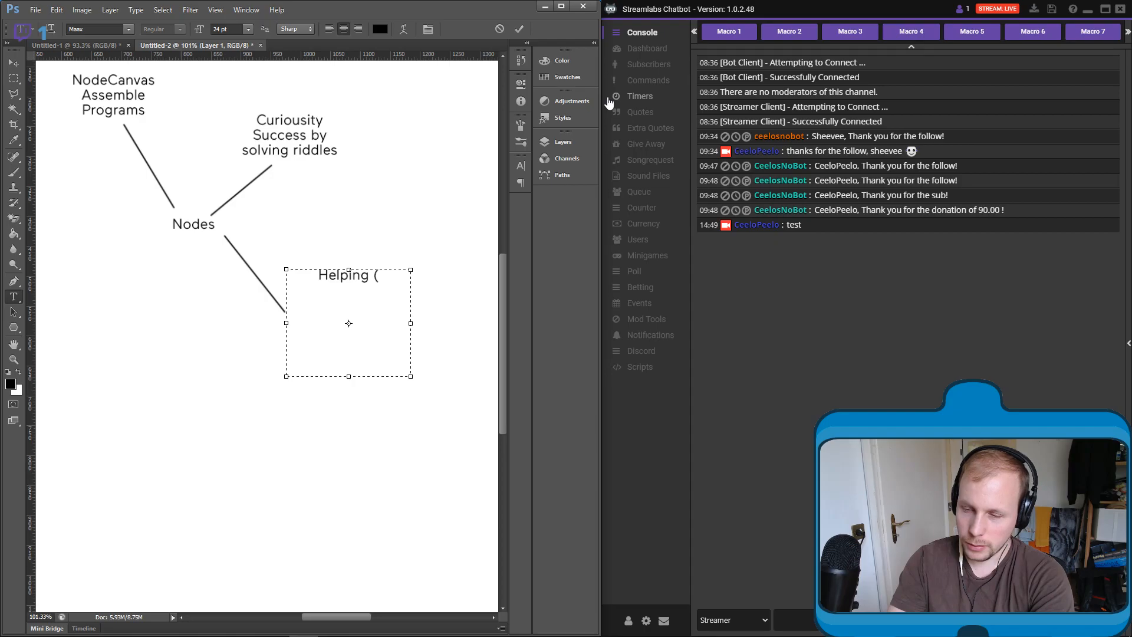
type("wri")
type("g")
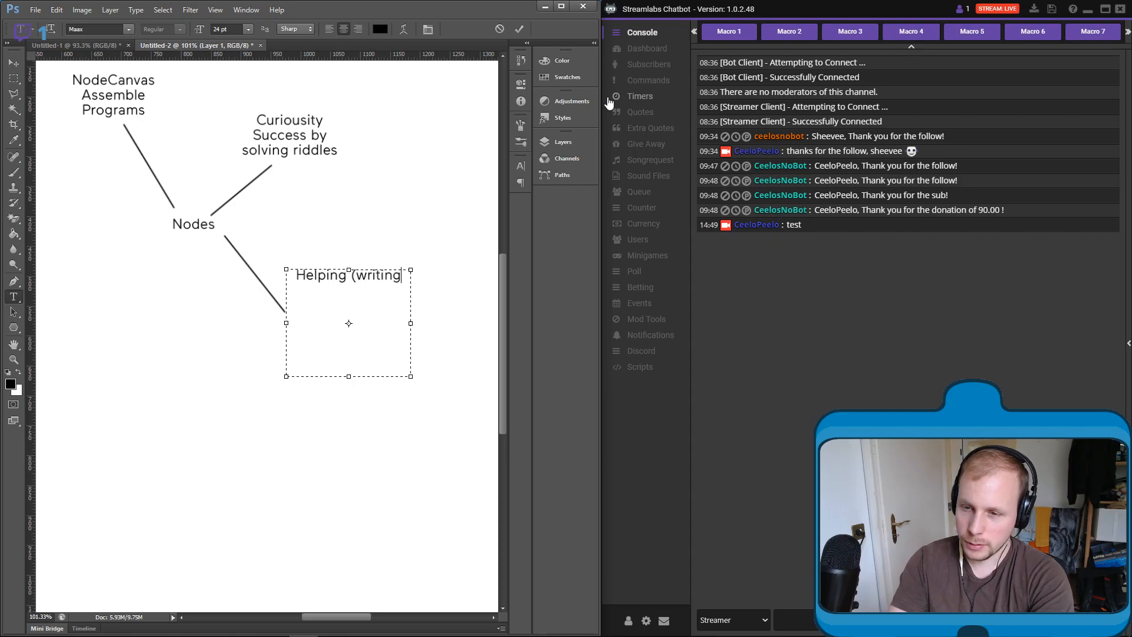
key("BackSpace")
key("BackSpace")
key("BackSpace")
key("BackSpace")
key("BackSpace")
key("BackSpace")
key("BackSpace")
key("BackSpace")
key("BackSpace")
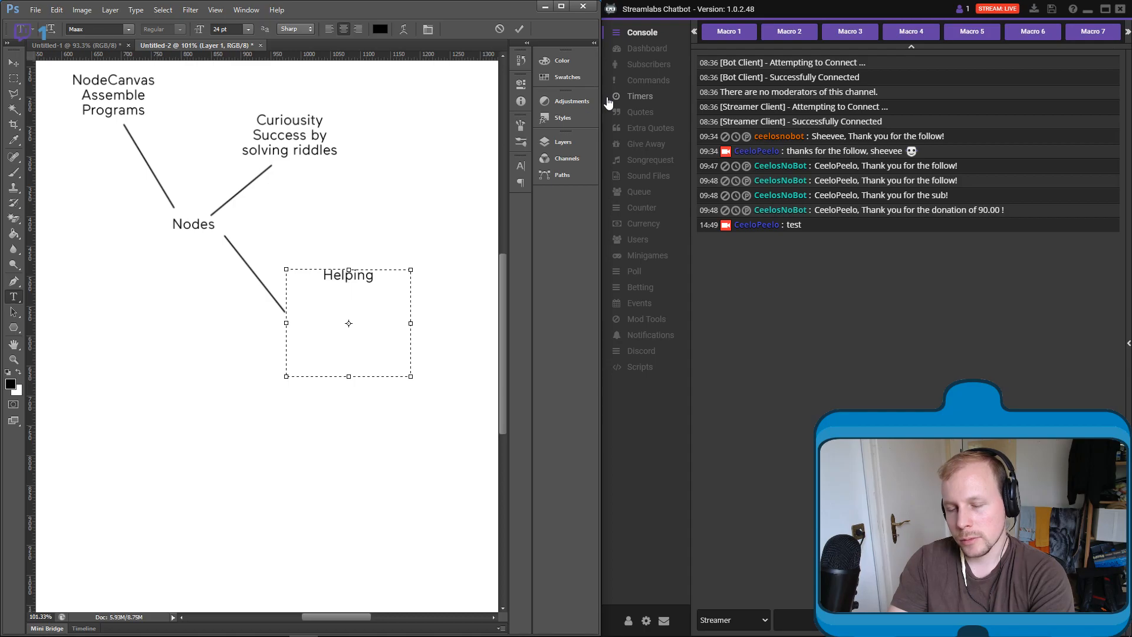
- Add the line "Repairing (Reconnect)" beneath "Helping" and widen the text box so it fits on one line
key("Return")
type("Repairing")
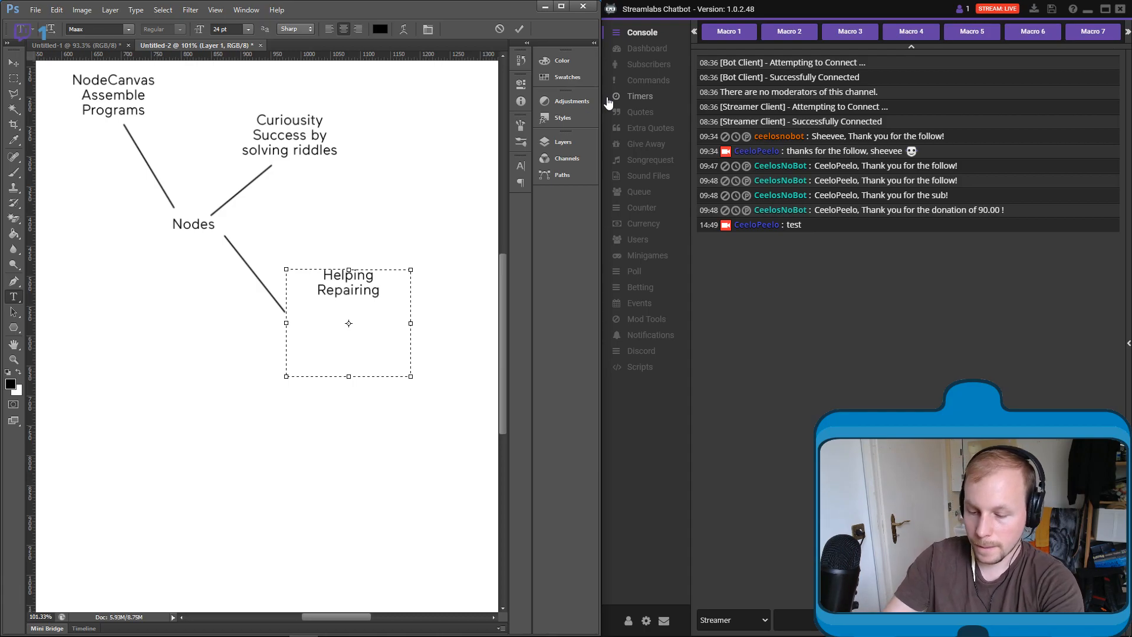
type("(R")
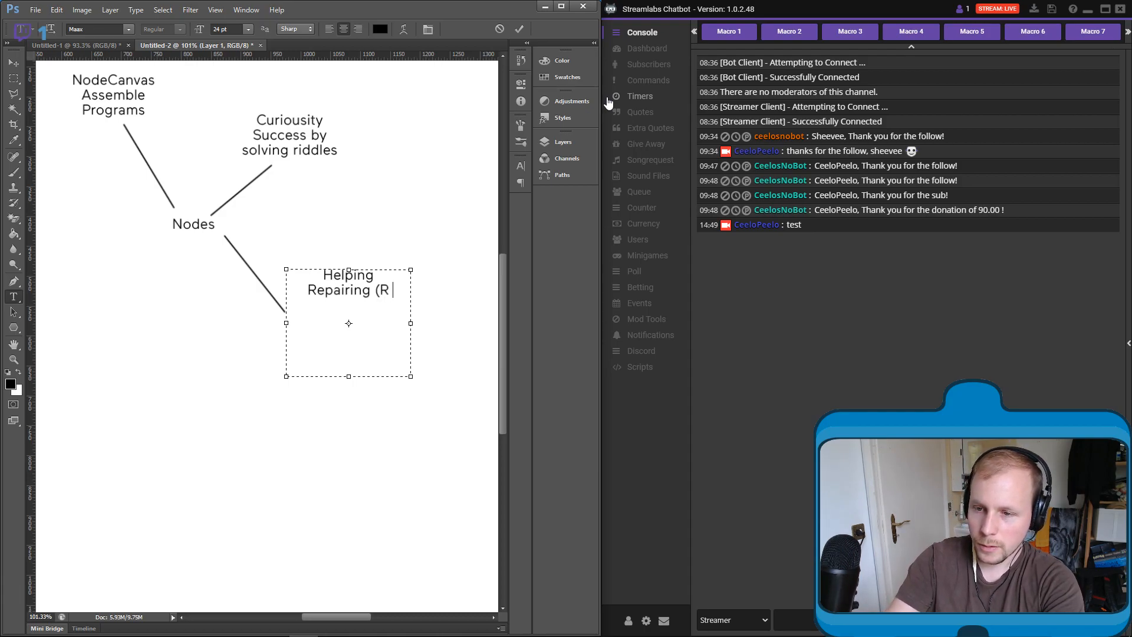
type("econnect)")
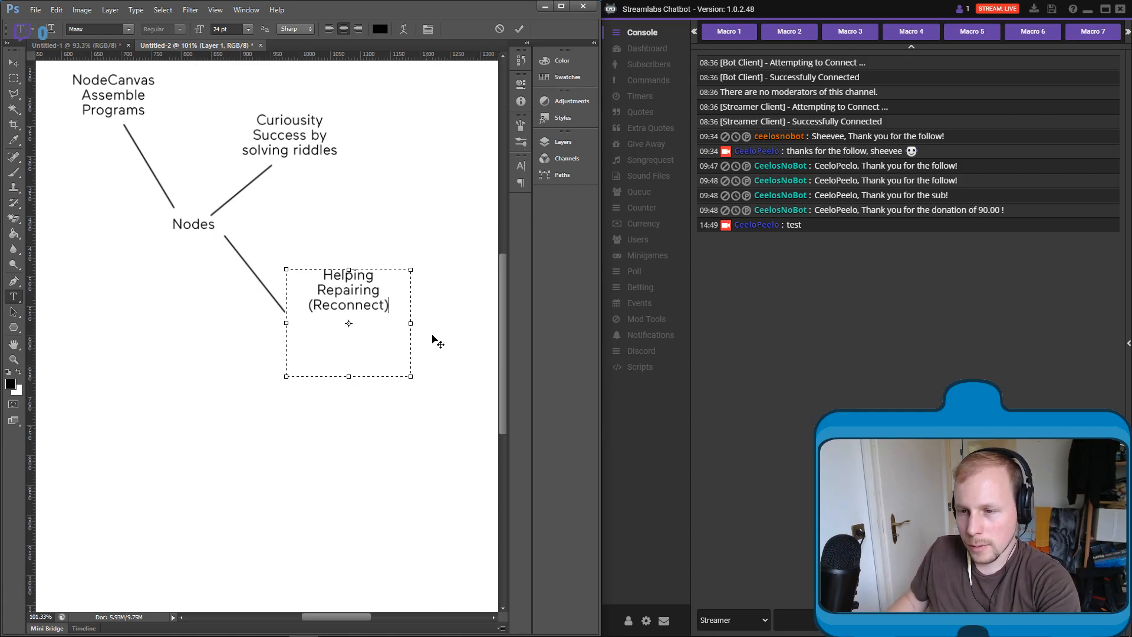
left_click_drag(411, 323, 477, 323)
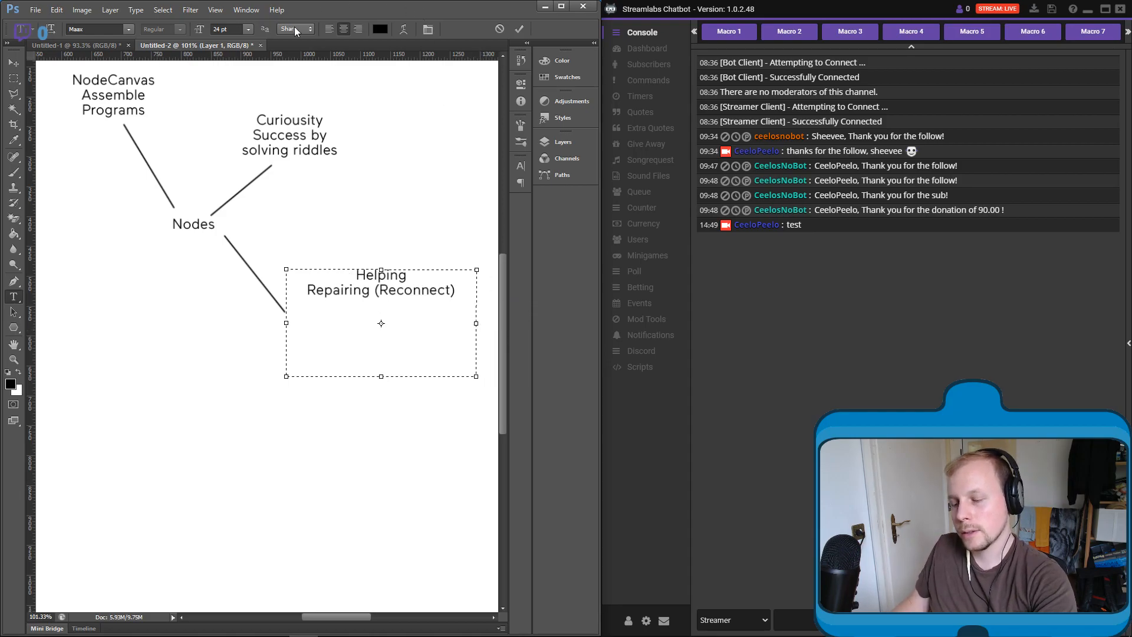
- Add the line "Hacking" beneath "Repairing (Reconnect)"
key("Return")
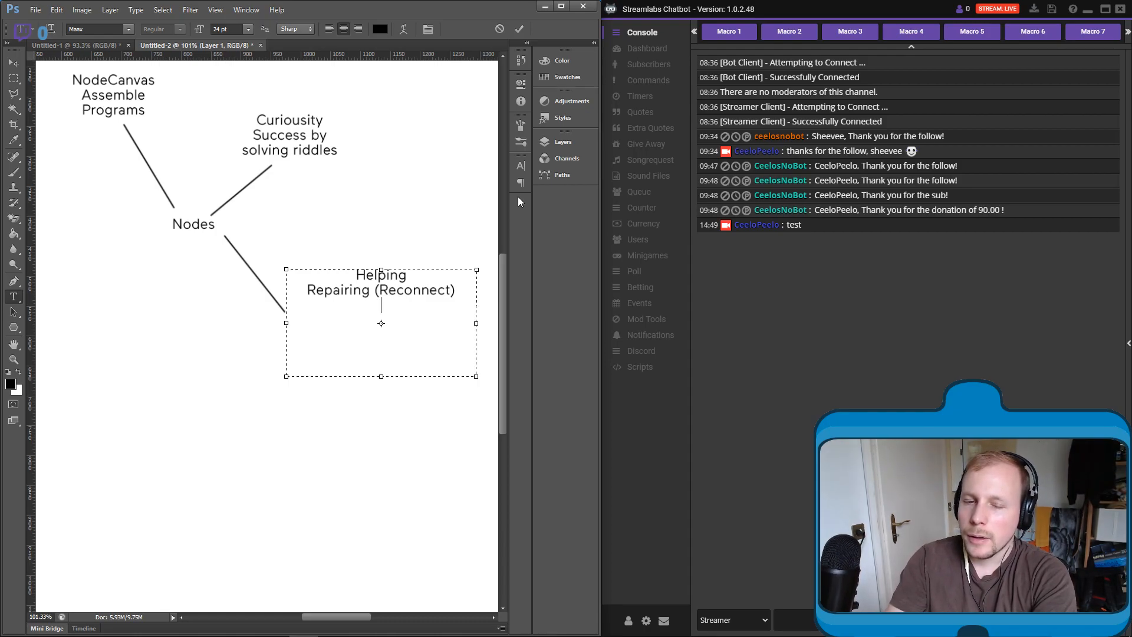
type("Hacking.")
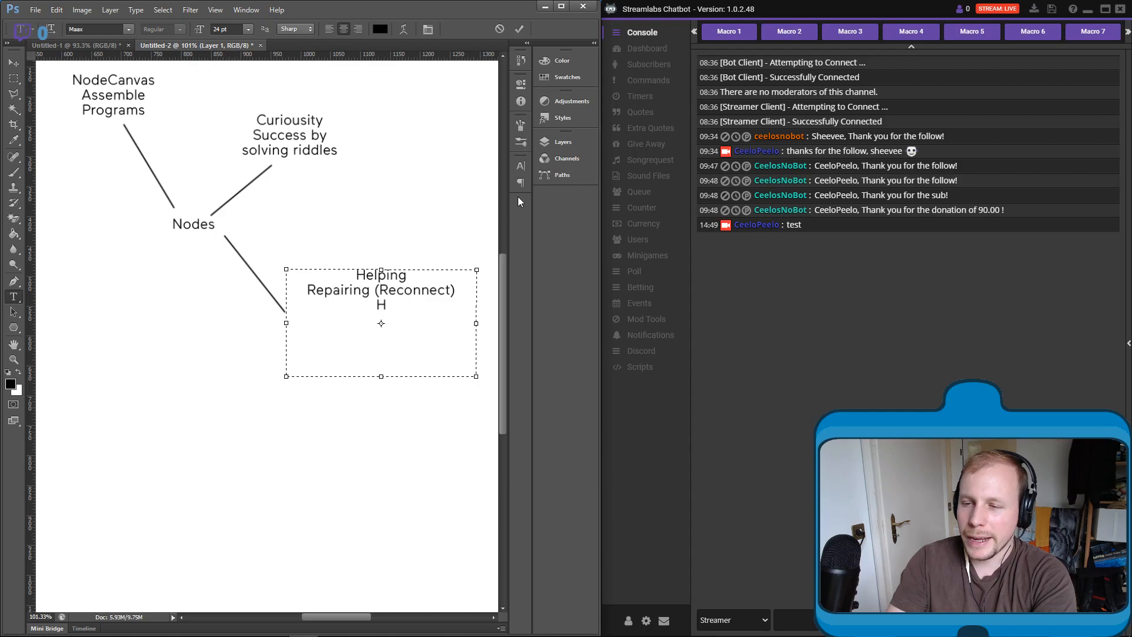
key("BackSpace")
key("BackSpace")
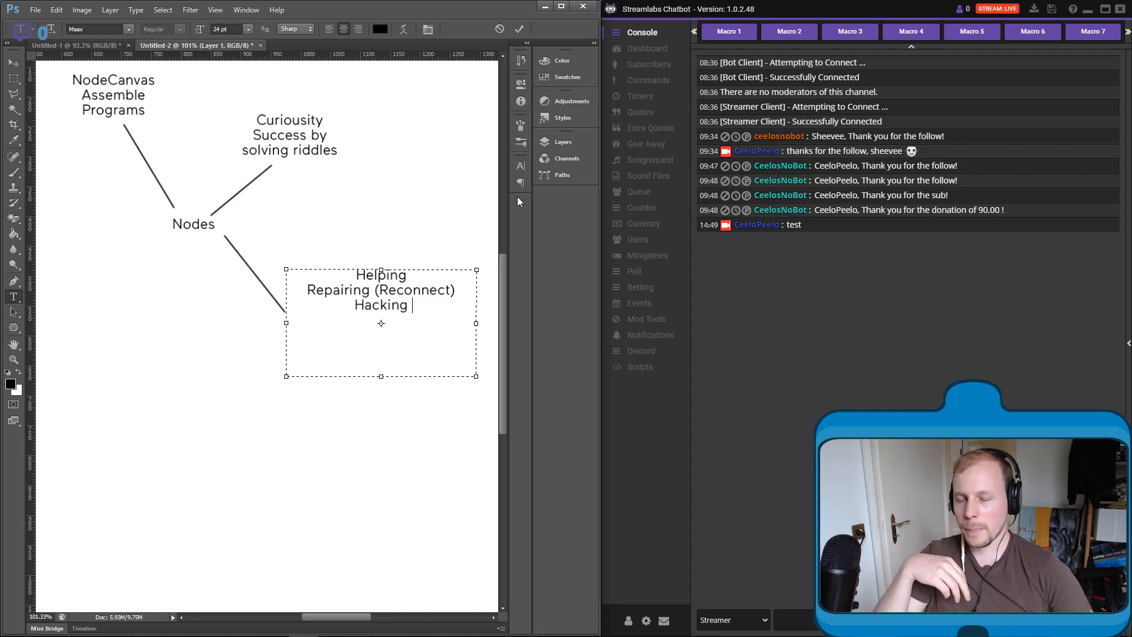
- Switch to Chrome and open the streamer's own Twitch channel page in a new tab to check the live stream
mouse_move(504, 631)
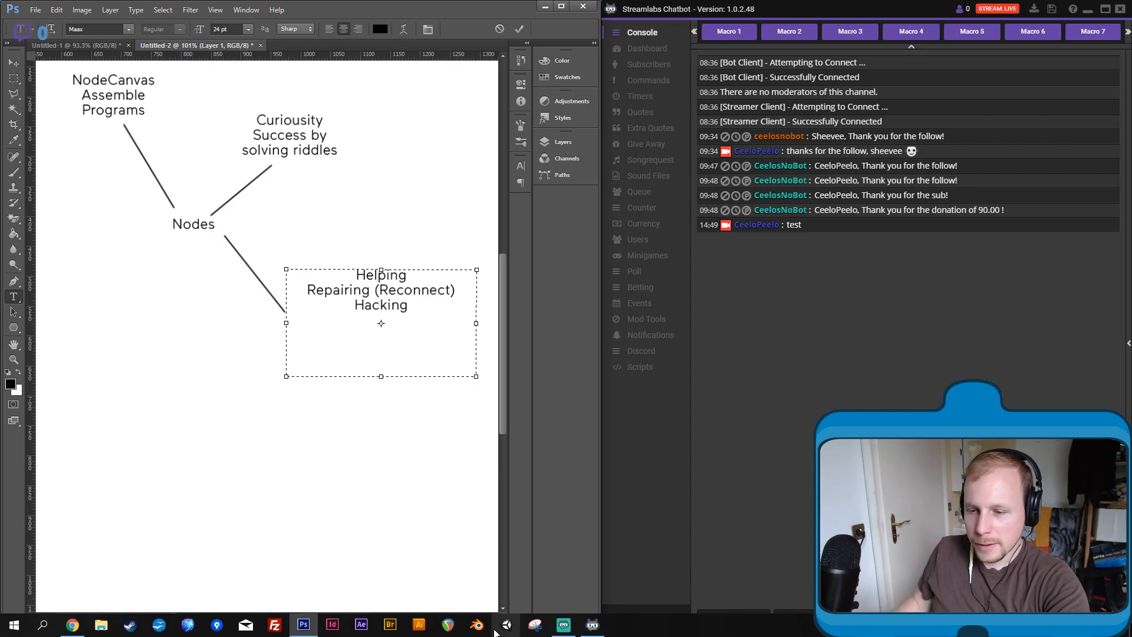
mouse_move(76, 626)
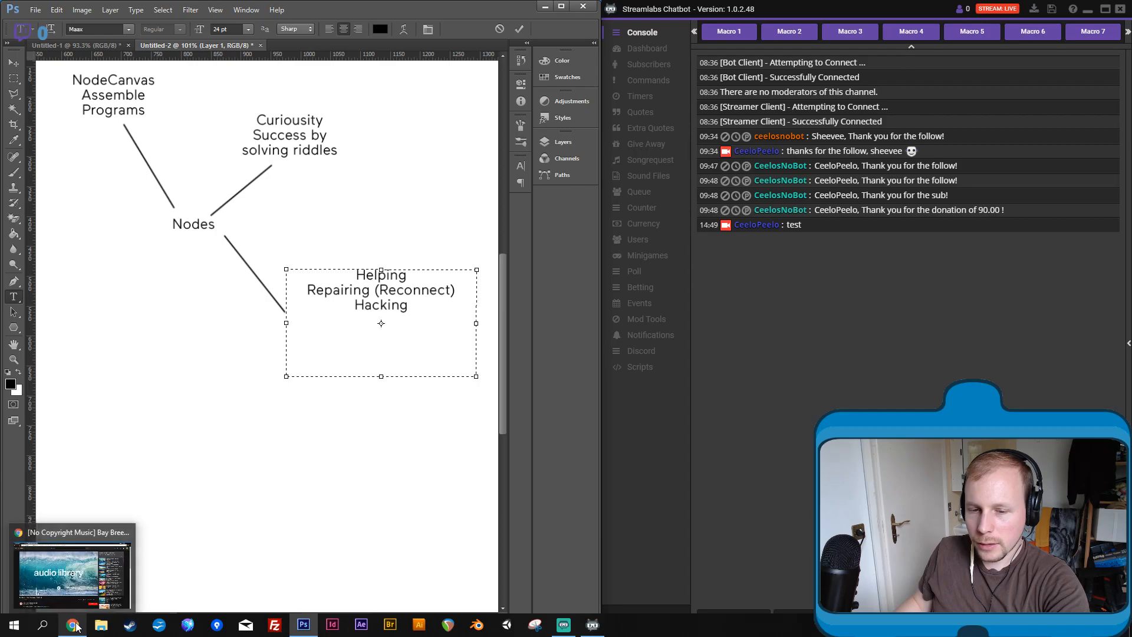
left_click(76, 563)
left_click(248, 6)
type("twitch")
left_click(225, 62)
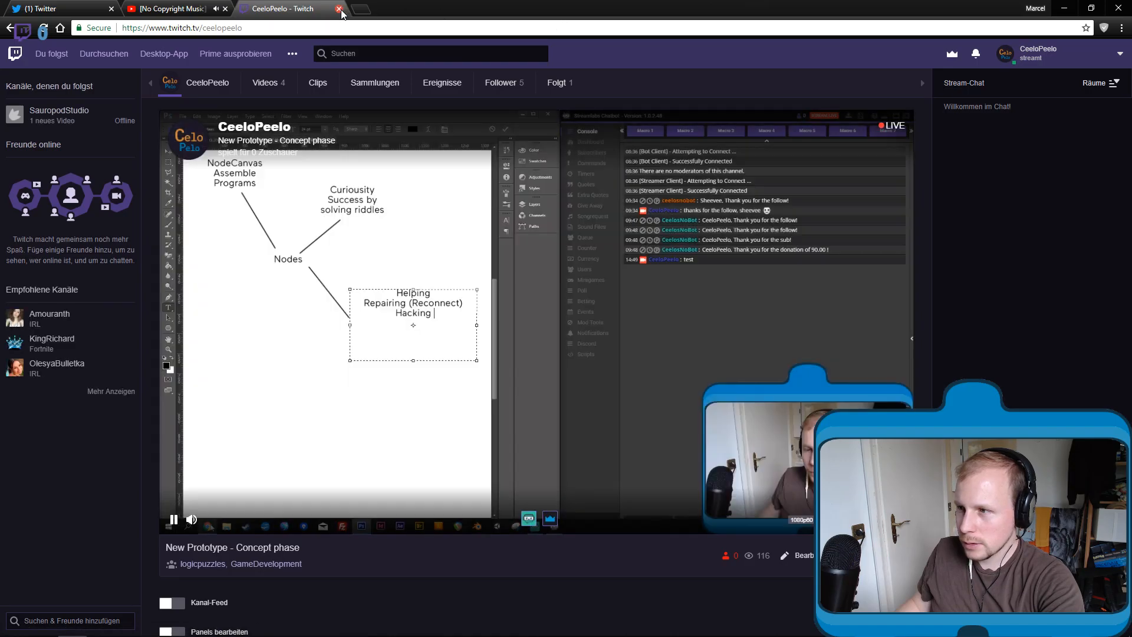
- Close the Twitch channel tab in Chrome and switch back to the Photoshop diagram with Streamlabs Chatbot beside it
left_click(339, 9)
key("alt+Tab")
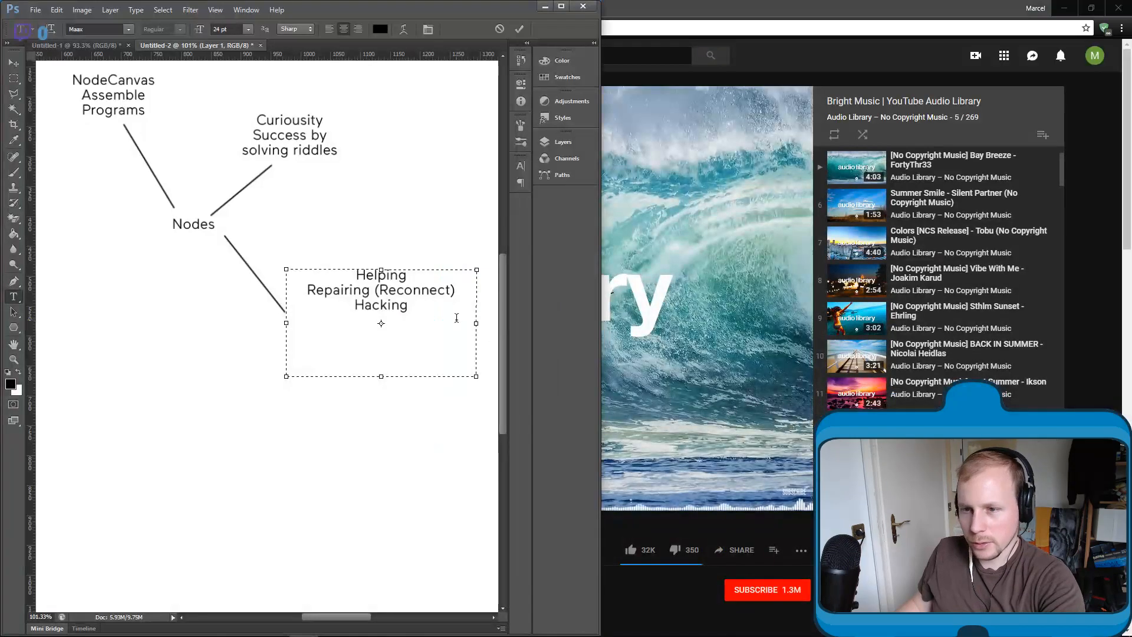
key("alt+Tab")
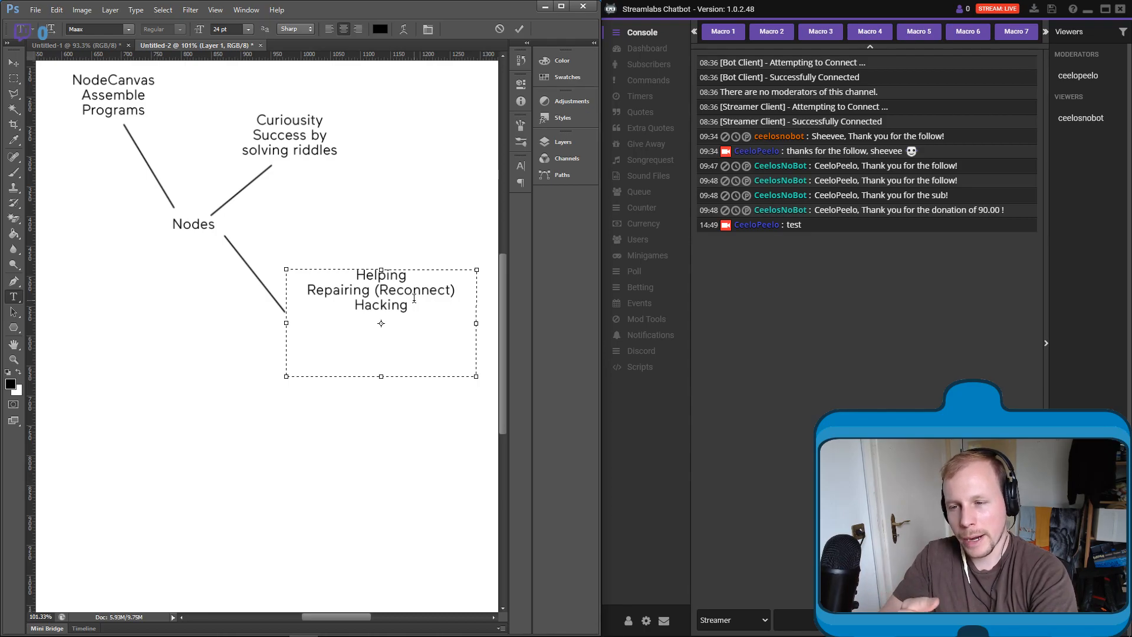
- Add the line "Modifying" beneath "Hacking" and shift the text block slightly down
type("M")
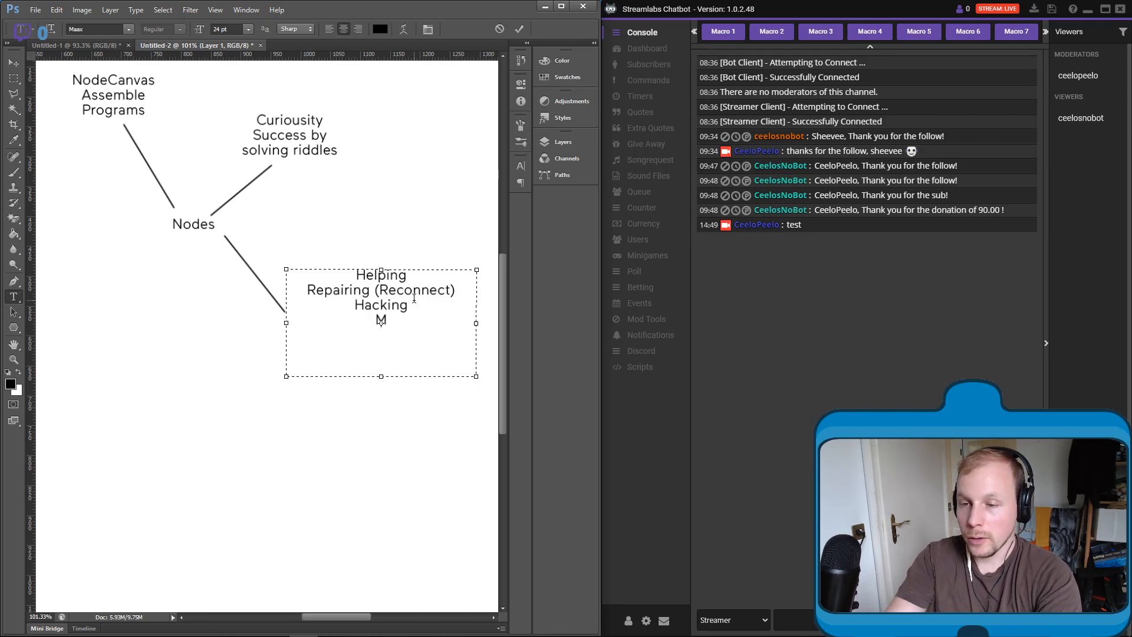
type("odifying")
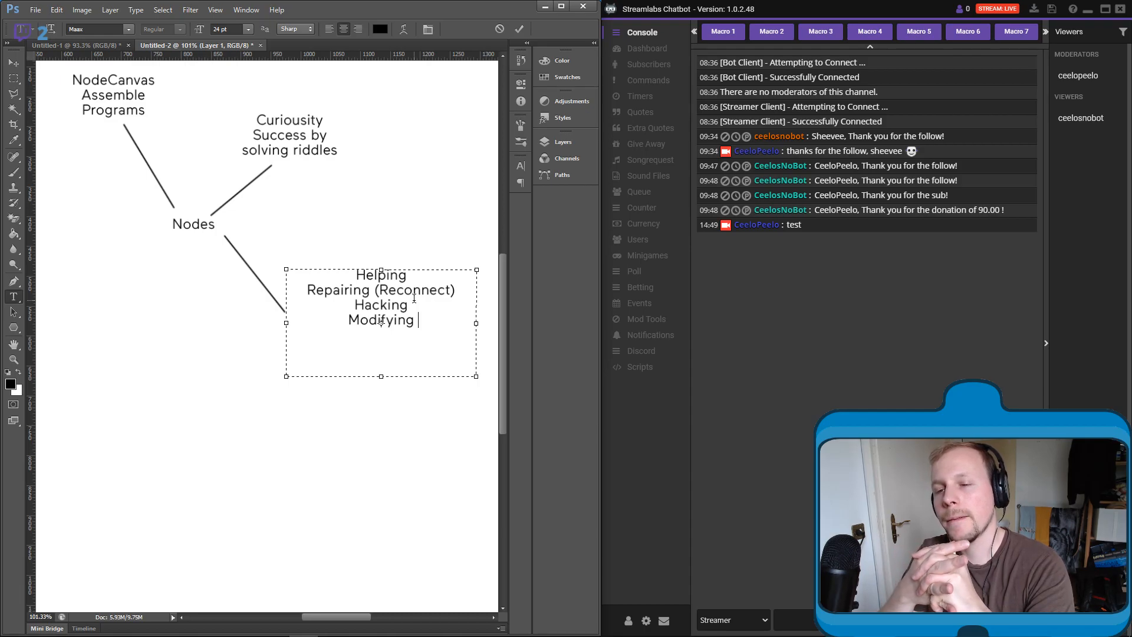
left_click(13, 63)
mouse_move(383, 310)
left_mouse_down()
mouse_move(356, 325)
mouse_move(364, 313)
mouse_move(376, 329)
left_mouse_up()
left_click_drag(222, 399, 285, 369)
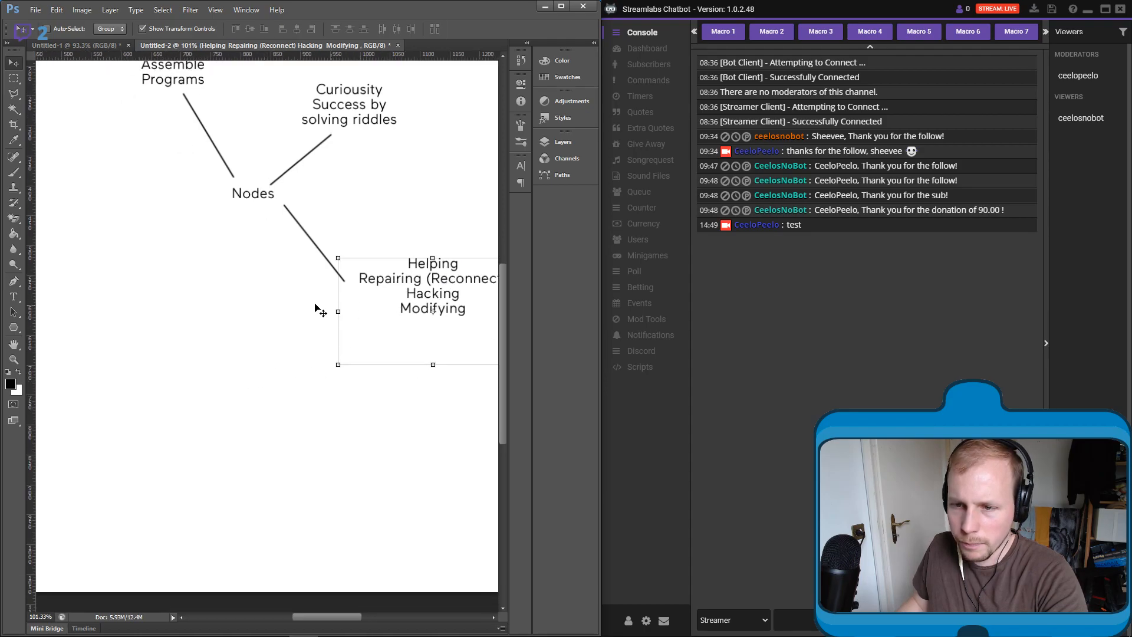
- Draw a straight brush line on Layer 1 from beside the "Helping / Repairing / Hacking / Modifying" block to the lower-left empty area
left_click(13, 172)
left_click_drag(206, 325, 270, 226)
left_click(562, 144)
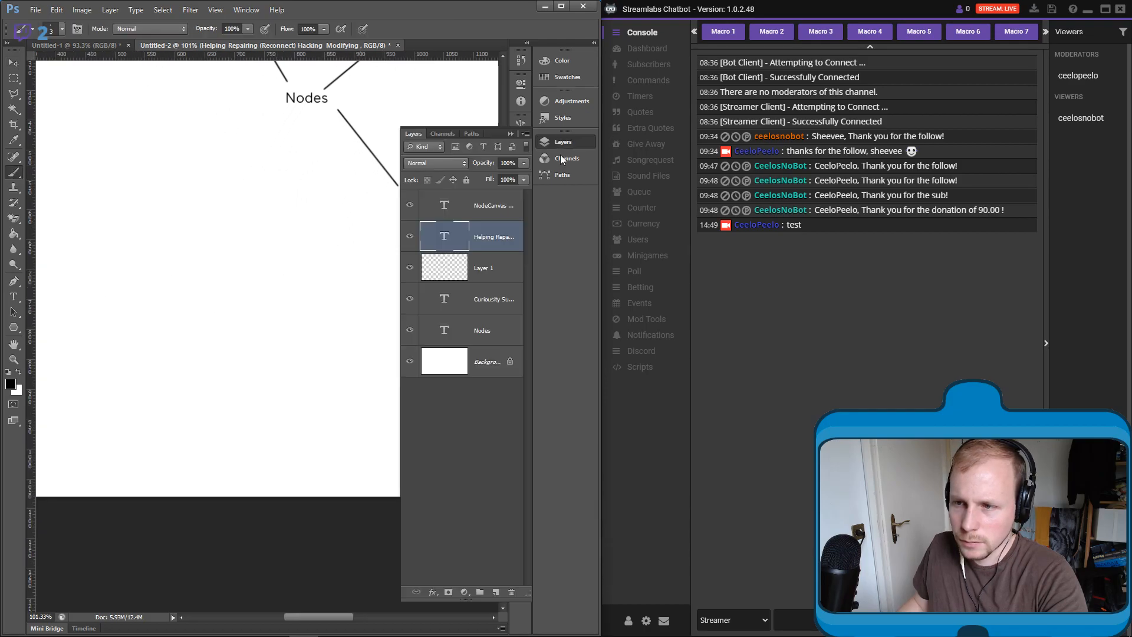
left_click(479, 270)
left_click(557, 142)
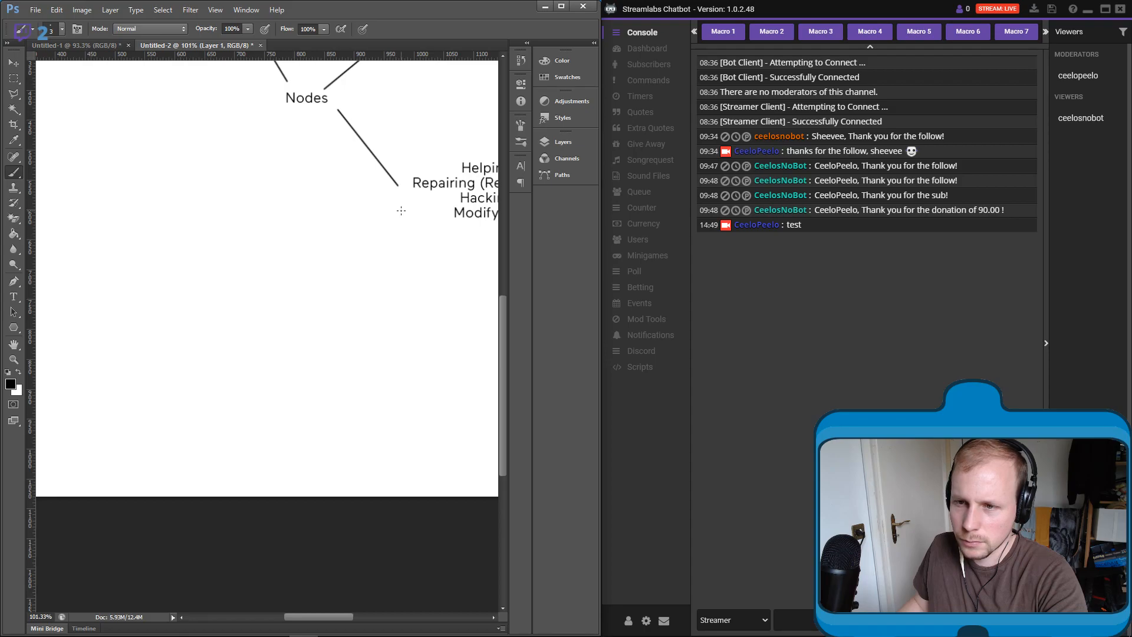
left_click(131, 297, "shift")
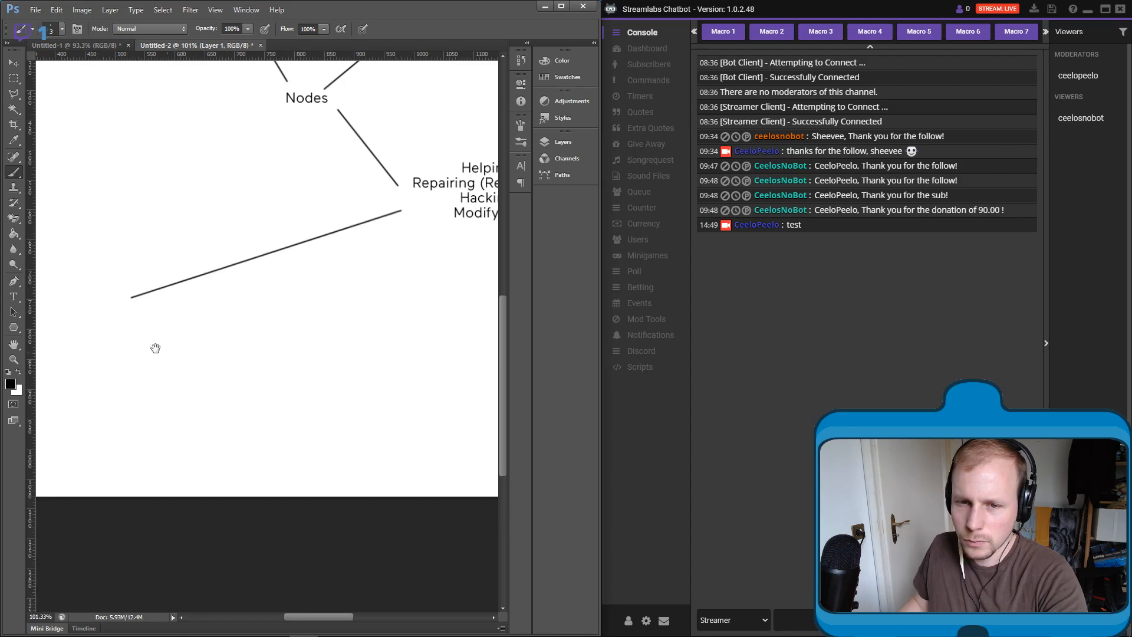
- Add a text box at the lower end of the new line with the heading "Helping :"
left_click_drag(169, 352, 207, 347)
key("ctrl+r")
left_click(13, 296)
left_click_drag(126, 290, 363, 429)
type("Helping :")
key("Return")
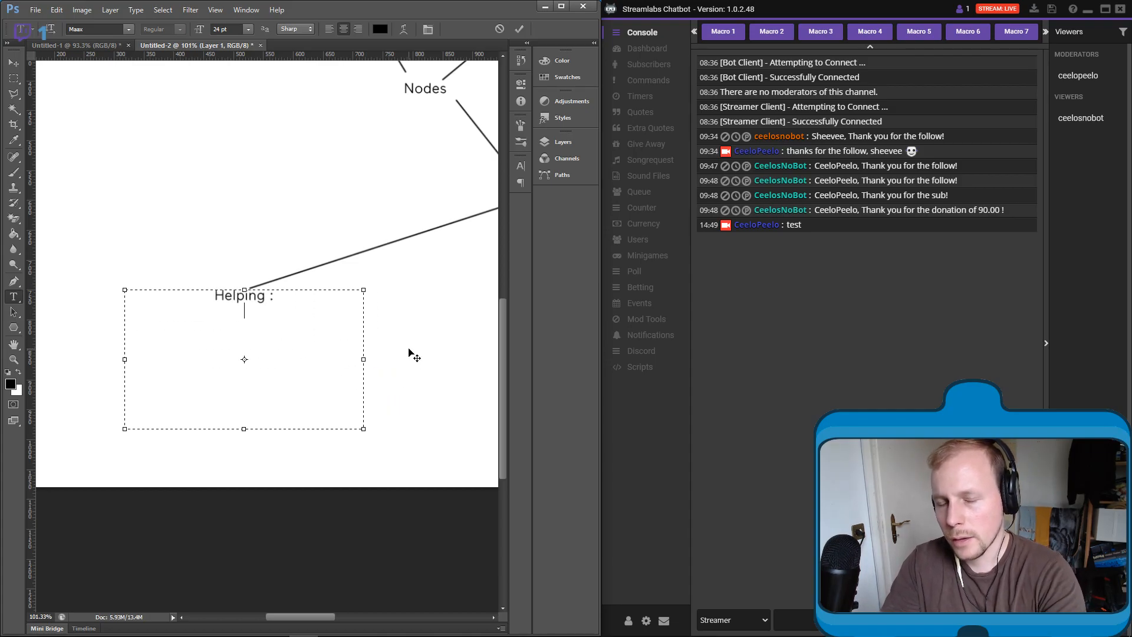
- Write "Writing algorithms for AI`s in need." on the line beneath the "Helping :" heading
type("Writing ")
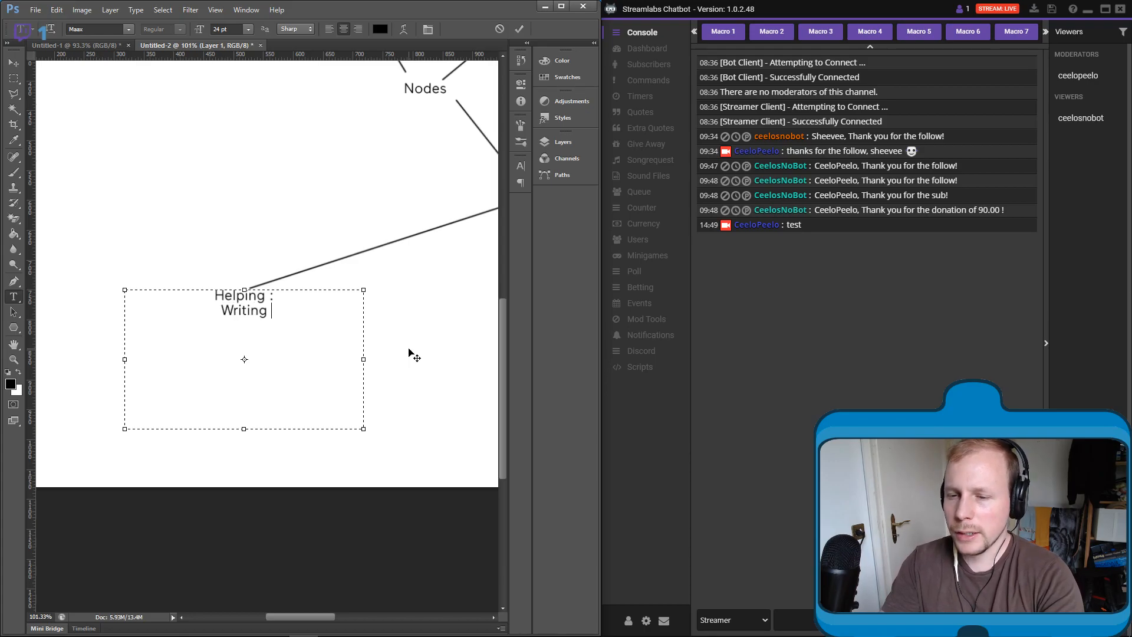
type("alog")
key("BackSpace")
key("BackSpace")
type("gorithms for ")
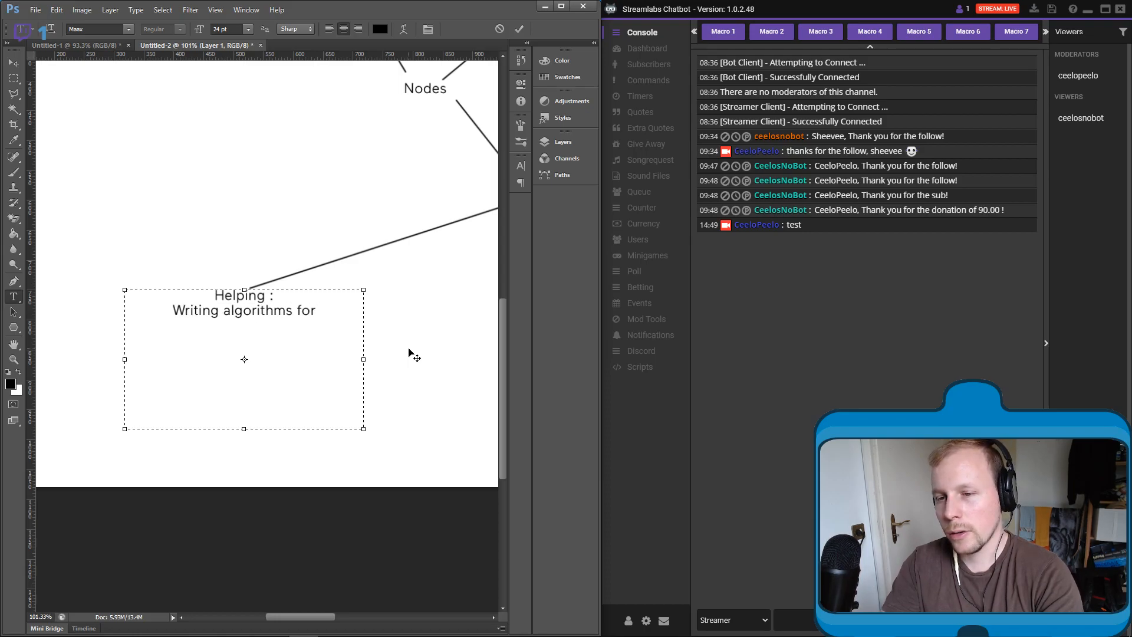
type("AI`s in need.")
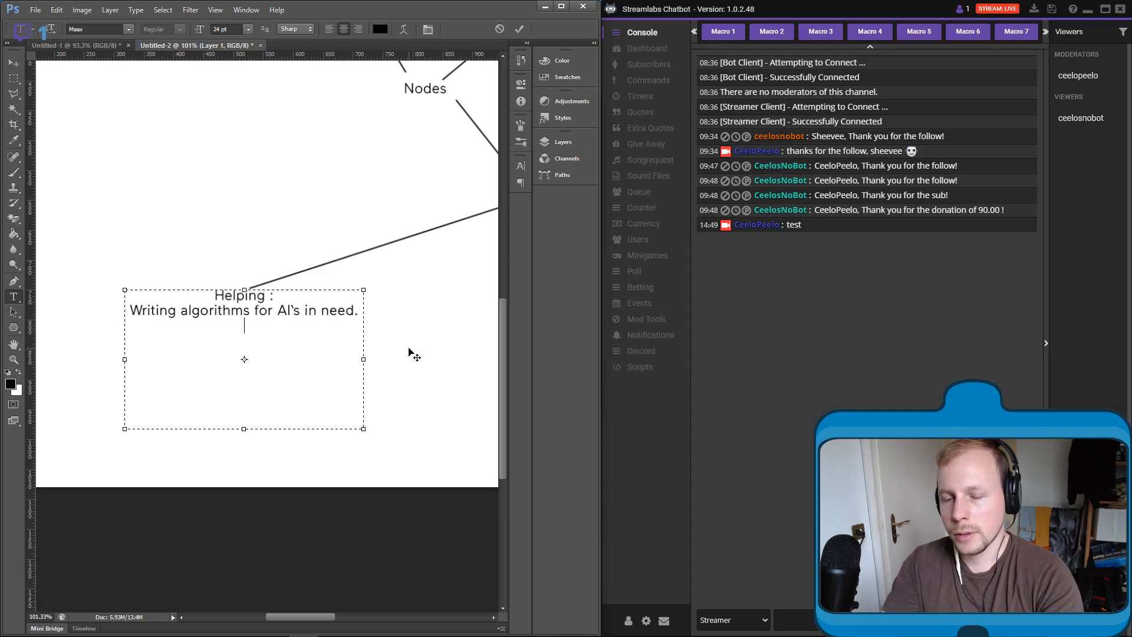
type("Example :")
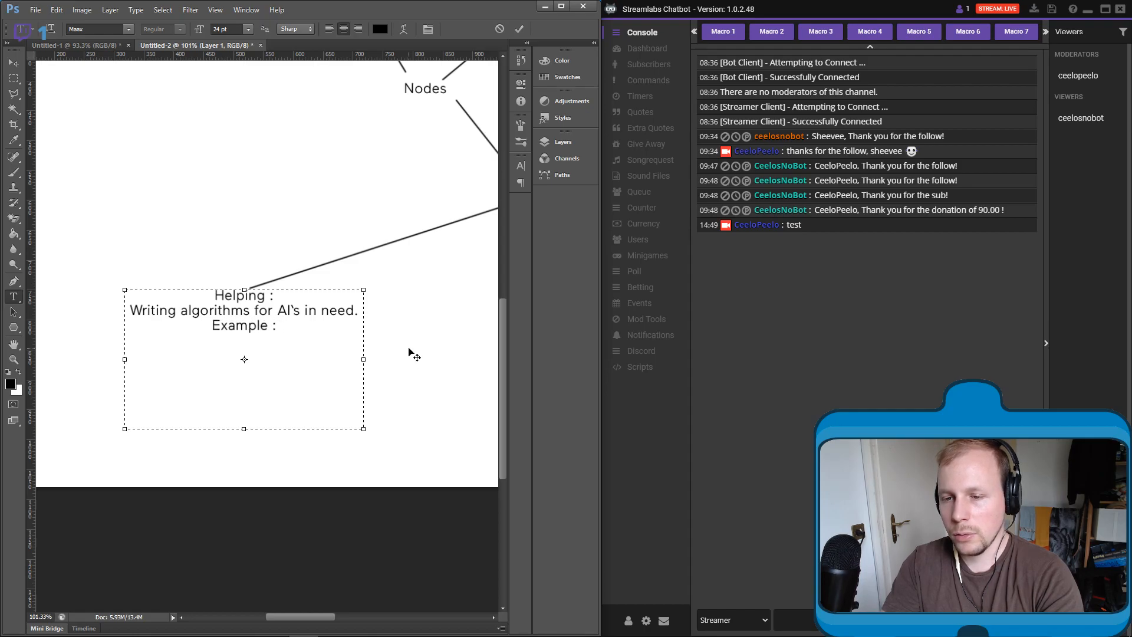
type(" A frame")
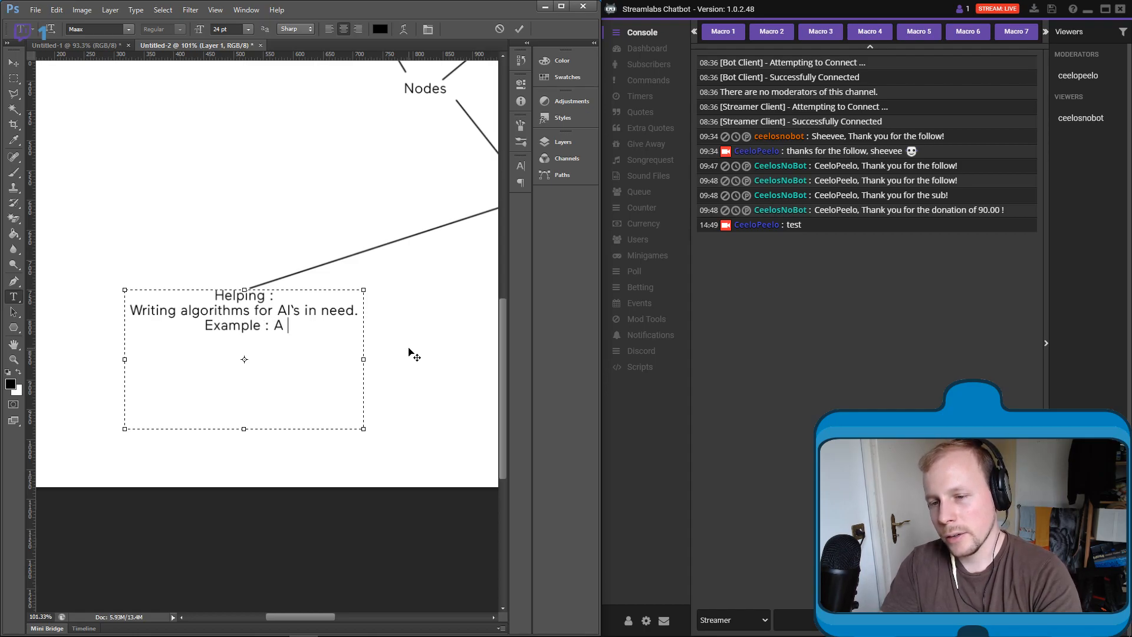
- Add the line "Example : A farming robot that needs to reap the crops from a field." to the "Helping :" text
key("BackSpace")
key("BackSpace")
key("BackSpace")
key("BackSpace")
type("ar")
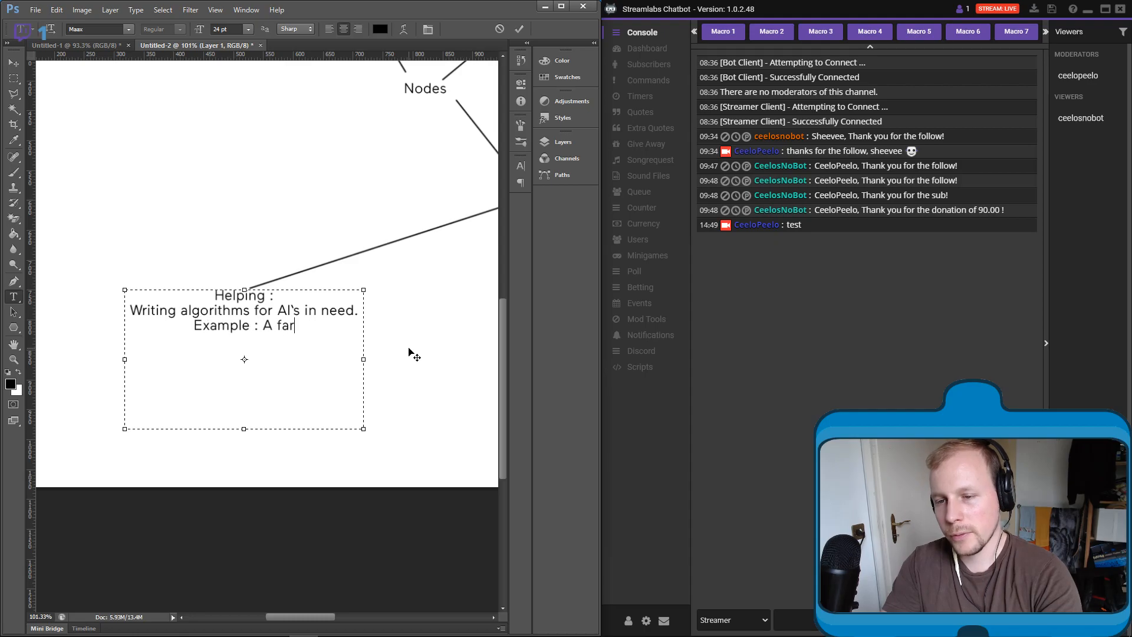
type("ming robot that needs to")
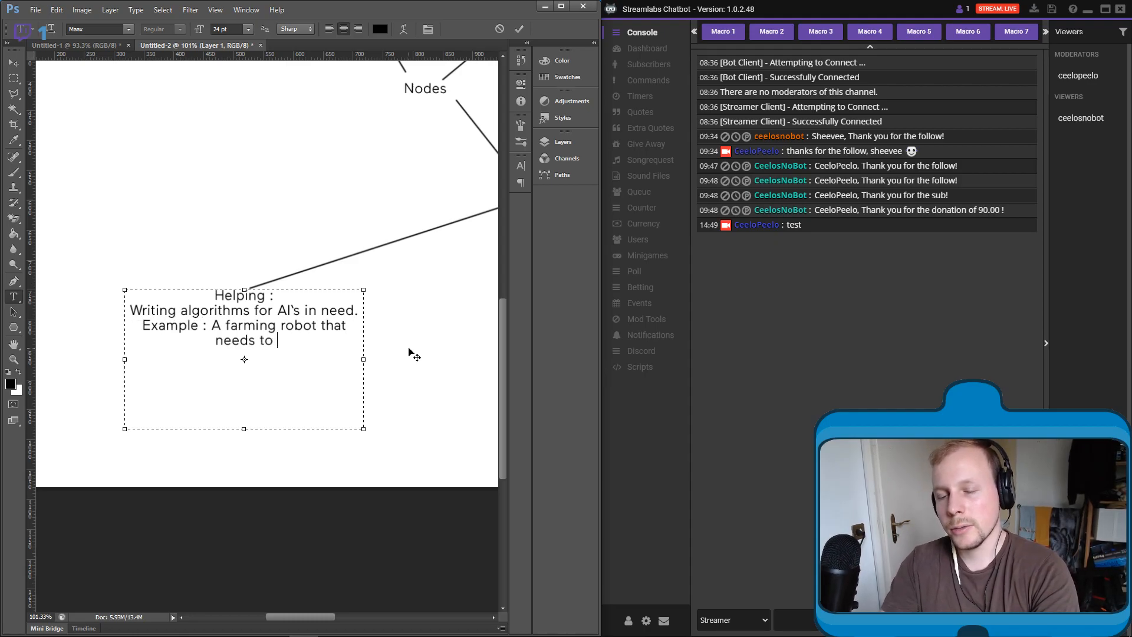
type(" re")
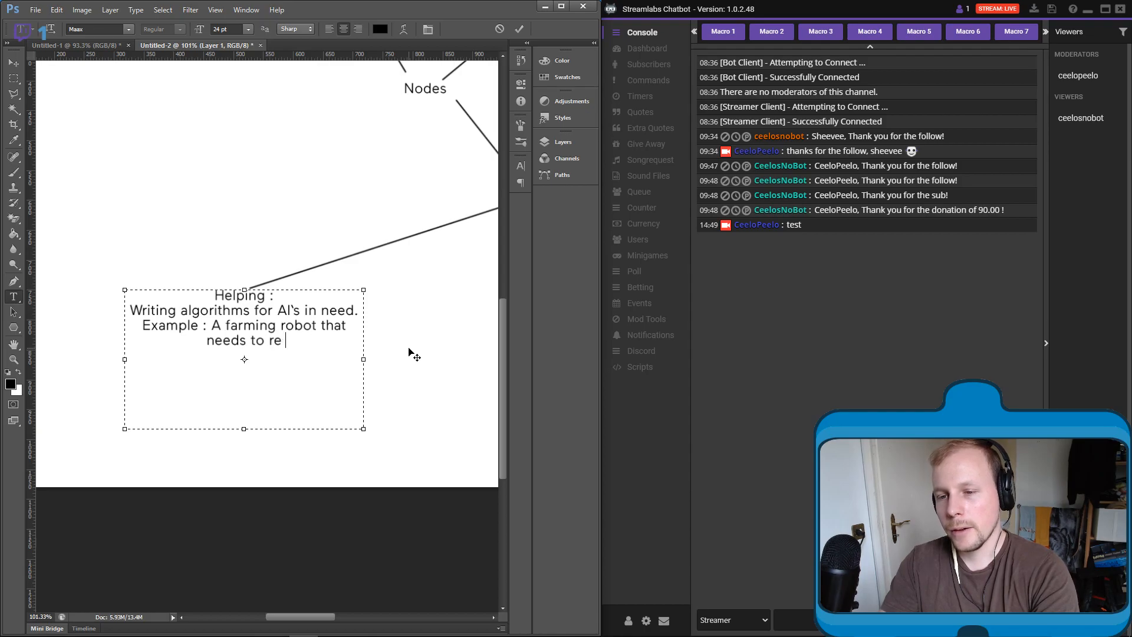
type("ap the grop")
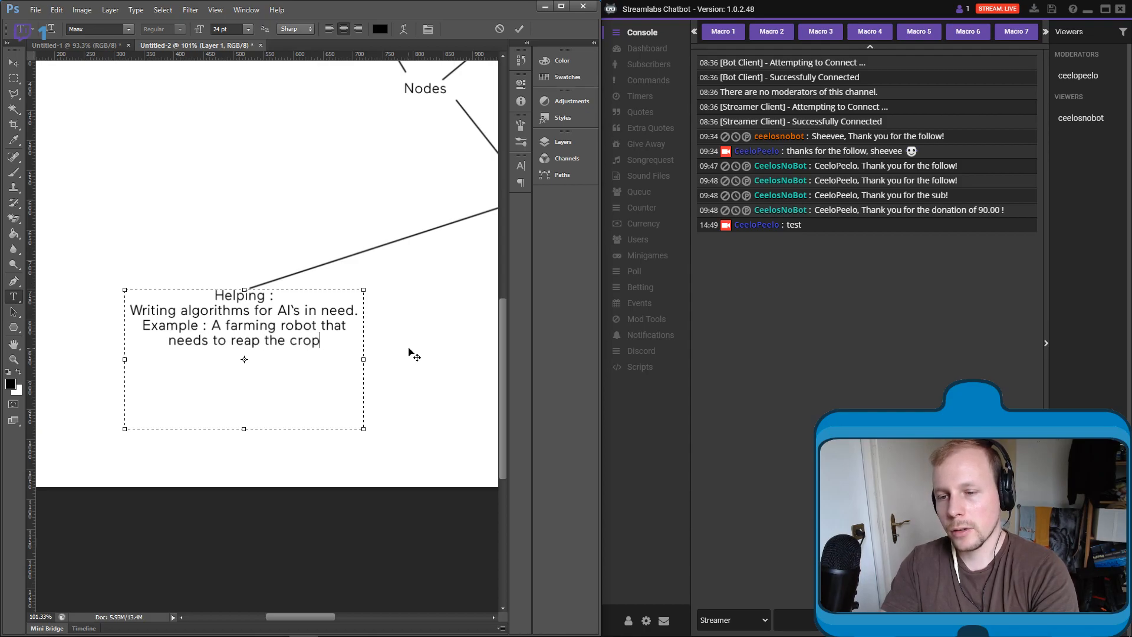
type("s from a field.")
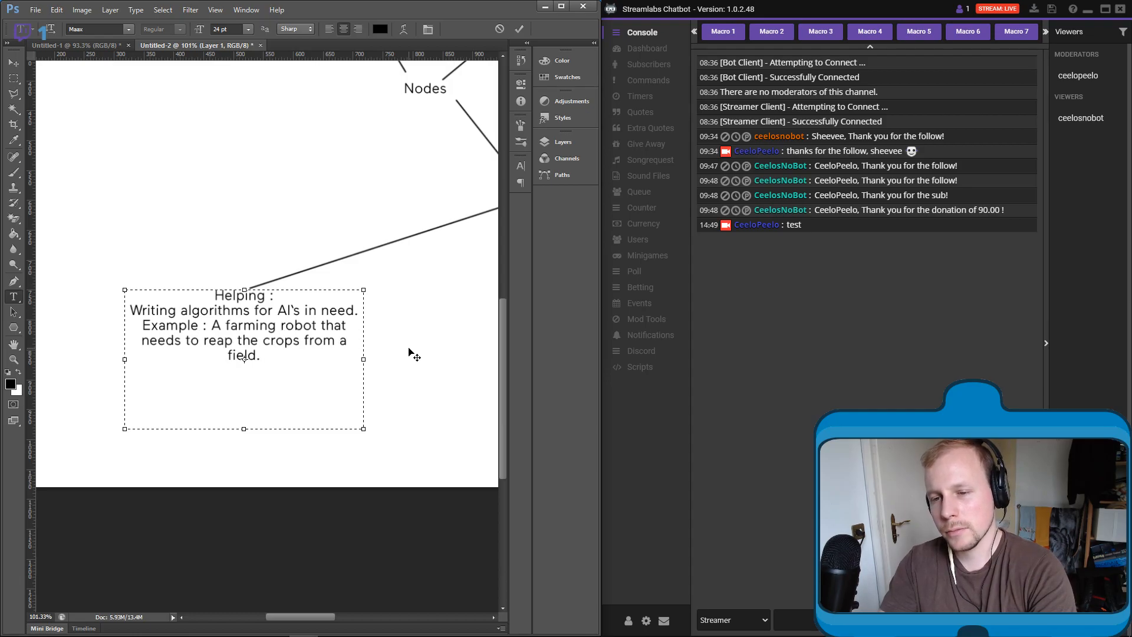
- Replace the example's final period with "before dawn ( means : efficiency)" and commit the text
key("BackSpace")
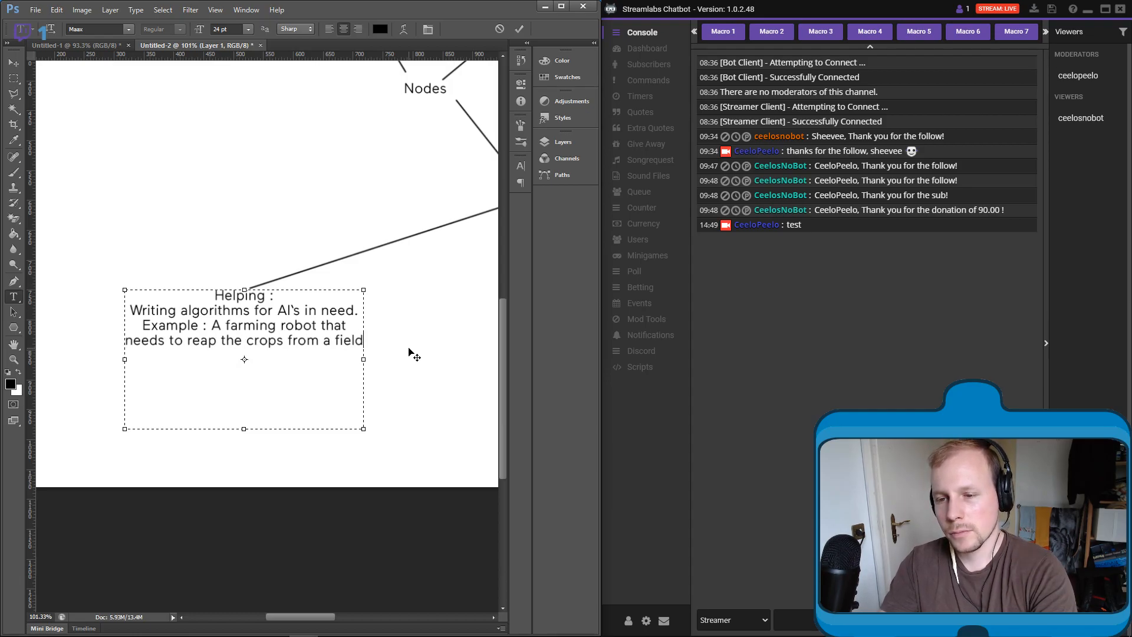
type("be")
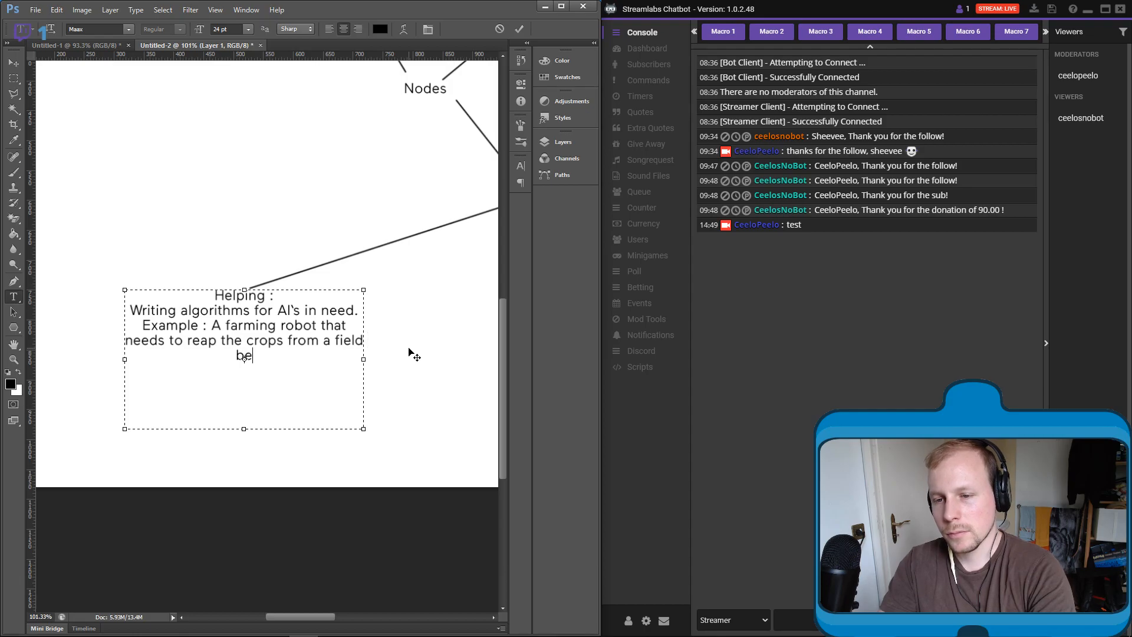
type("fore dawn ")
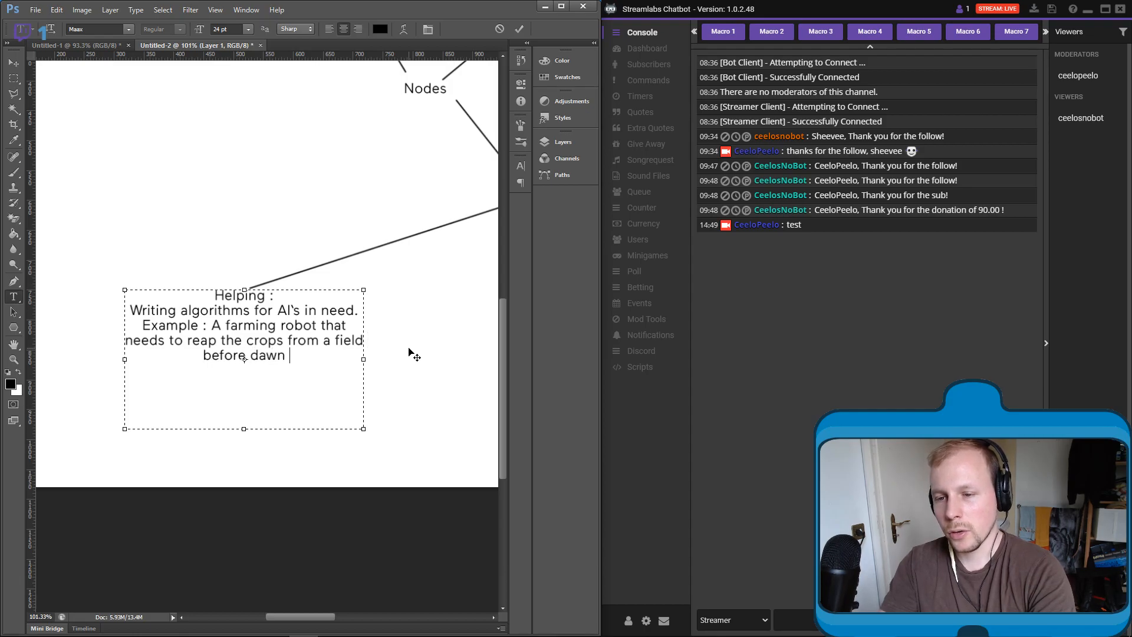
type("( means")
type(":")
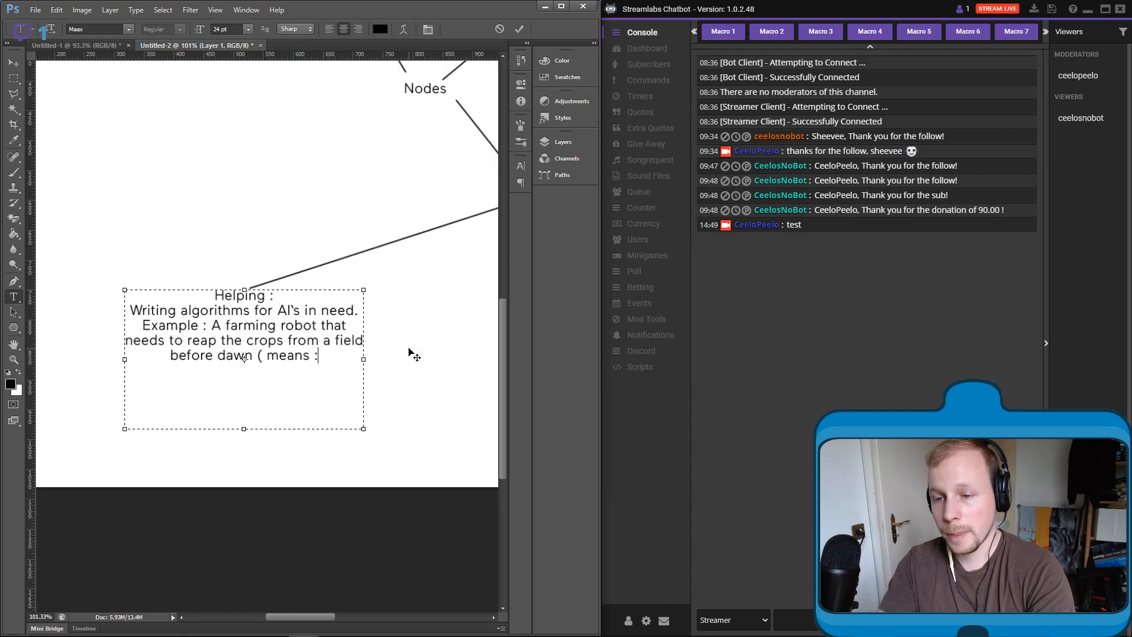
type(" efficien")
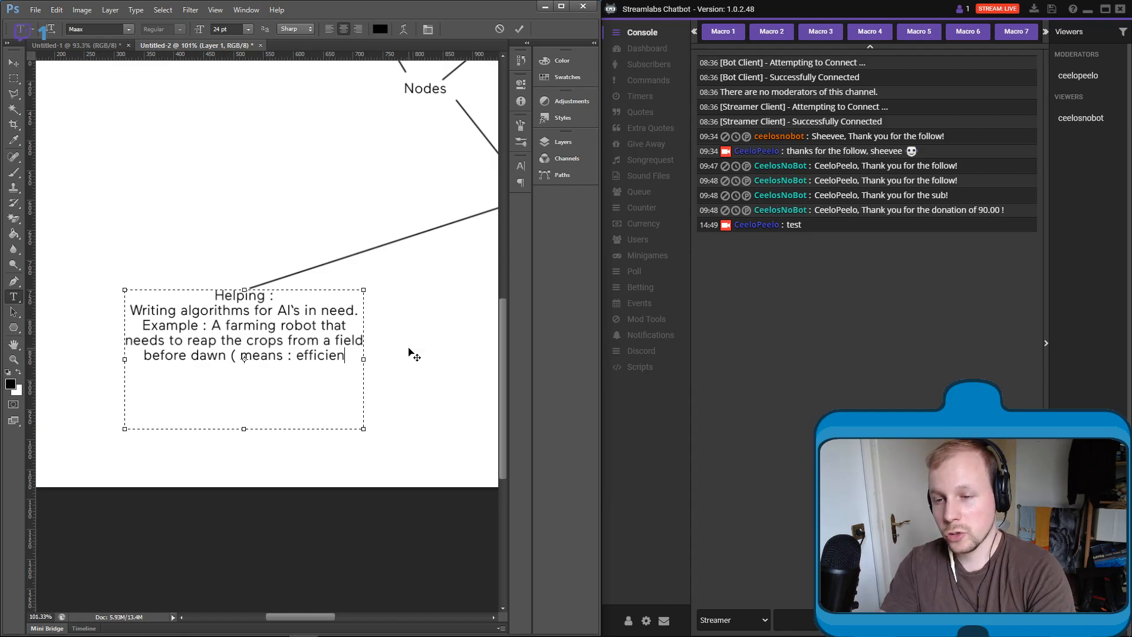
type("cy)")
key("BackSpace")
key("BackSpace")
key("BackSpace")
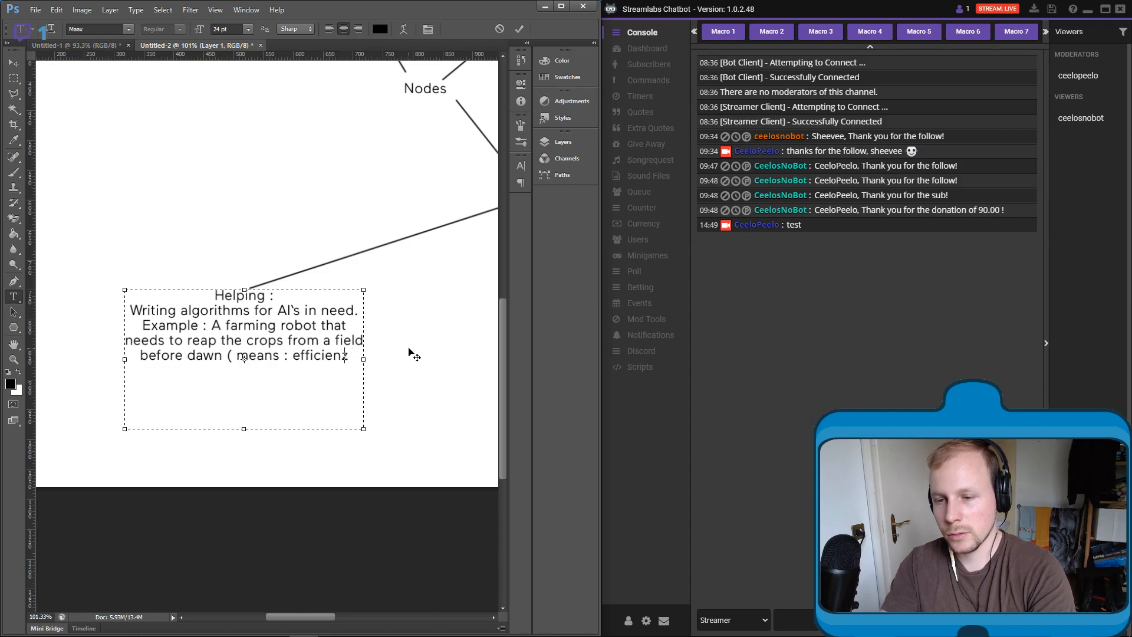
type("cy)")
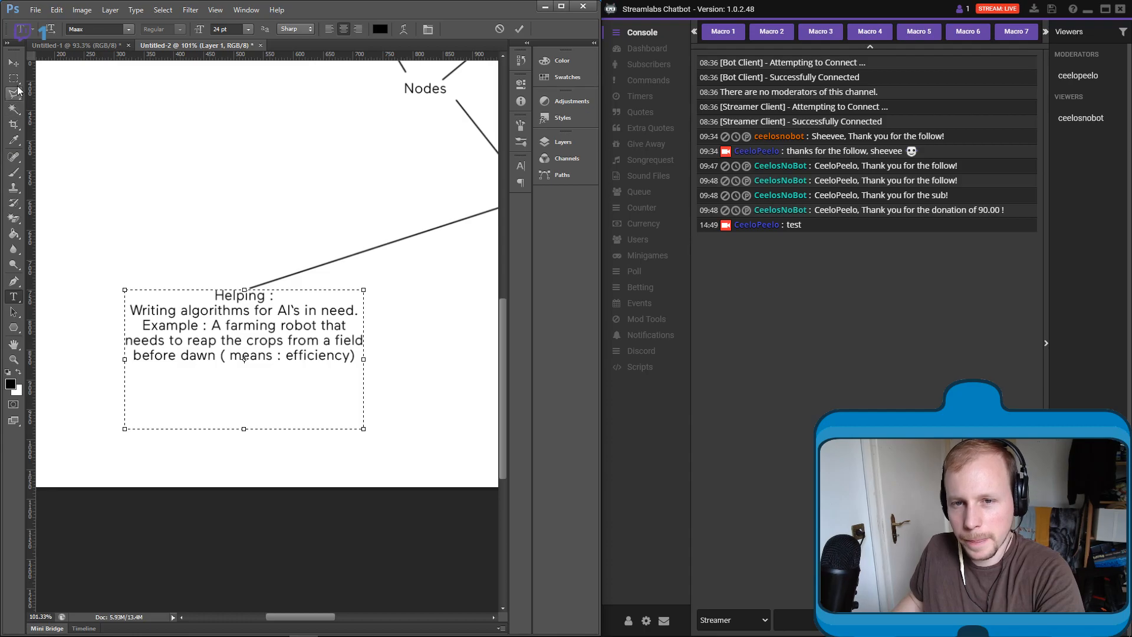
left_click(13, 62)
- Draw a second straight brush line on Layer 1 from below "Modifying" diagonally down to the left
scroll(236, 171, "right", 5)
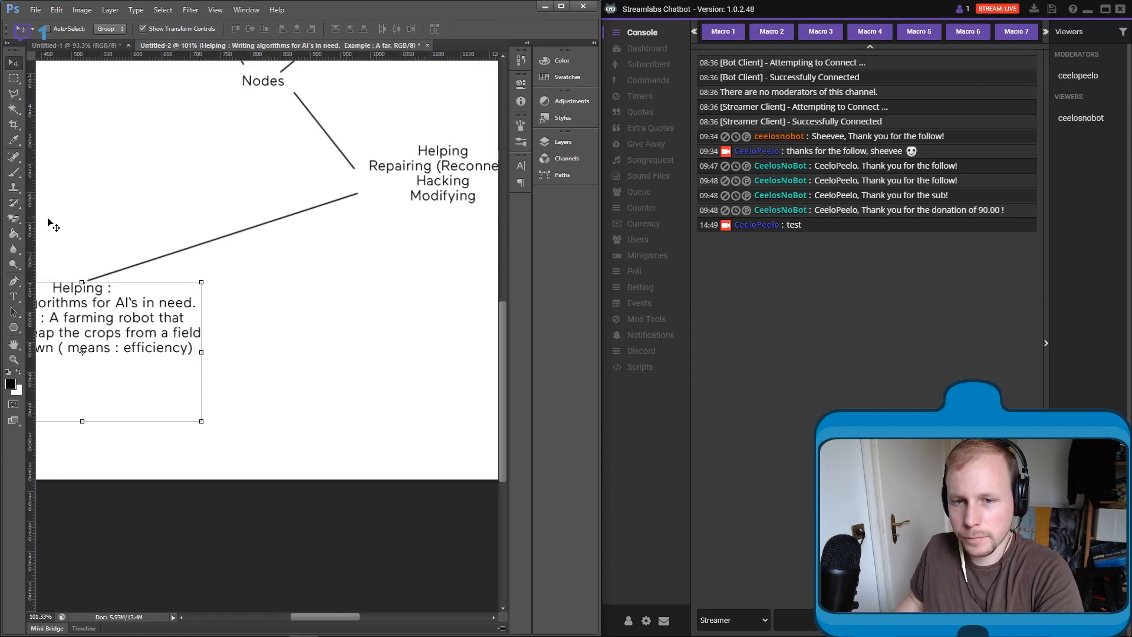
left_click(14, 172)
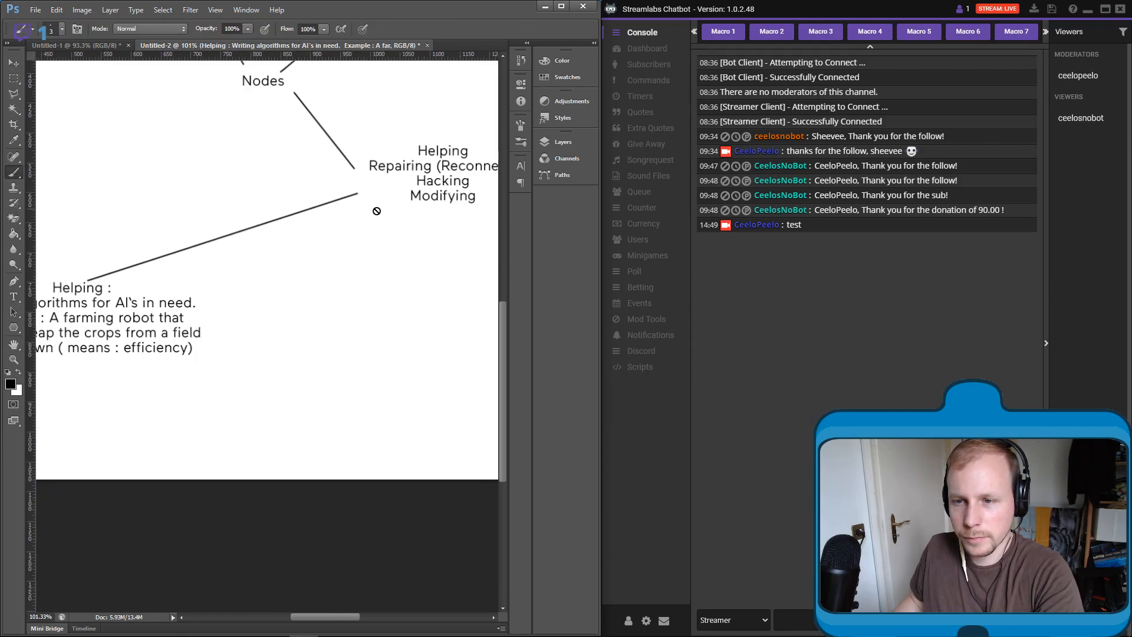
left_click(571, 141)
left_click(490, 300)
mouse_move(384, 208)
left_mouse_down()
mouse_move(370, 270)
mouse_move(321, 345)
left_mouse_up()
key("ctrl+z")
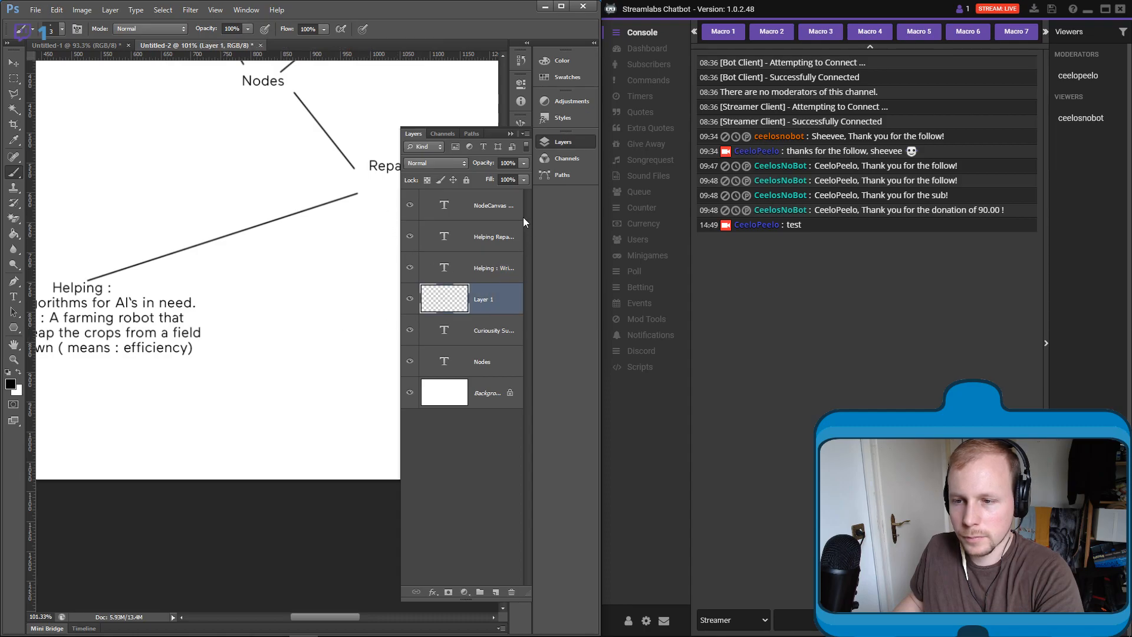
left_click(509, 134)
left_click(343, 317, "shift")
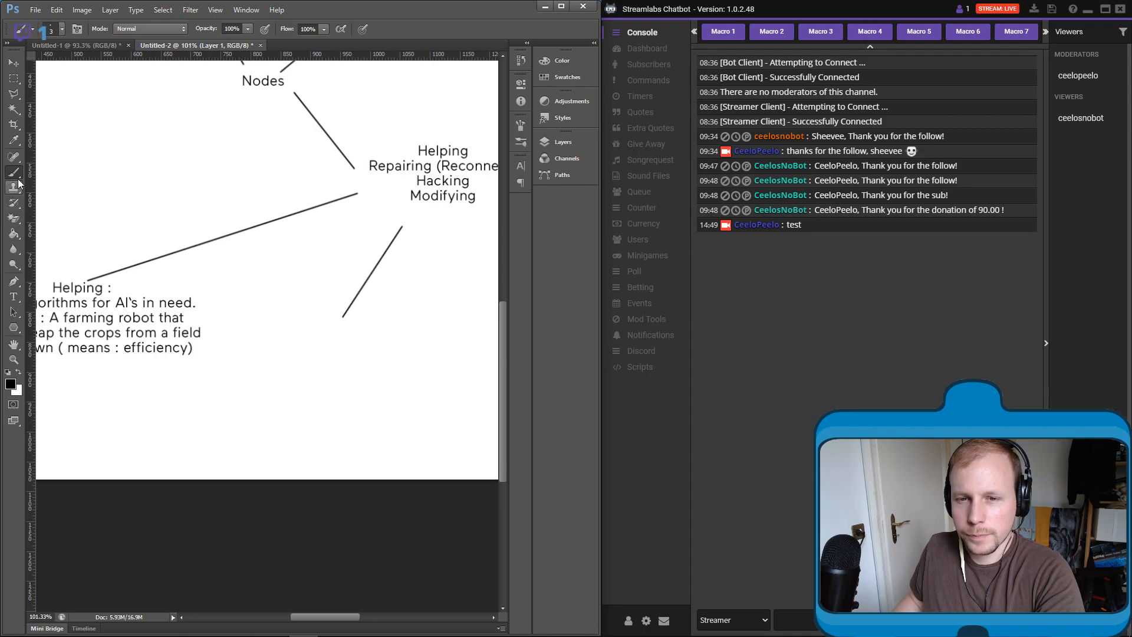
- Add a text box at the lower end of the second line with the heading "Repairing :"
left_click(14, 296)
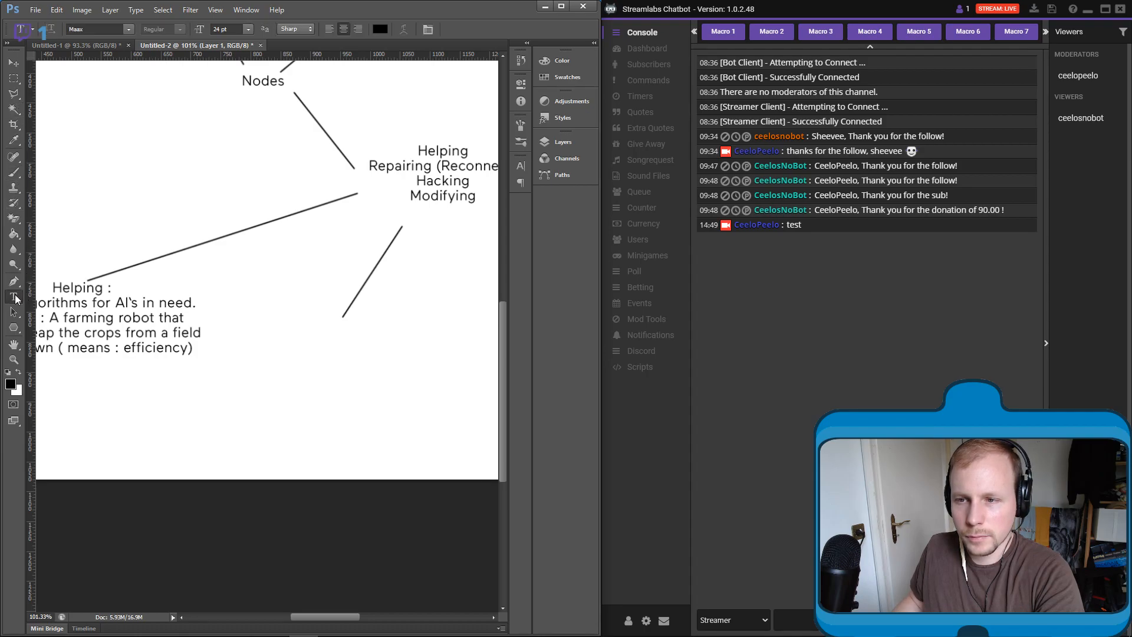
left_click_drag(224, 319, 469, 439)
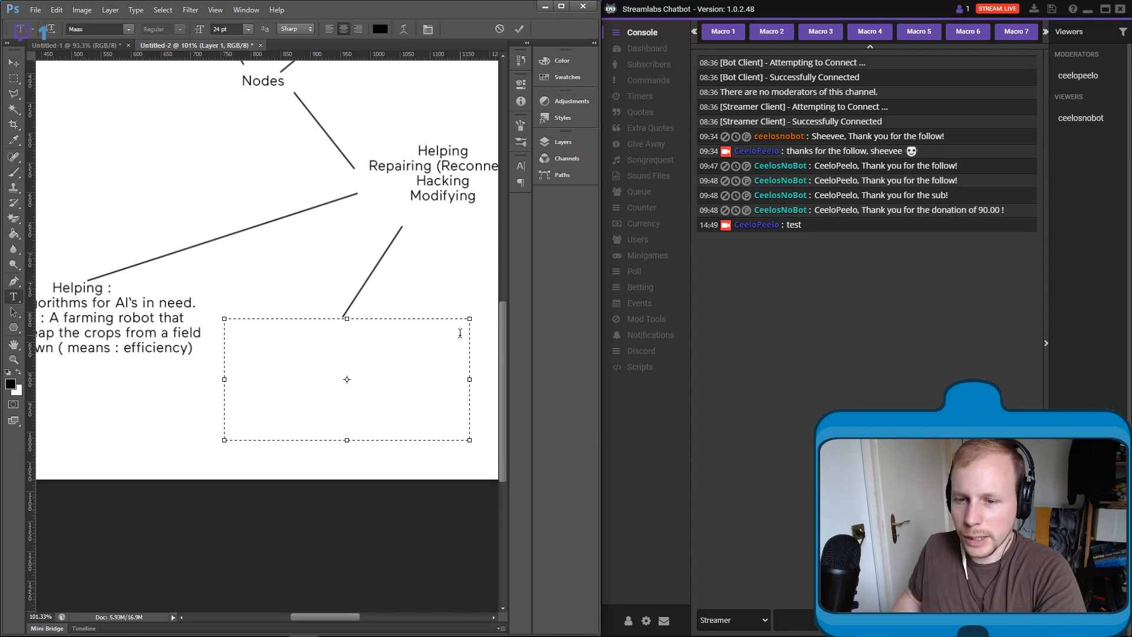
type("Repai")
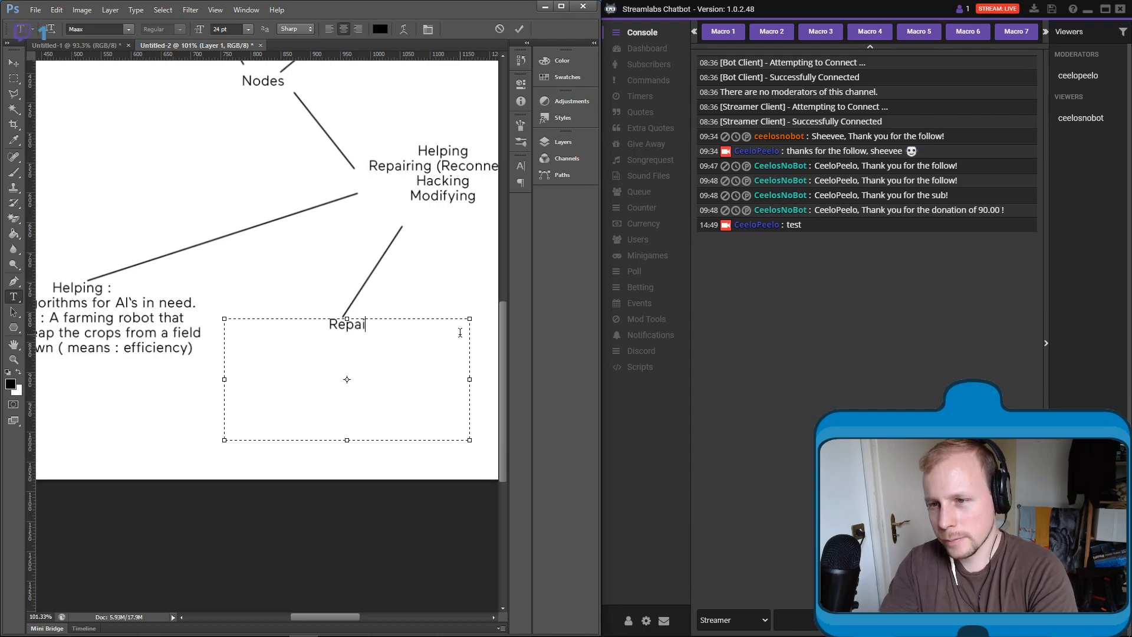
type("ring :")
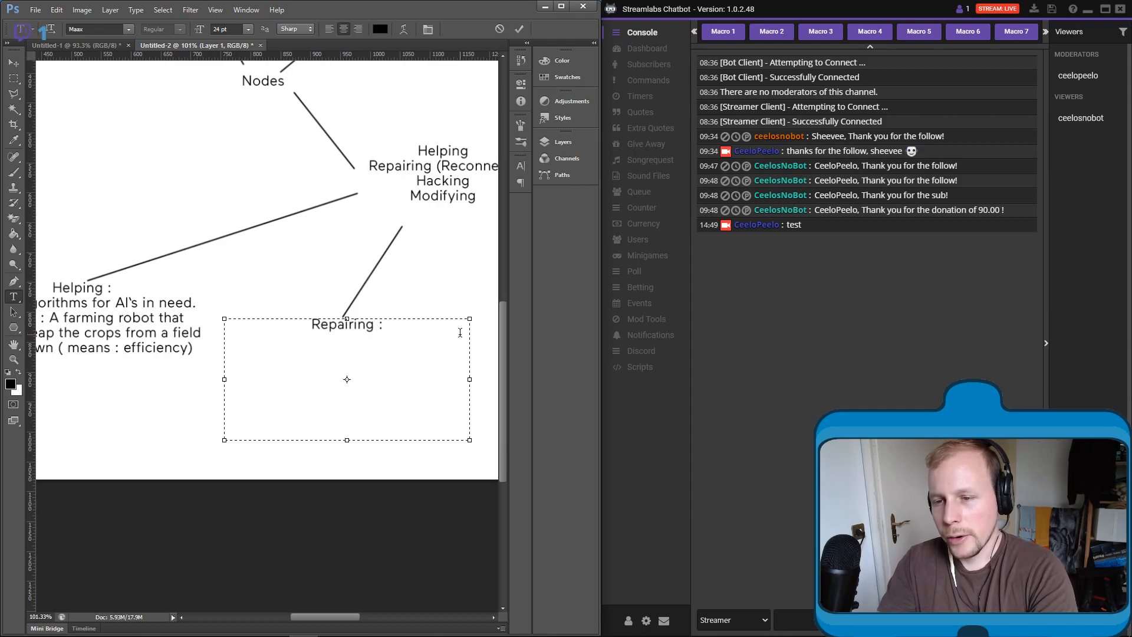
key("Return")
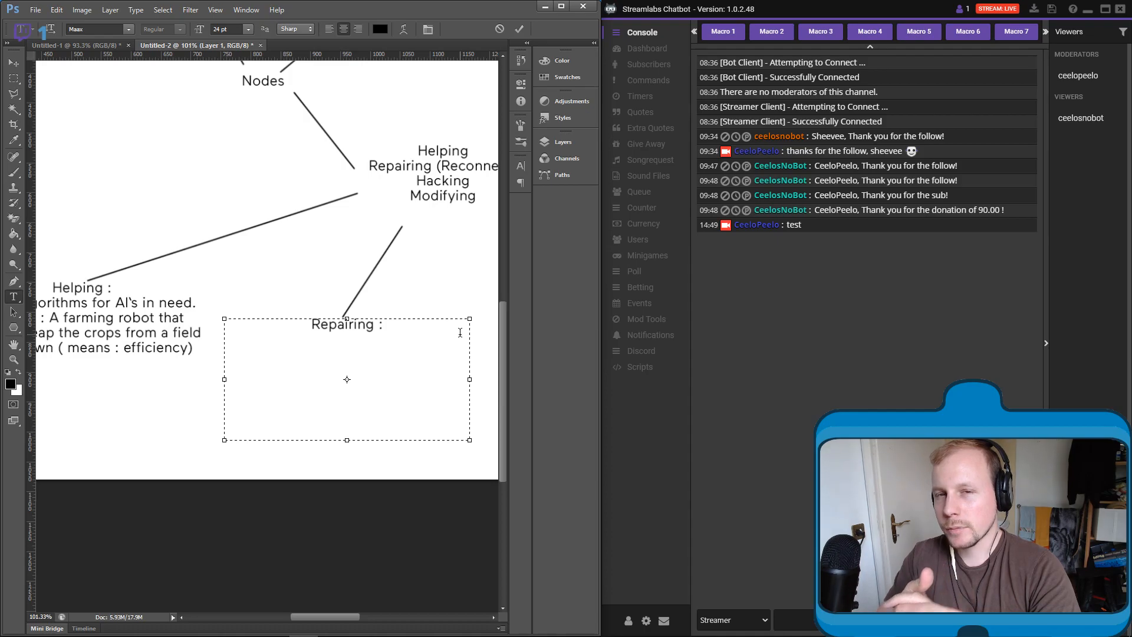
- Add the line "Reconnecting of preexisting nodes." beneath the "Repairing :" heading and open a parenthesis after it
type("Re")
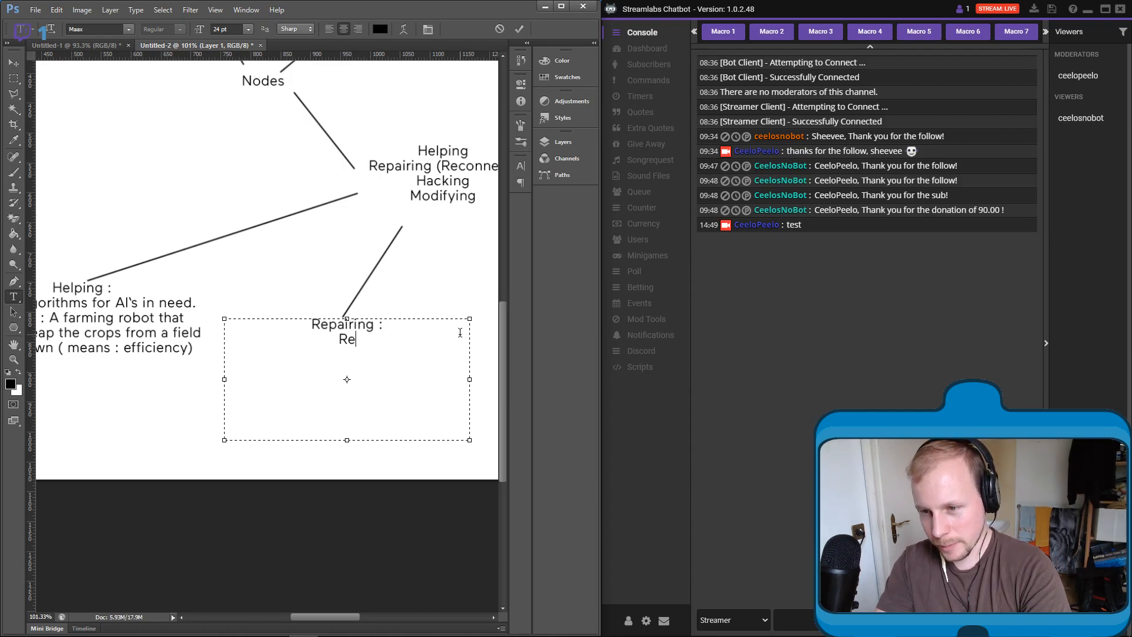
type("connecting of preexisting nodes. (")
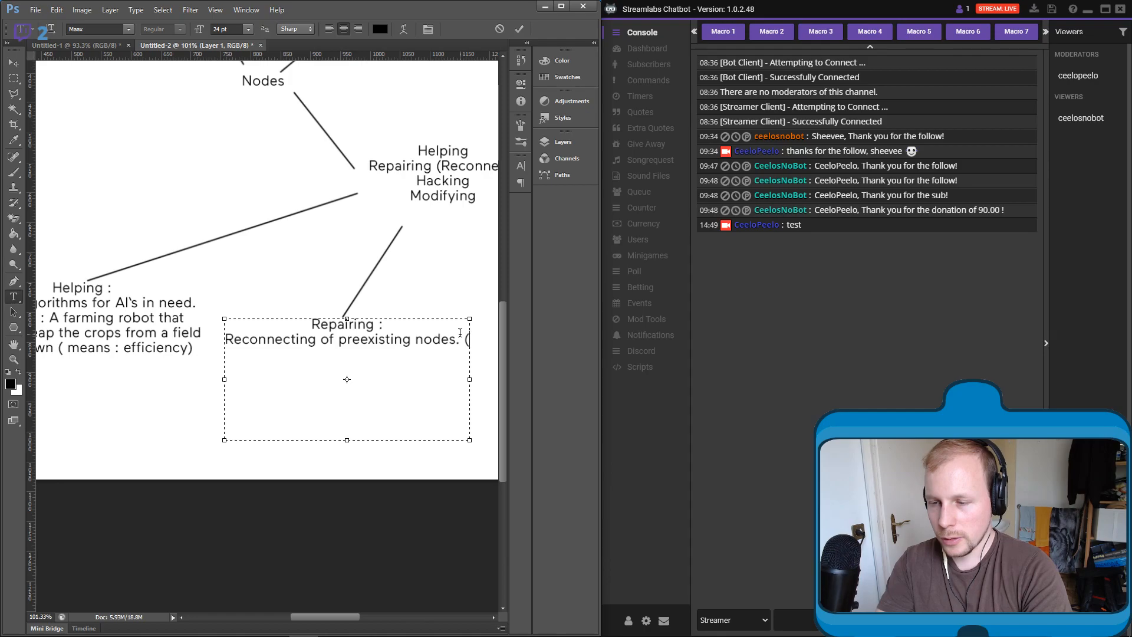
type("and rearange")
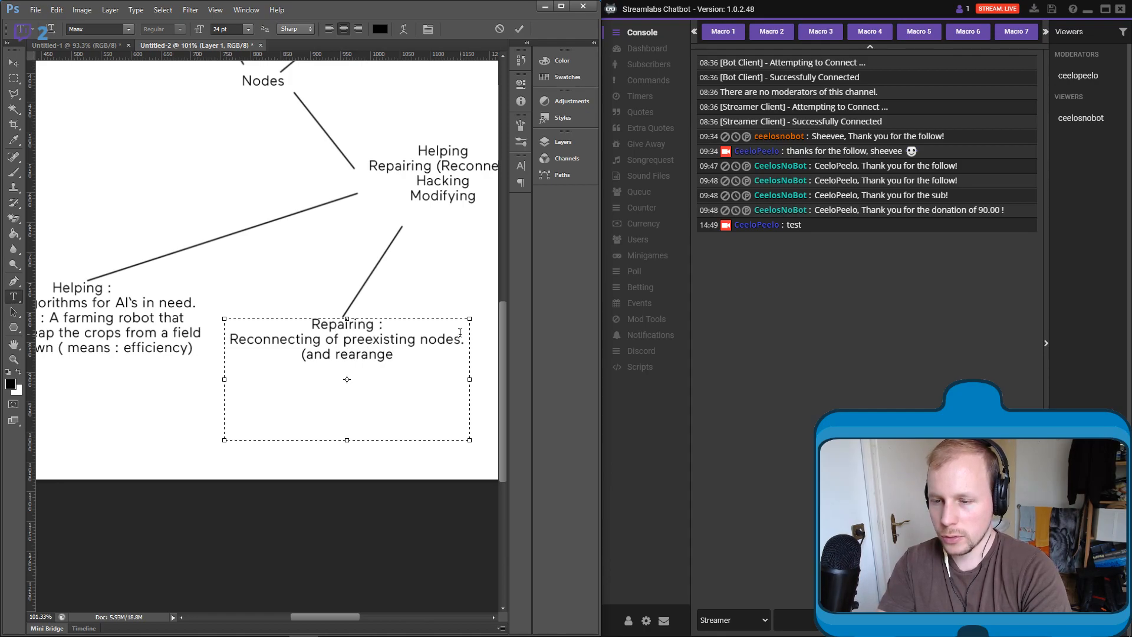
- Complete the parenthesis as "(and rearranging )" and start a new line below it with "example :"
key("BackSpace")
key("BackSpace")
key("BackSpace")
key("BackSpace")
type("range ")
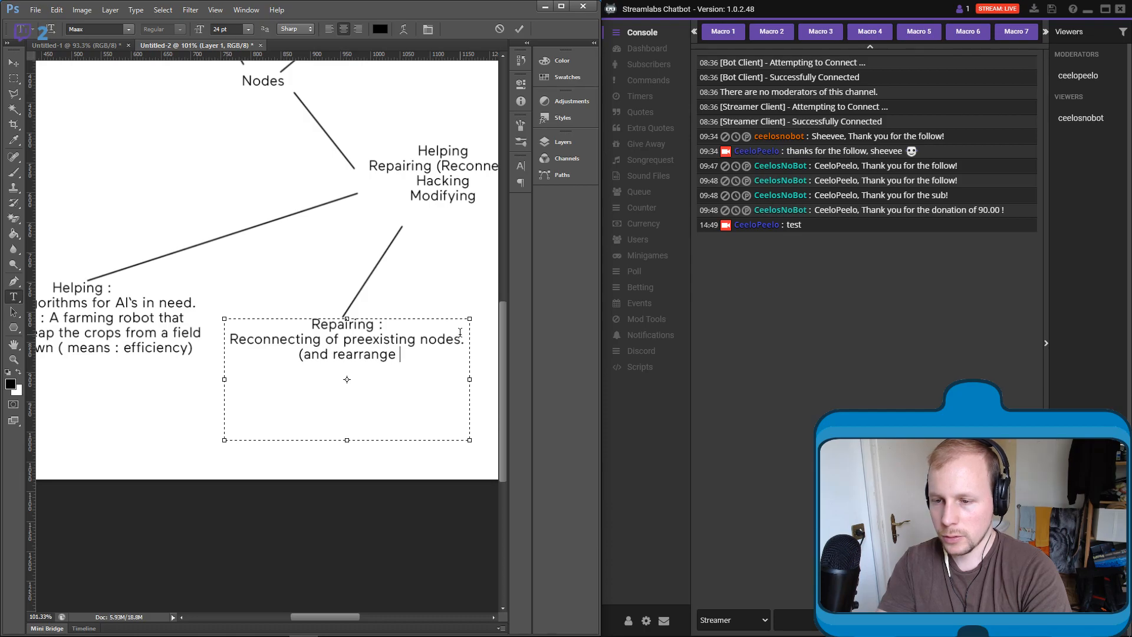
key("BackSpace")
key("BackSpace")
type("ing )")
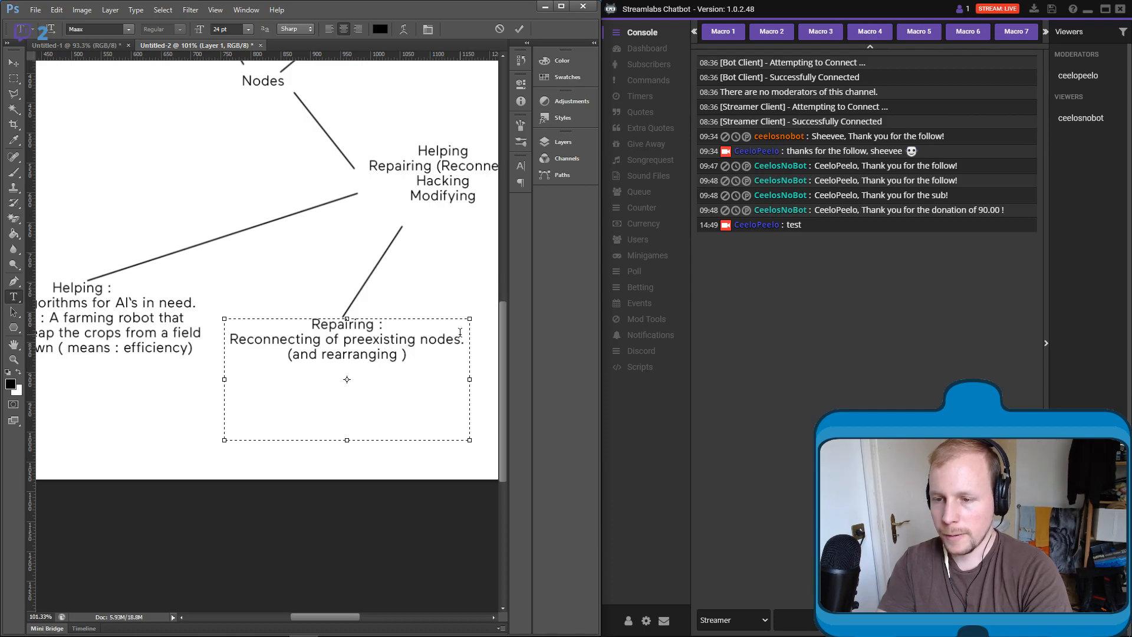
type("example :")
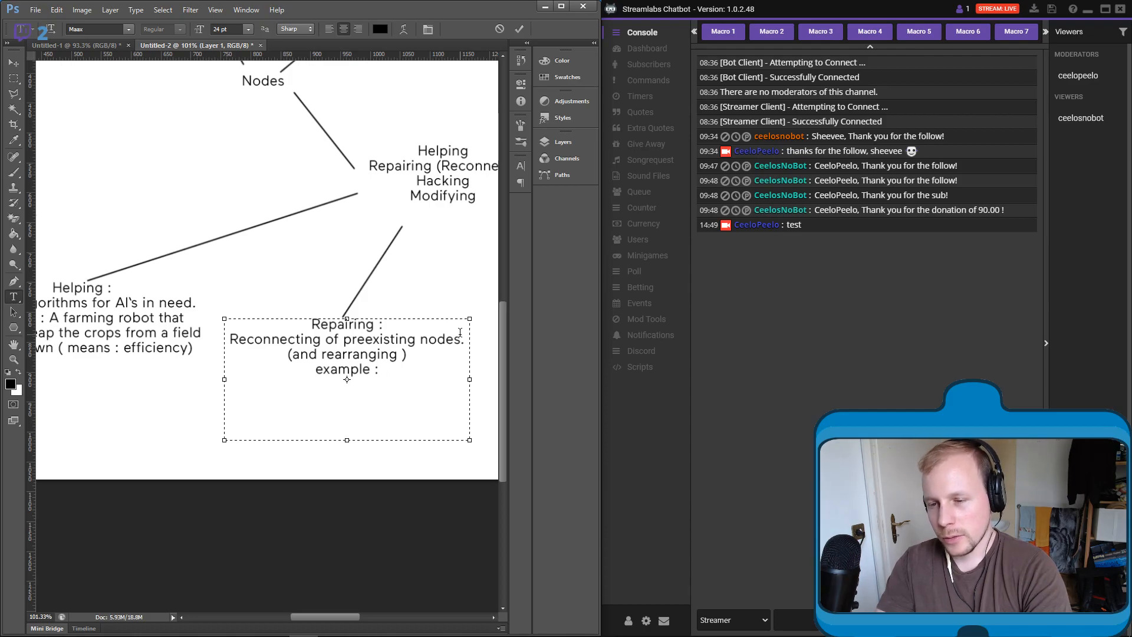
type("A mill")
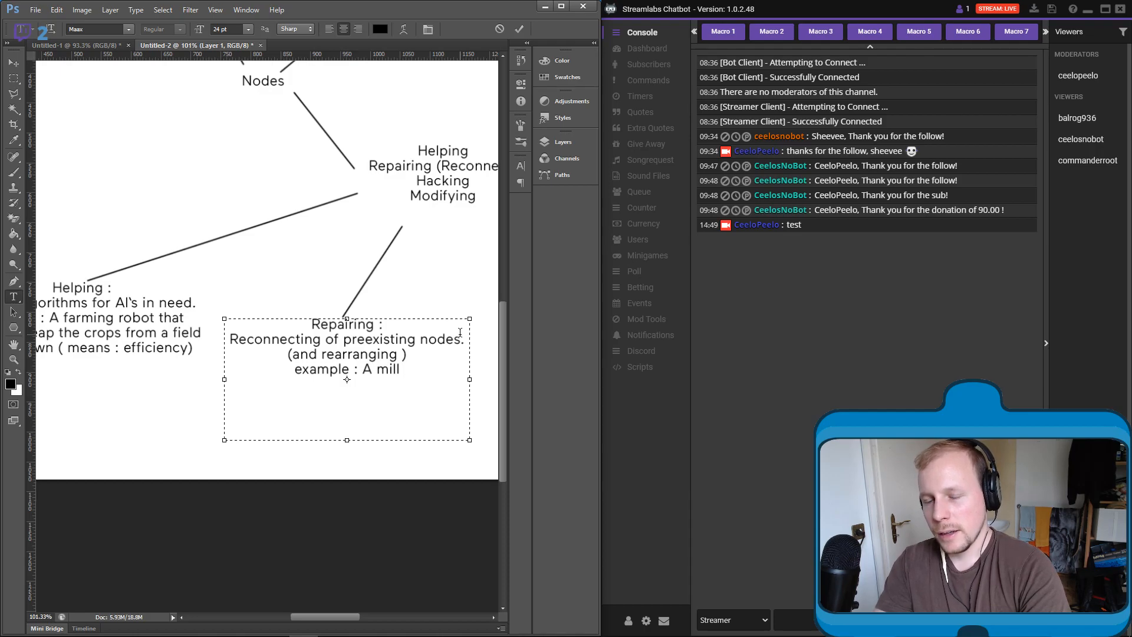
type("stopp")
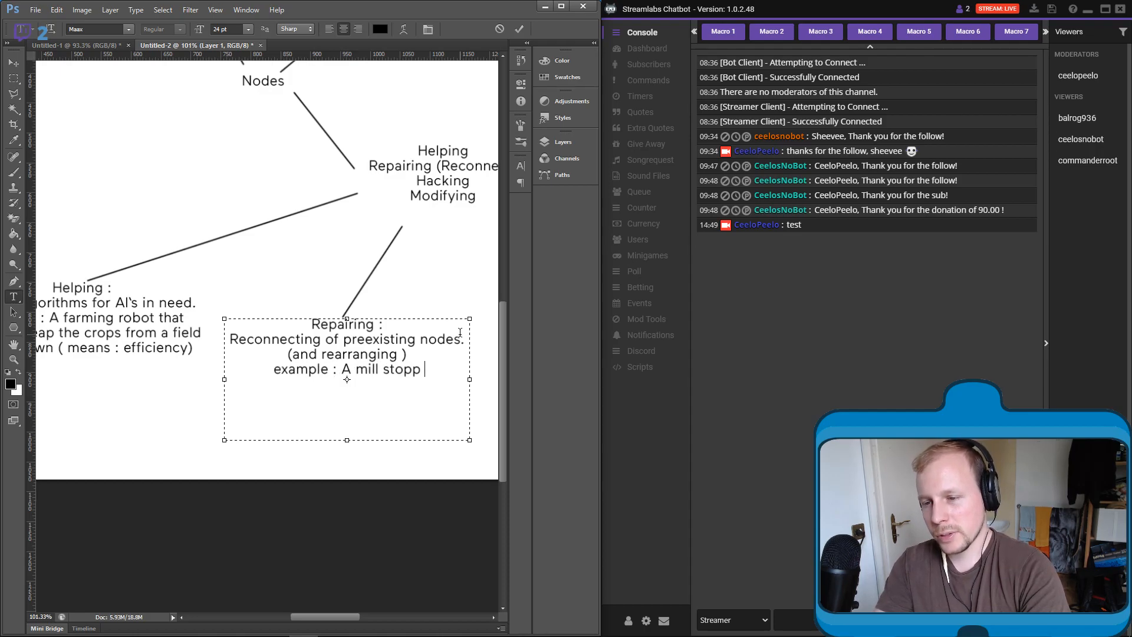
type("ed work")
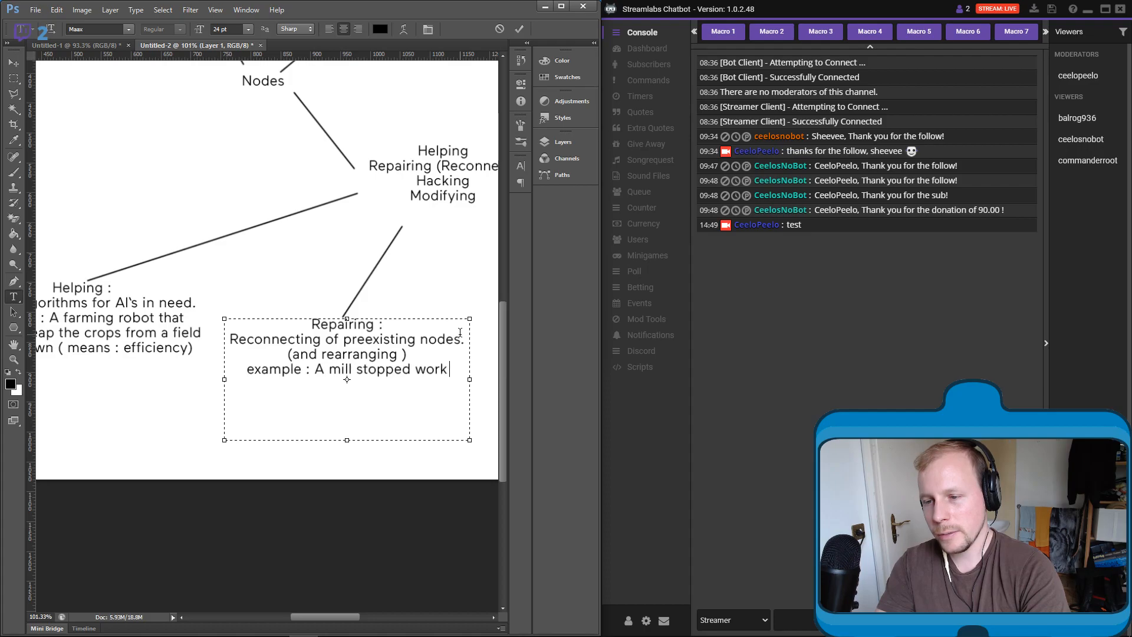
type("ing.")
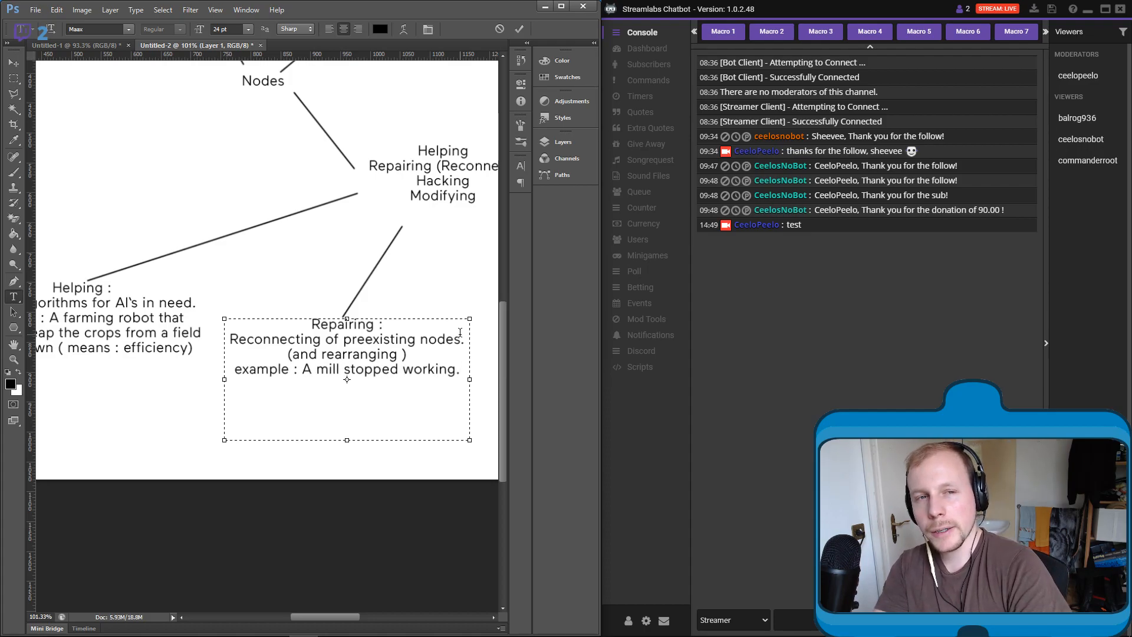
key("Return")
type("Th")
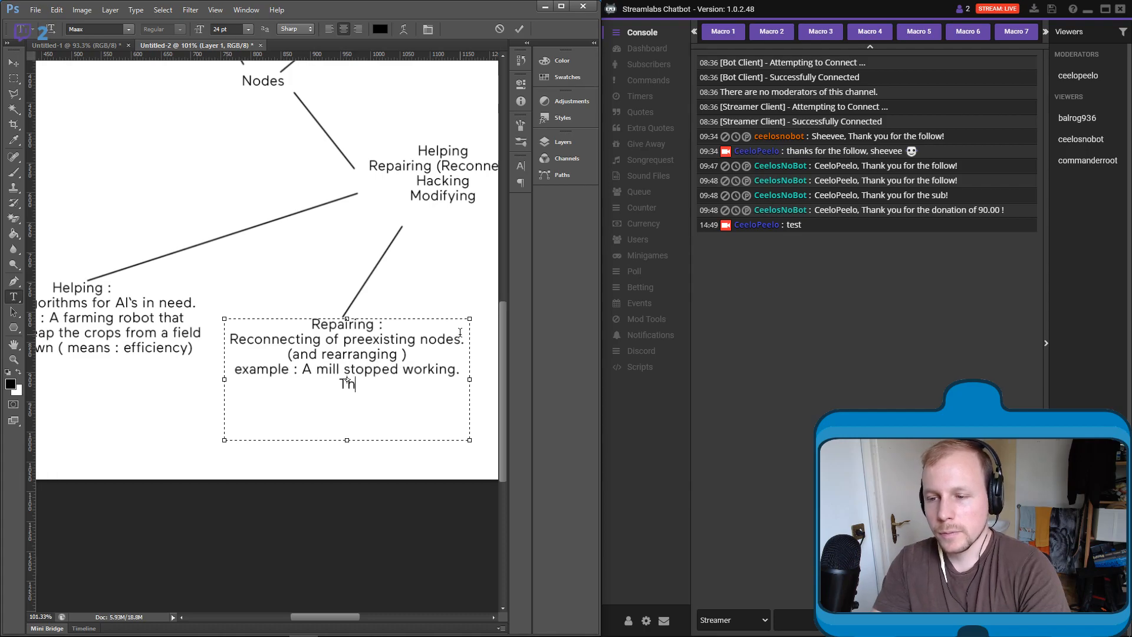
type("ere are following nodes :")
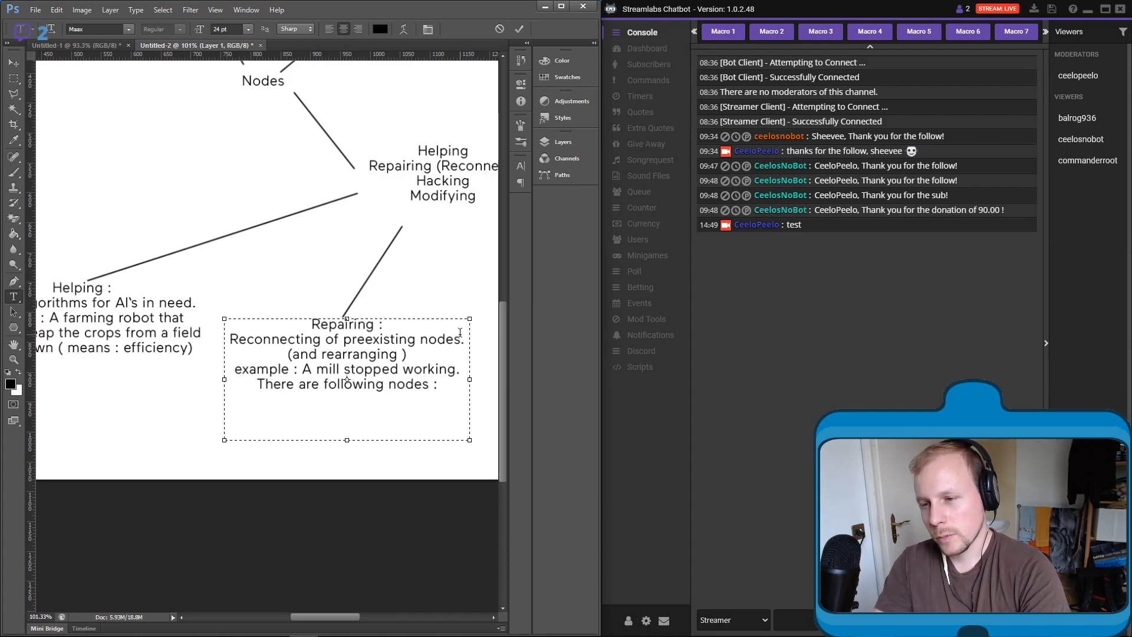
type("Wind(On")
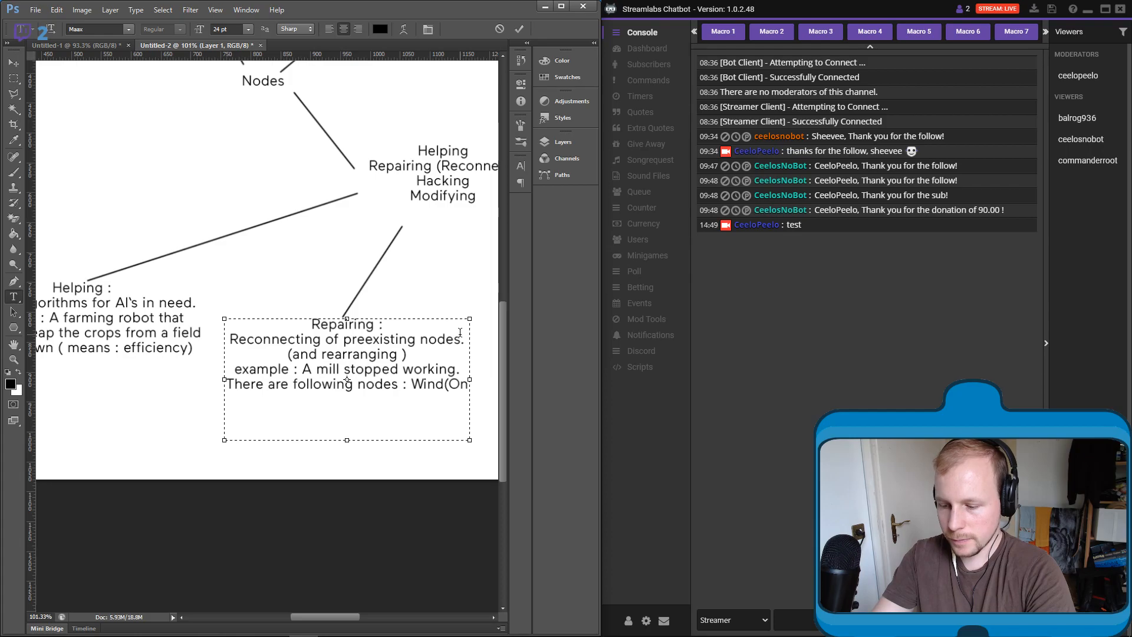
type("?)")
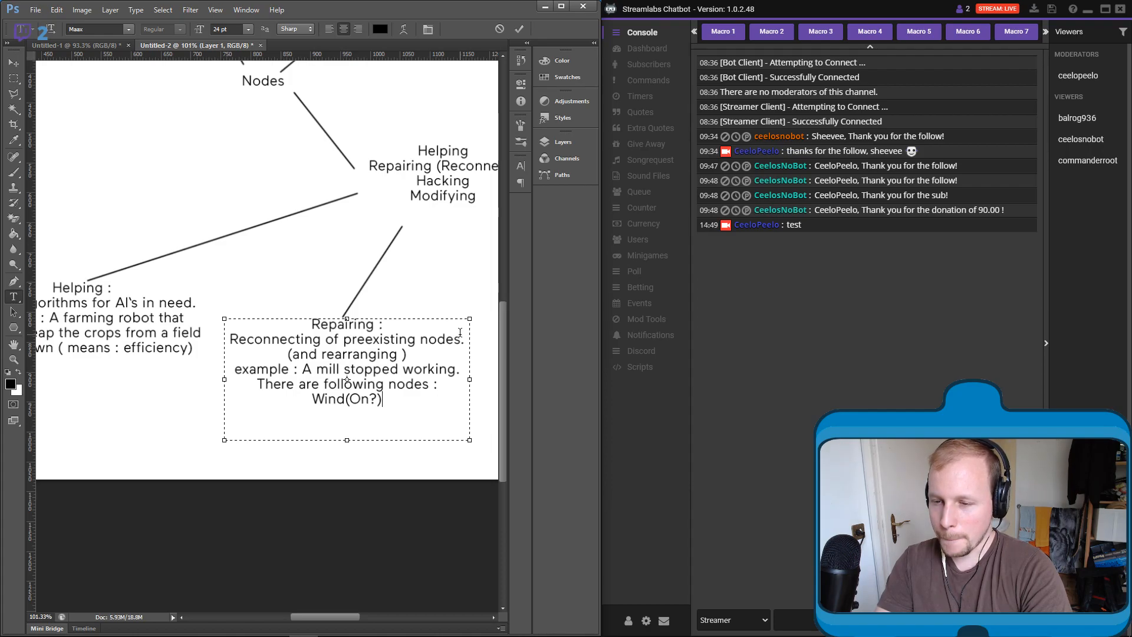
type(", Rot")
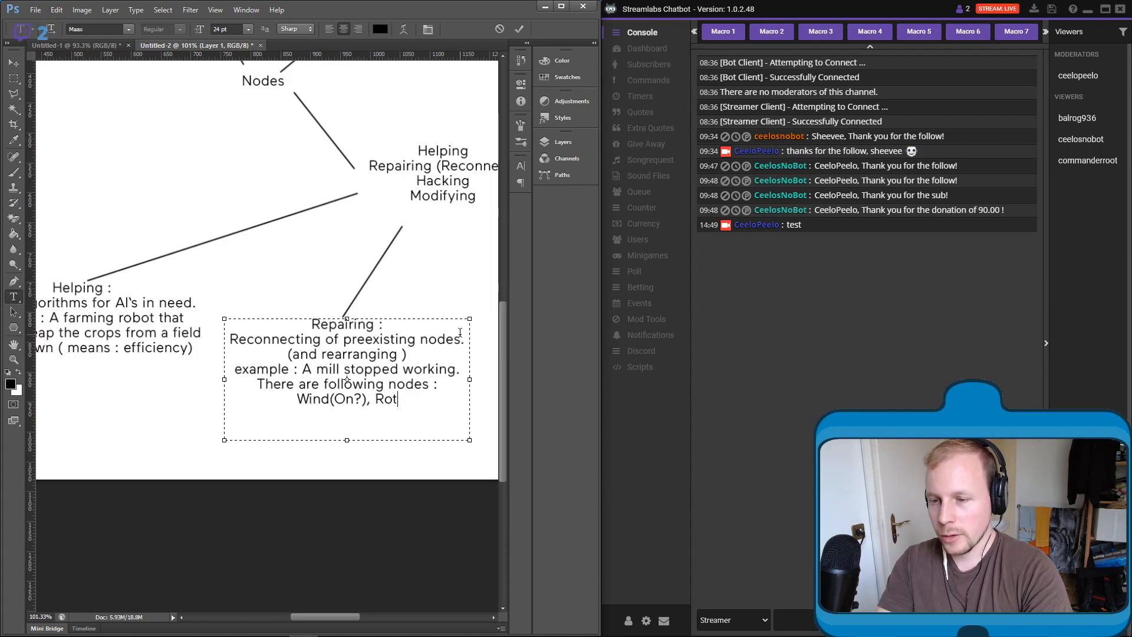
type("ationNode")
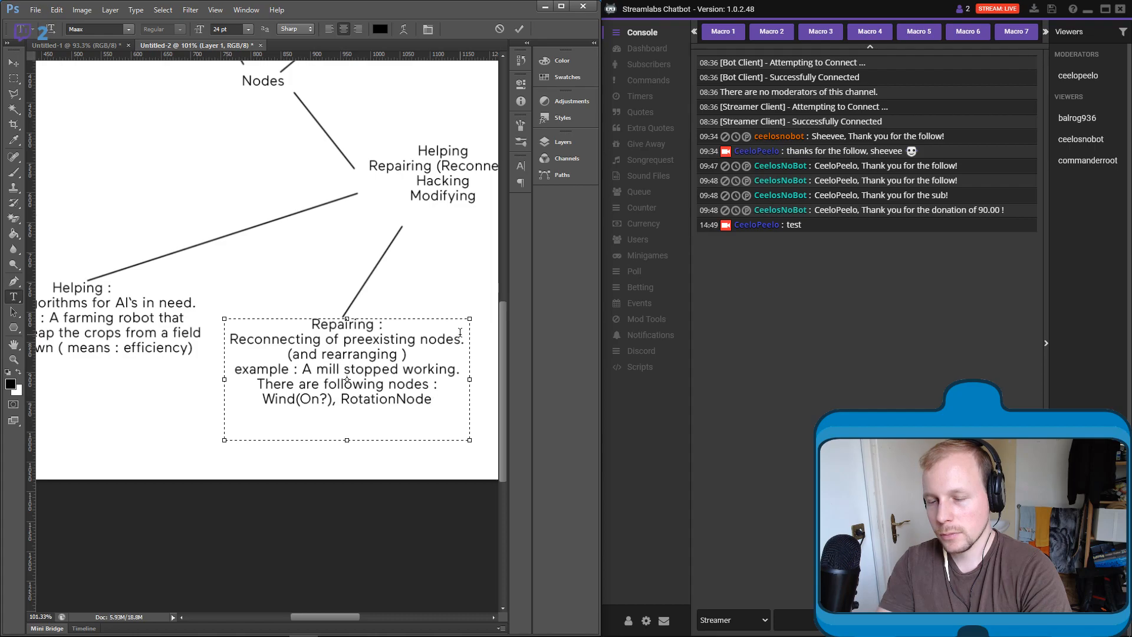
type(",")
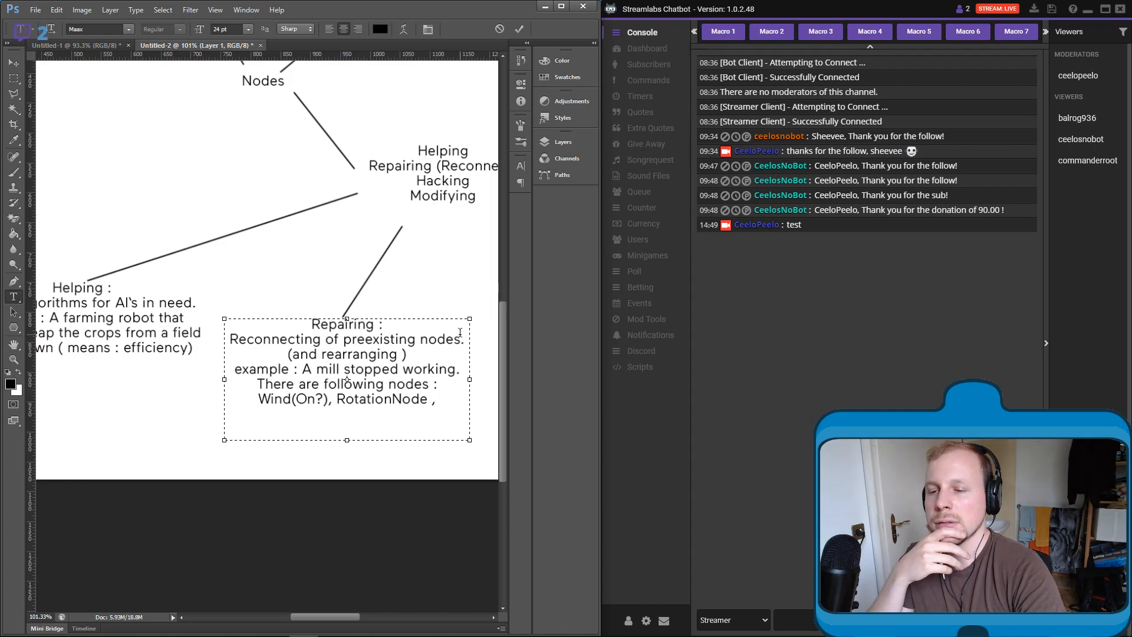
key("BackSpace")
key("BackSpace")
key("BackSpace")
key("BackSpace")
key("BackSpace")
key("BackSpace")
key("BackSpace")
key("BackSpace")
key("BackSpace")
key("BackSpace")
key("BackSpace")
key("BackSpace")
key("BackSpace")
key("BackSpace")
key("BackSpace")
key("BackSpace")
key("BackSpace")
key("BackSpace")
key("BackSpace")
key("BackSpace")
key("BackSpace")
key("BackSpace")
key("BackSpace")
key("BackSpace")
key("BackSpace")
key("BackSpace")
key("BackSpace")
key("BackSpace")
key("BackSpace")
key("BackSpace")
key("BackSpace")
key("BackSpace")
key("BackSpace")
key("BackSpace")
key("BackSpace")
key("BackSpace")
key("BackSpace")
key("BackSpace")
key("BackSpace")
key("BackSpace")
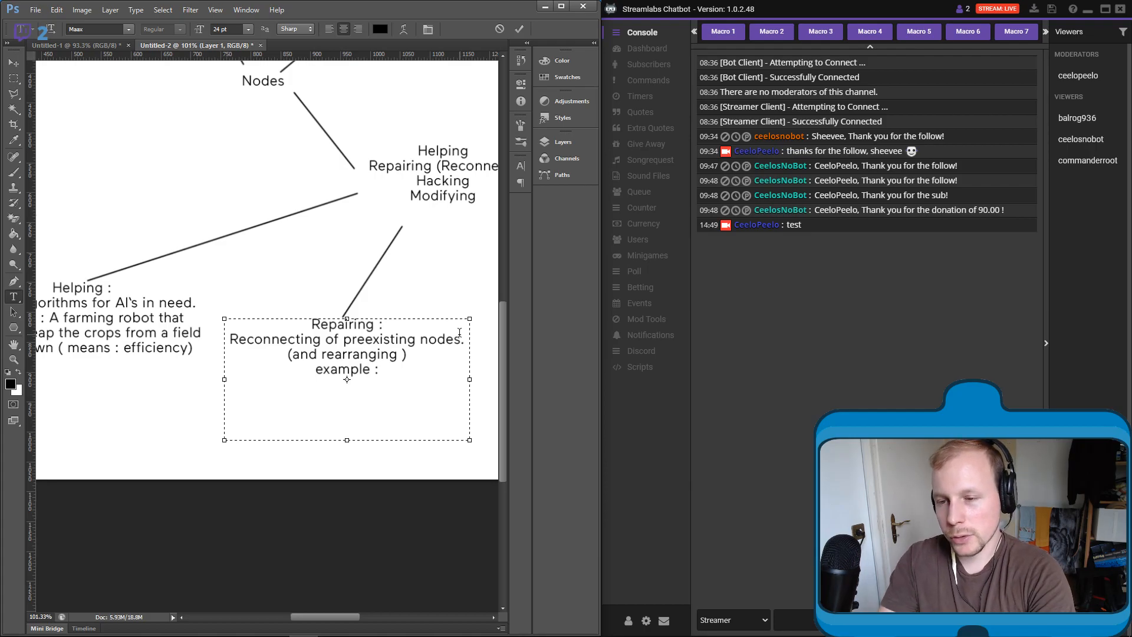
- Begin the Repairing example with "A farming bot has"
type("Fa")
key("BackSpace")
key("BackSpace")
type("A farming bot ")
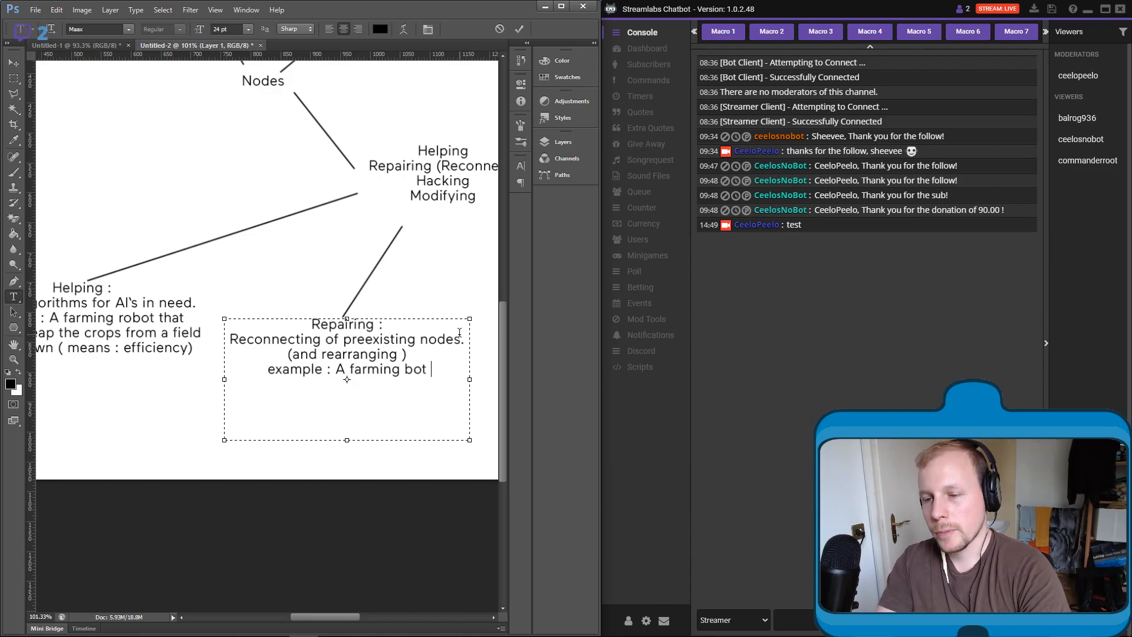
type("has")
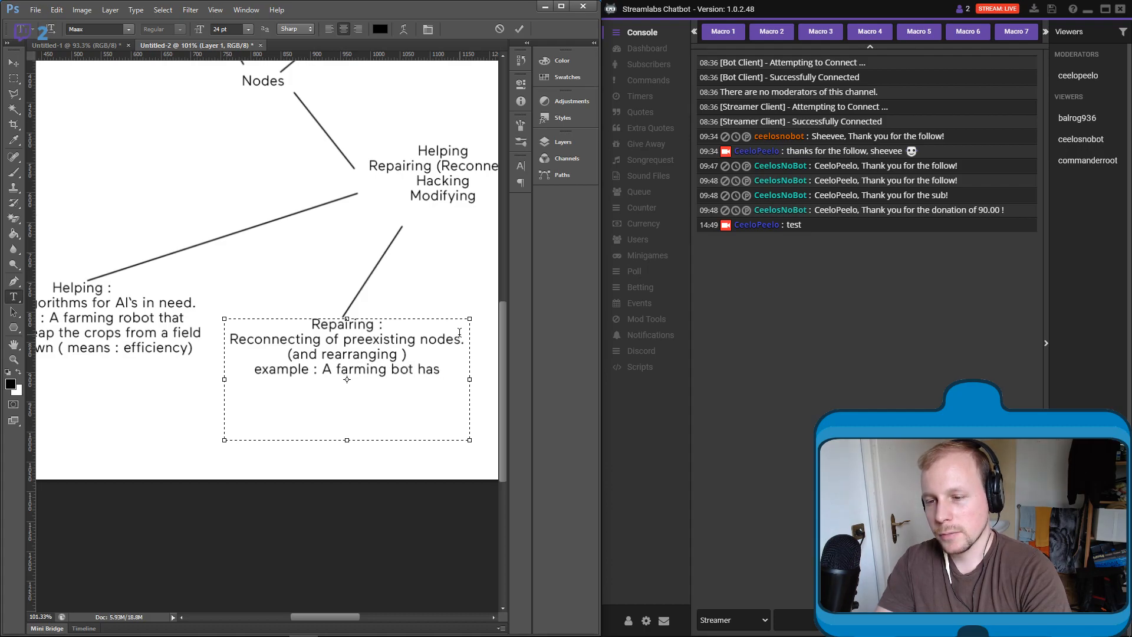
- Continue the farming bot example with "following nodes : movement,"
type("has following no")
key("BackSpace")
type("des : moveme")
type("nt node")
key("BackSpace")
key("BackSpace")
key("BackSpace")
key("BackSpace")
key("BackSpace")
type(", ")
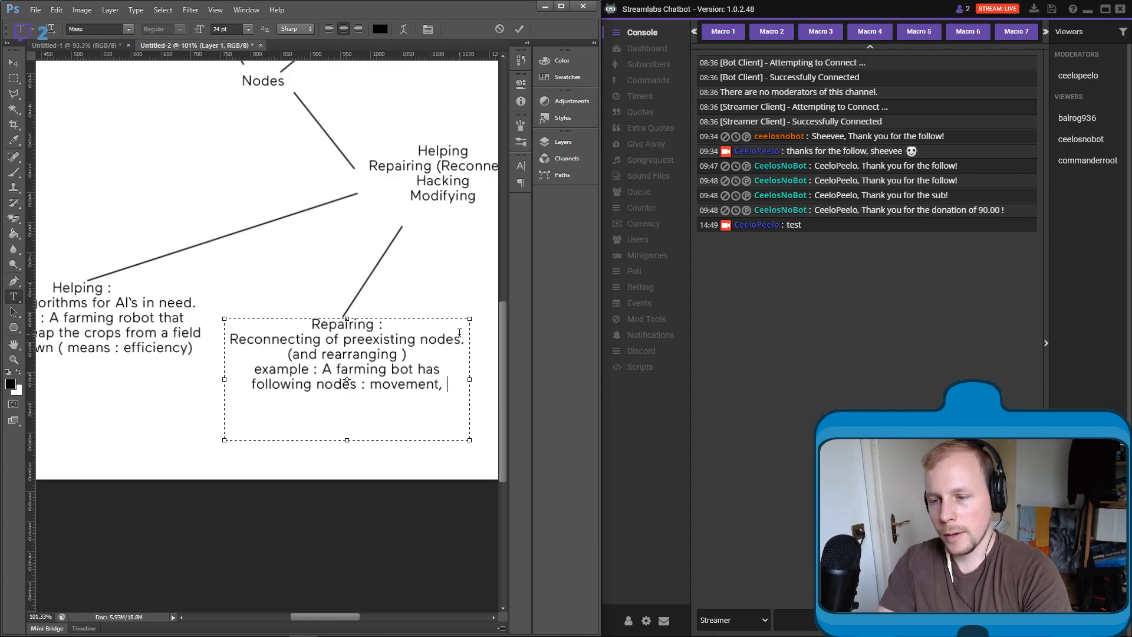
type("turn ou")
- Extend the example's node list with "turn around, condition : reached edge of field"
key("BackSpace")
key("BackSpace")
type("au")
type("round,")
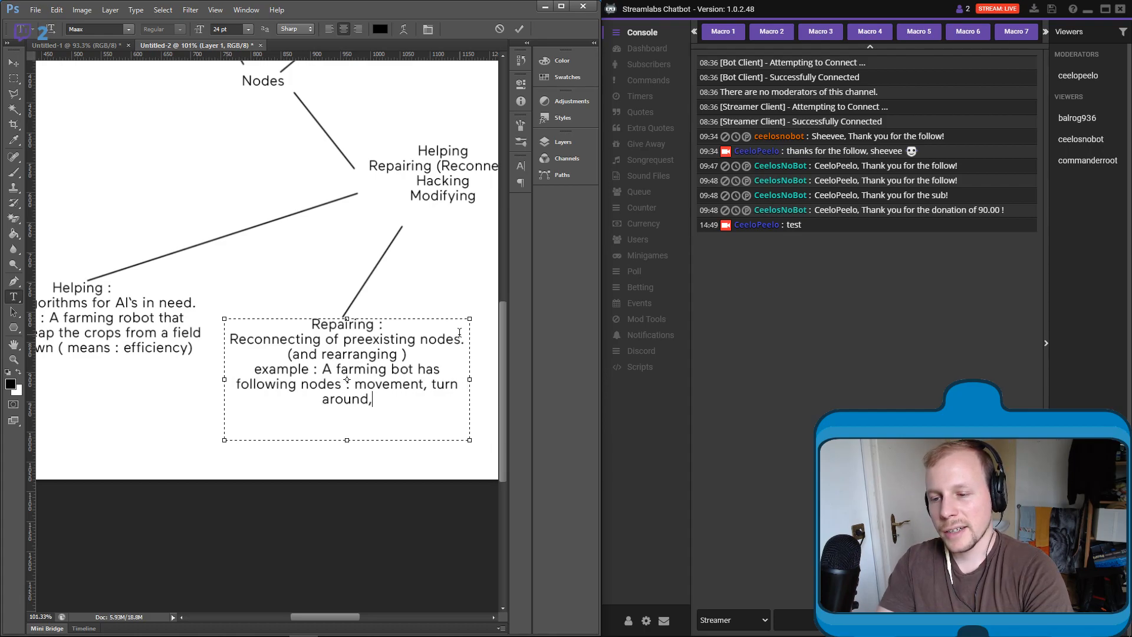
type(" c")
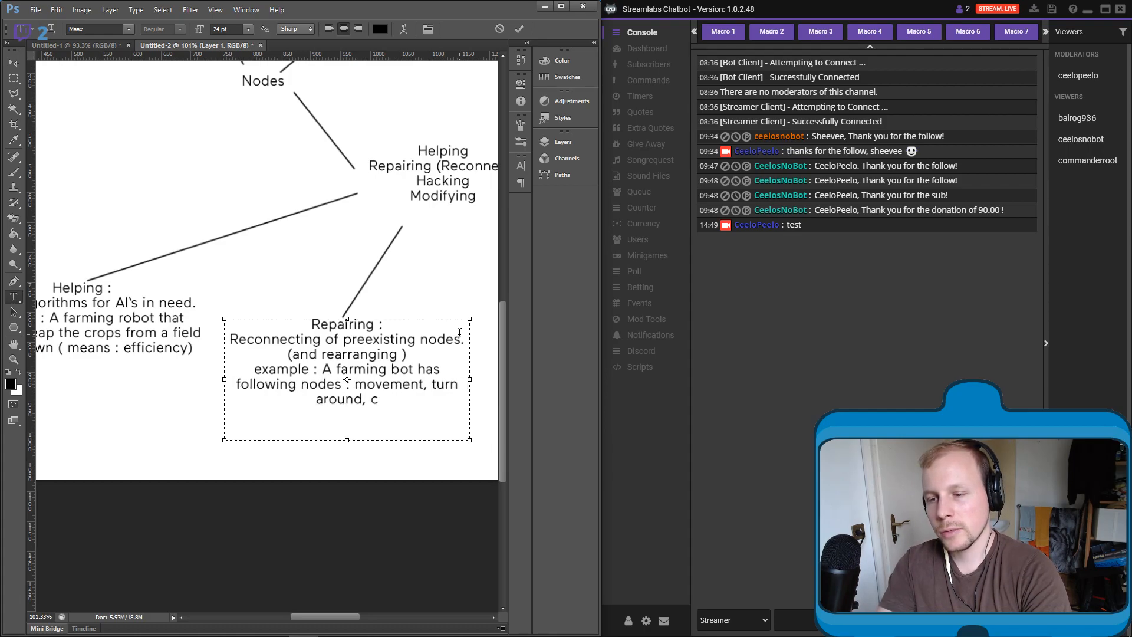
type("ondition : rea")
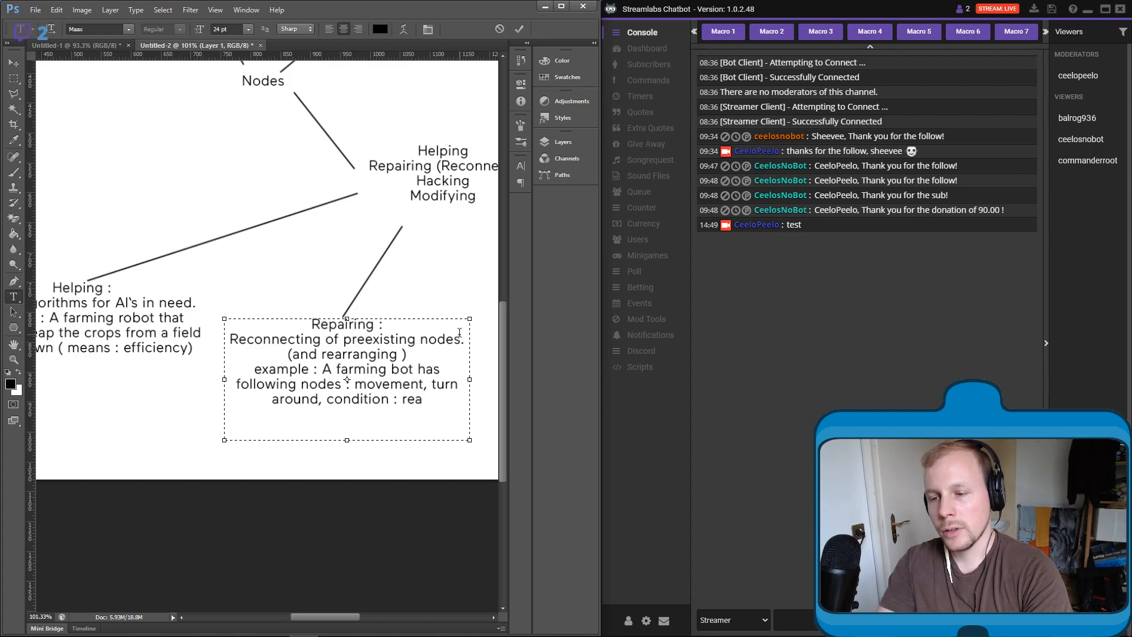
type("ched ed ge of field")
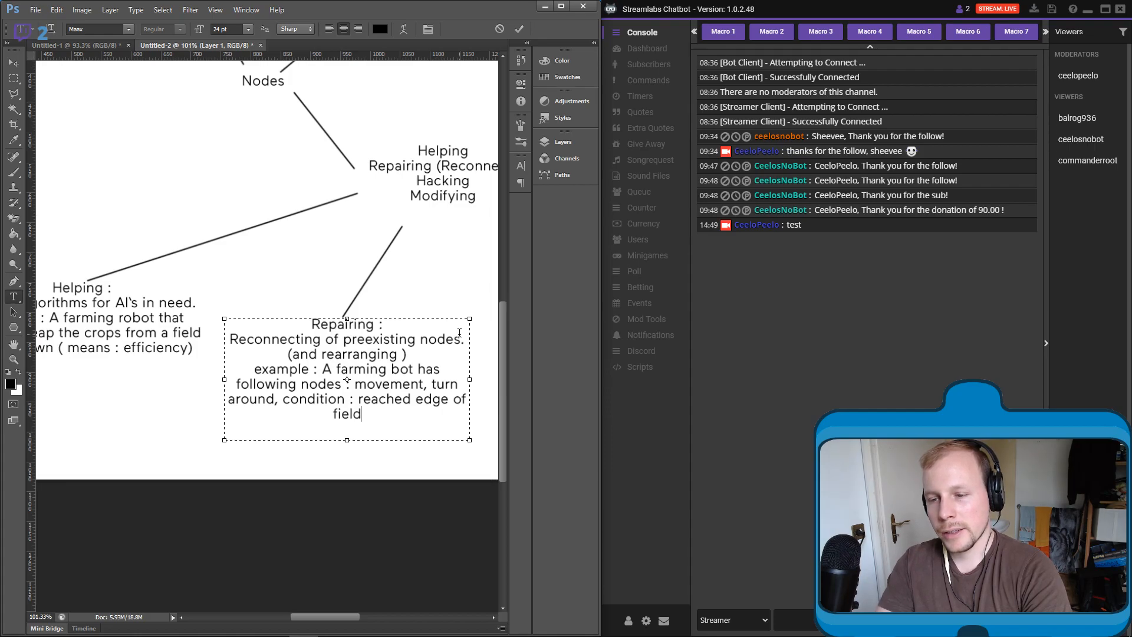
type(", ")
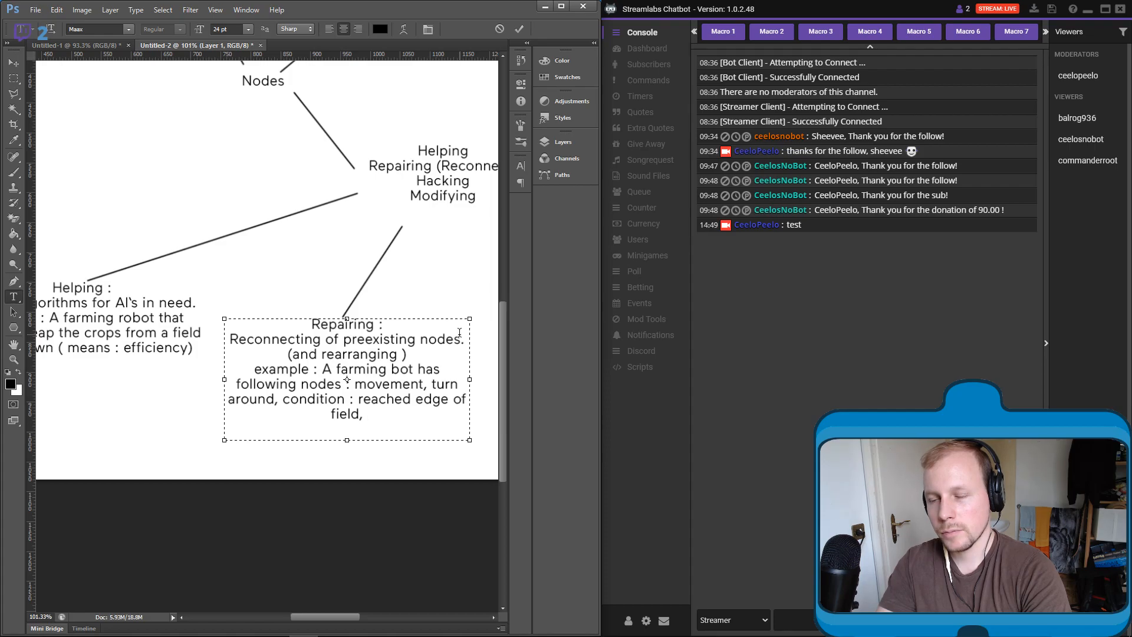
type("reap")
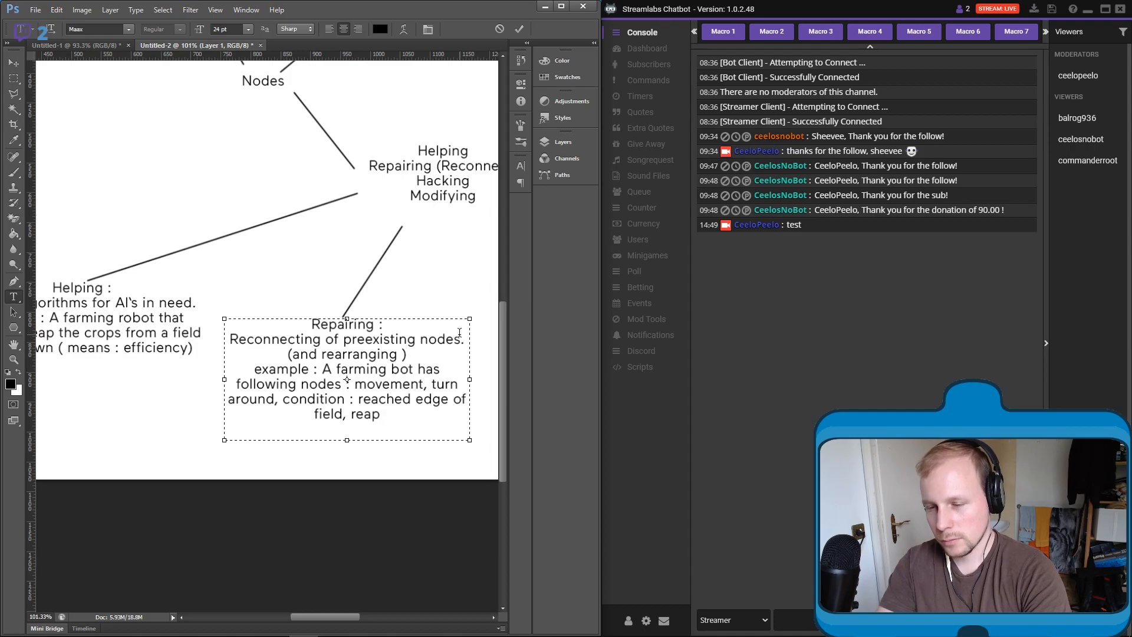
type(".")
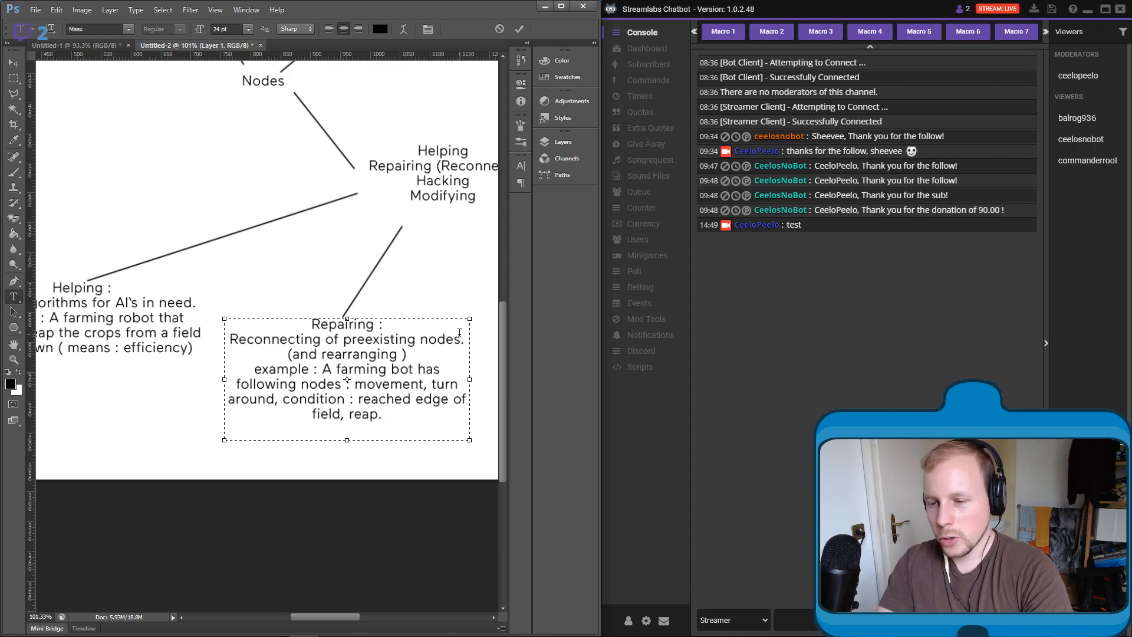
- Finish the Repairing example with ", reap. Reconnect them." and commit the text
type("Reconnect them")
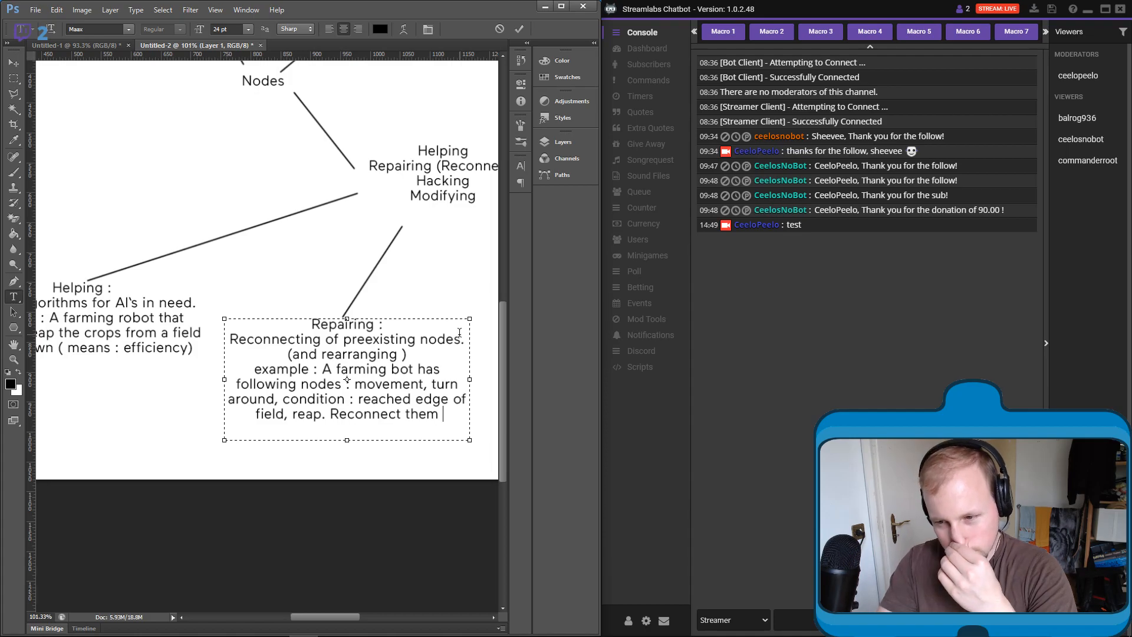
type(".")
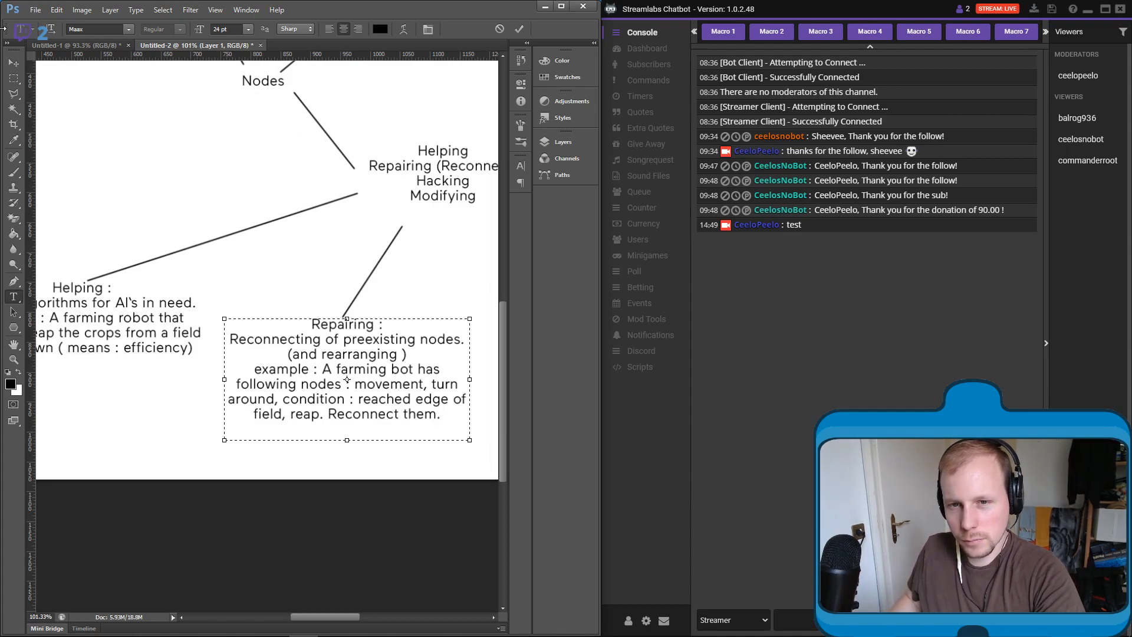
left_click(519, 30)
- Draw a third straight brush line on Layer 1 from below "Modifying" diagonally down to the right
left_click_drag(423, 246, 149, 239)
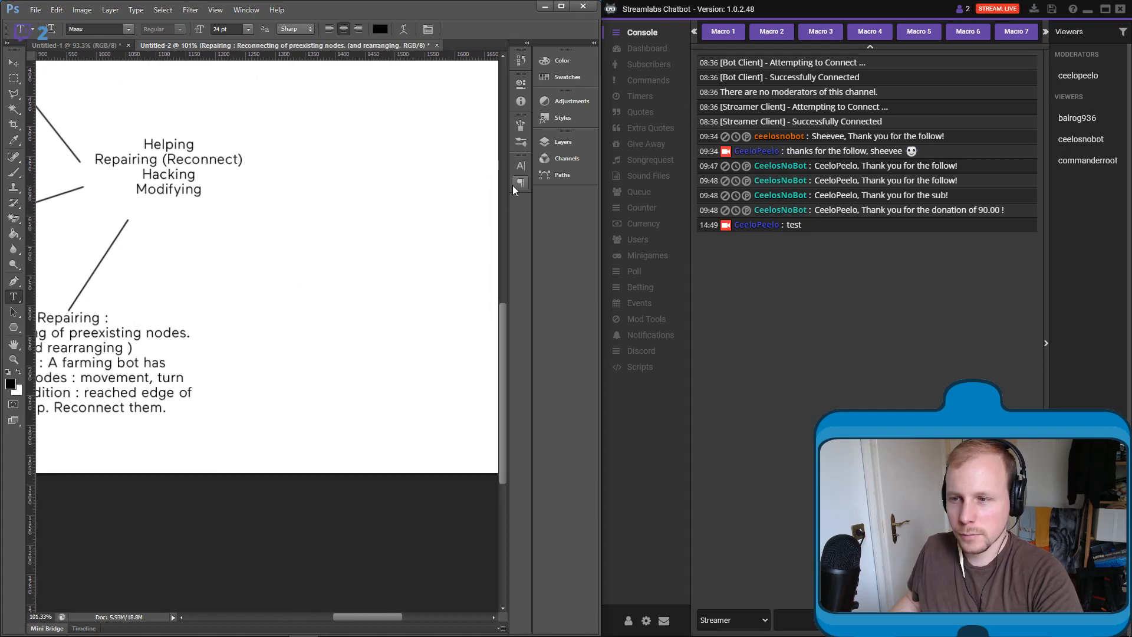
left_click(558, 143)
left_click(488, 330)
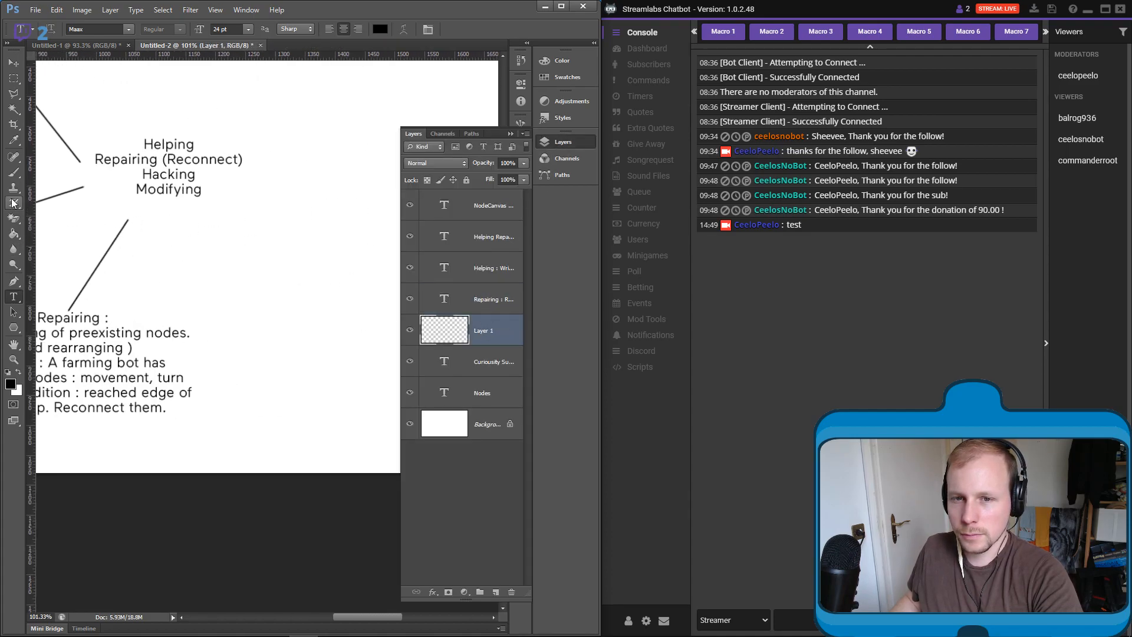
left_click(14, 172)
left_click(231, 222)
left_click(315, 322, "shift")
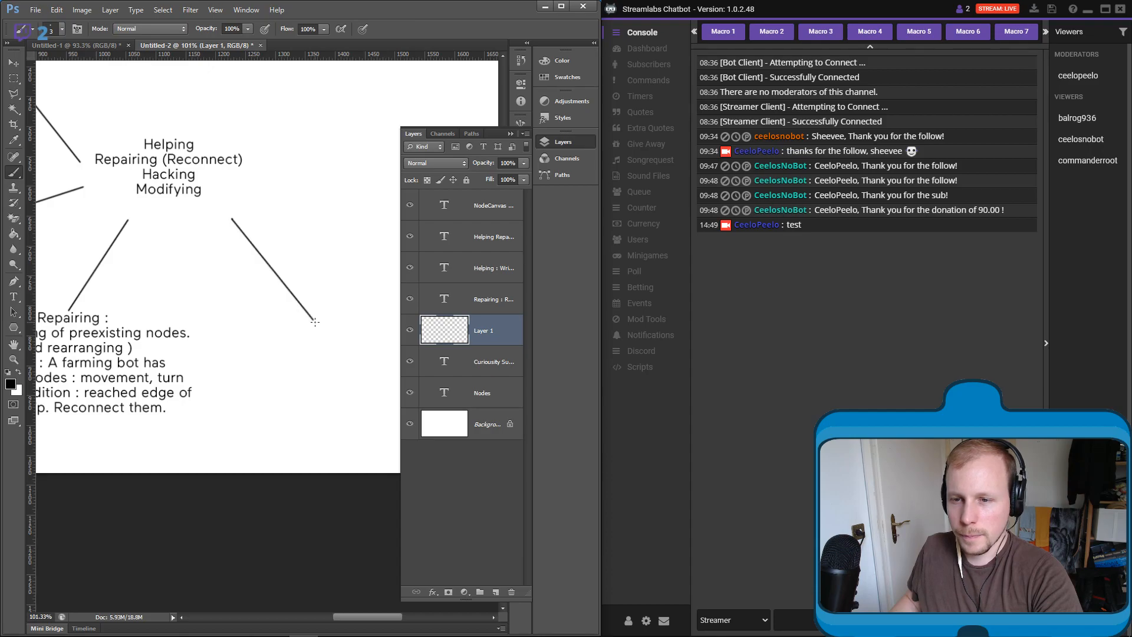
left_click(511, 133)
- Draw a text box at the lower end of the third line
left_click(13, 297)
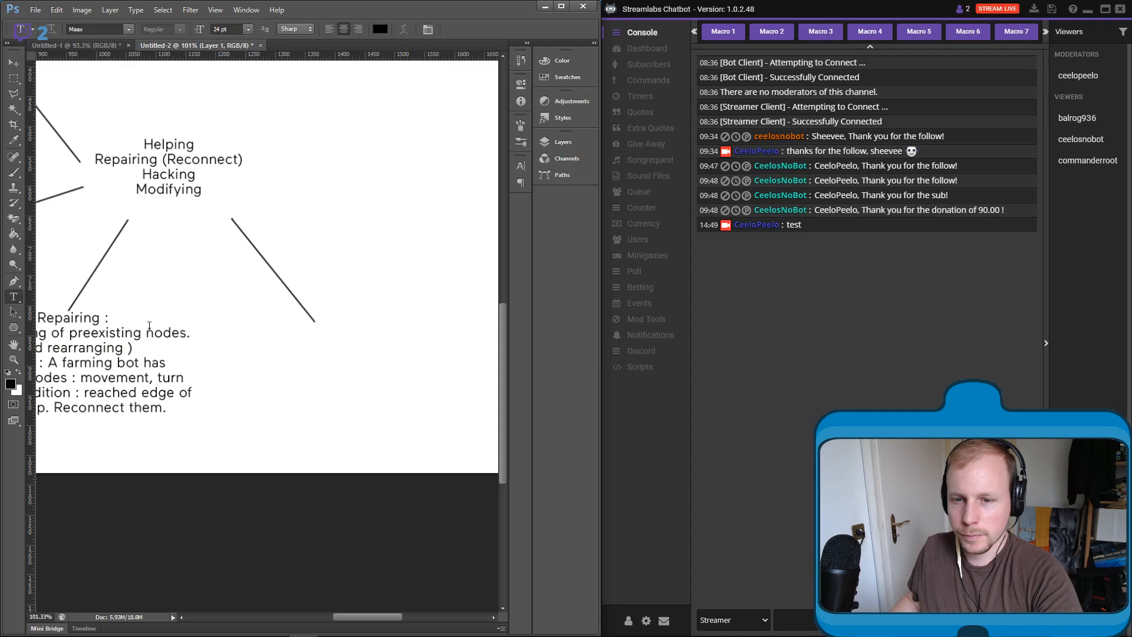
left_click_drag(243, 315, 455, 433)
- Switch to the browser window with the YouTube music playlist
key("alt+Tab")
key("Tab")
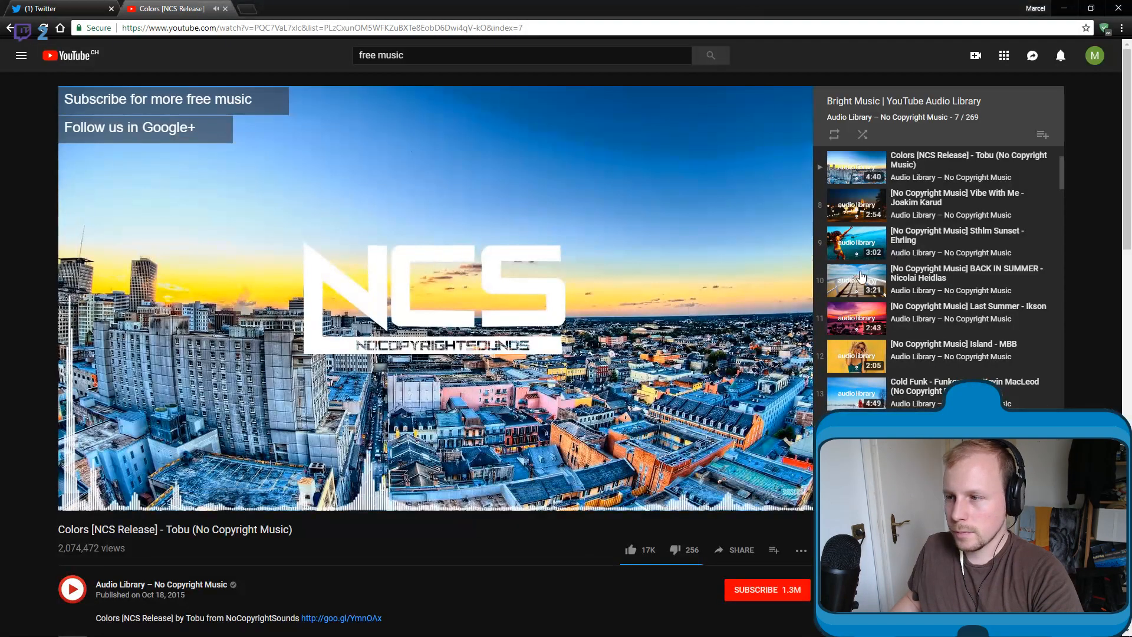
- Return to Photoshop with the Streamlabs Chatbot window beside it and enter the heading "Hacking :" in the empty text box
key("alt+Tab")
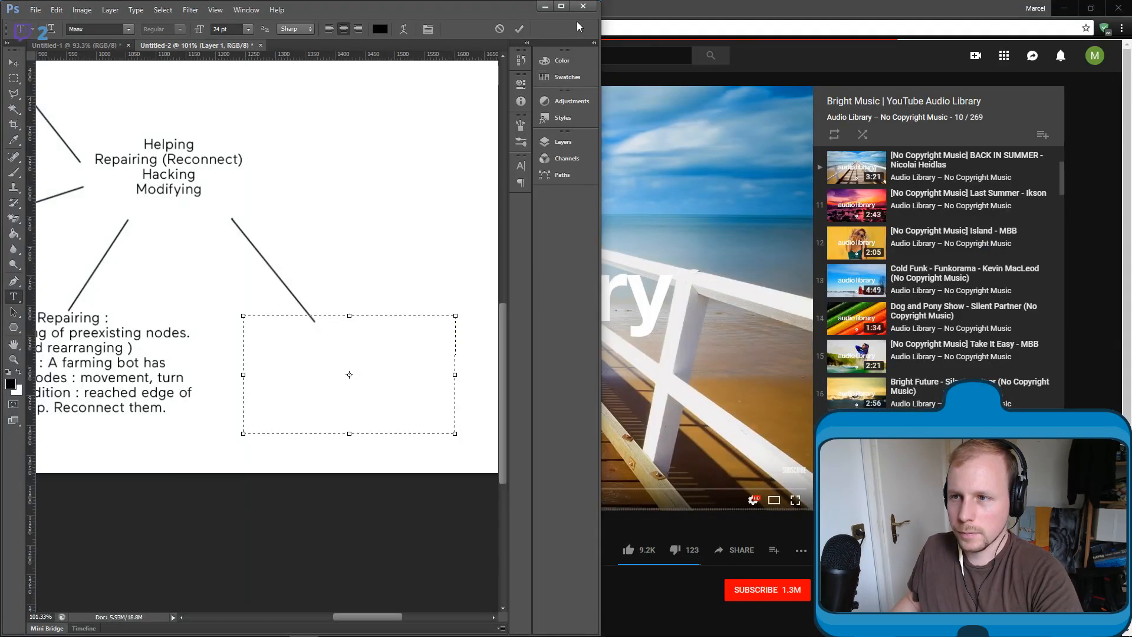
key("alt+Tab")
key("Tab")
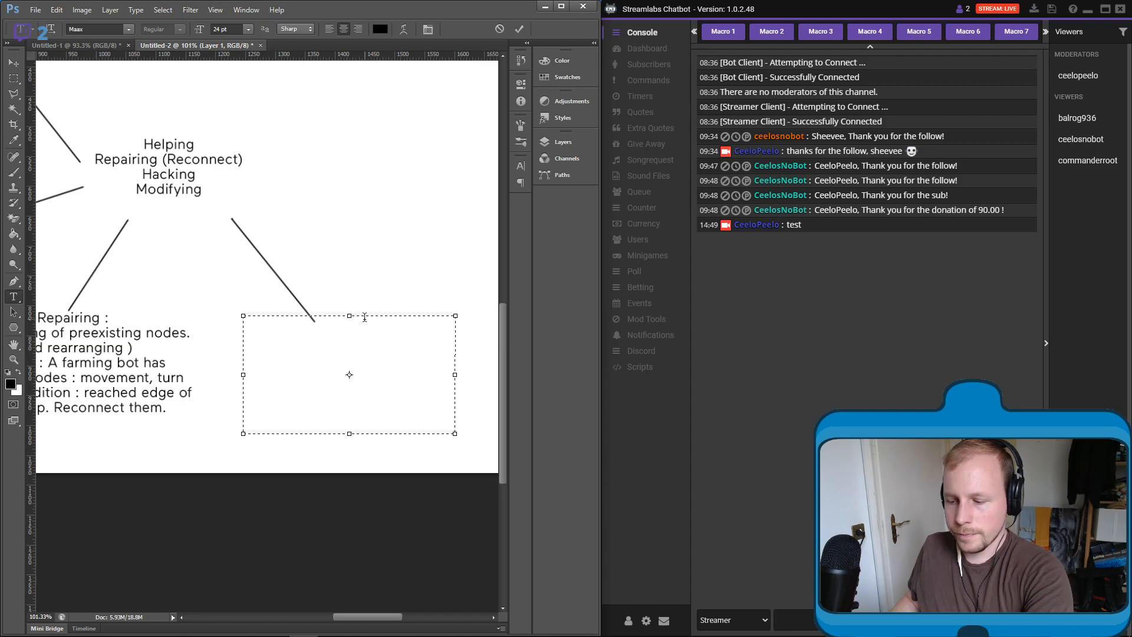
type("Hacking :")
key("Return")
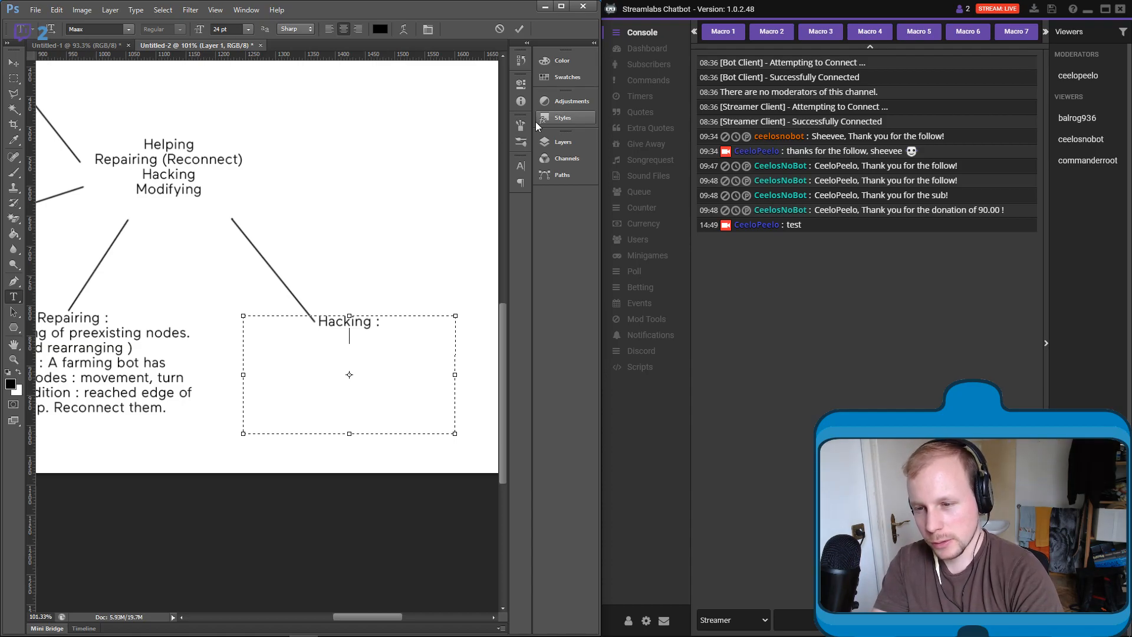
- Add the line "Changing systems." under the Hacking heading, followed by "Example : guardian robot patroling." on a new line
type("Changing ")
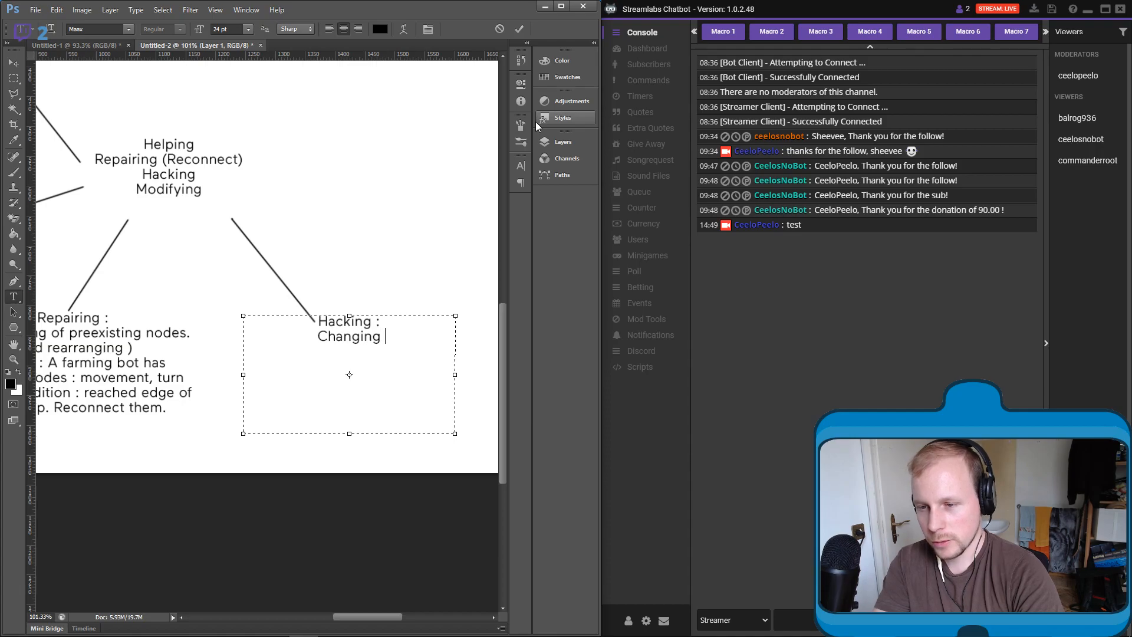
type("systems.")
key("Return")
type("E")
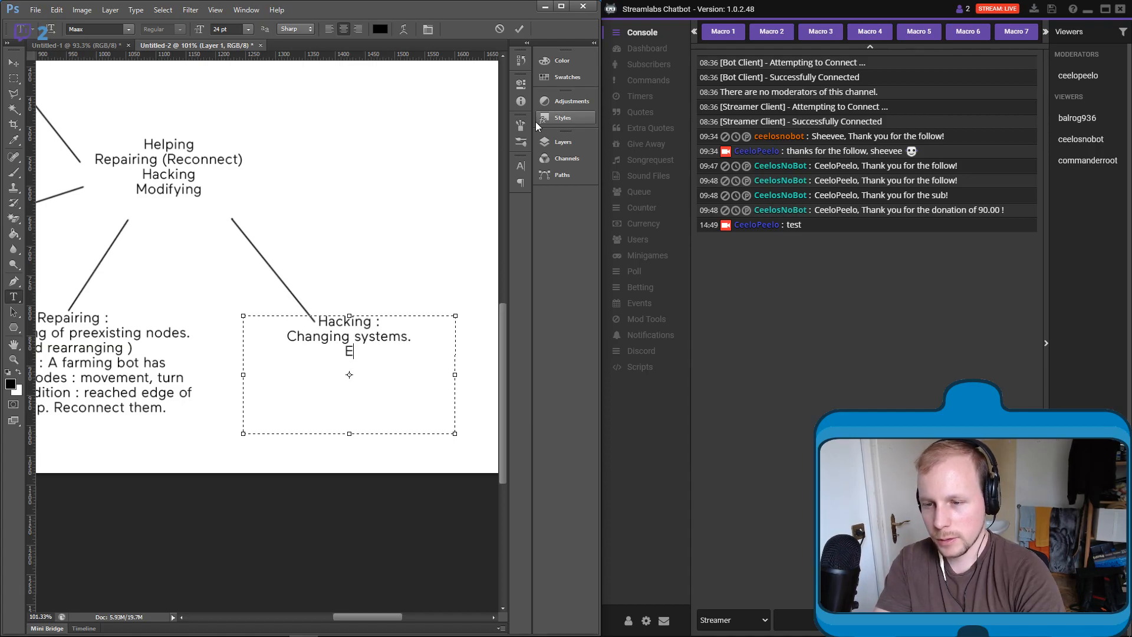
type("xample : guard")
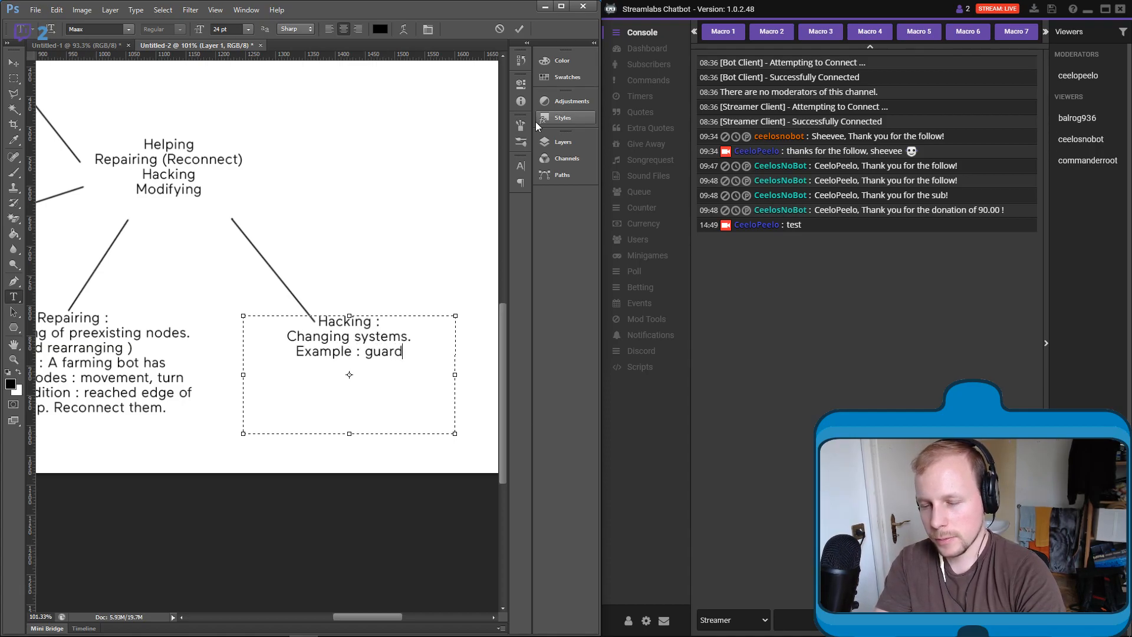
type("ian ro")
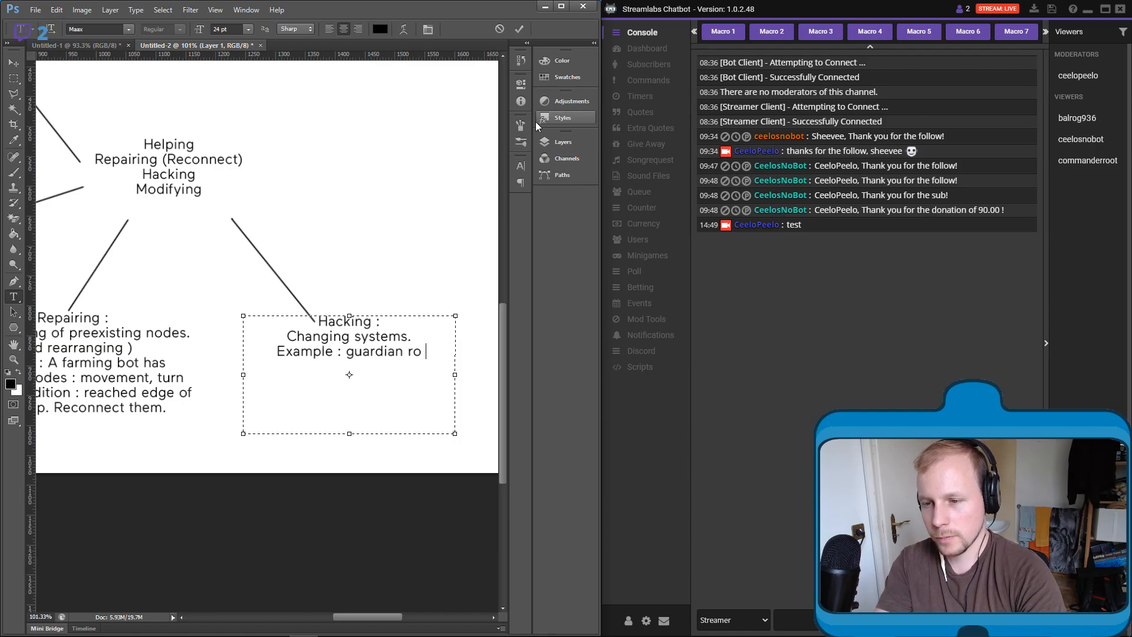
type("bot patroling.")
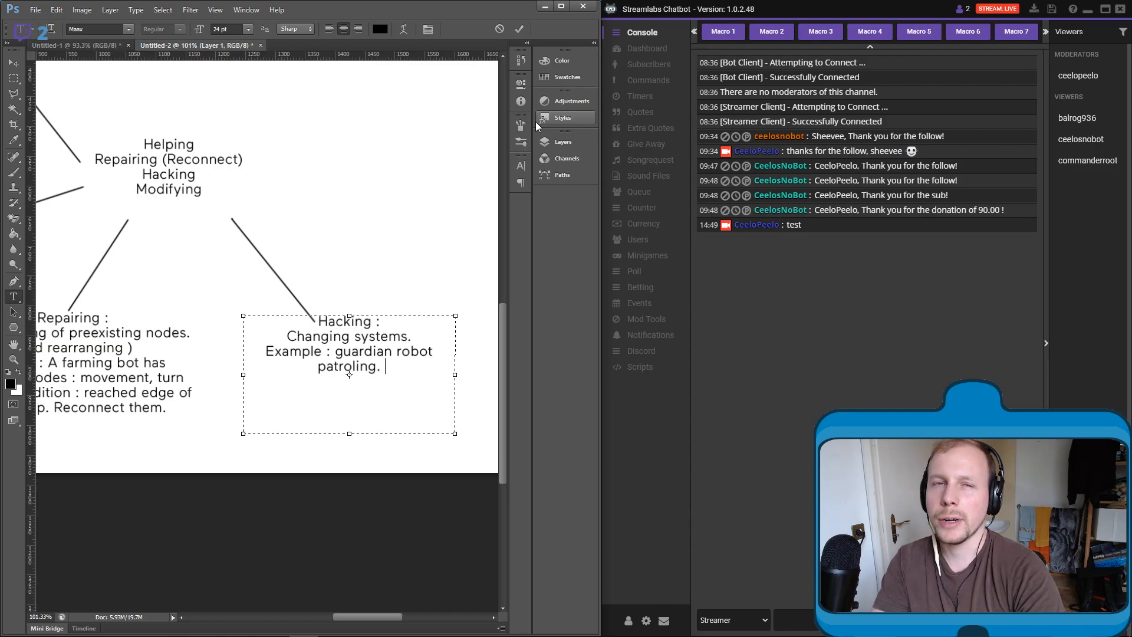
- Continue the Hacking example with "Changing it's target type from robots to plants"
type("Change")
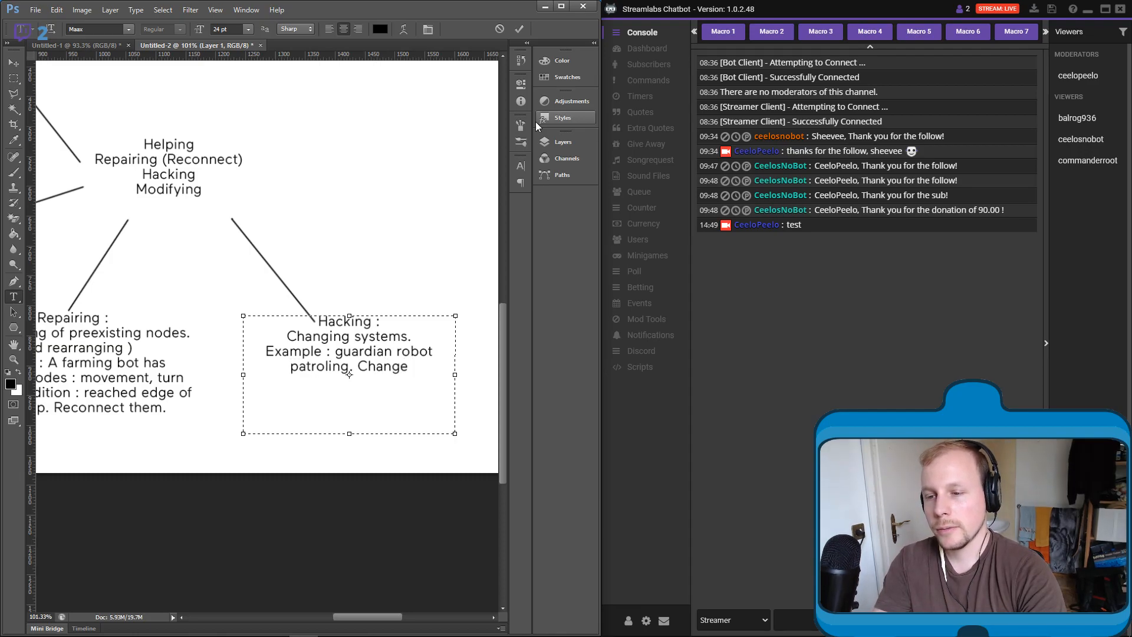
key("BackSpace")
type("ing it's t arget ")
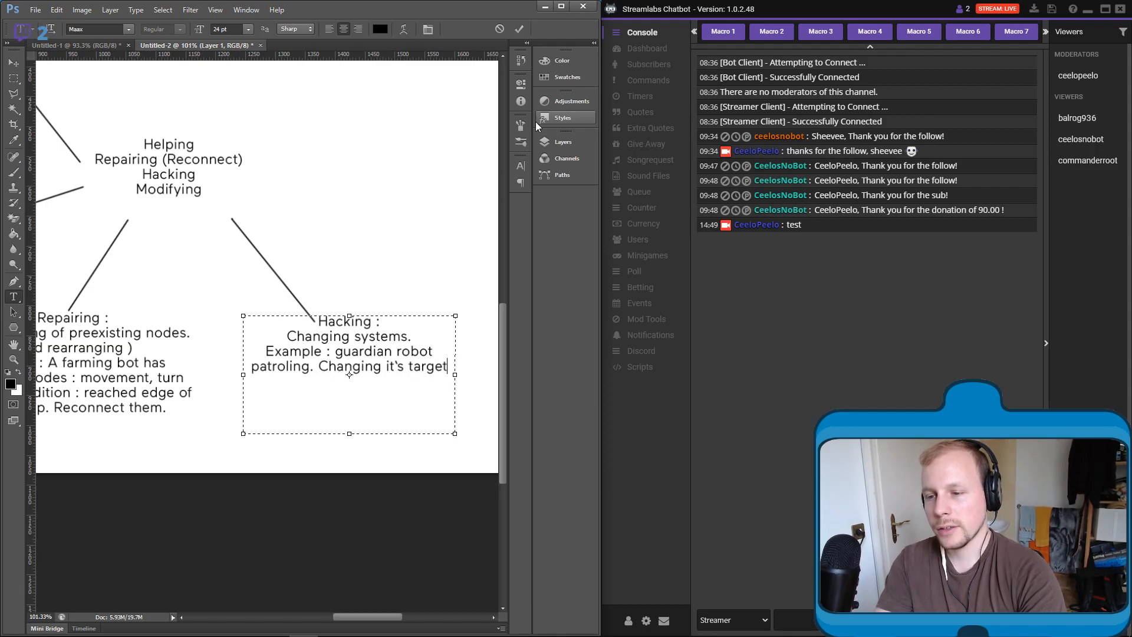
type("type from ")
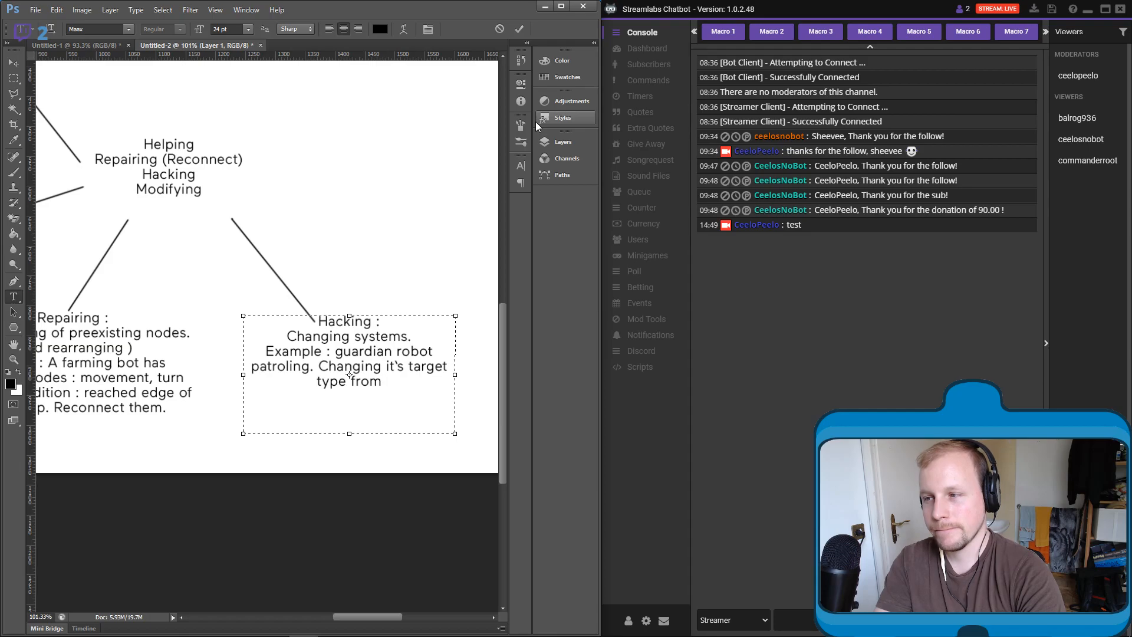
type("robots to ")
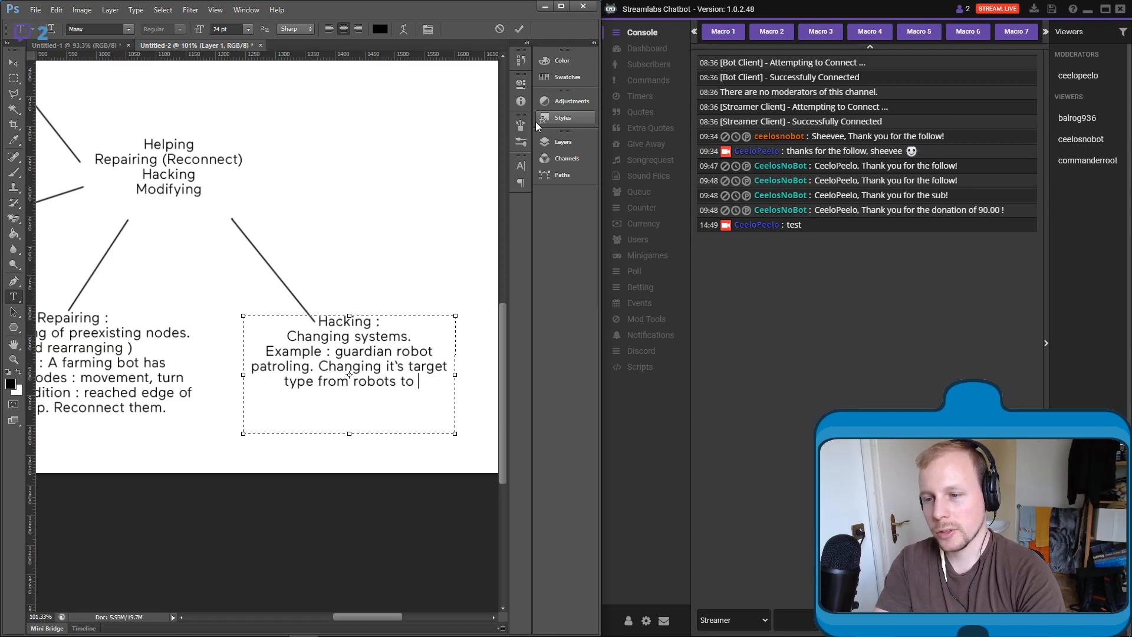
type("pl")
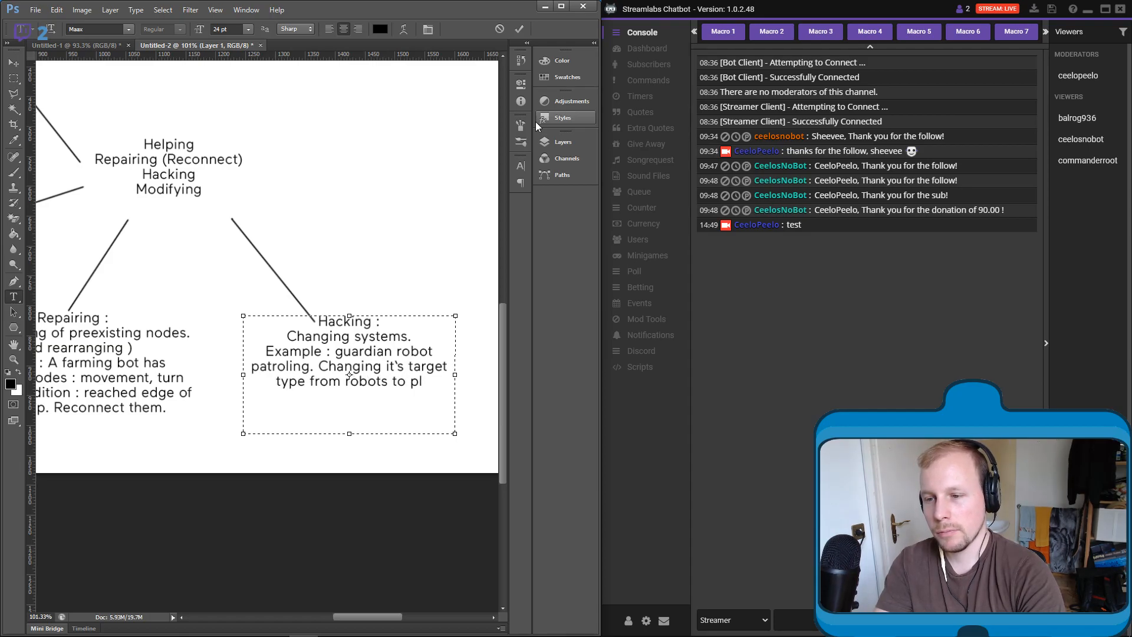
type("ants")
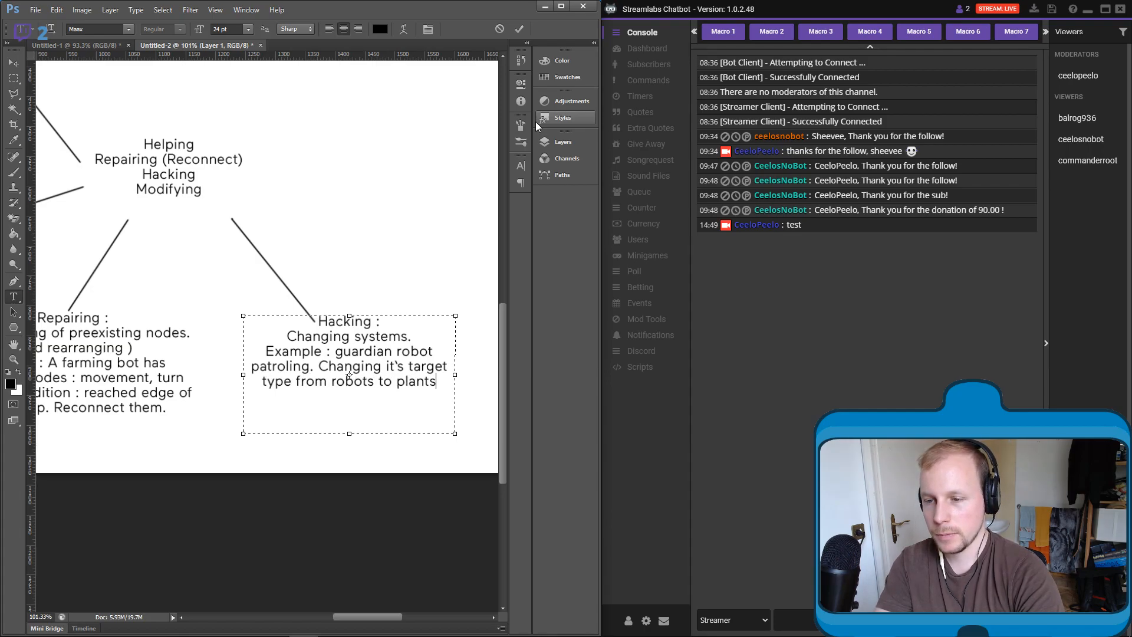
type(", re")
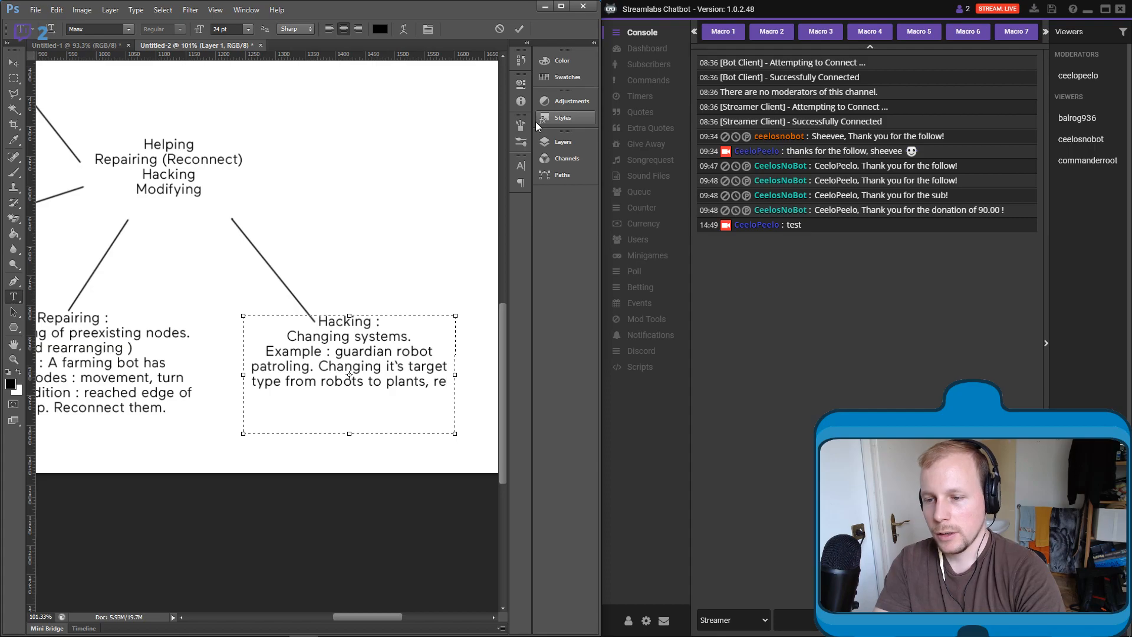
type("sult")
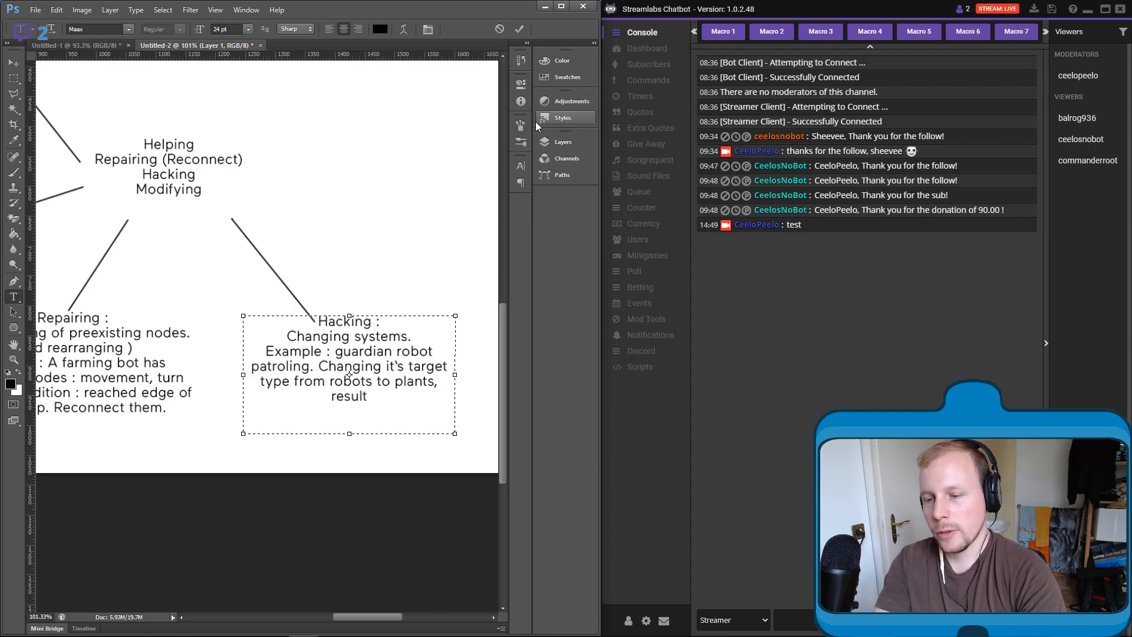
type("ing")
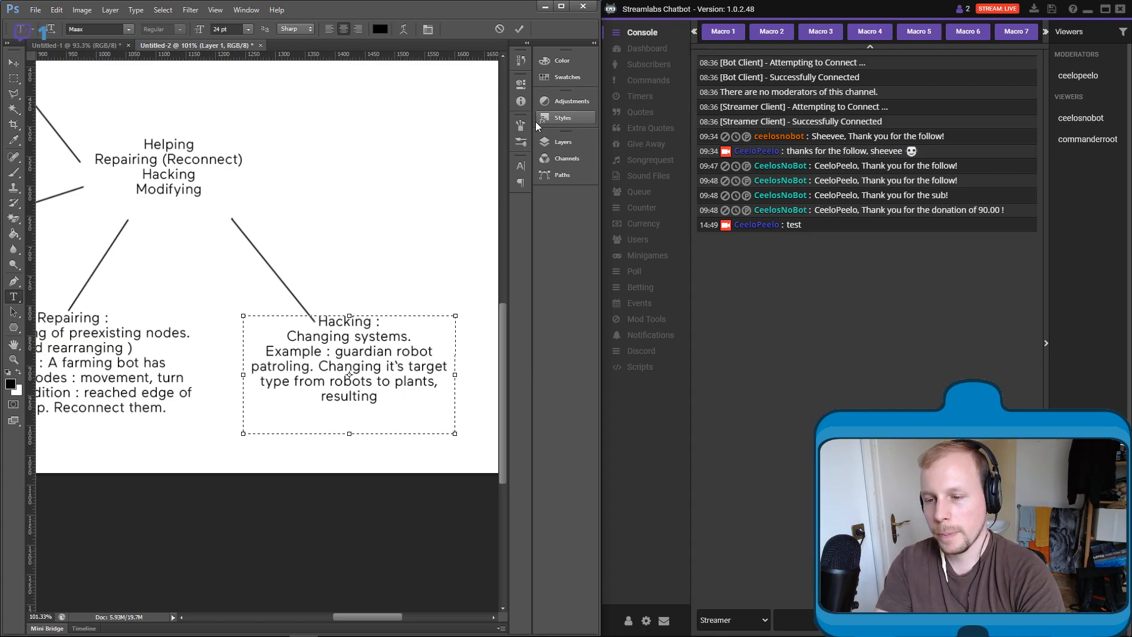
- Extend the Hacking example with ", resulting in a guardian"
type("in ")
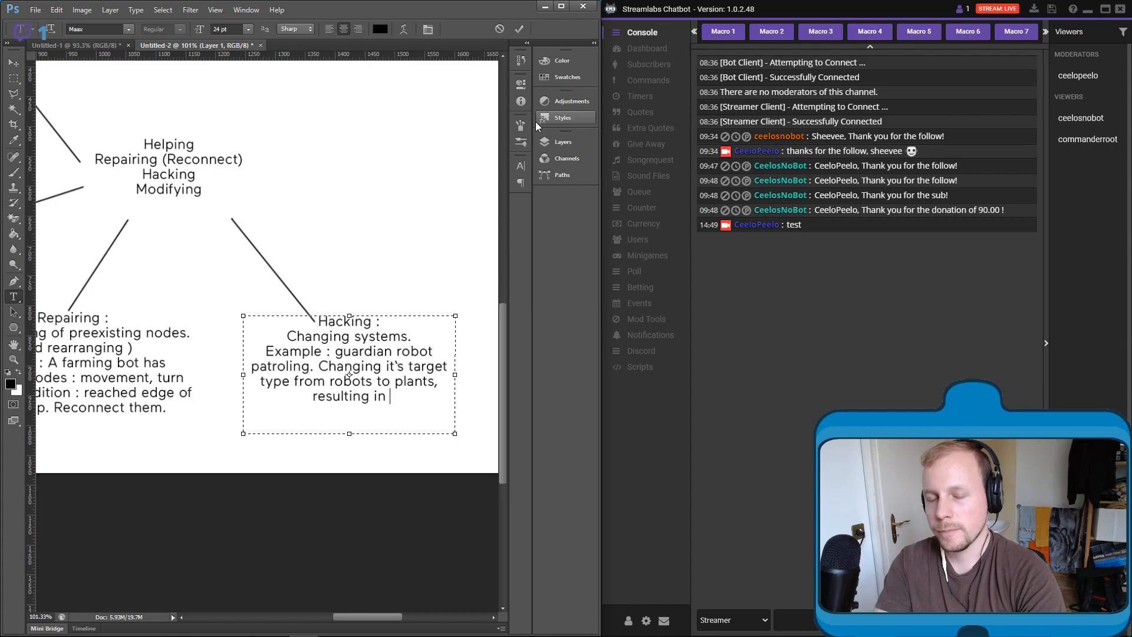
type("a")
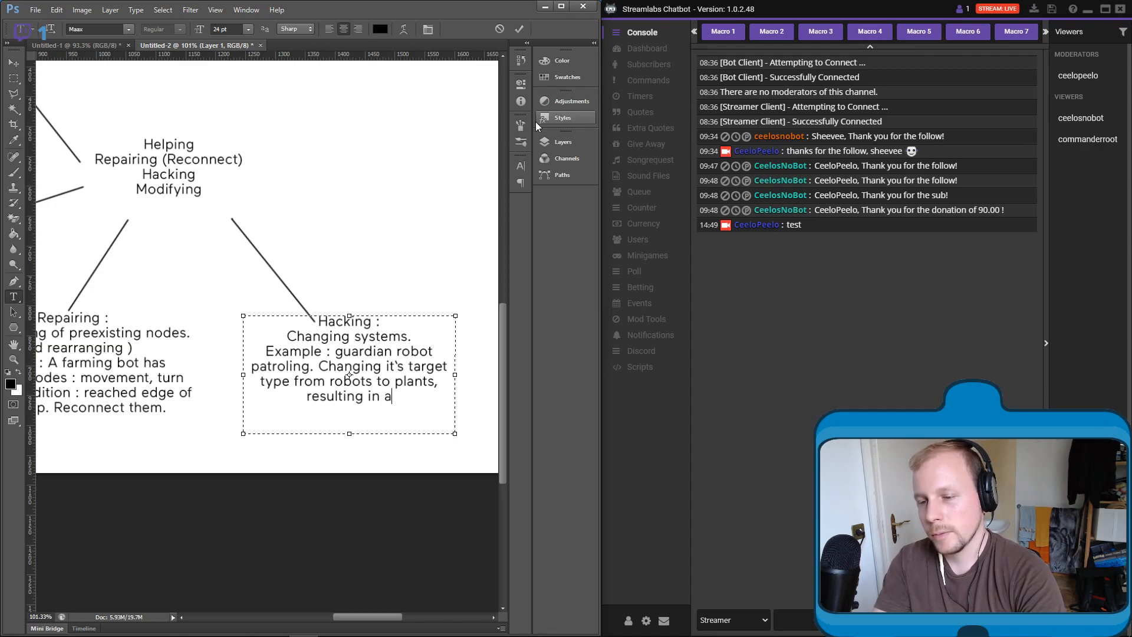
type(" guardiang tha")
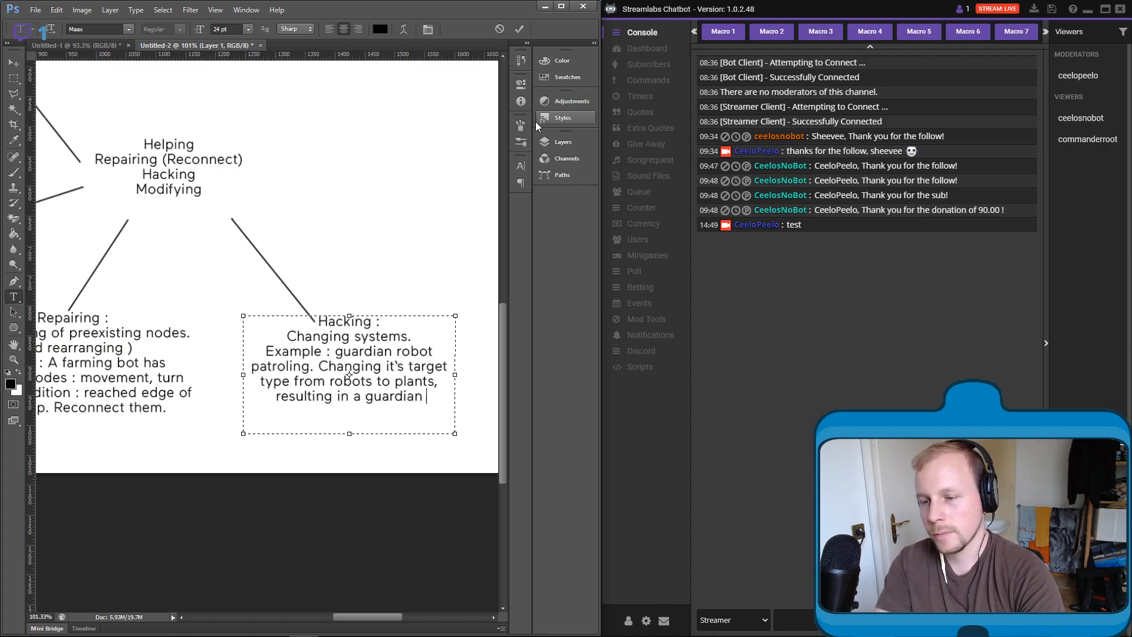
key("BackSpace")
key("BackSpace")
key("BackSpace")
key("BackSpace")
key("BackSpace")
- Finish the Hacking example with "that chases plants instead of you." and commit the text
type("that cha")
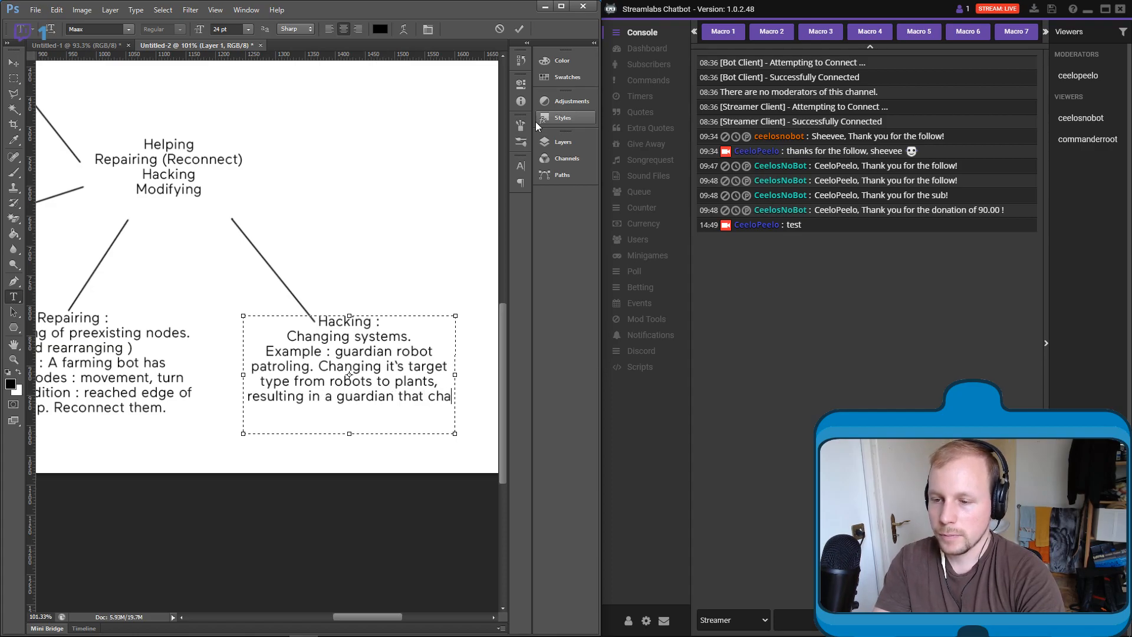
type("ses plants ")
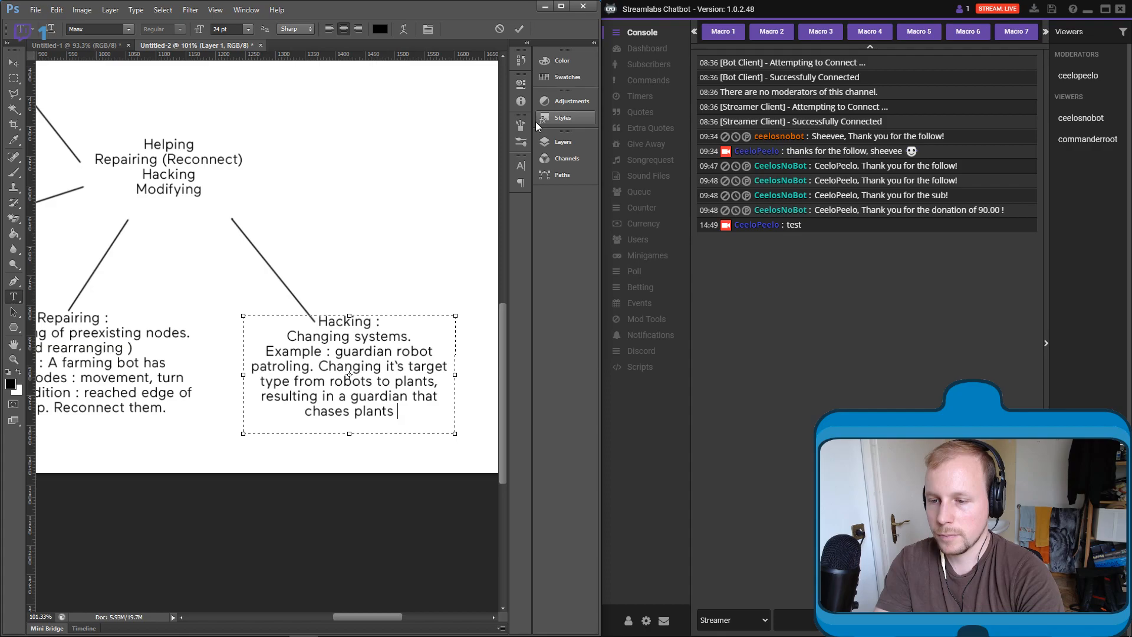
type("instead of you.")
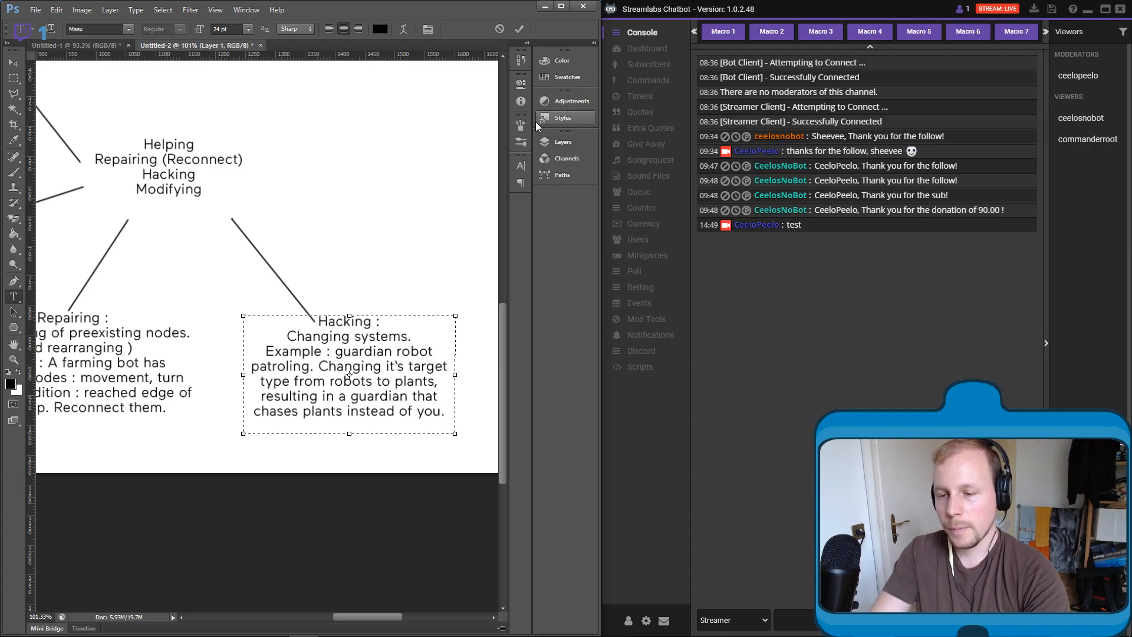
left_click(14, 77)
- Draw a nearly horizontal straight brush line on Layer 1, running rightward from beside "Repairing (Reconnect)"
left_click_drag(362, 230, 354, 230)
scroll(324, 236, "up", 2)
scroll(326, 257, "down", 2)
scroll(326, 256, "down", 4)
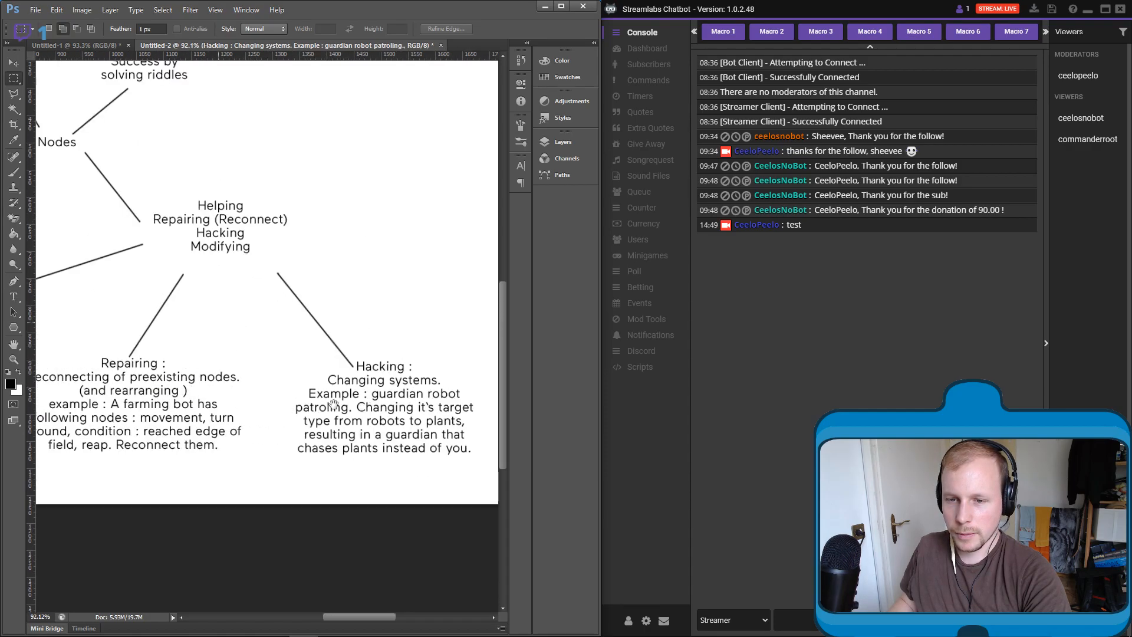
scroll(376, 393, "down", 1)
left_click_drag(426, 371, 307, 363)
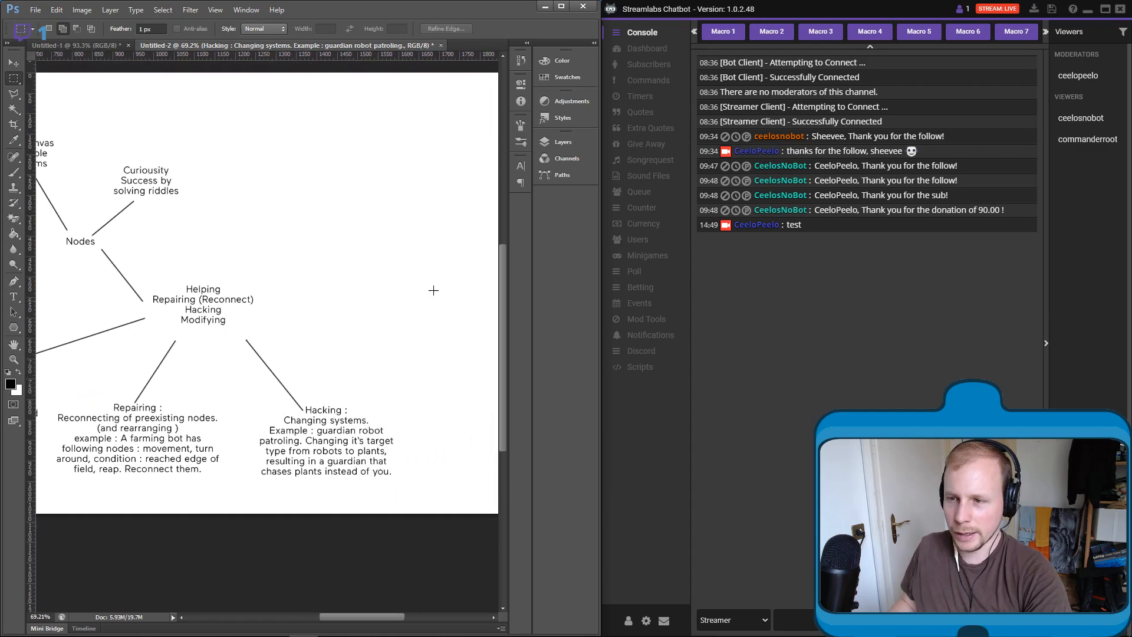
left_click(560, 144)
left_click(466, 361)
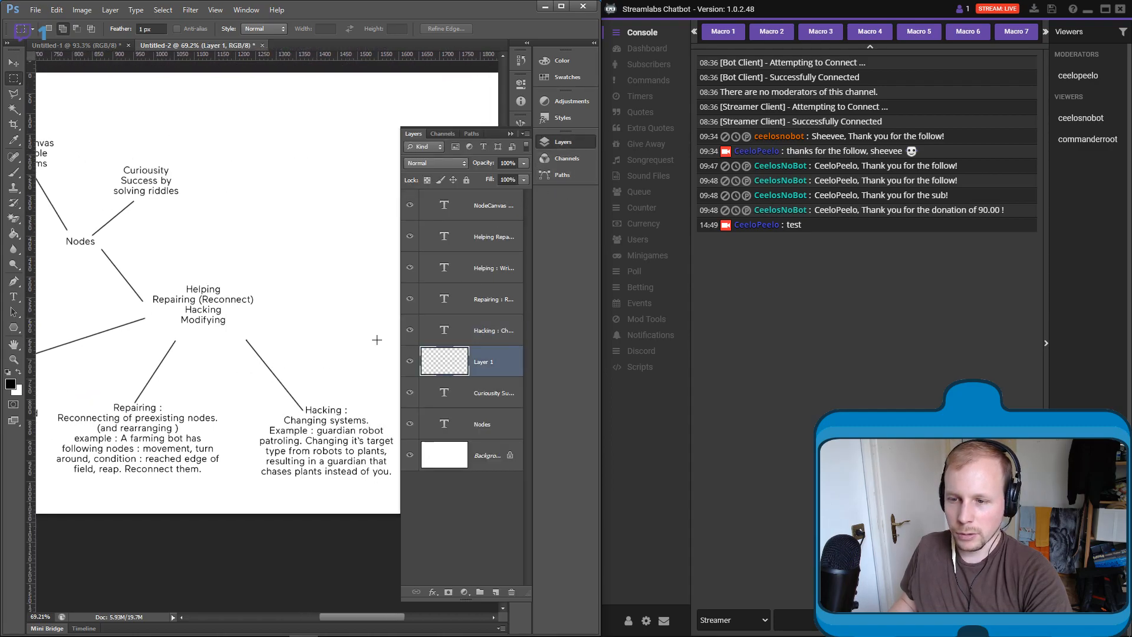
key("b")
left_click(370, 300, "shift")
left_click(509, 134)
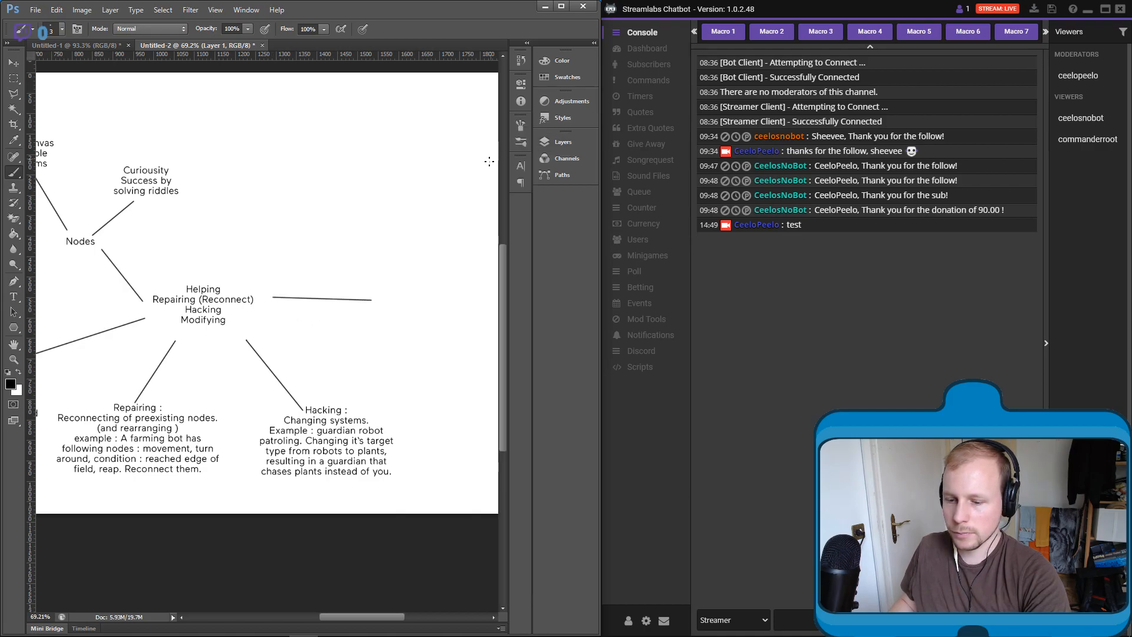
- Draw a text box at the far end of the horizontal line and enter the heading "Modifying :"
key("t")
left_click_drag(379, 279, 505, 382)
type("Modifying :")
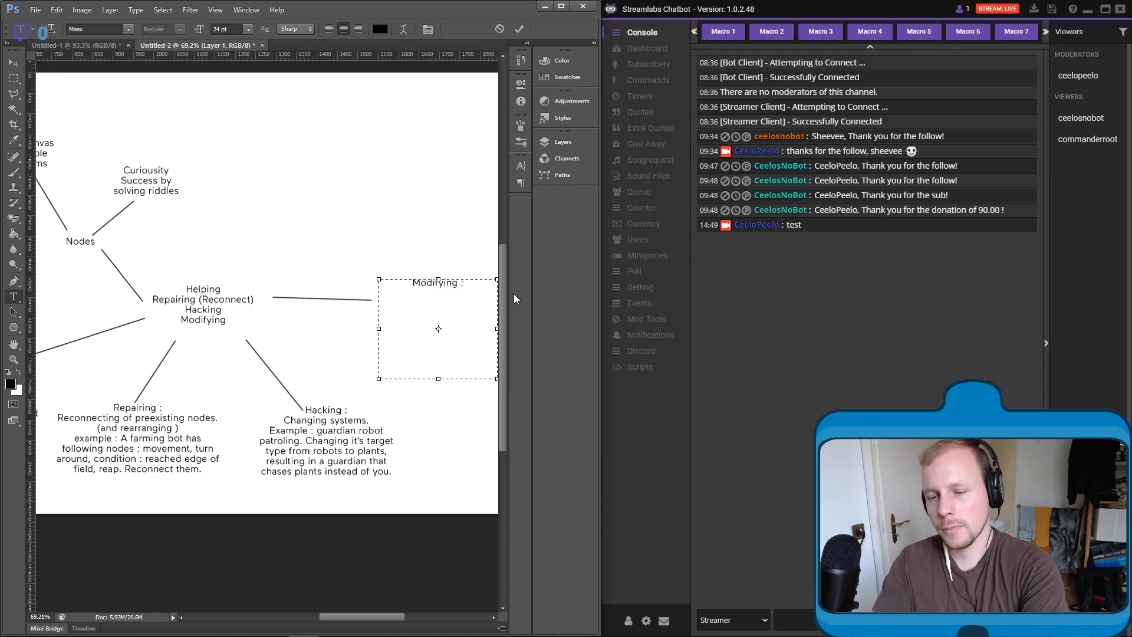
key("Return")
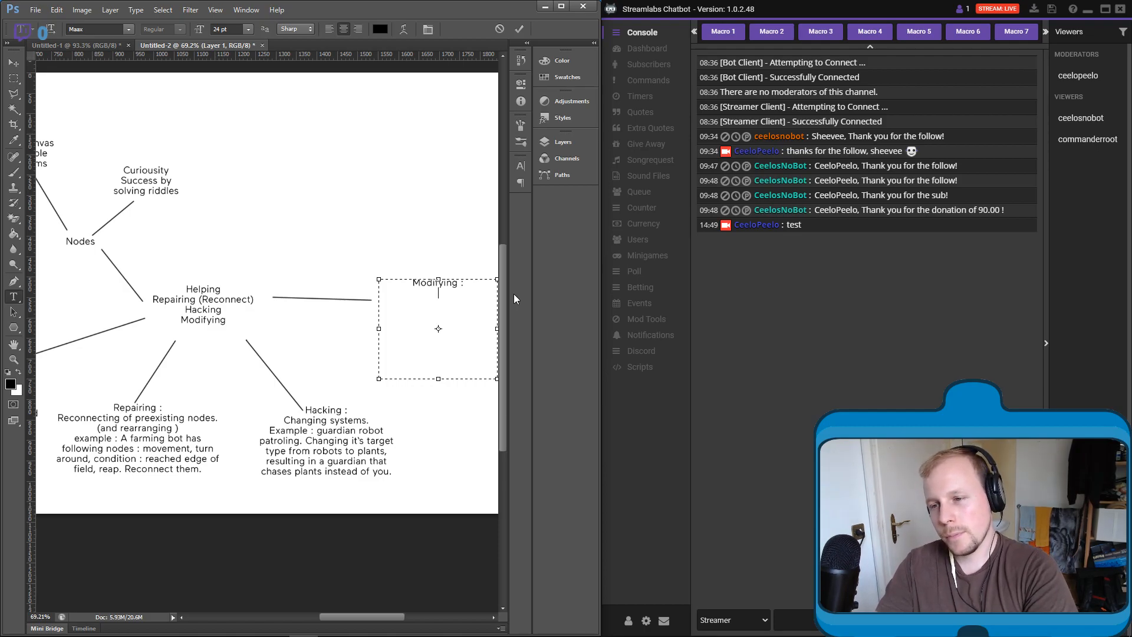
- Describe Modifying below its heading with "Process along the game. You get new action tasks for your robot."
type("Process ")
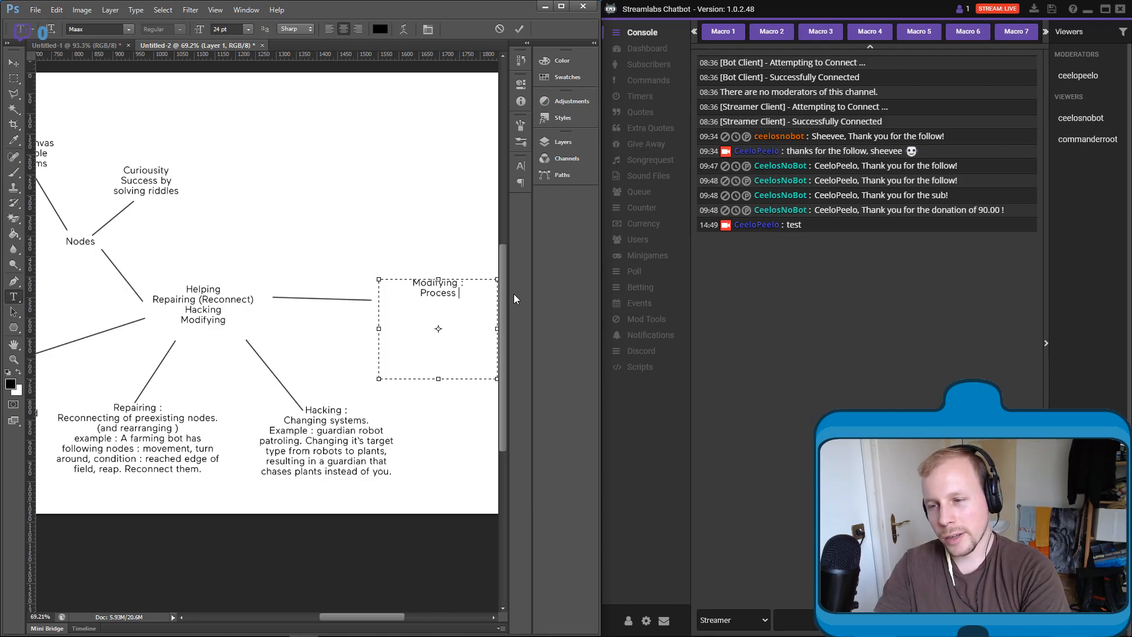
type("along the game")
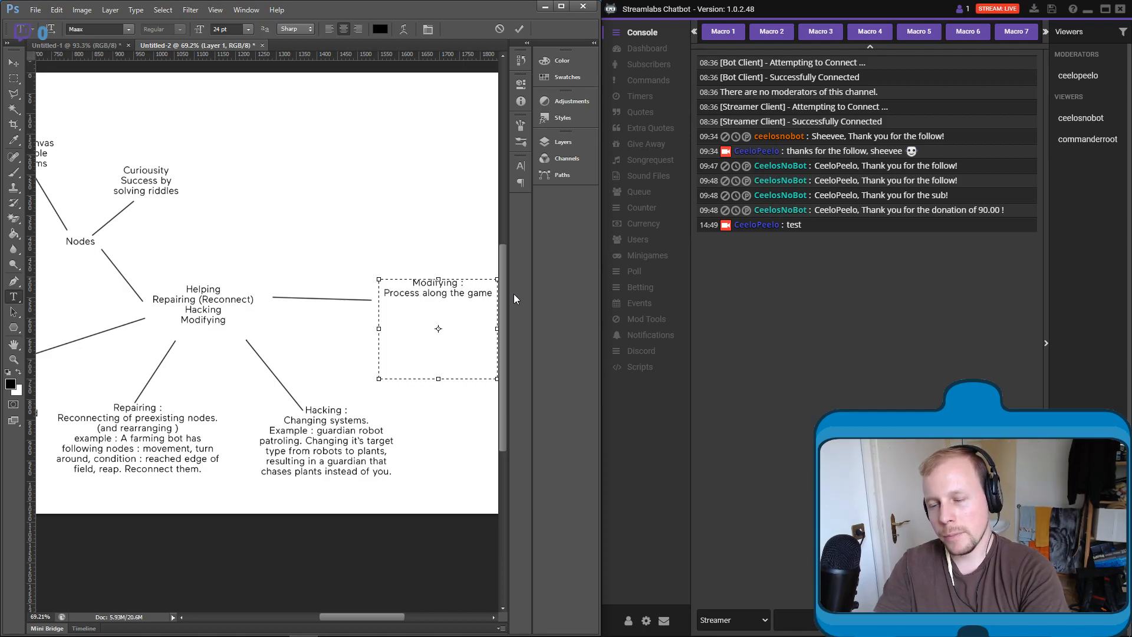
type(". ")
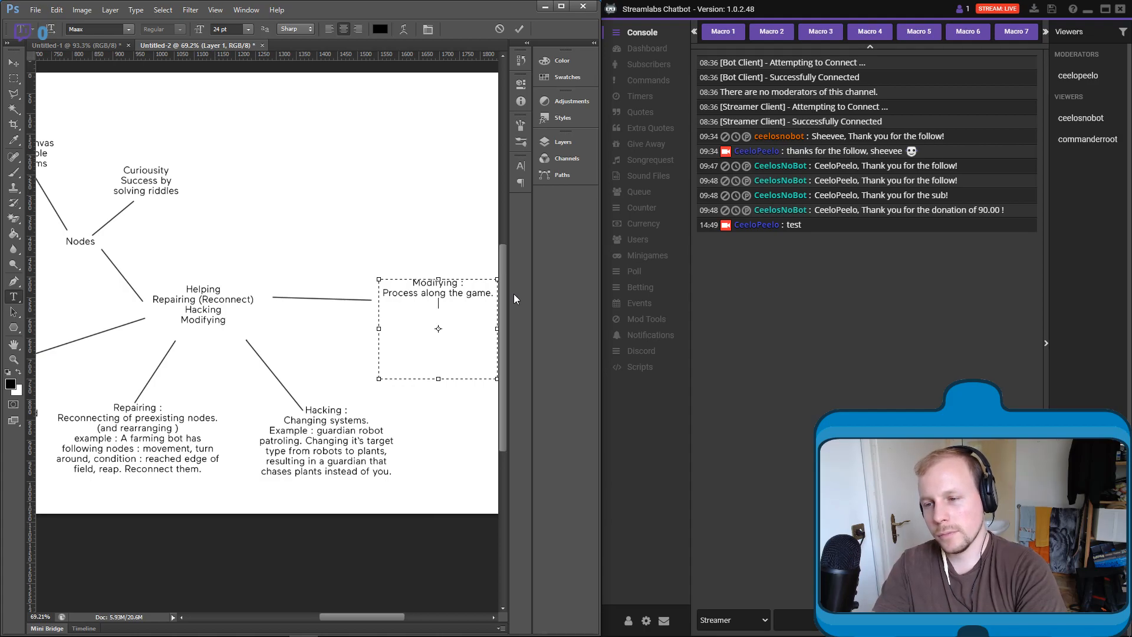
type("You get new")
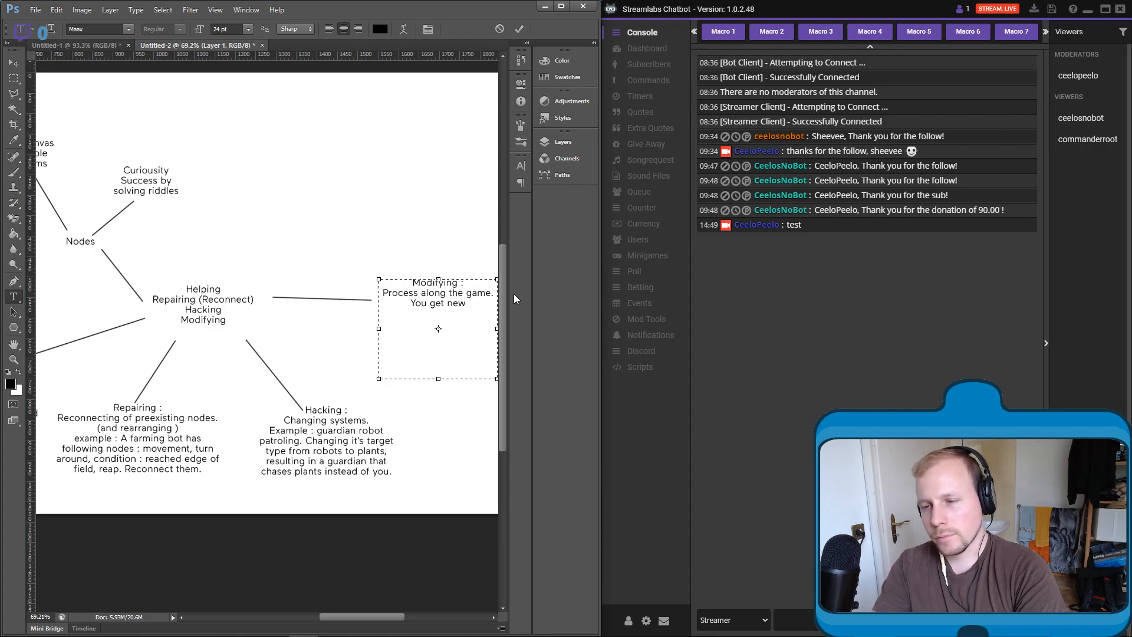
type(" a")
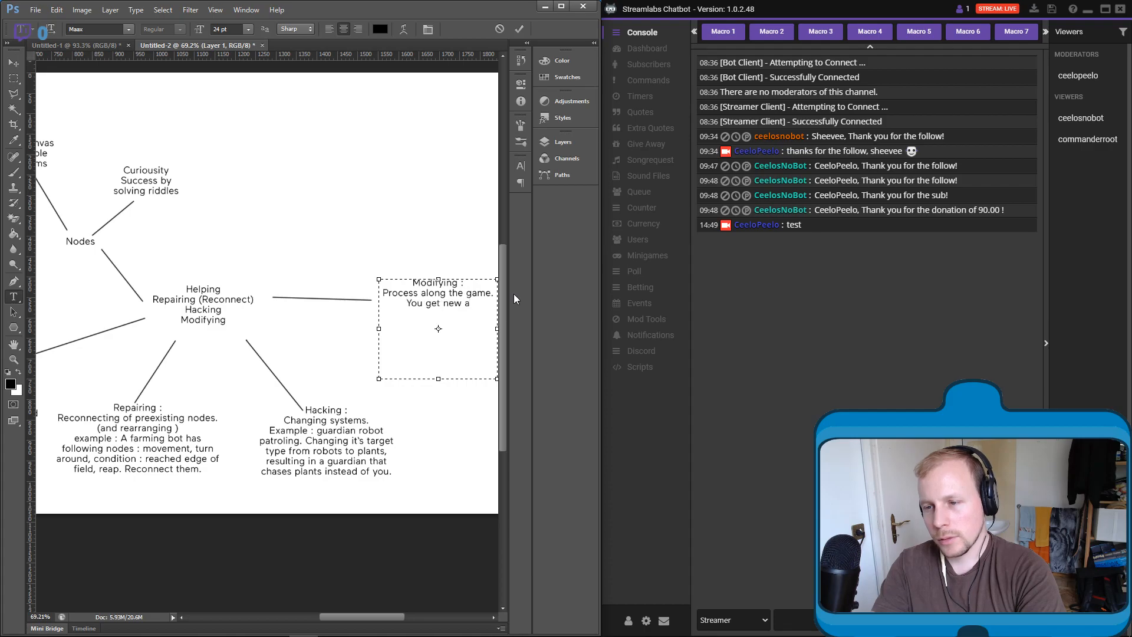
type("ction tasks f")
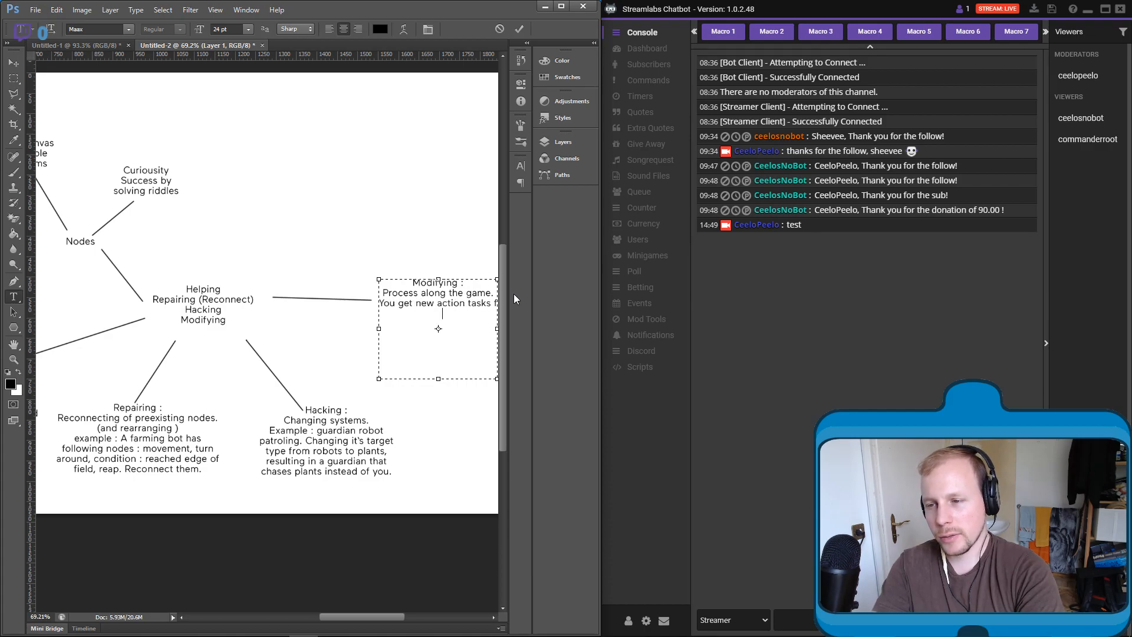
type("or your robot")
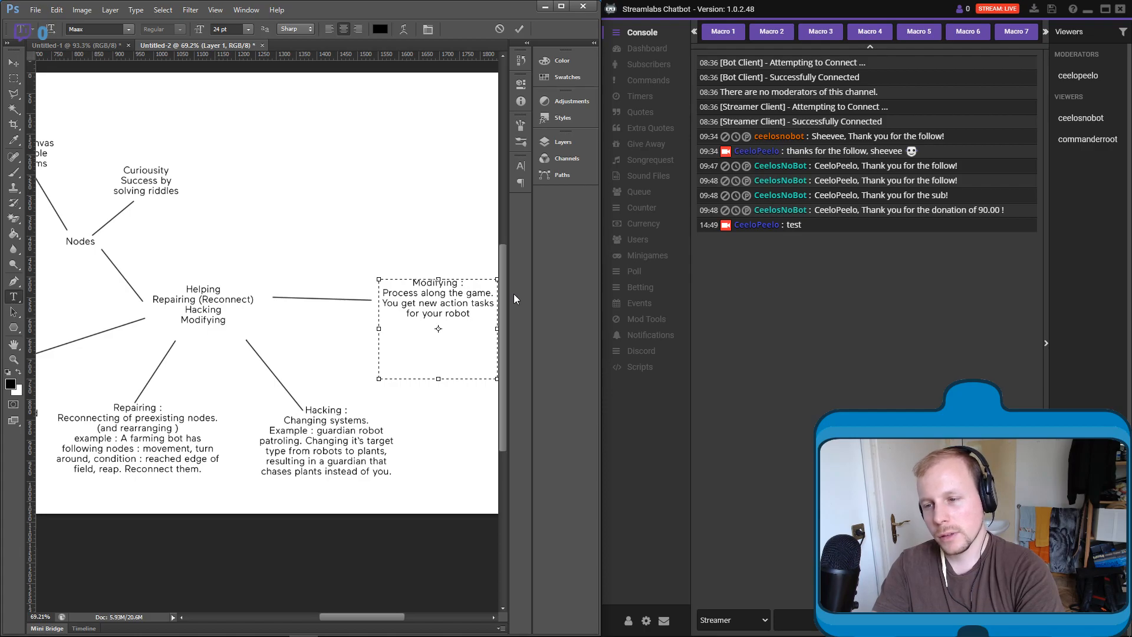
type(".")
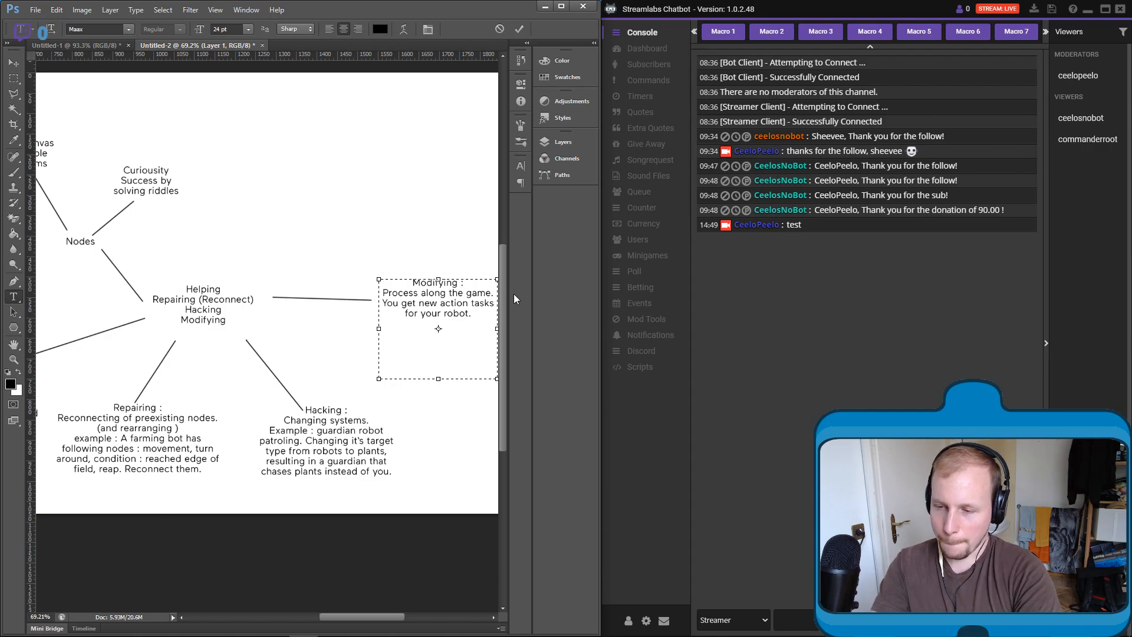
- Add the example "Hook an input node (keycode : a) to moving forward" to the Modifying text
type("Ho")
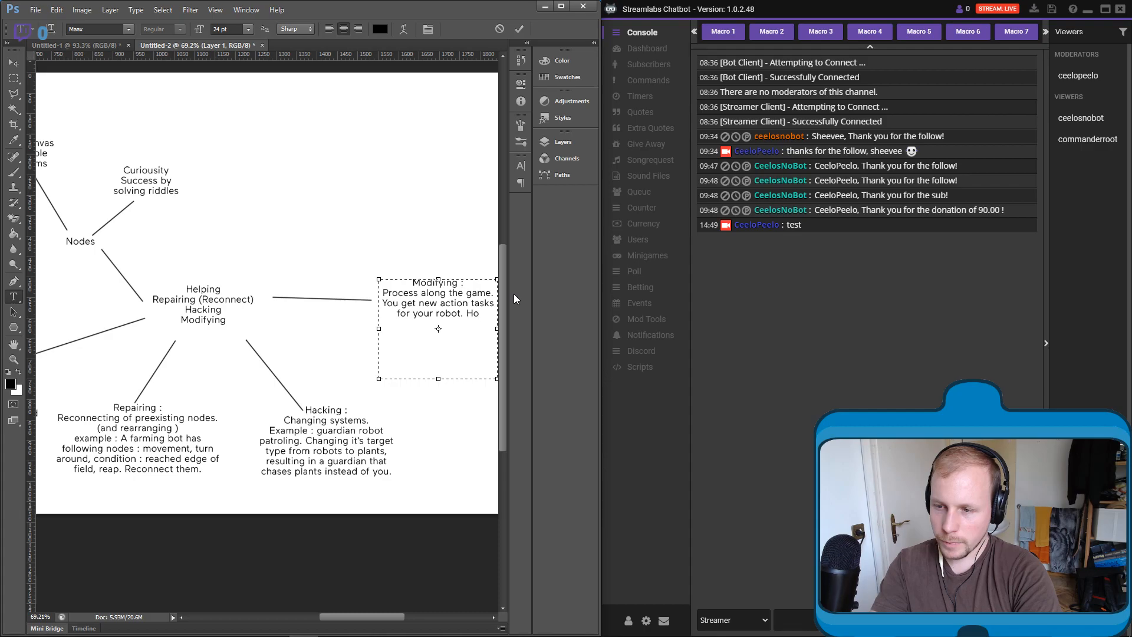
type("ok an input ")
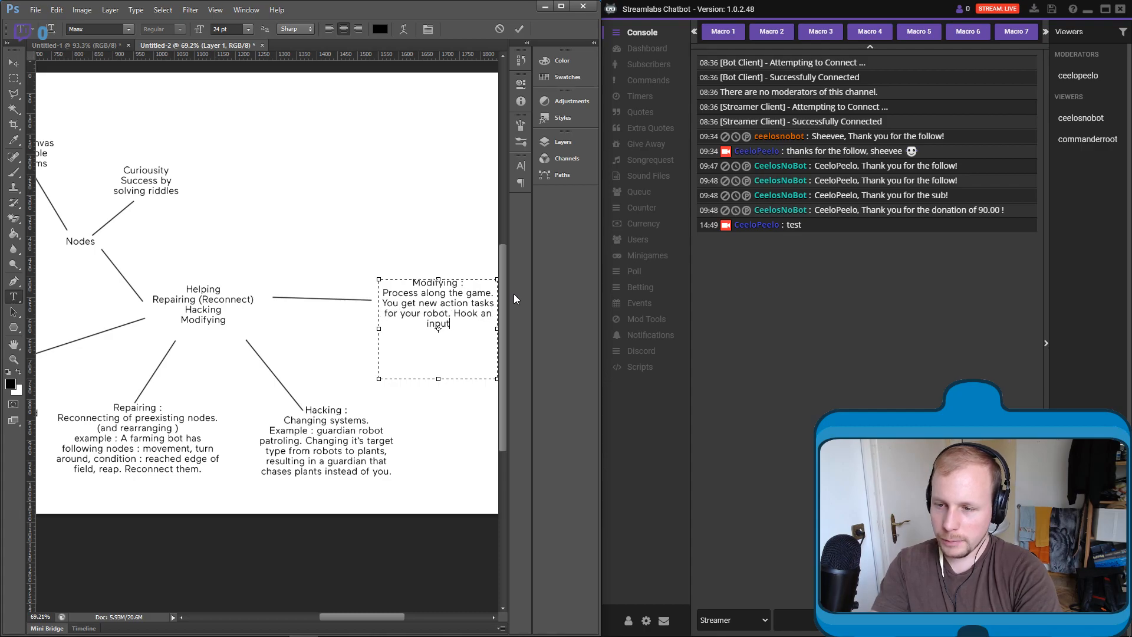
type("node to")
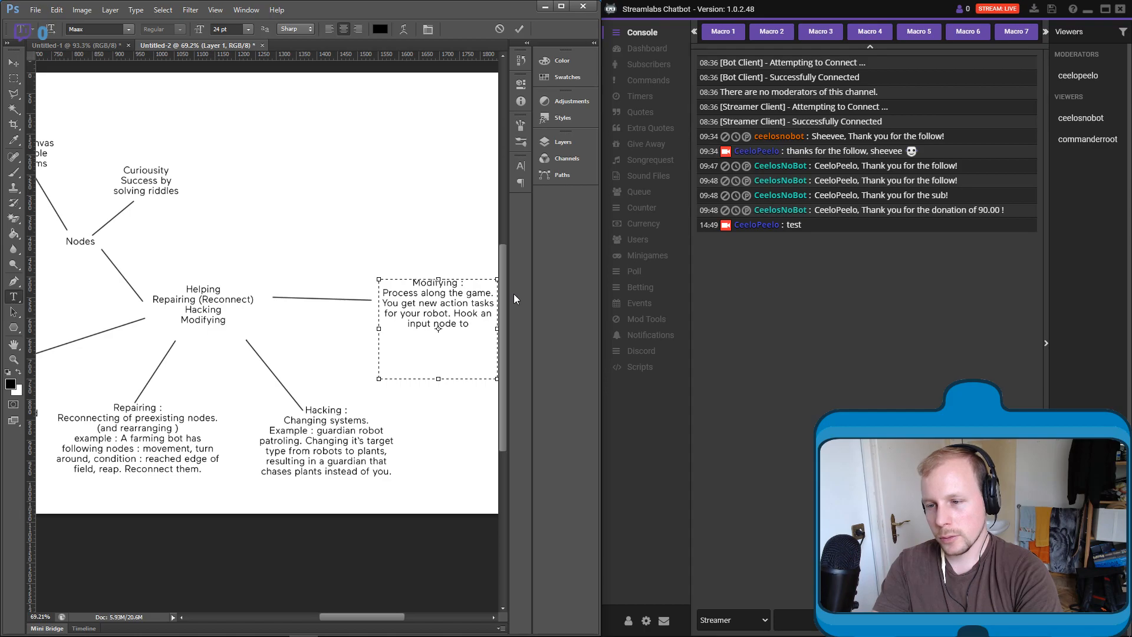
key("BackSpace")
key("BackSpace")
type("(key")
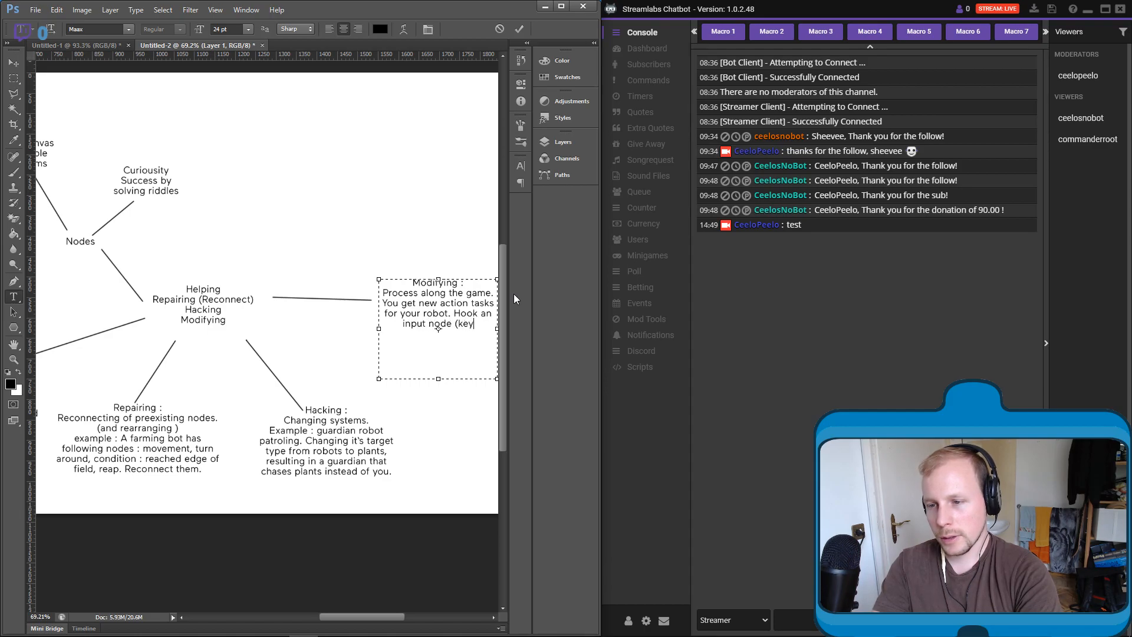
type("code : a")
type(") t")
type("moving forward")
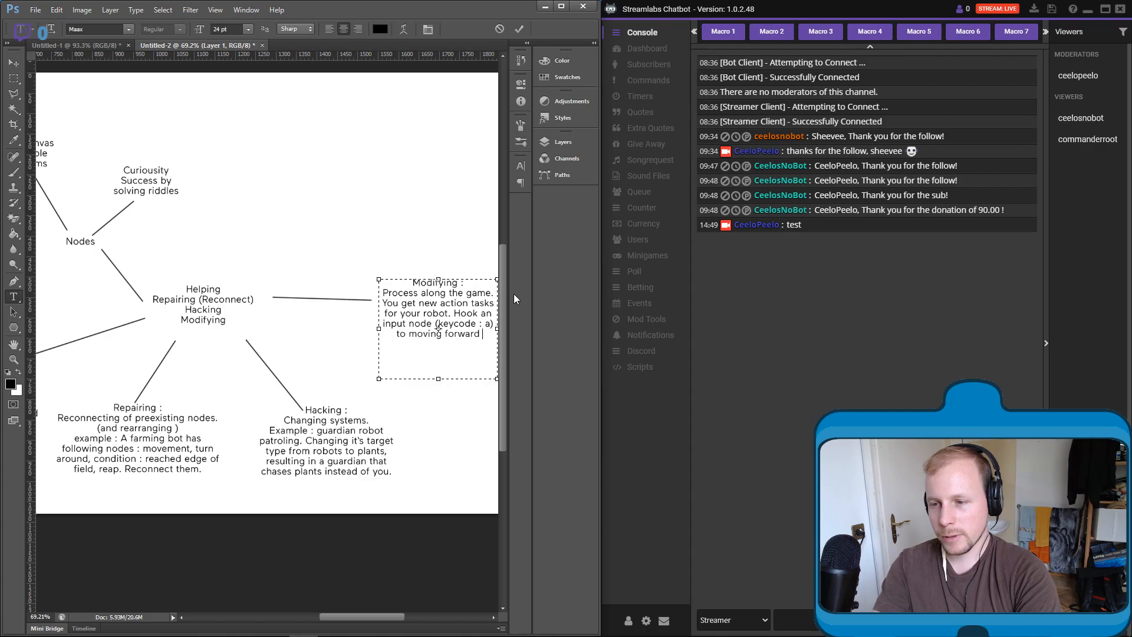
type(", or")
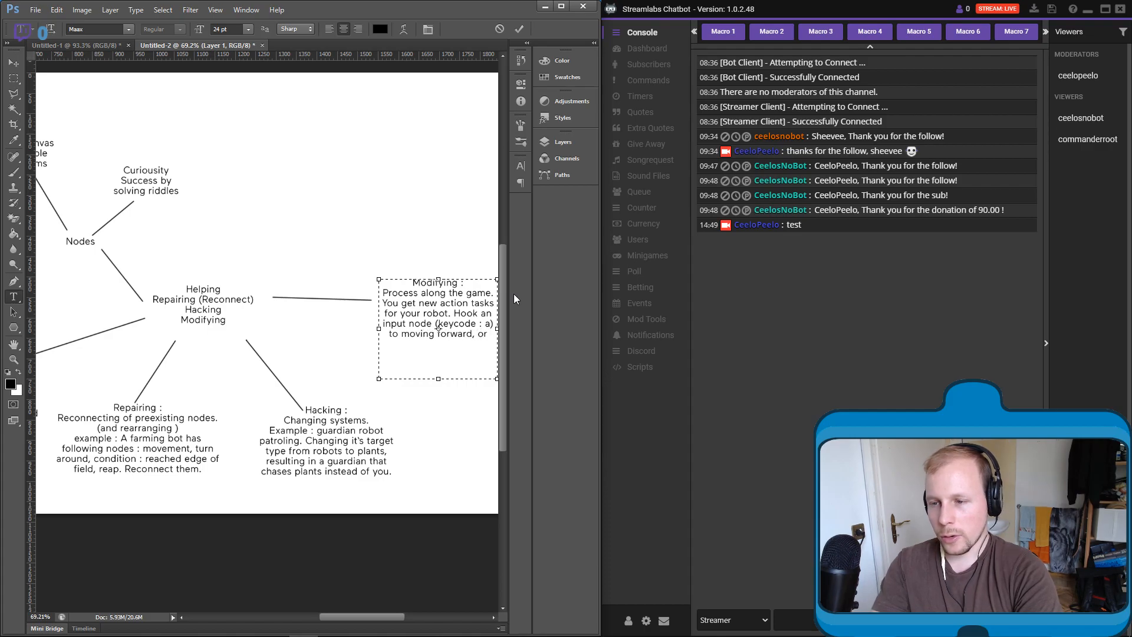
type(" a inpu")
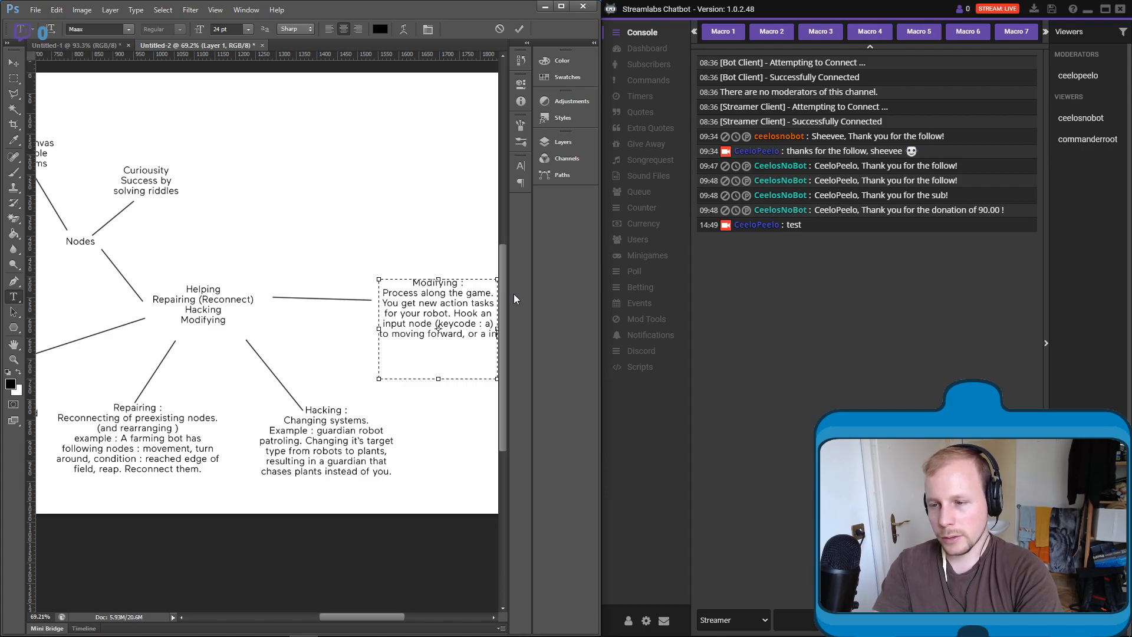
- Extend the Modifying example with ", or an input node (keycode : space)"
key("BackSpace")
key("BackSpace")
key("BackSpace")
key("BackSpace")
key("BackSpace")
type("n input node ")
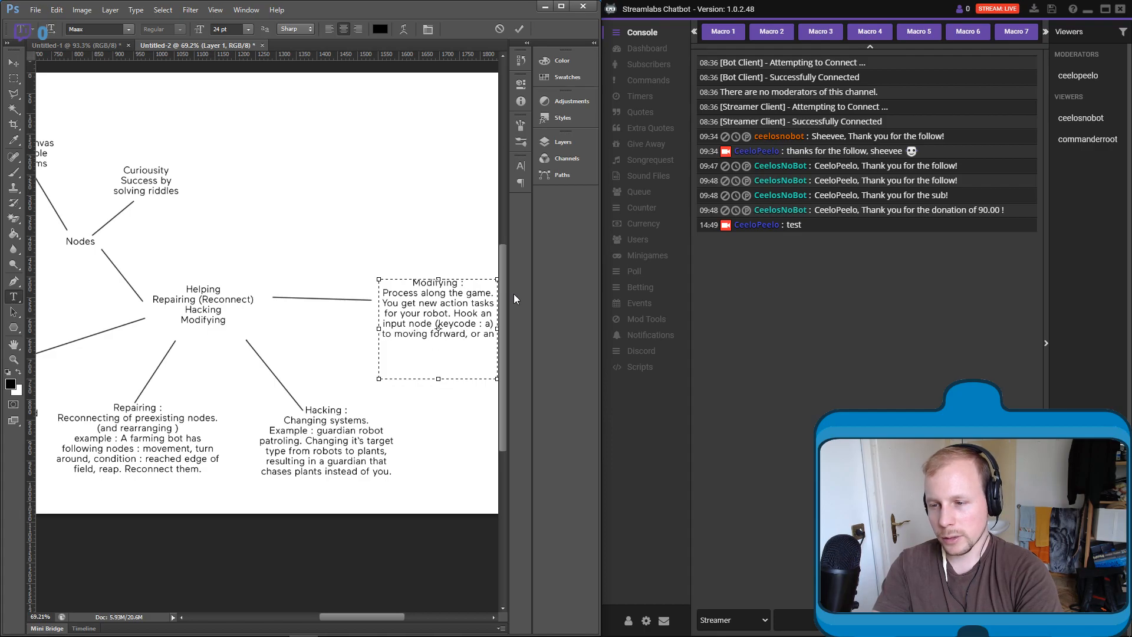
type("(")
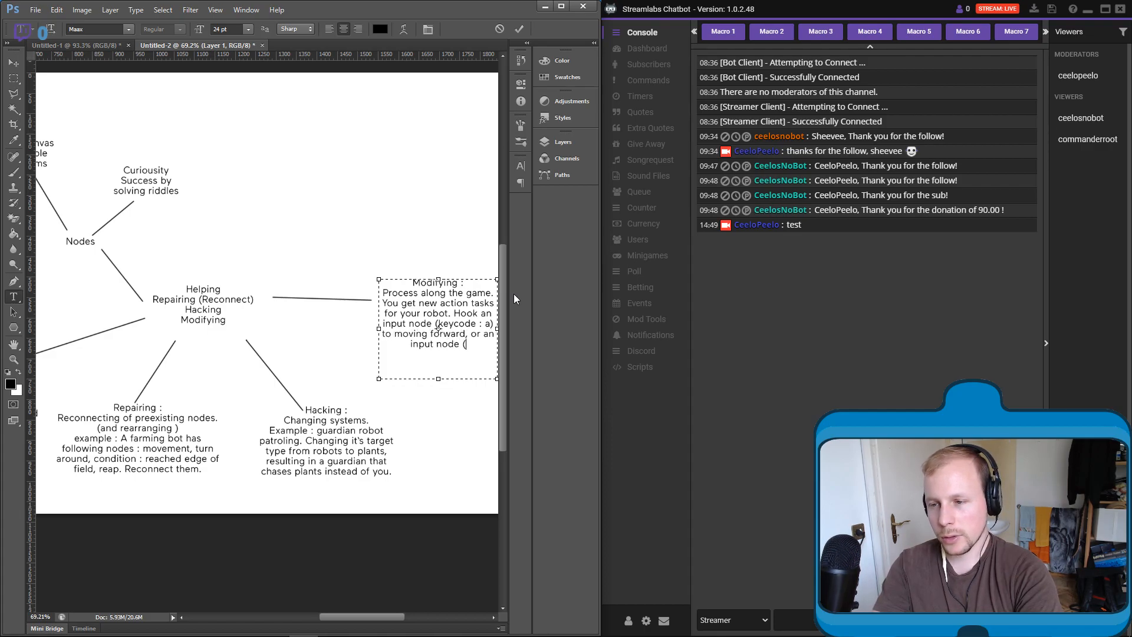
type("keycode : space) ")
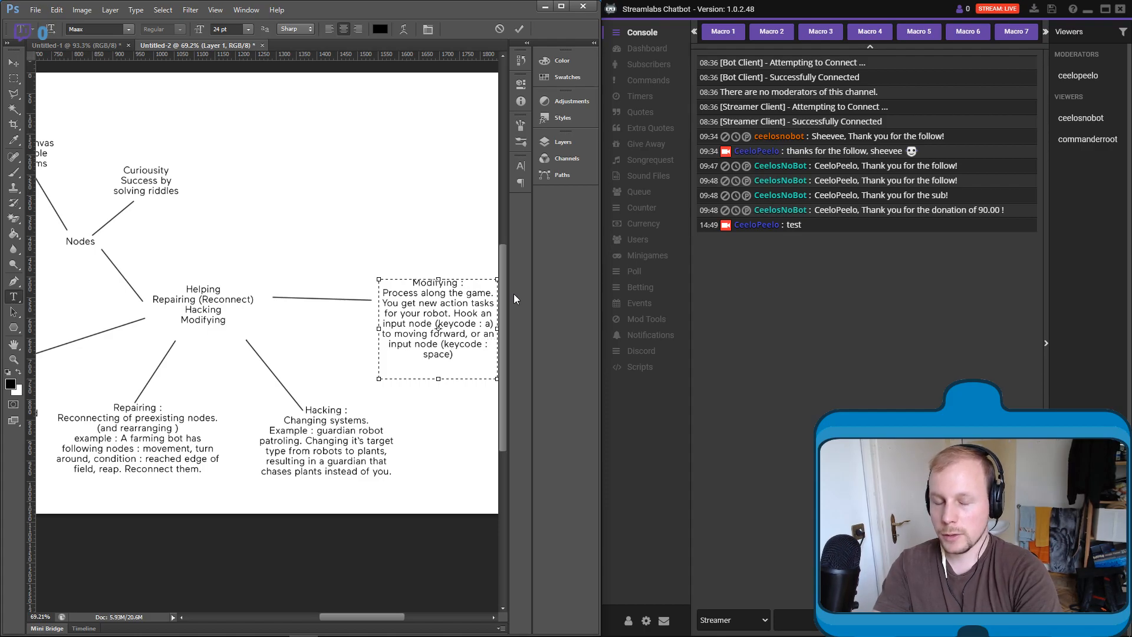
type("to jumping and the")
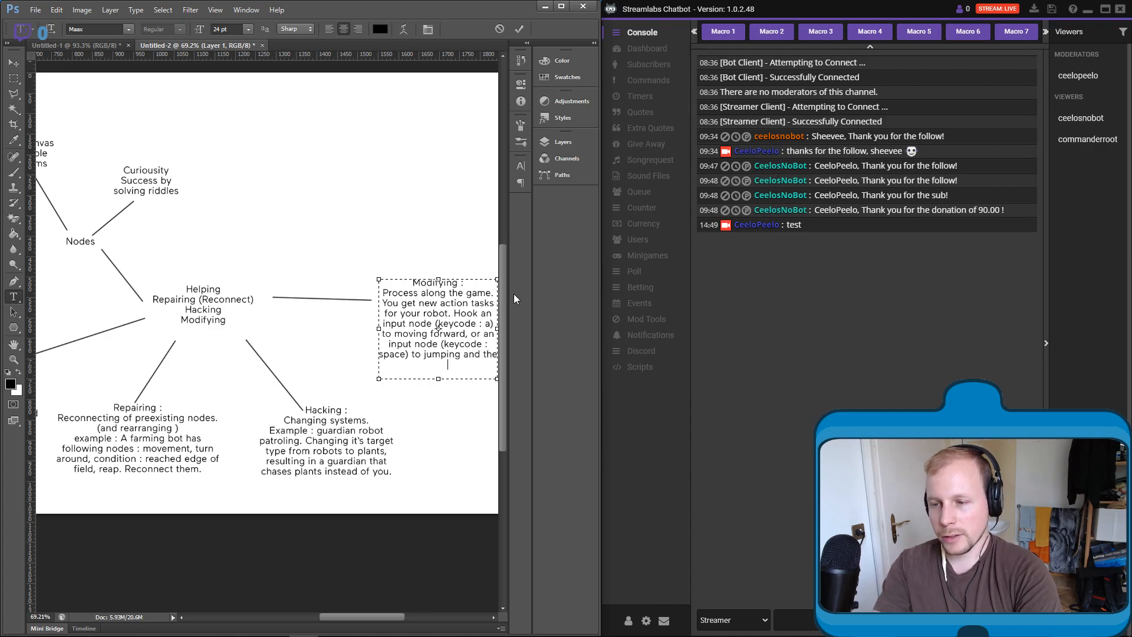
type("n turning around.")
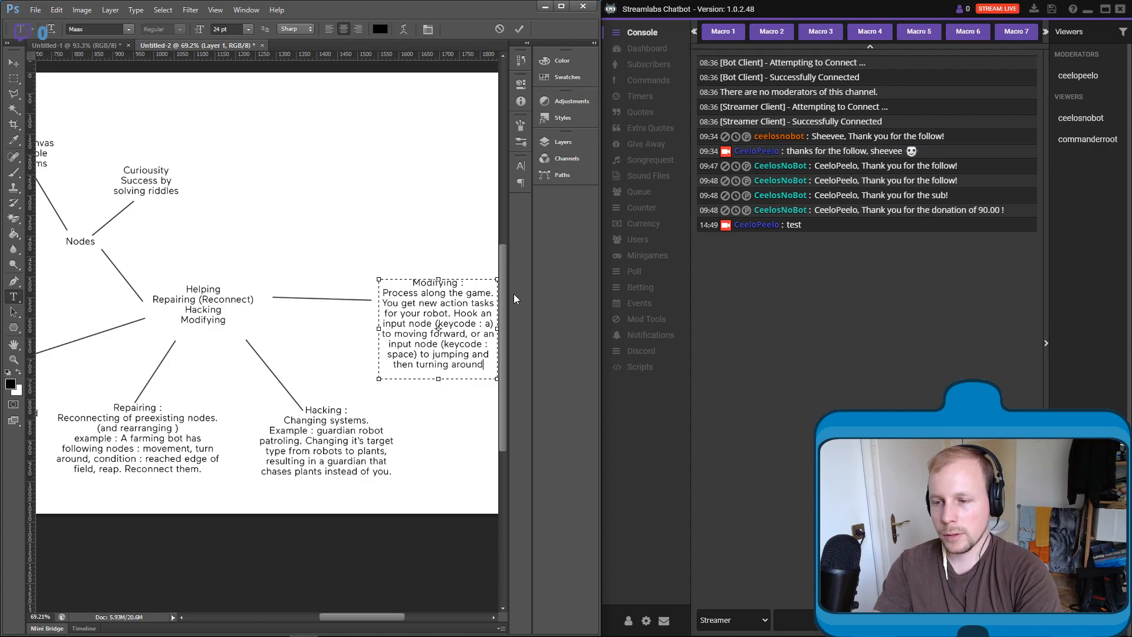
type(" (ma")
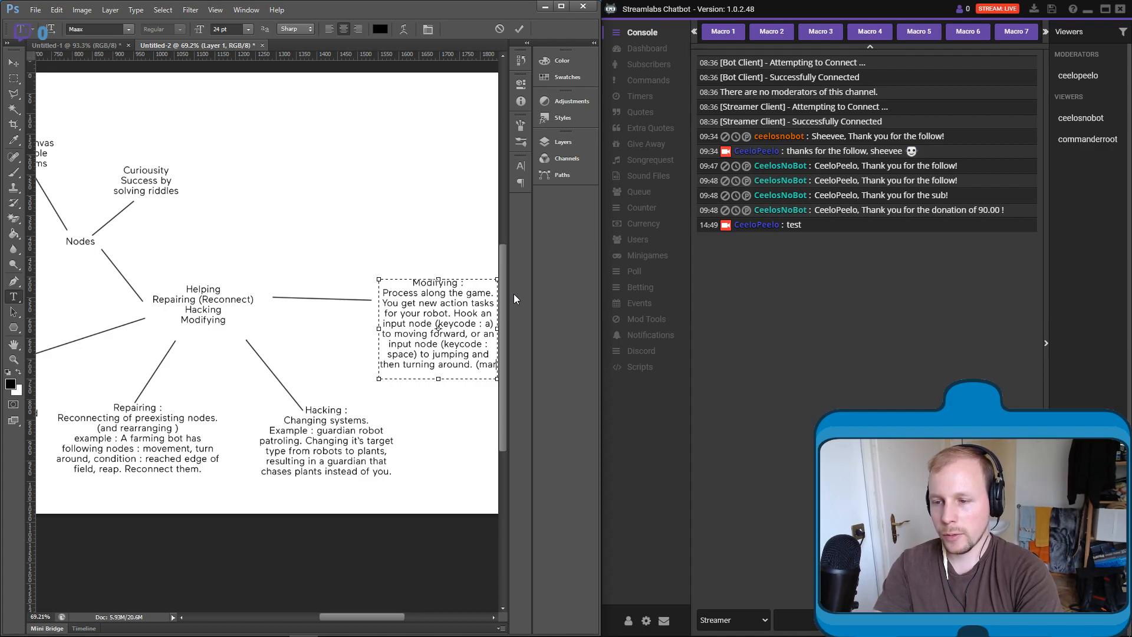
type("cro")
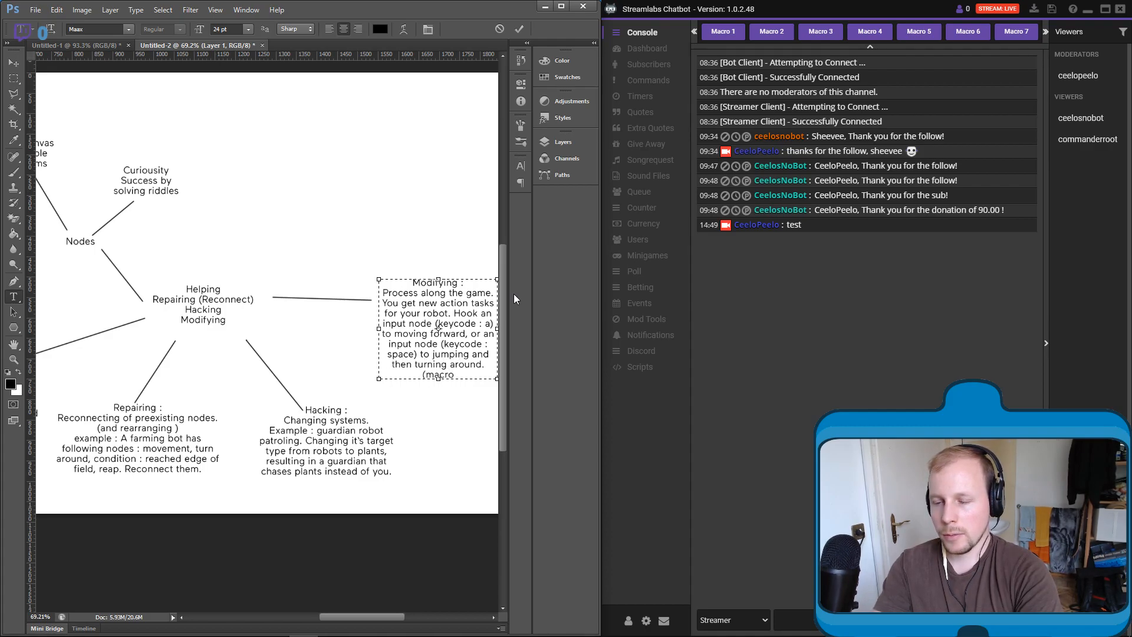
type(").")
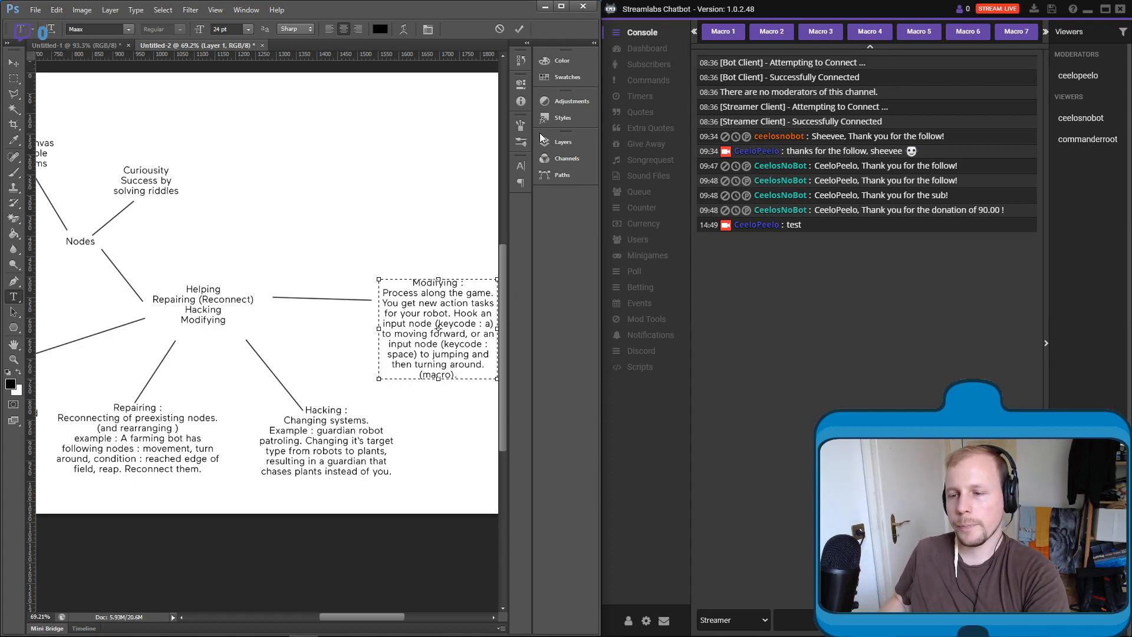
- Finish the Modifying example with "to jumping and then turning around. (macro)." and commit the text
left_click(13, 77)
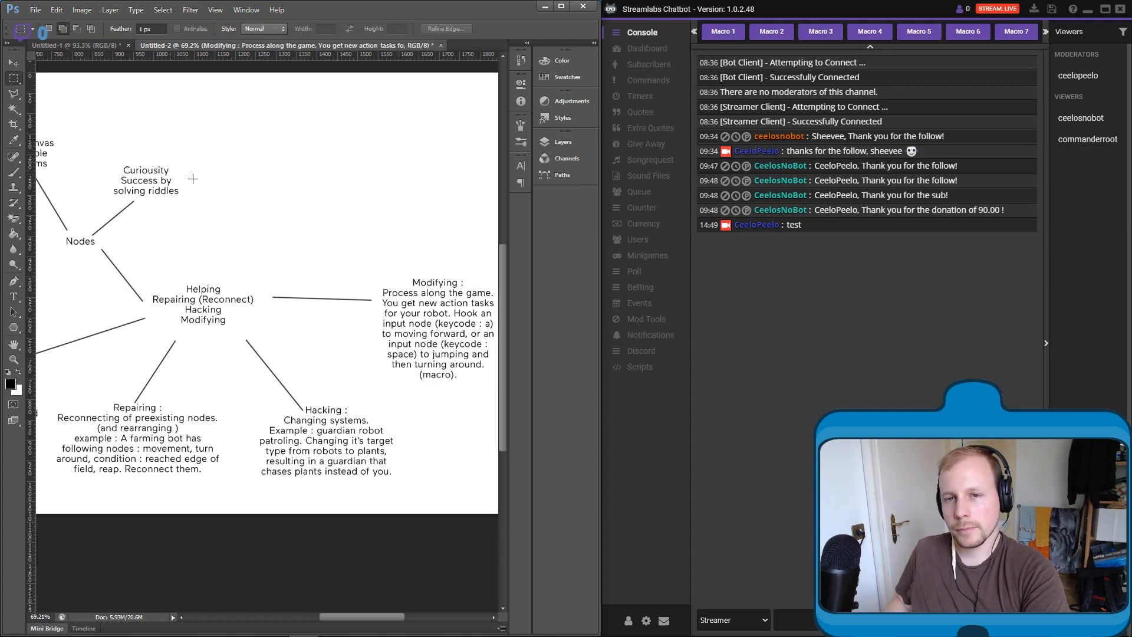
left_click_drag(230, 239, 306, 232)
scroll(278, 221, "down", 3)
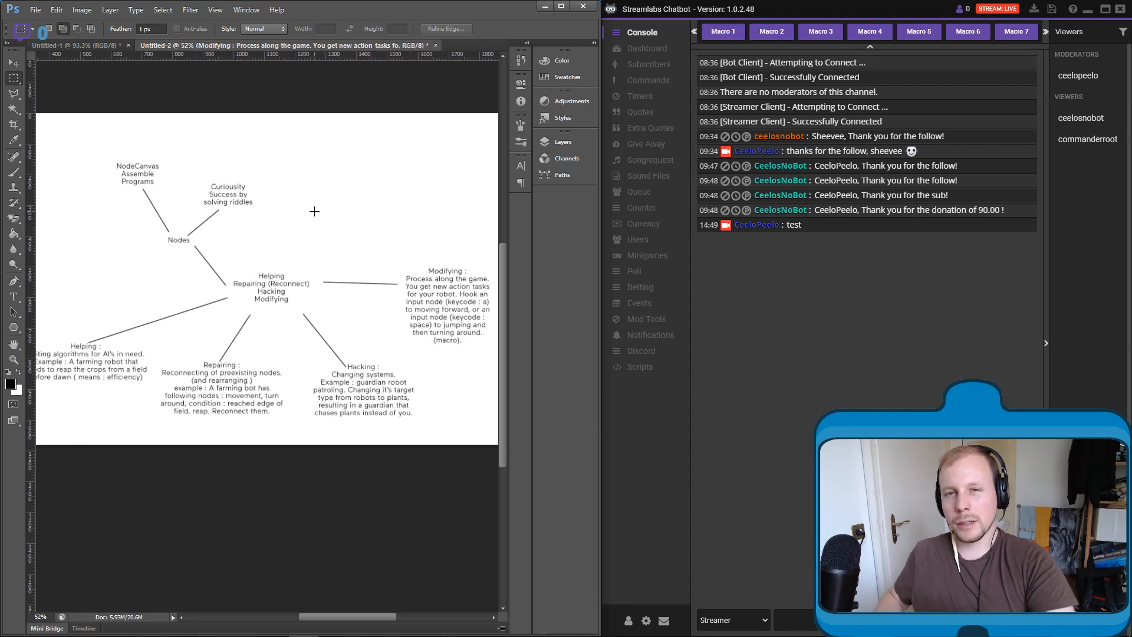
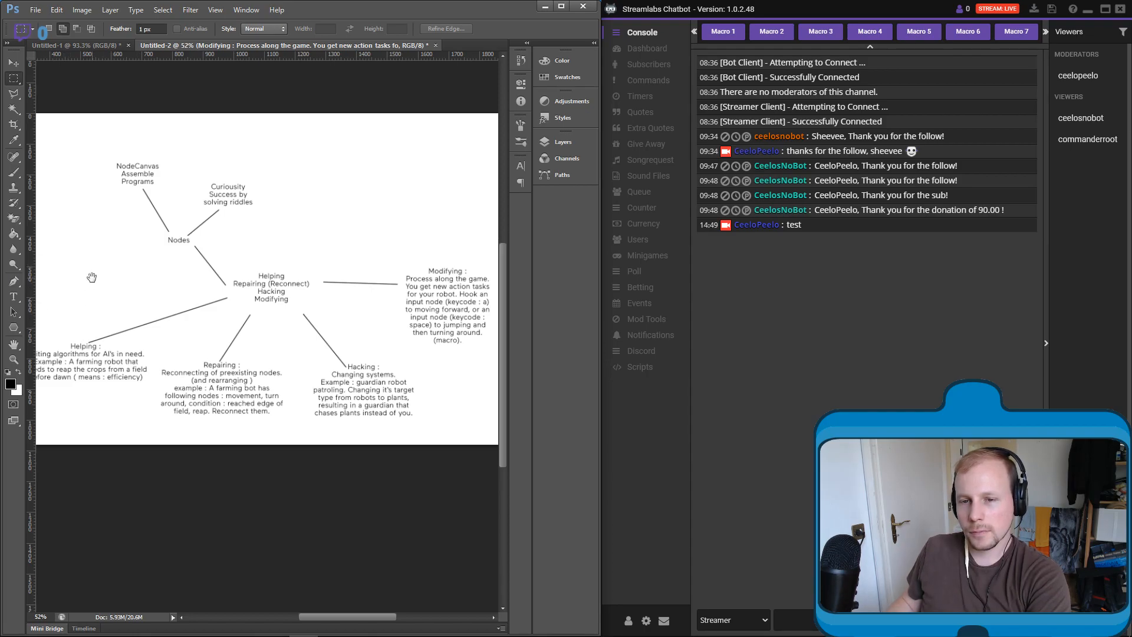
- Create a new blank document and add an empty layer above its background
left_click_drag(91, 277, 211, 309)
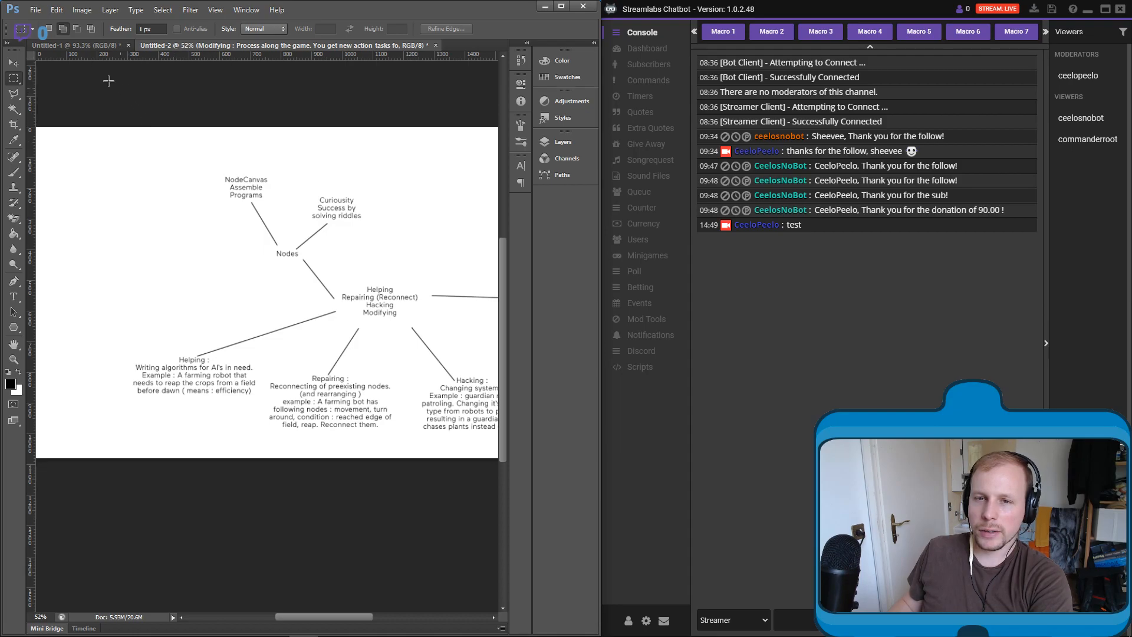
left_click(35, 9)
left_click(75, 25)
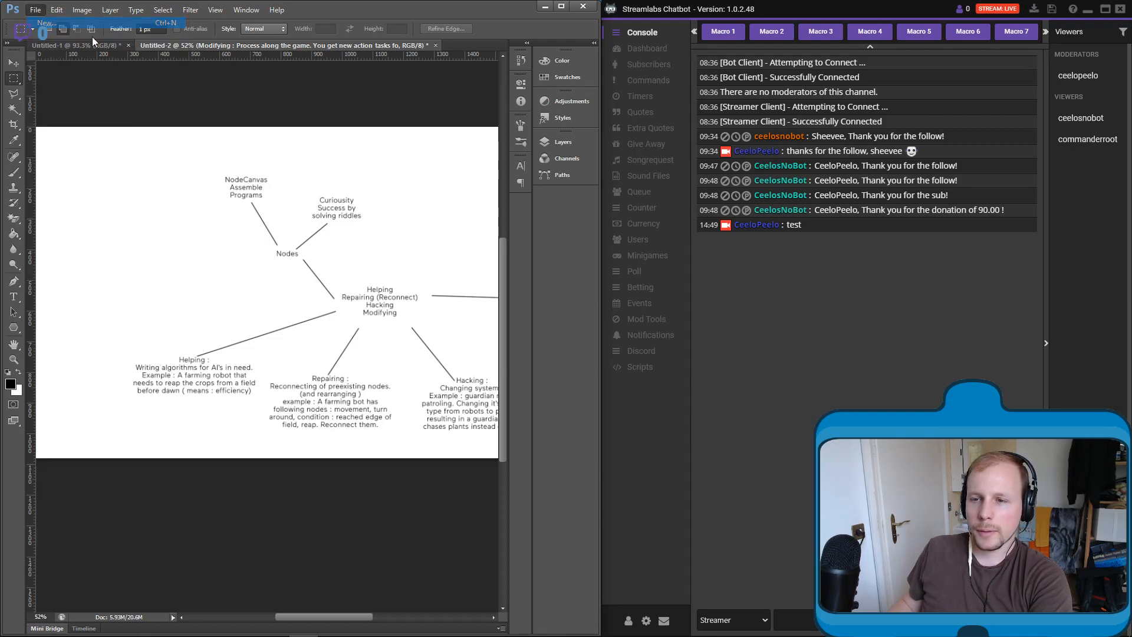
left_click(670, 190)
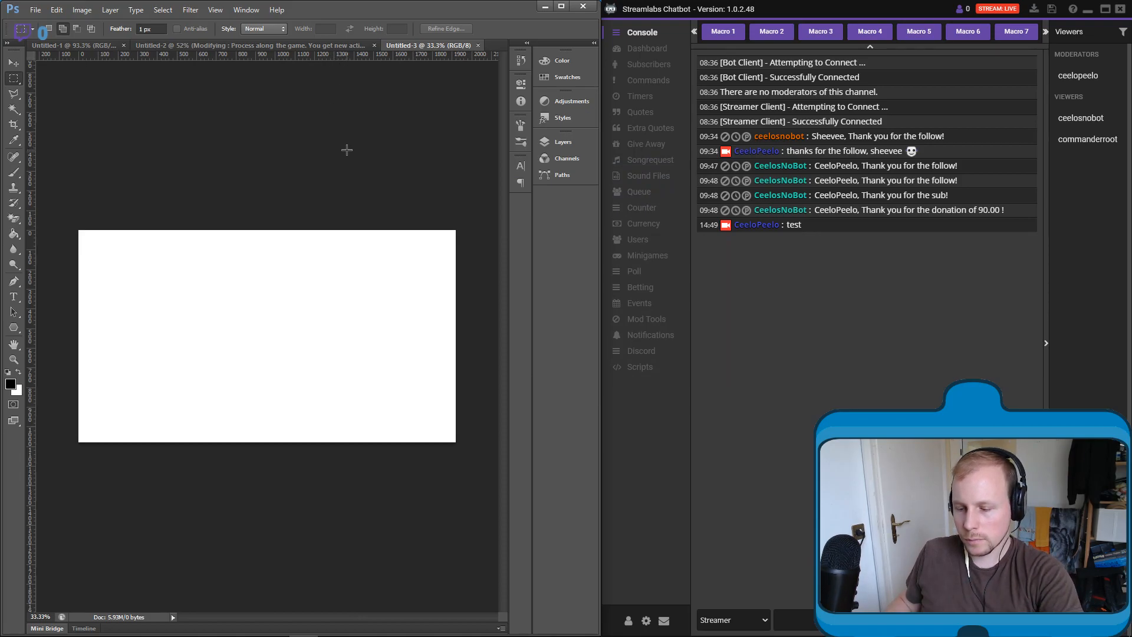
scroll(347, 149, "up", 1)
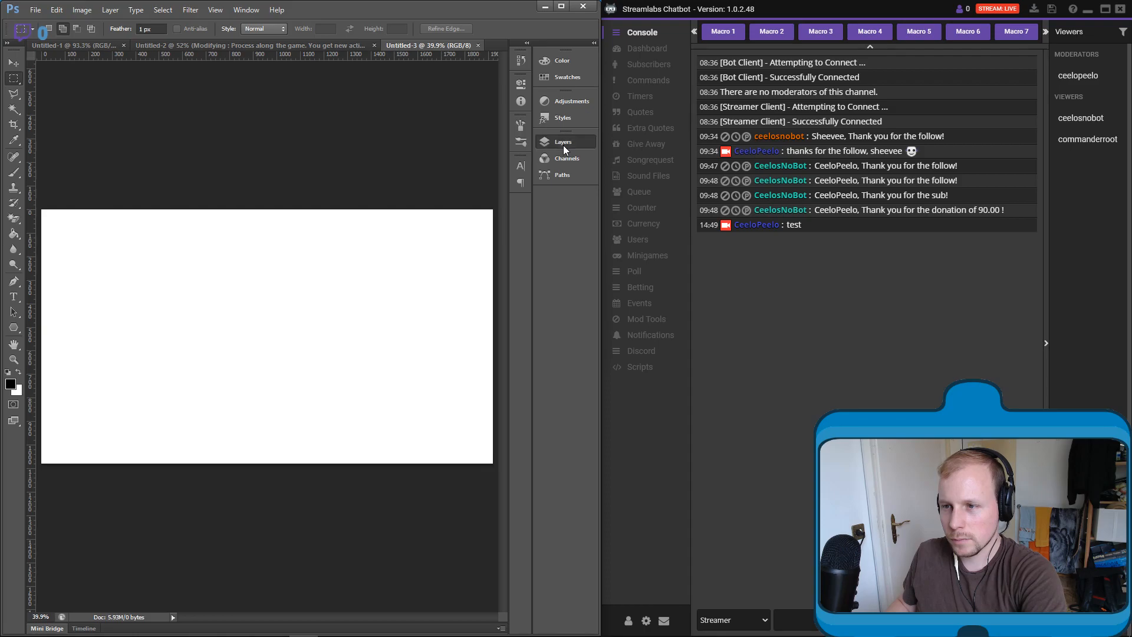
left_click(563, 143)
left_click(495, 593)
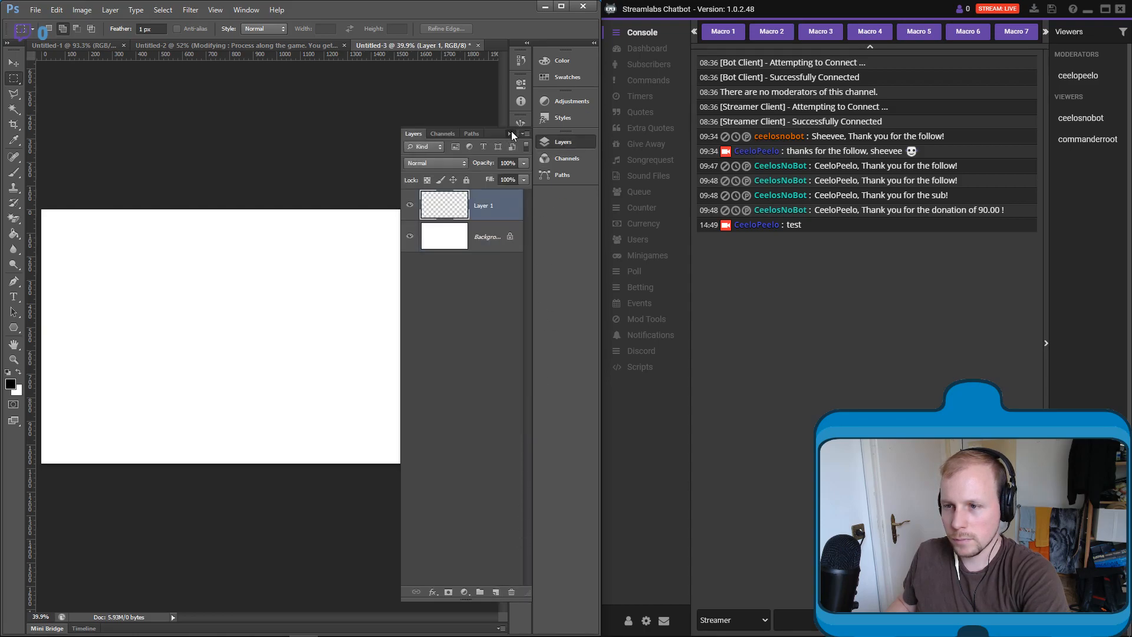
left_click(511, 134)
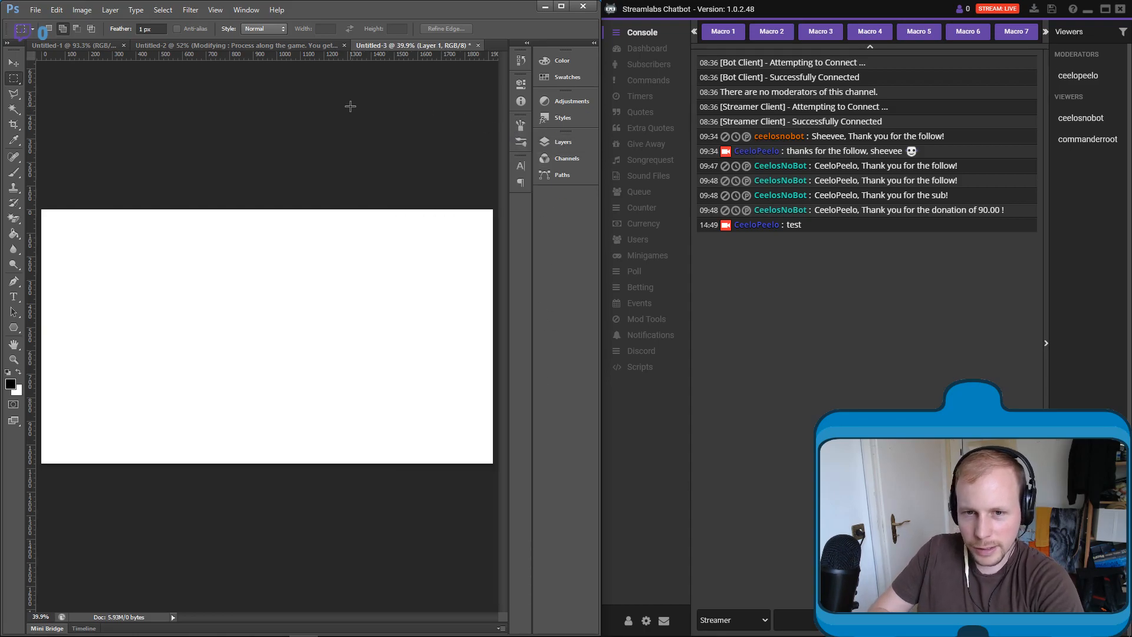
- Switch to the Pencil tool, make a diagonal test stroke across the canvas and undo it
right_click(18, 173)
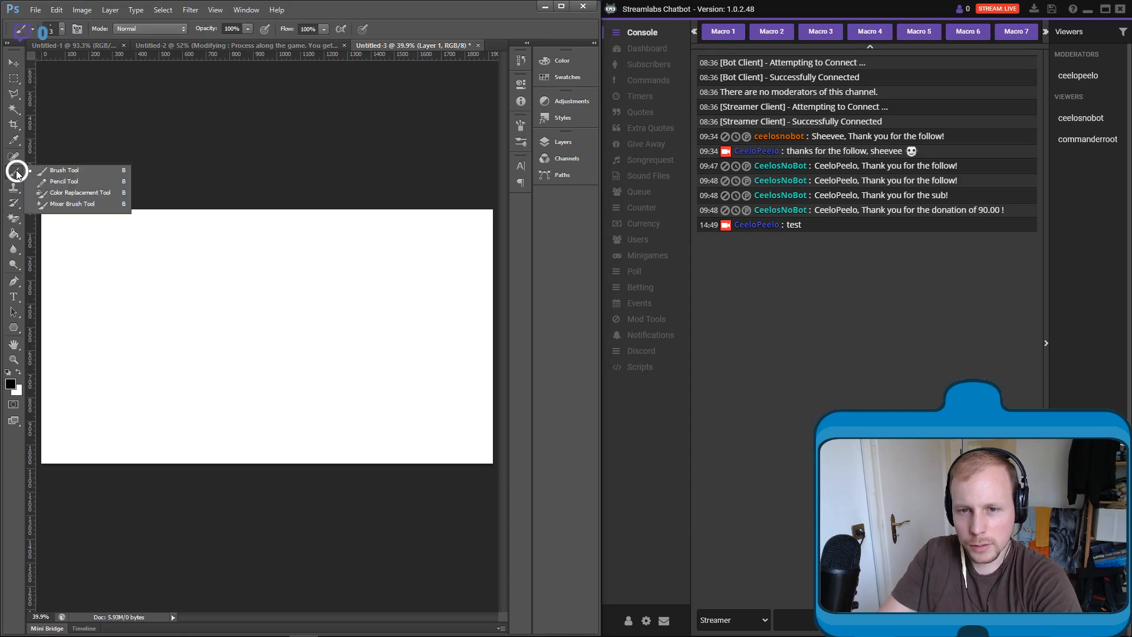
left_click(26, 179)
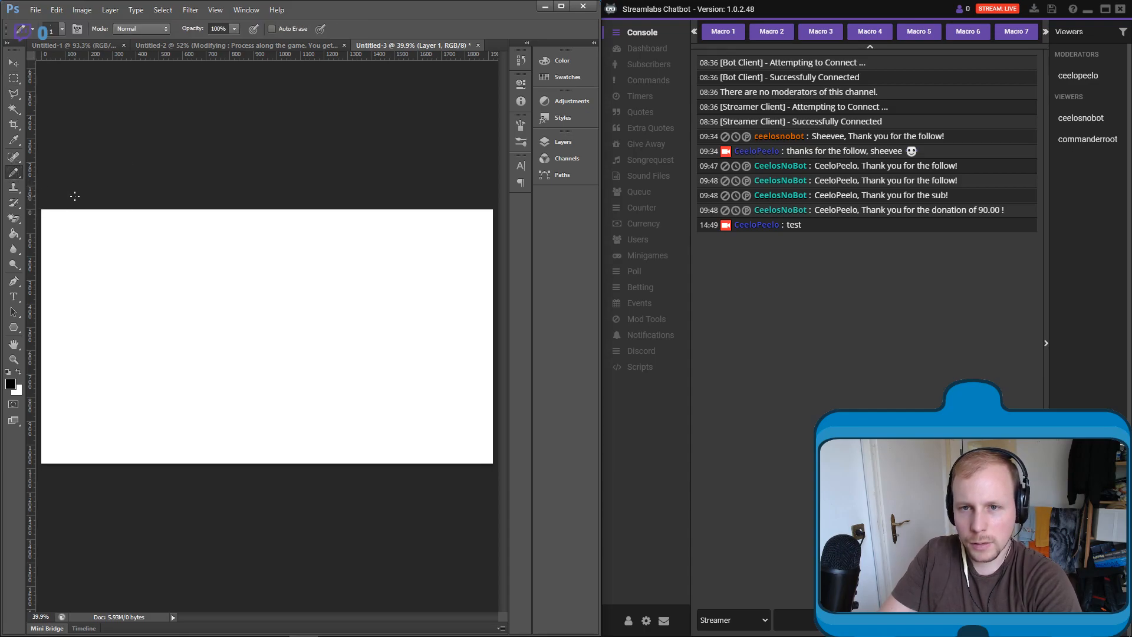
left_click_drag(223, 263, 367, 383)
key("ctrl+z")
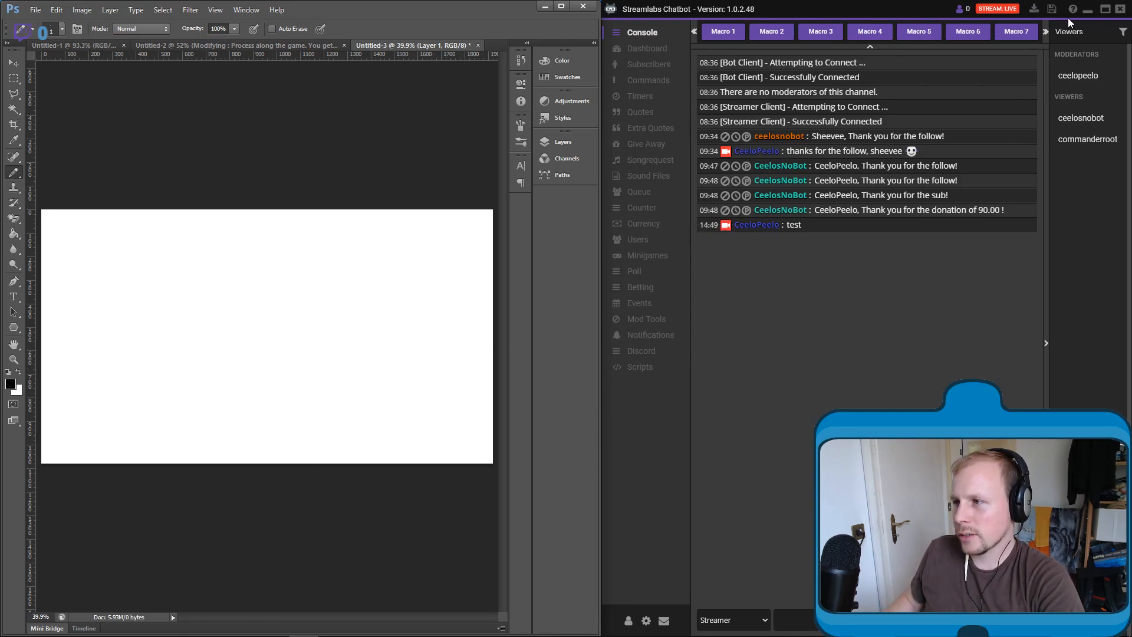
- Minimize the Streamlabs Chatbot window, maximize the Photoshop window and fit the blank canvas to the screen
left_click(1088, 8)
left_click(566, 8)
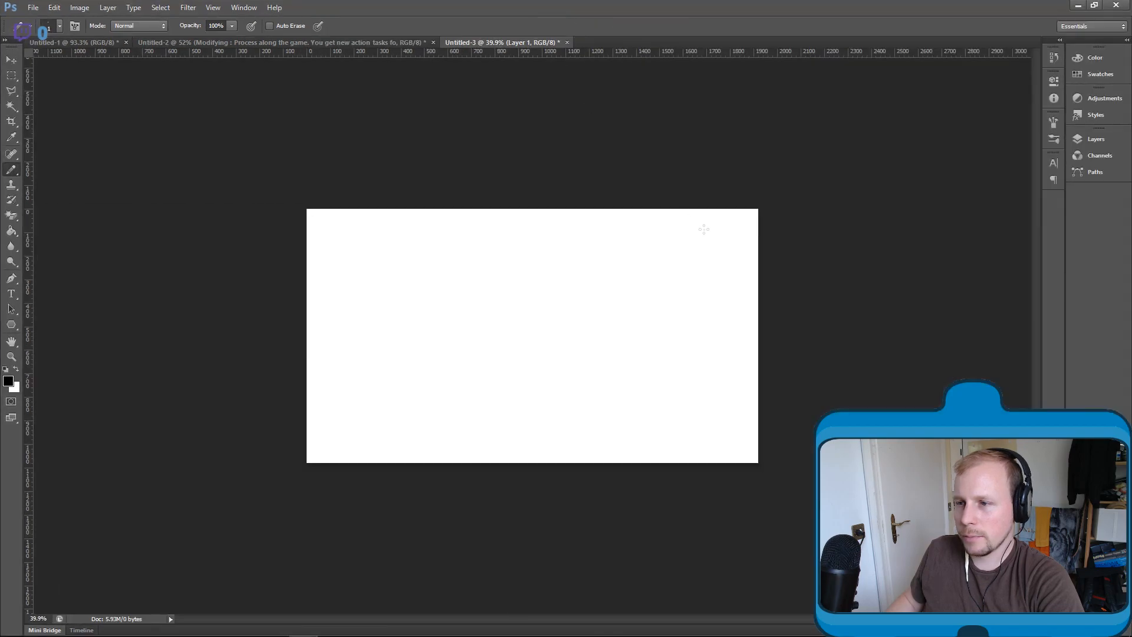
key("ctrl+0")
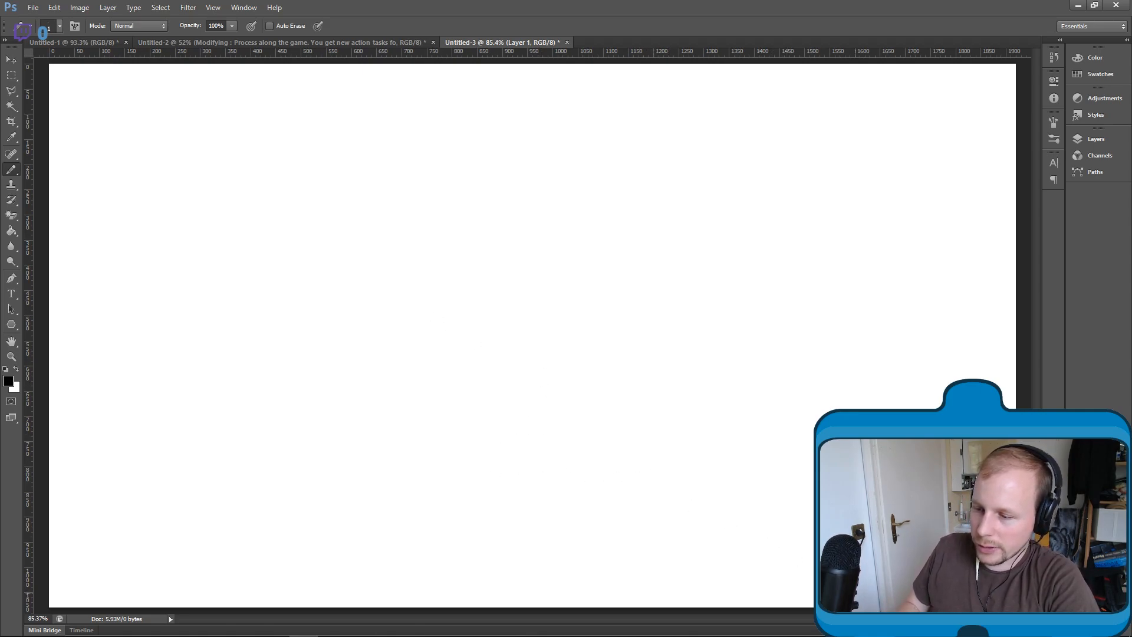
- Sketch the right slope of a foreground hill and a small tracked robot with a trapezoid head on its crest
left_click_drag(813, 577, 680, 471)
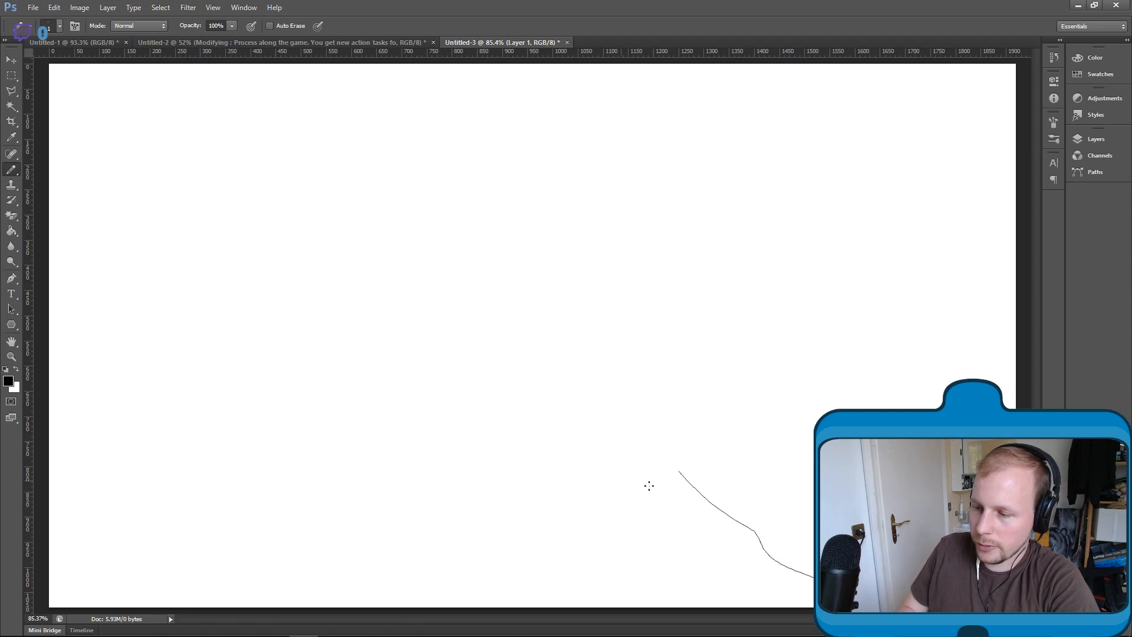
left_click_drag(786, 455, 814, 472)
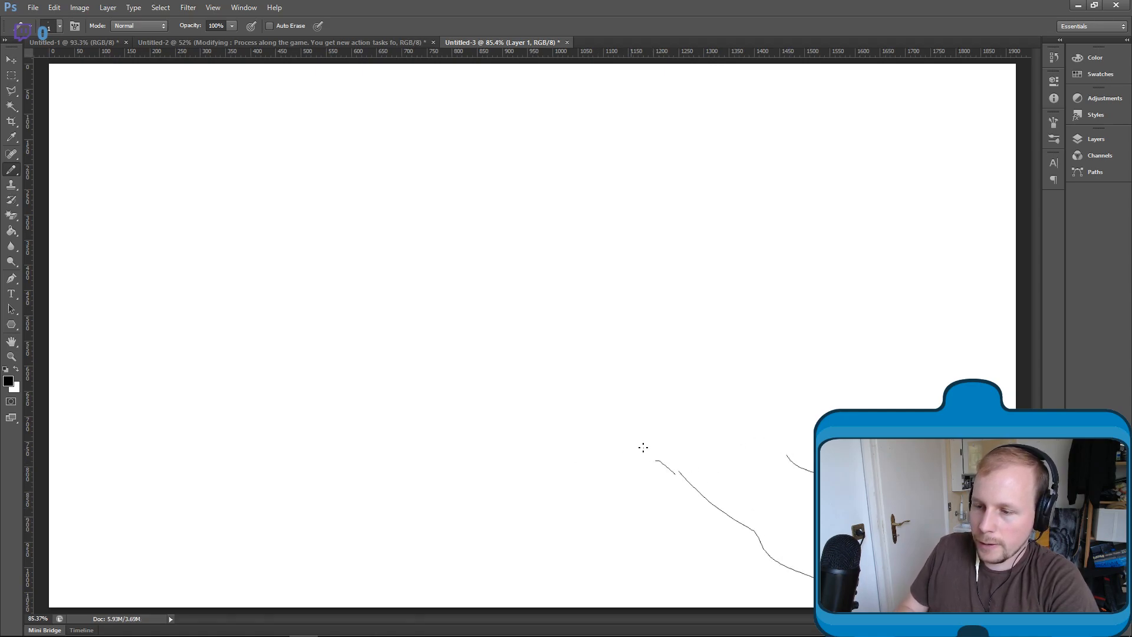
left_click_drag(617, 439, 620, 451)
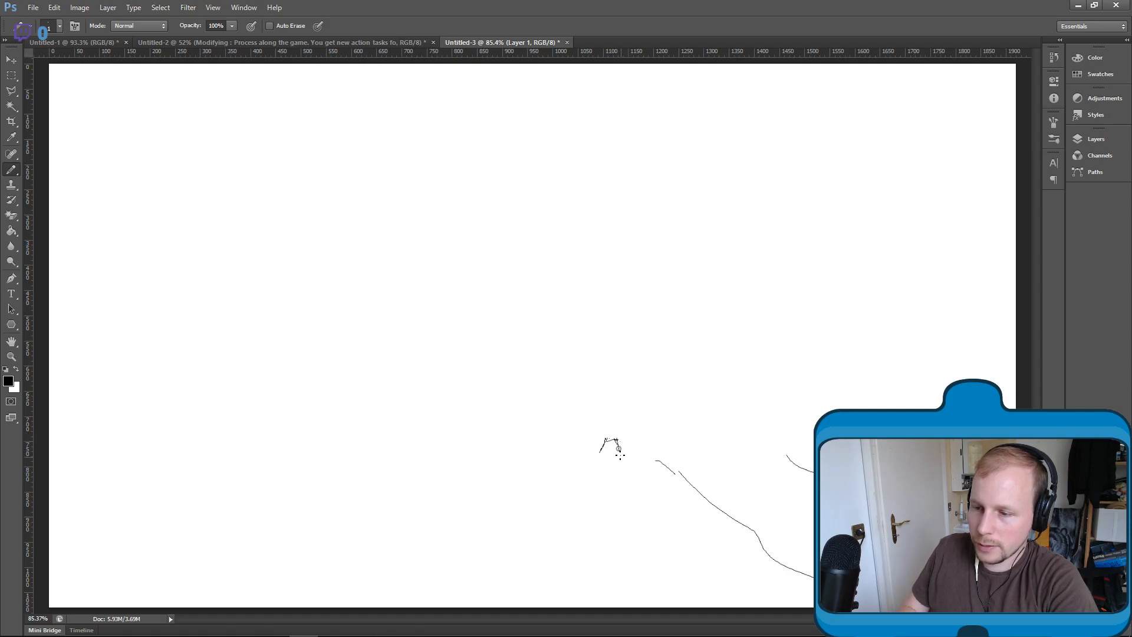
mouse_move(588, 460)
left_mouse_down()
mouse_move(581, 474)
mouse_move(650, 469)
left_mouse_up()
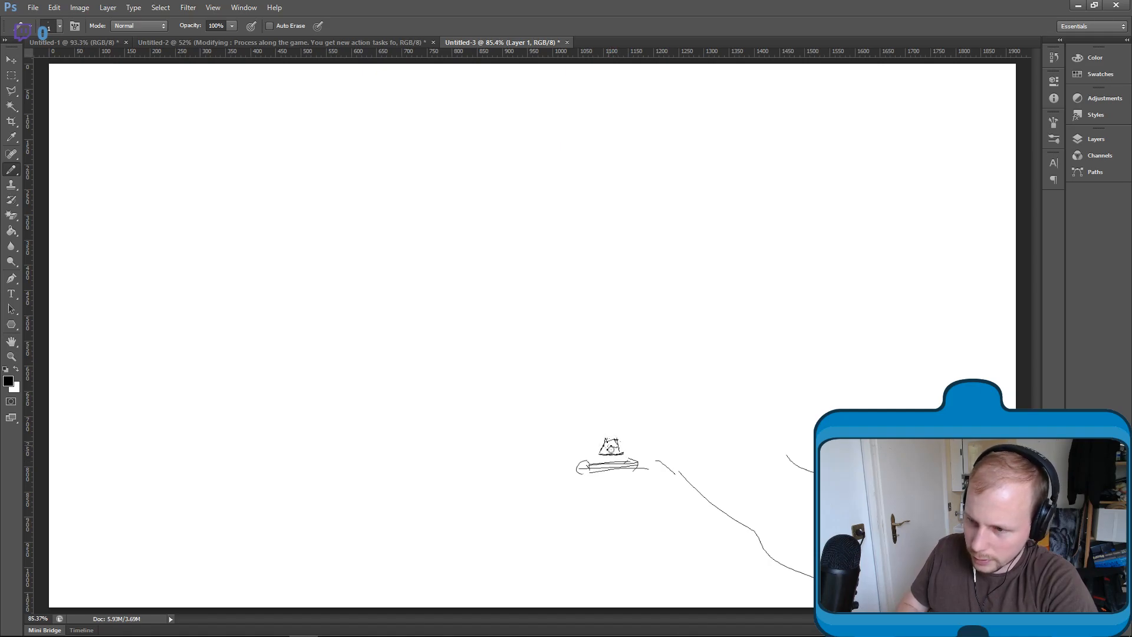
mouse_move(614, 448)
left_mouse_down()
mouse_move(588, 465)
mouse_move(626, 462)
mouse_move(604, 471)
left_mouse_up()
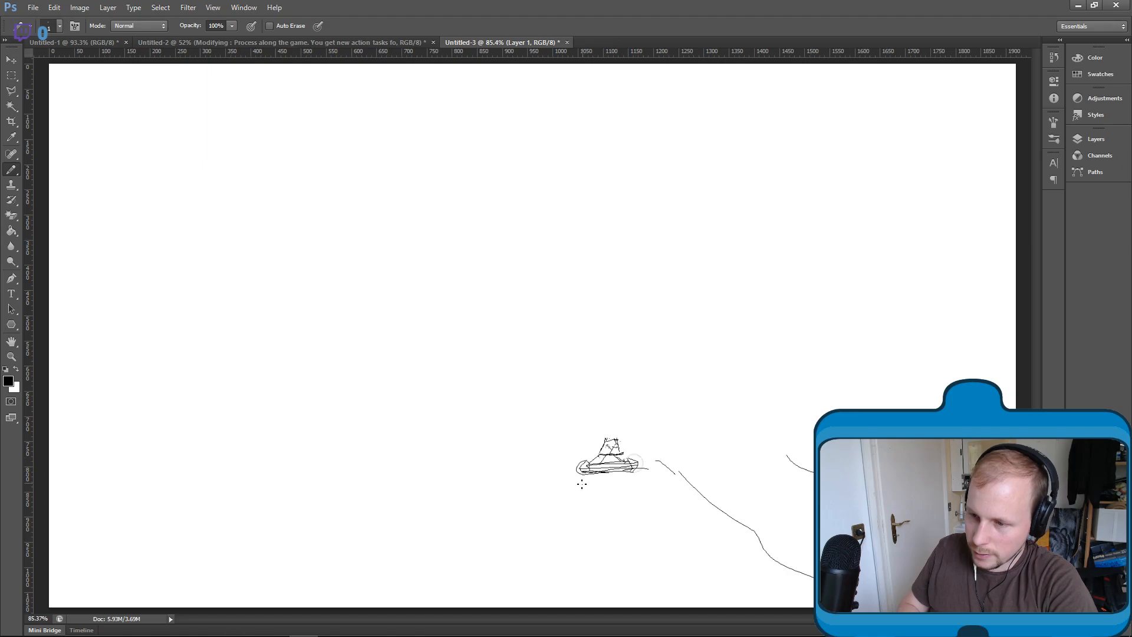
- Complete the hill's ridge and left slope with small scattered plants, and outline a pointed ledge beyond its right slope
mouse_move(581, 458)
left_mouse_down()
mouse_move(463, 454)
mouse_move(494, 439)
mouse_move(487, 461)
mouse_move(336, 493)
mouse_move(196, 581)
left_mouse_up()
mouse_move(653, 547)
left_mouse_down()
mouse_move(670, 504)
mouse_move(661, 523)
left_mouse_up()
left_click_drag(662, 509, 653, 517)
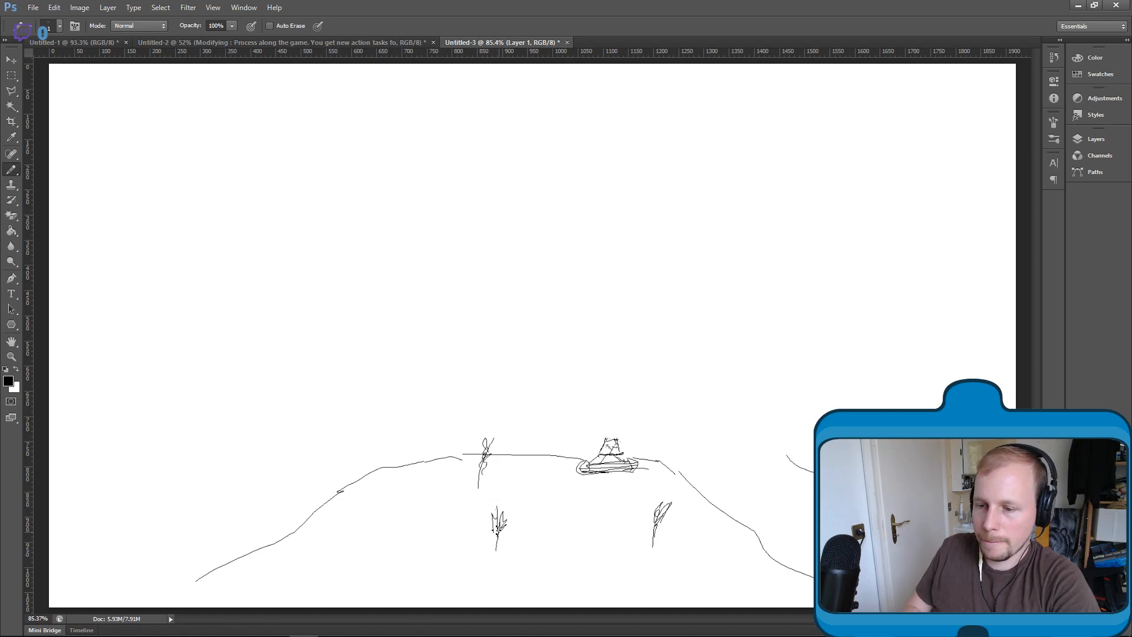
left_click_drag(398, 505, 407, 569)
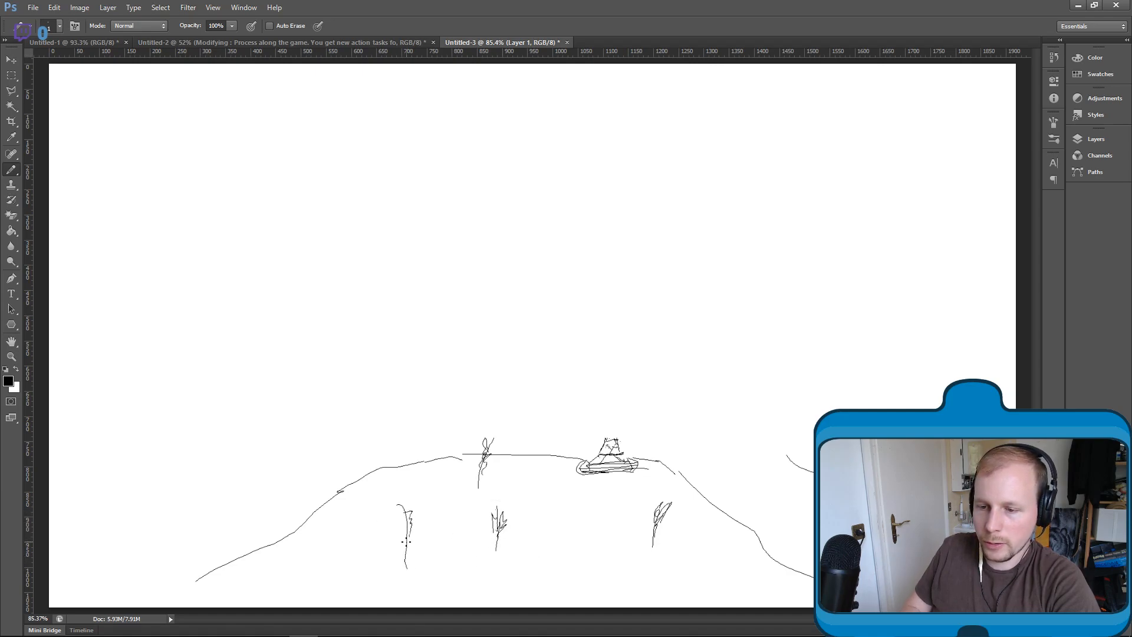
mouse_move(549, 595)
left_mouse_down()
mouse_move(656, 596)
mouse_move(594, 566)
left_mouse_up()
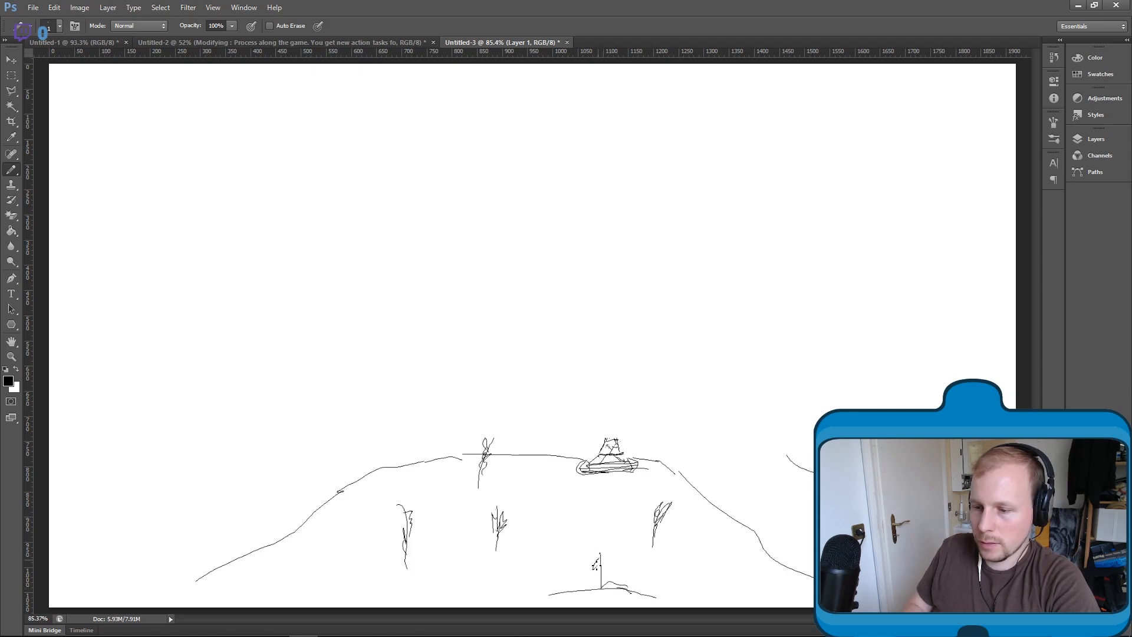
left_click_drag(731, 598, 748, 559)
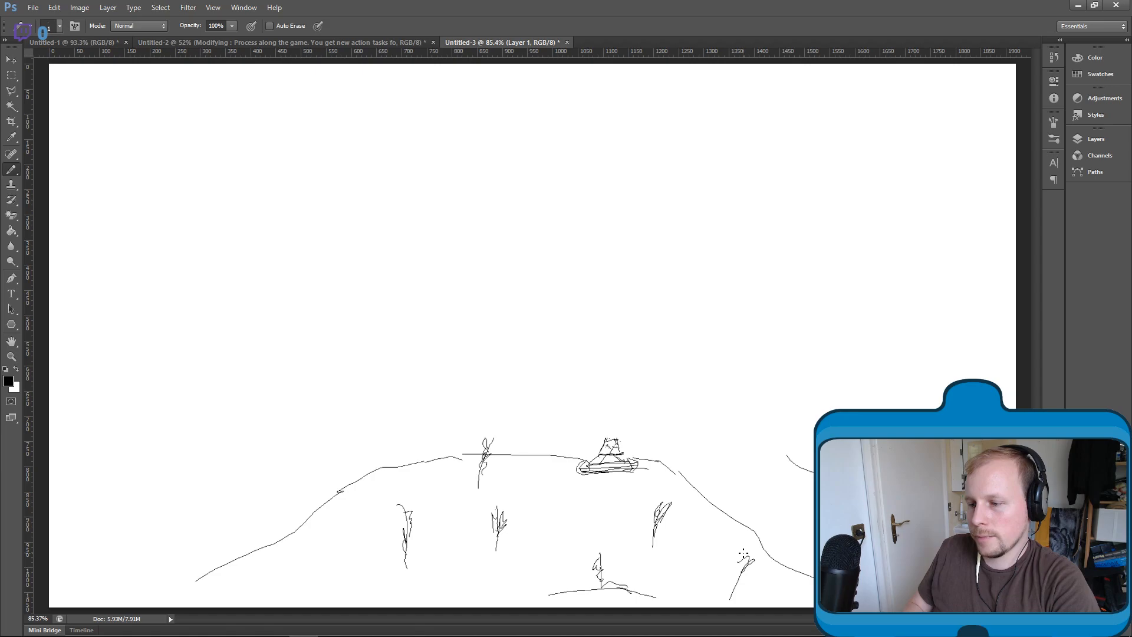
mouse_move(310, 570)
left_mouse_down()
mouse_move(287, 534)
mouse_move(299, 583)
left_mouse_up()
left_click_drag(369, 496, 366, 458)
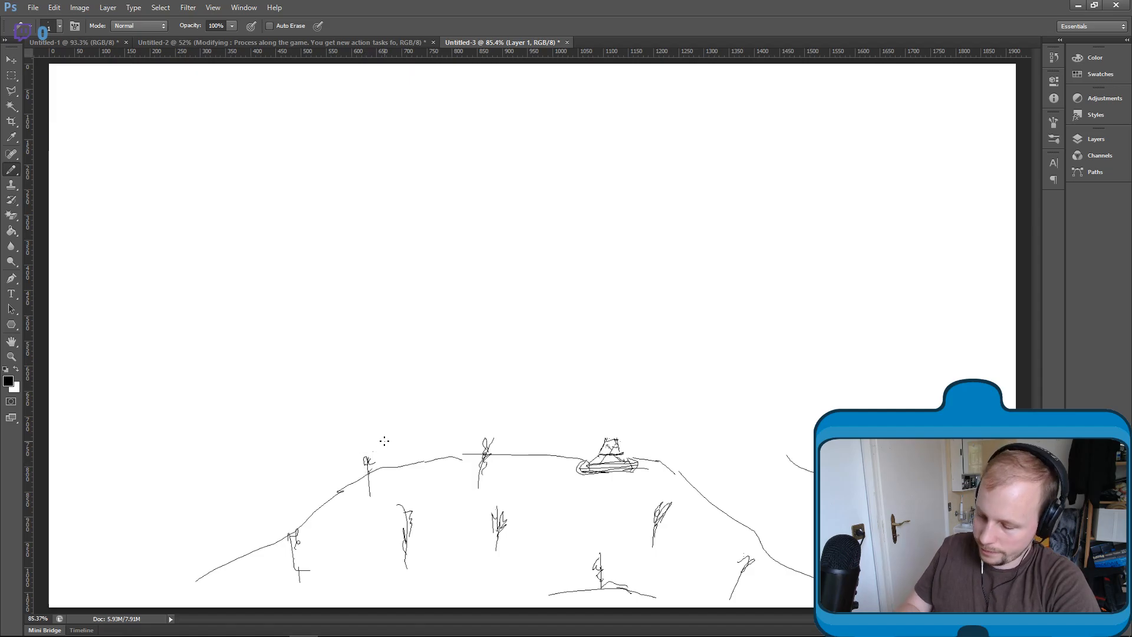
mouse_move(789, 457)
left_mouse_down()
mouse_move(746, 424)
mouse_move(861, 406)
left_mouse_up()
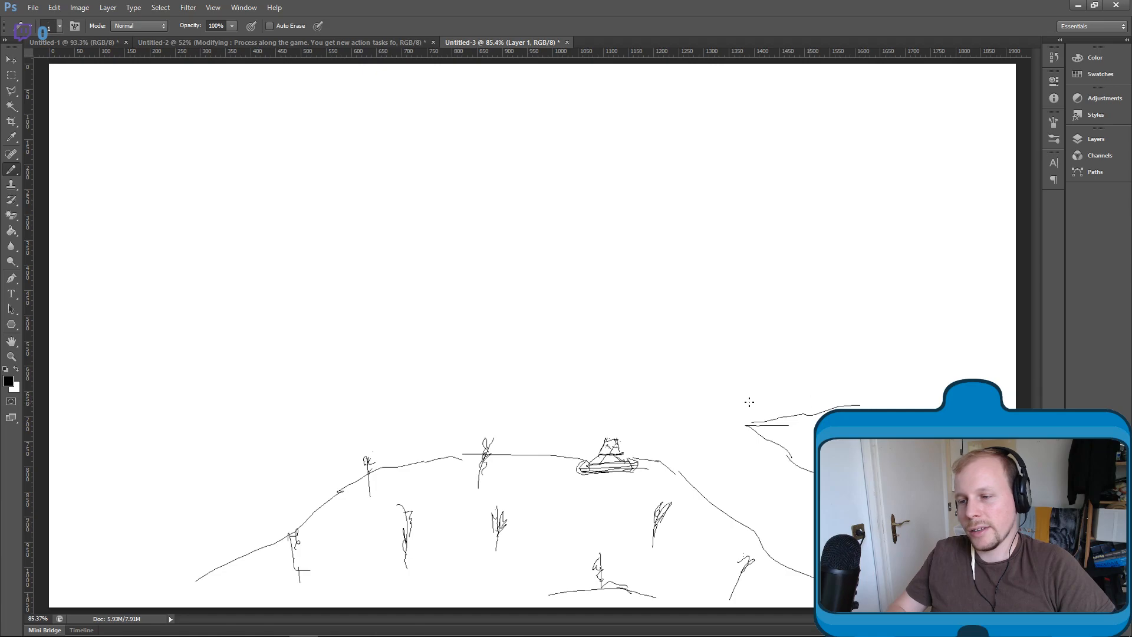
- Sketch the flared lower body of a tower above the robot, with a long horizontal ground line beneath it
left_click_drag(578, 353, 584, 298)
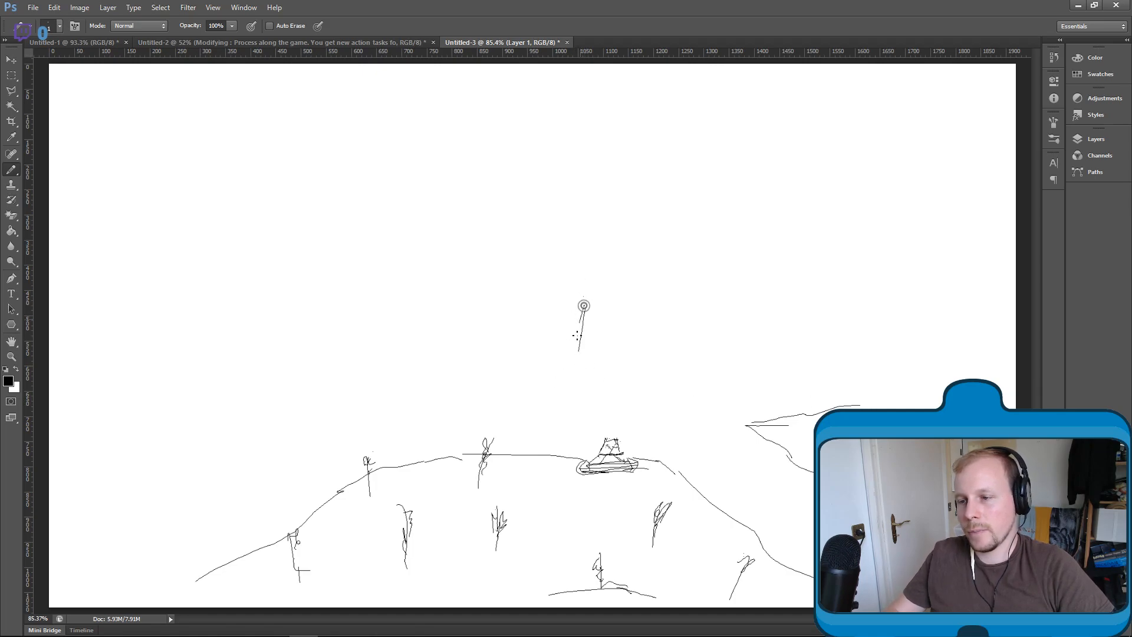
left_click_drag(669, 354, 650, 306)
left_click_drag(581, 318, 568, 360)
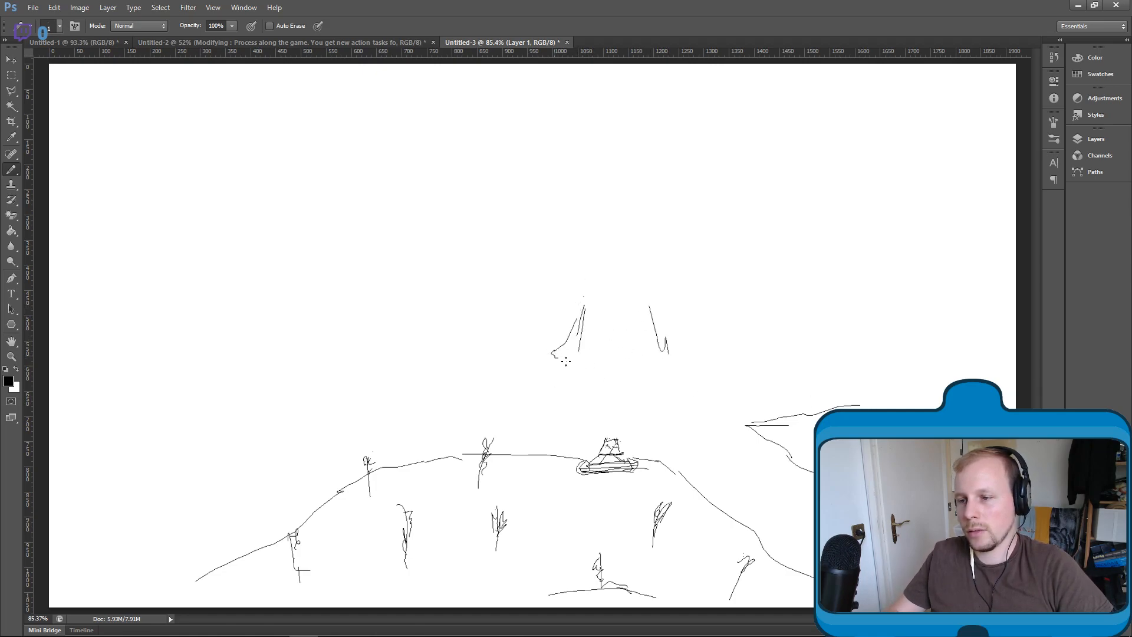
mouse_move(667, 347)
left_mouse_down()
mouse_move(611, 374)
mouse_move(577, 366)
left_mouse_up()
left_click_drag(582, 322, 566, 371)
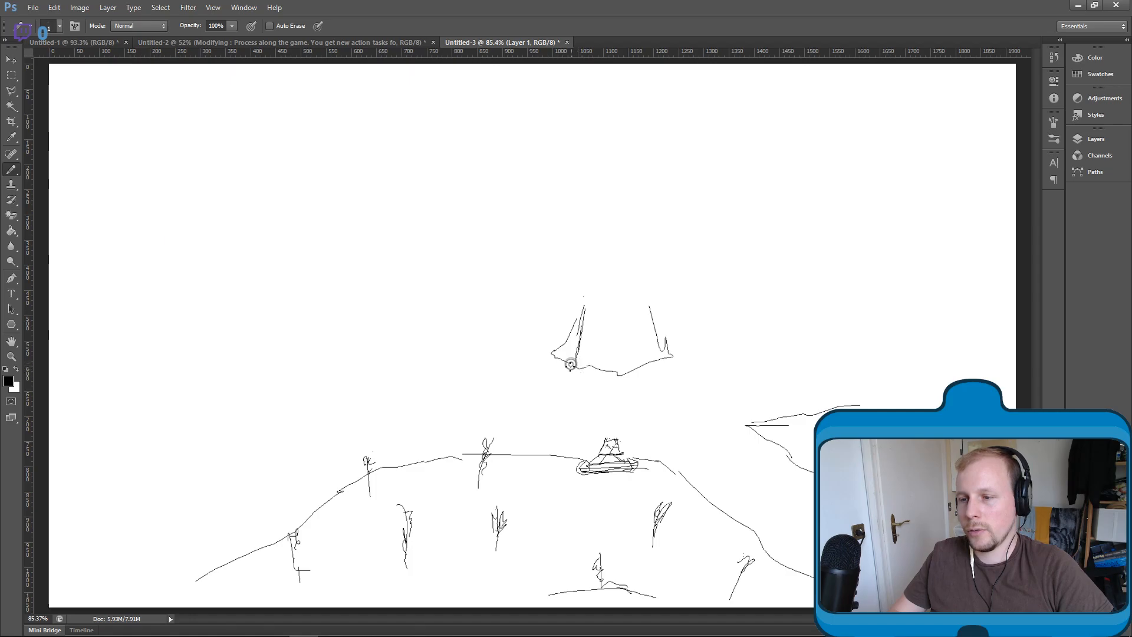
left_click_drag(584, 315, 582, 372)
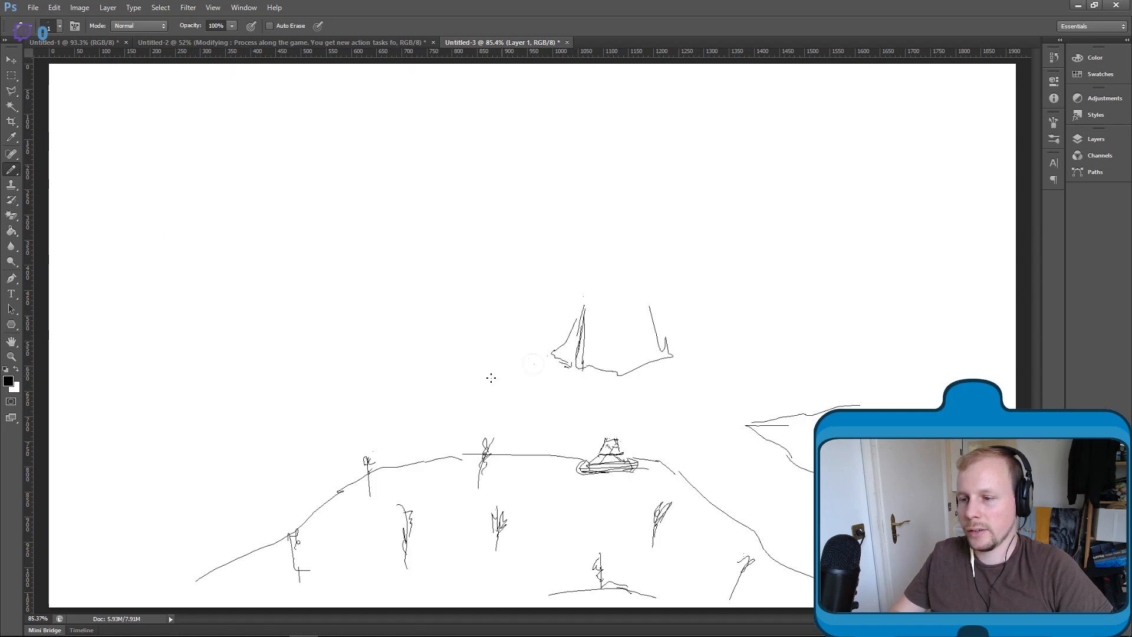
left_click_drag(471, 388, 788, 375)
mouse_move(679, 361)
left_mouse_down()
mouse_move(682, 378)
mouse_move(664, 358)
mouse_move(658, 372)
left_mouse_up()
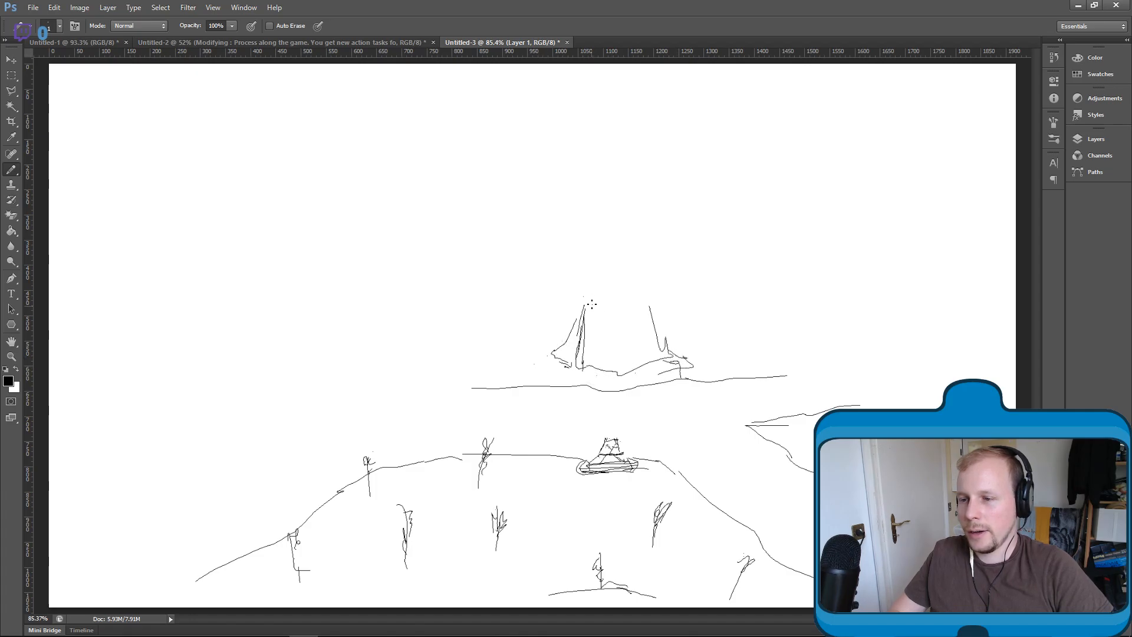
- Draw the tower's boxy upper storey with windows and a small roof structure, with smoke drifting up from it
mouse_move(576, 259)
left_mouse_down()
mouse_move(574, 283)
mouse_move(614, 265)
left_mouse_up()
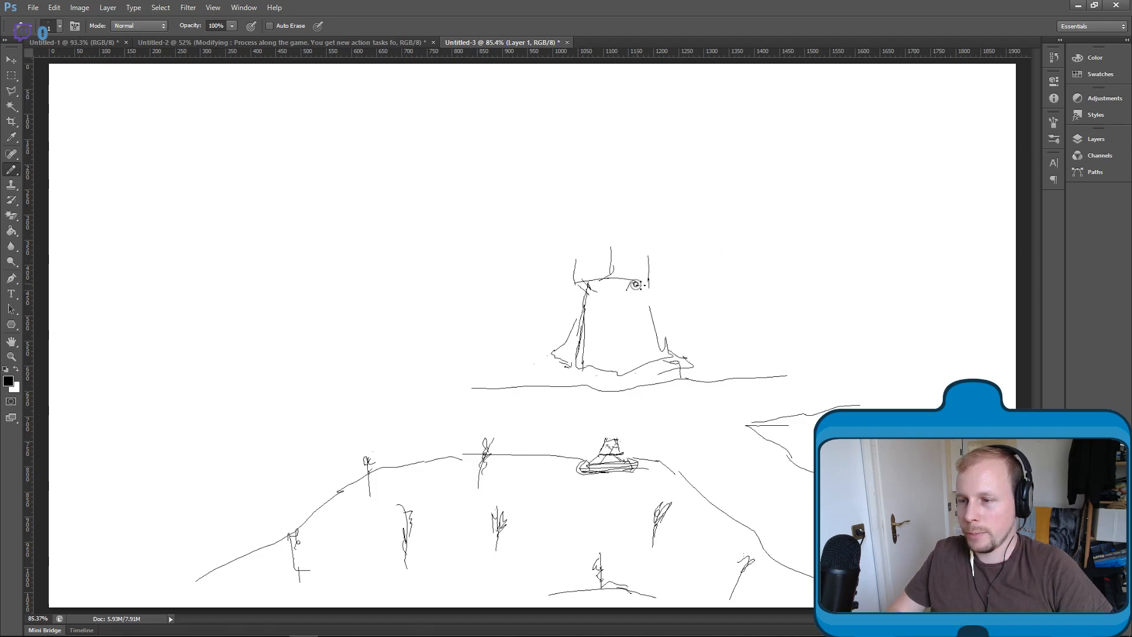
mouse_move(578, 259)
left_mouse_down()
mouse_move(647, 259)
mouse_move(624, 263)
mouse_move(602, 235)
left_mouse_up()
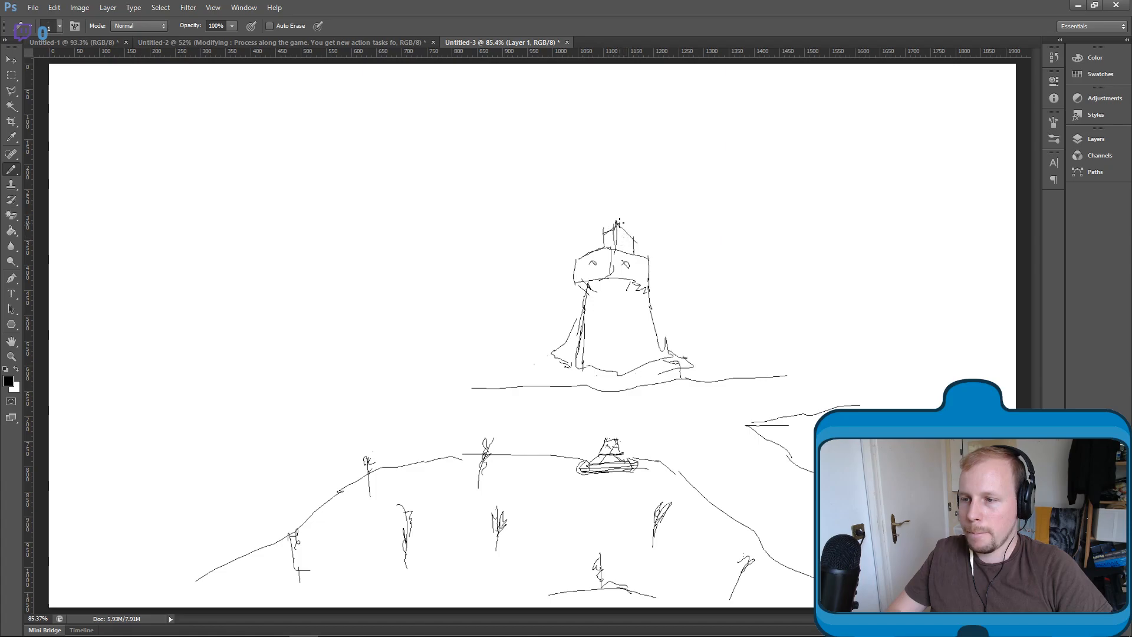
mouse_move(619, 212)
left_mouse_down()
mouse_move(636, 176)
mouse_move(701, 134)
left_mouse_up()
left_click_drag(637, 193, 683, 172)
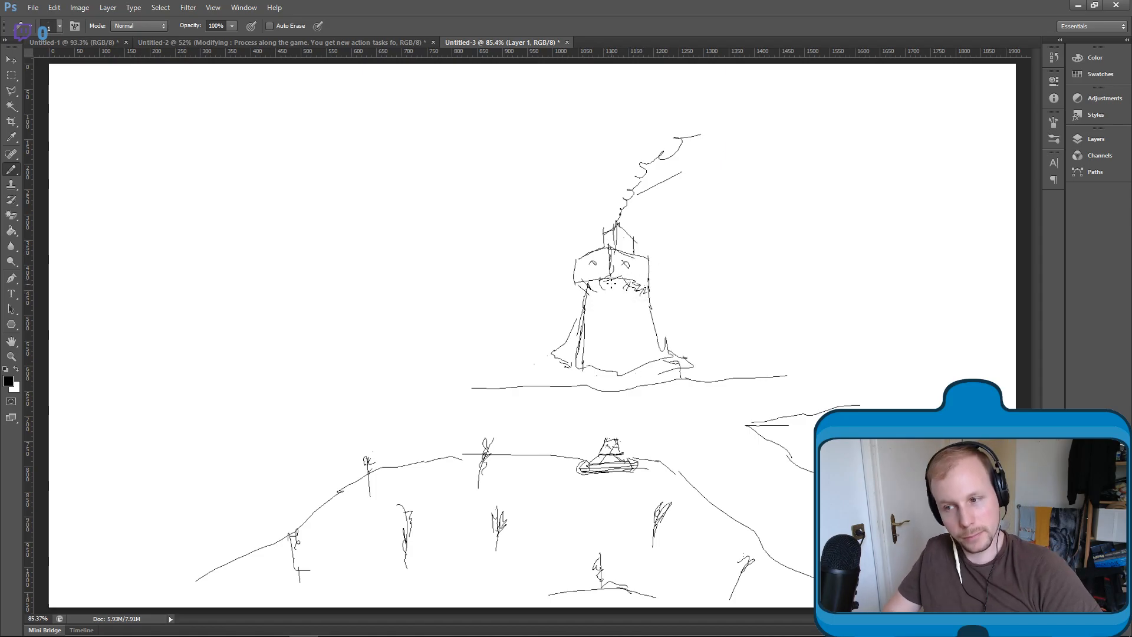
- Reinforce the tower's jagged base outline and add vertical edges and panel lines to its walls
left_click_drag(598, 374, 552, 358)
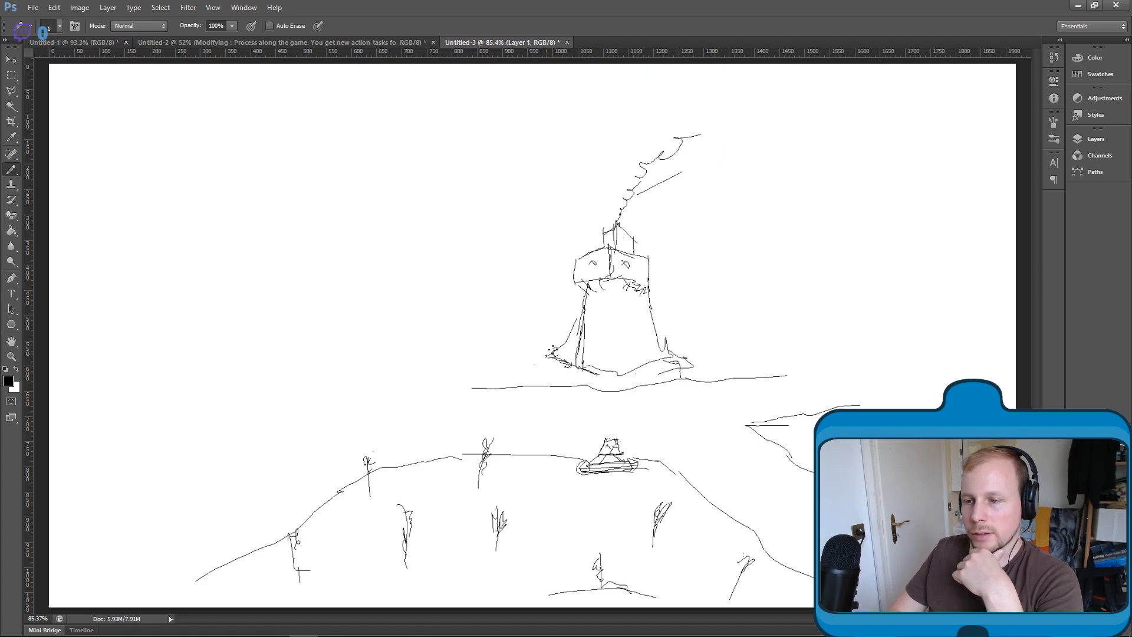
left_click_drag(614, 357, 615, 371)
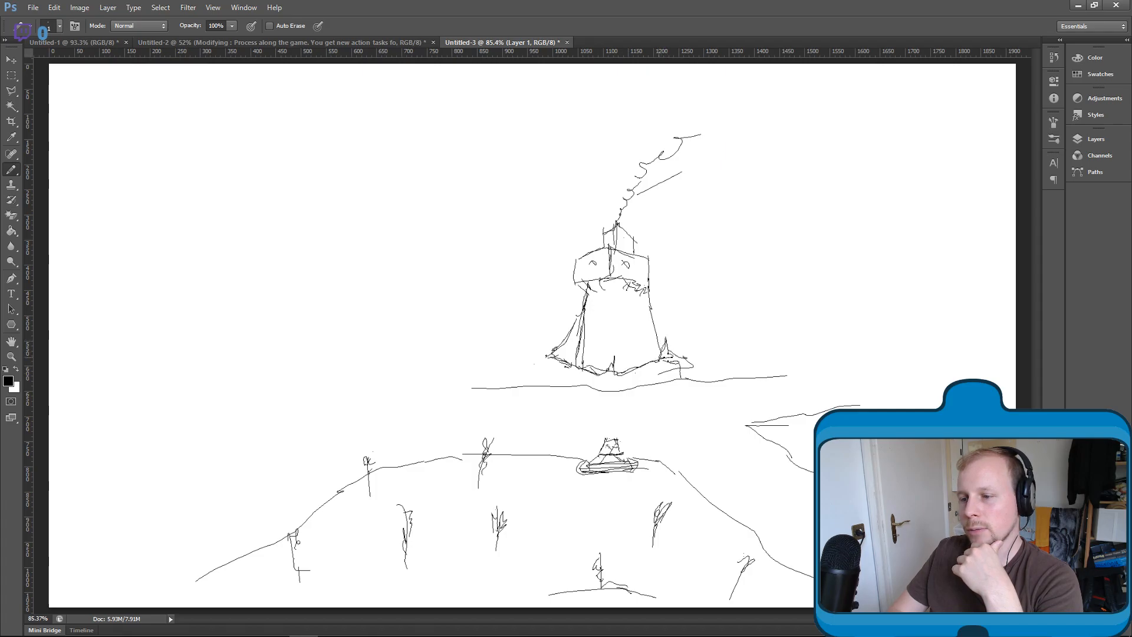
left_click_drag(611, 284, 606, 358)
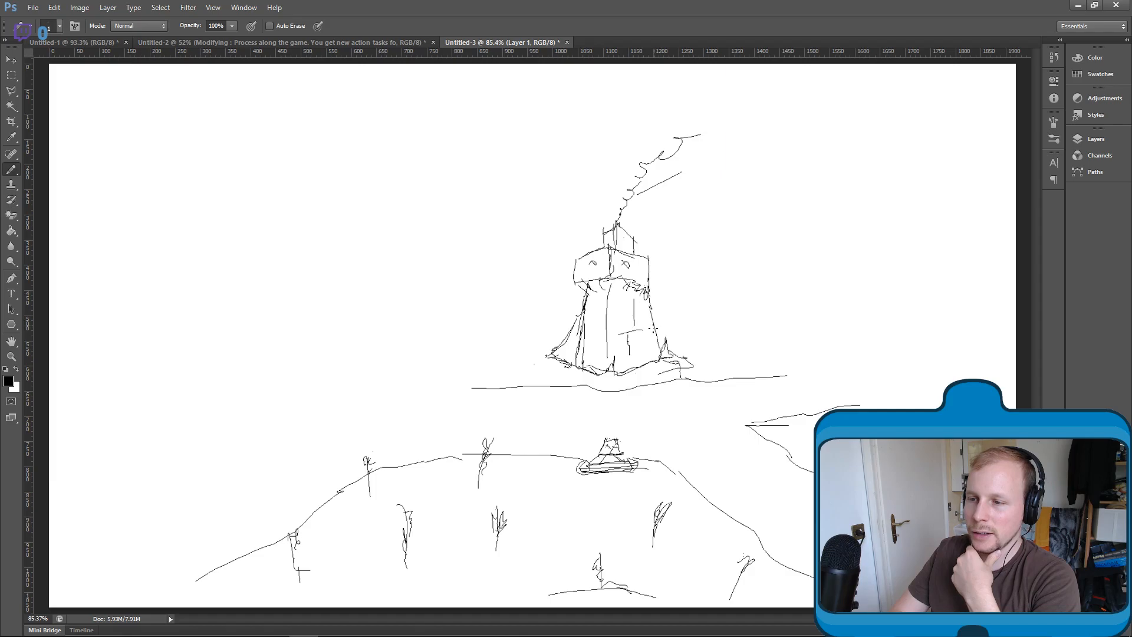
left_click_drag(647, 367, 627, 293)
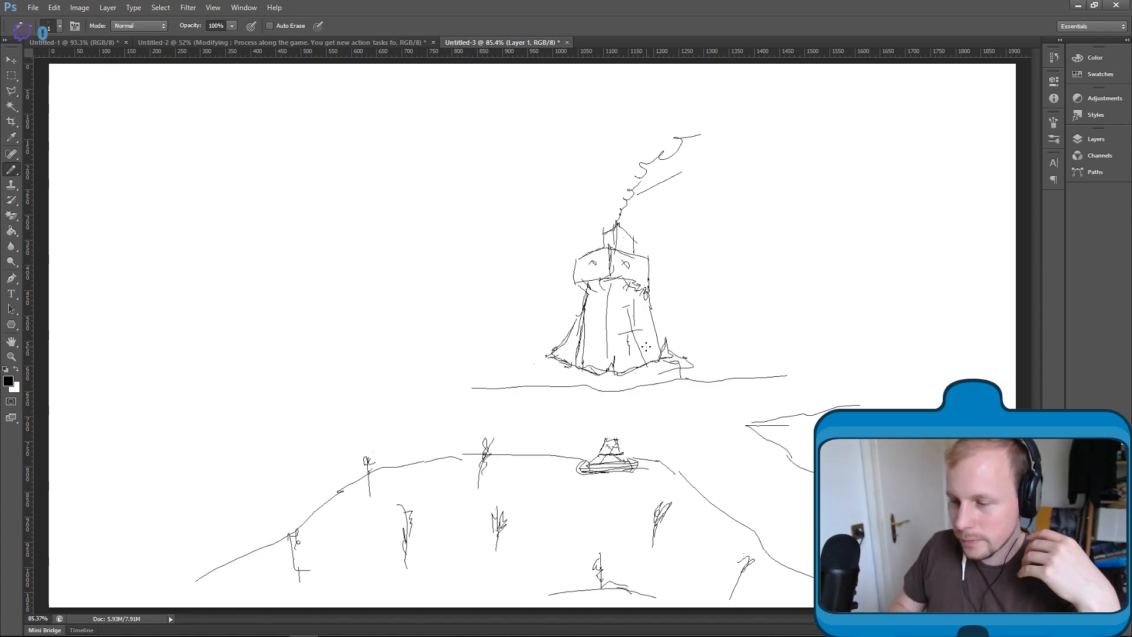
- Extend the ground beside the tower and sketch tall, jagged cliff columns beyond it, with a flat top edge running off the canvas
mouse_move(777, 376)
left_mouse_down()
mouse_move(709, 361)
mouse_move(663, 338)
left_mouse_up()
mouse_move(791, 331)
left_mouse_down()
mouse_move(856, 367)
mouse_move(861, 169)
left_mouse_up()
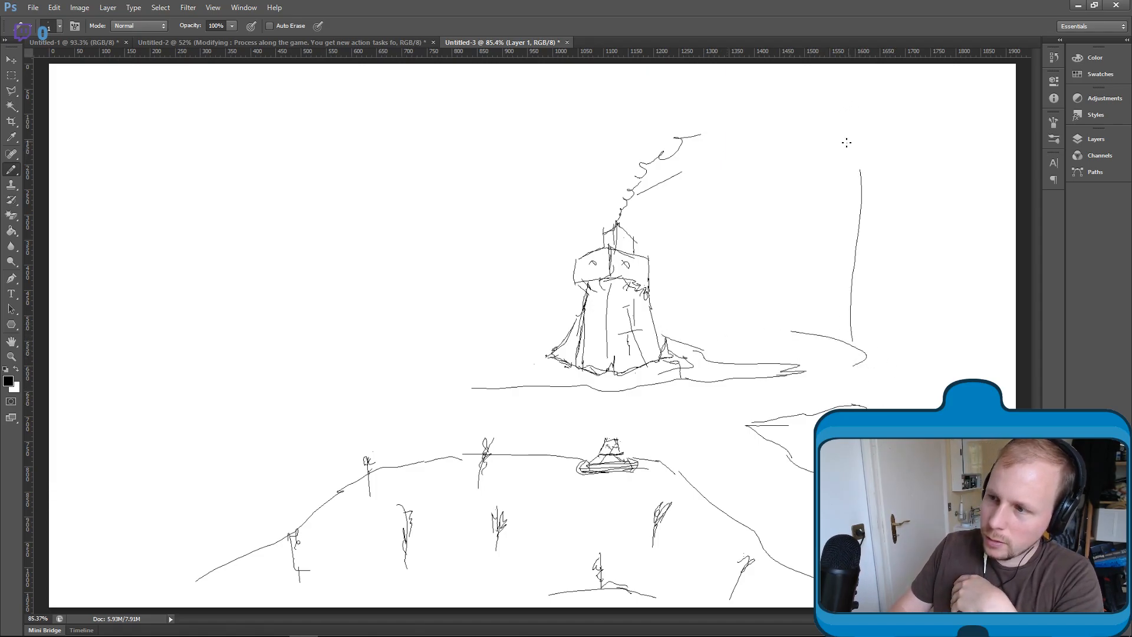
left_click_drag(785, 134, 859, 133)
mouse_move(811, 127)
left_mouse_down()
mouse_move(1016, 140)
mouse_move(840, 155)
mouse_move(829, 225)
mouse_move(797, 242)
mouse_move(832, 282)
mouse_move(835, 363)
left_mouse_up()
left_click_drag(799, 270, 802, 348)
mouse_move(783, 173)
left_mouse_down()
mouse_move(745, 173)
mouse_move(767, 192)
mouse_move(776, 314)
left_mouse_up()
left_click_drag(776, 240, 776, 331)
mouse_move(782, 173)
left_mouse_down()
mouse_move(799, 222)
mouse_move(739, 197)
mouse_move(755, 322)
mouse_move(842, 351)
mouse_move(835, 356)
mouse_move(875, 402)
left_mouse_up()
mouse_move(888, 358)
left_mouse_down()
mouse_move(855, 324)
mouse_move(866, 375)
mouse_move(896, 402)
left_mouse_up()
left_click_drag(763, 322, 661, 320)
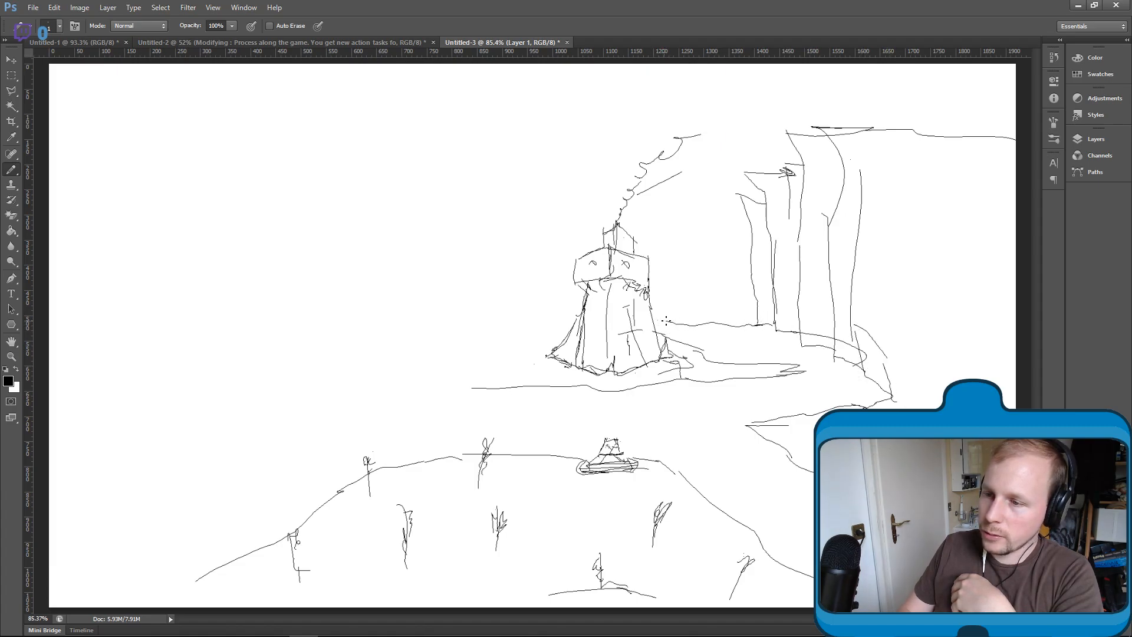
- Add a lower cliff block between the tower and the tall cliffs, reinforce the ledge tip, and draw vertical edges on the nearer cliff faces
mouse_move(745, 217)
left_mouse_down()
mouse_move(663, 228)
mouse_move(697, 272)
left_mouse_up()
left_click_drag(667, 235, 682, 317)
mouse_move(678, 274)
left_mouse_down()
mouse_move(684, 320)
mouse_move(682, 276)
mouse_move(705, 289)
mouse_move(698, 272)
mouse_move(714, 276)
mouse_move(701, 273)
mouse_move(708, 323)
left_mouse_up()
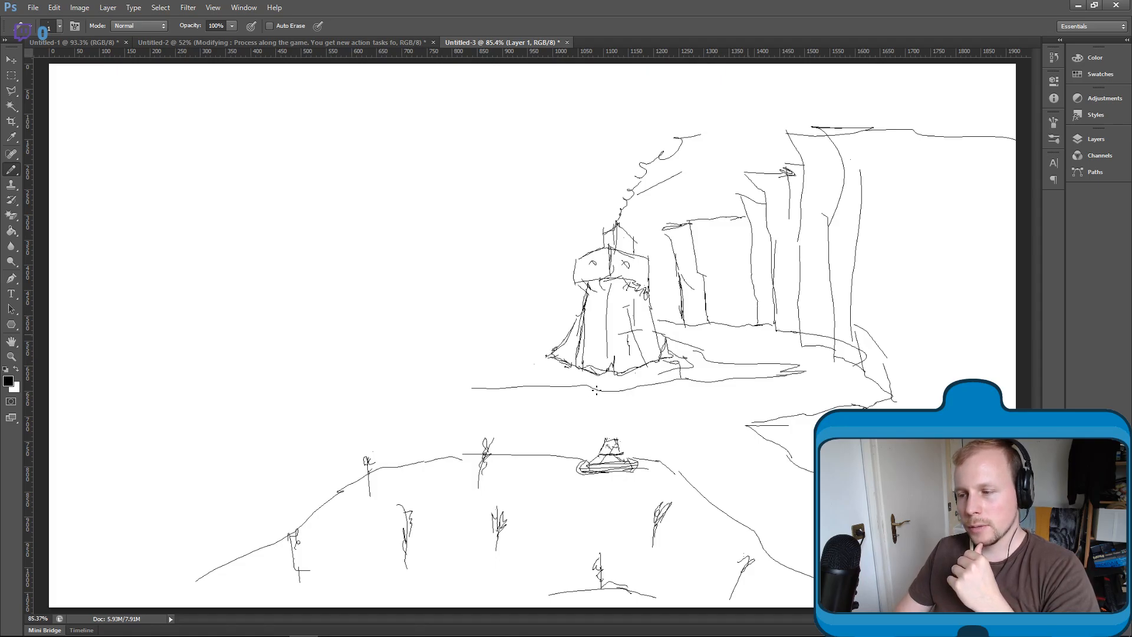
left_click_drag(753, 420, 792, 425)
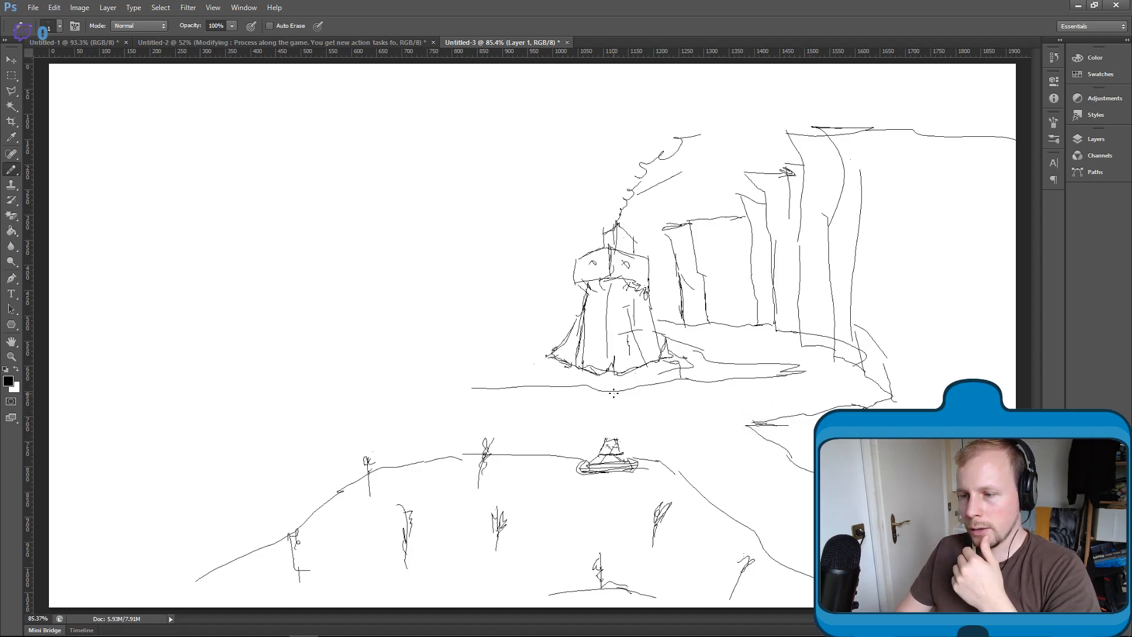
mouse_move(891, 394)
left_mouse_down()
mouse_move(923, 401)
mouse_move(904, 240)
left_mouse_up()
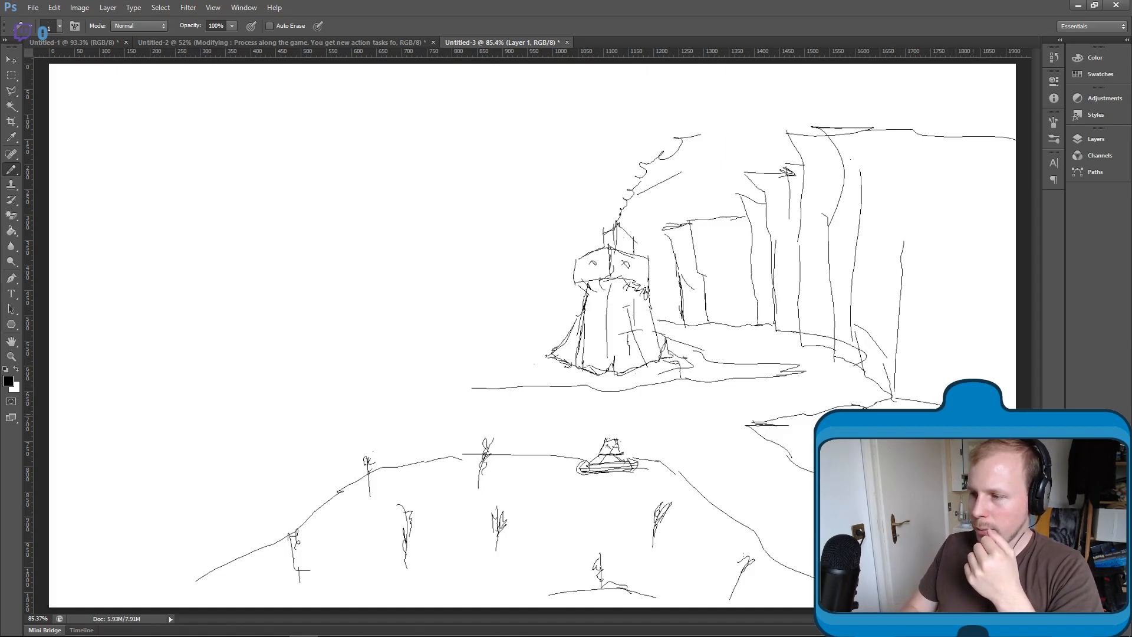
left_click_drag(961, 380, 965, 339)
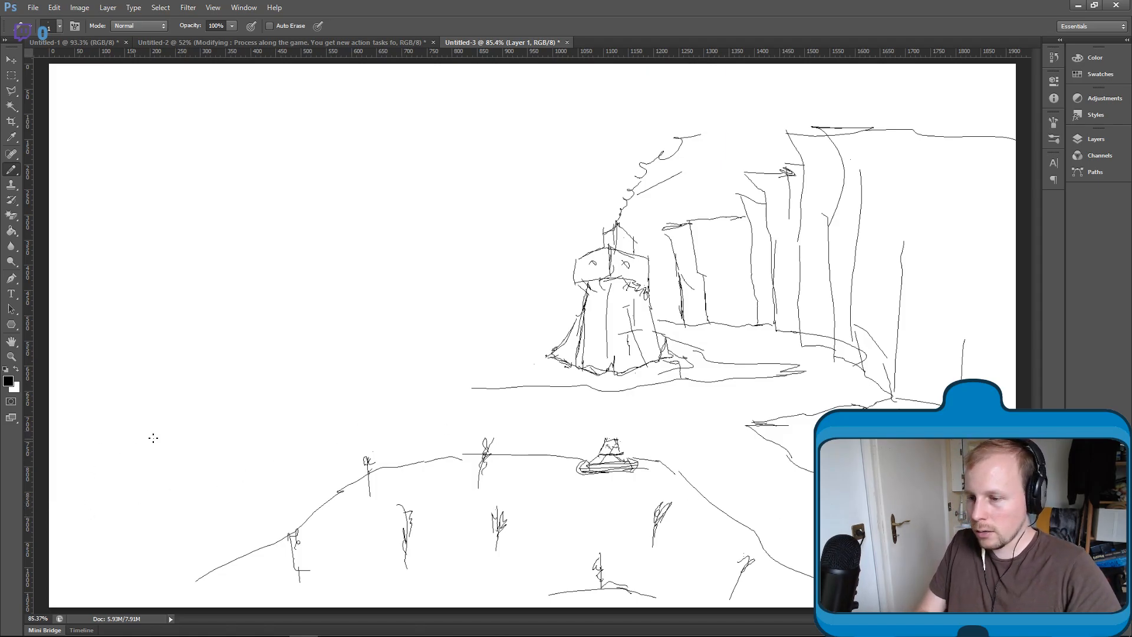
- Extend the ground line left of the tower and outline a tall structure with an angular, bent head overhanging it
left_click_drag(492, 387, 405, 379)
left_click_drag(339, 379, 270, 359)
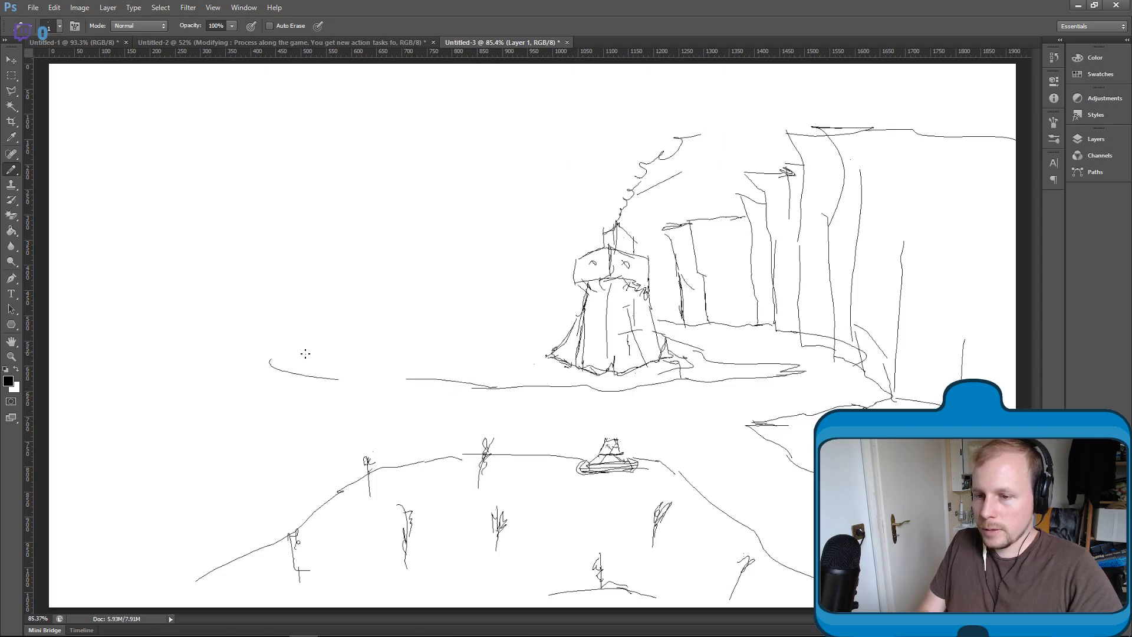
mouse_move(340, 381)
left_mouse_down()
mouse_move(340, 290)
mouse_move(321, 229)
mouse_move(250, 287)
mouse_move(276, 306)
mouse_move(264, 299)
mouse_move(327, 263)
left_mouse_up()
mouse_move(257, 298)
left_mouse_down()
mouse_move(274, 243)
mouse_move(307, 227)
mouse_move(384, 263)
mouse_move(397, 279)
mouse_move(391, 356)
mouse_move(408, 382)
left_mouse_up()
mouse_move(397, 283)
left_mouse_down()
mouse_move(419, 385)
mouse_move(430, 381)
left_mouse_up()
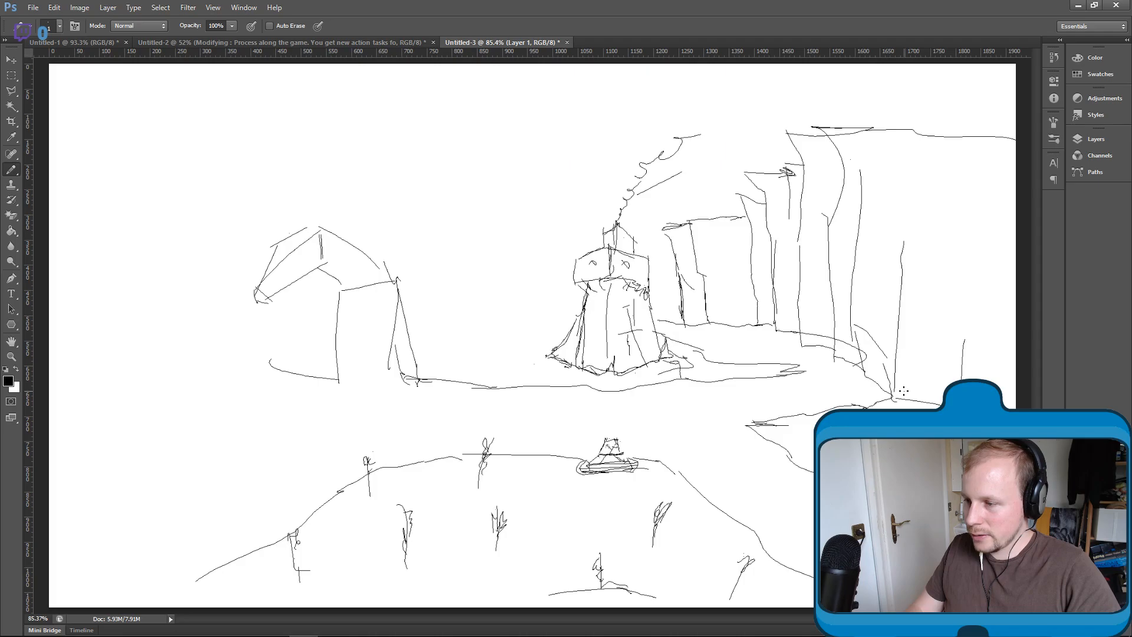
- Draw a tiny box at the foot of the right-hand cliff and a tapered panel containing three small boxes at the canvas's upper edge
left_click_drag(904, 390, 911, 394)
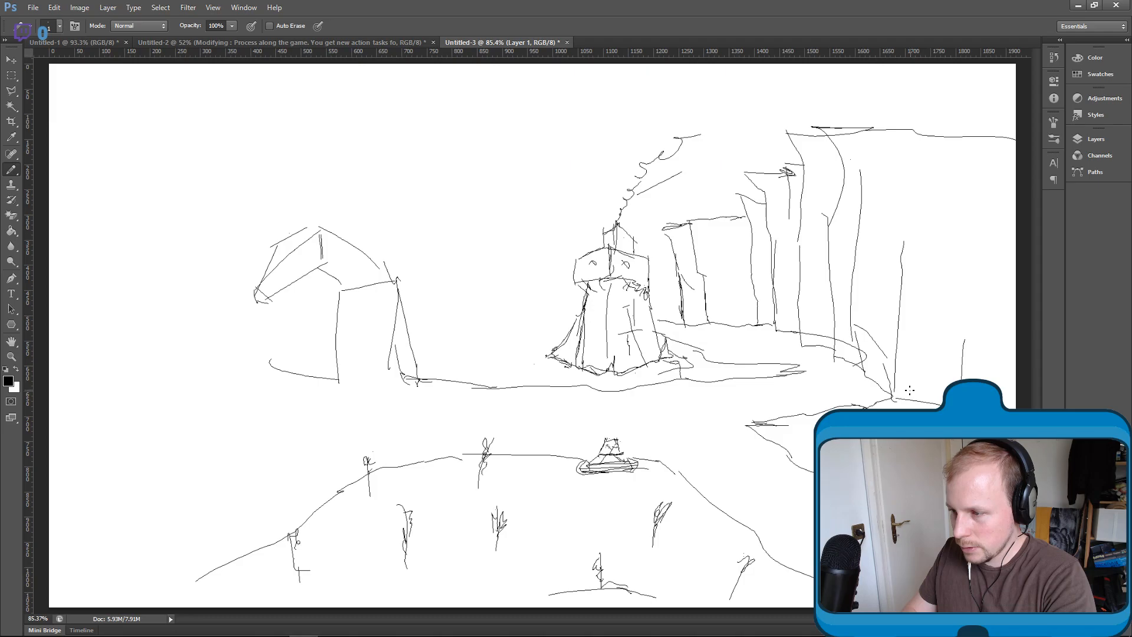
left_click_drag(913, 392, 912, 389)
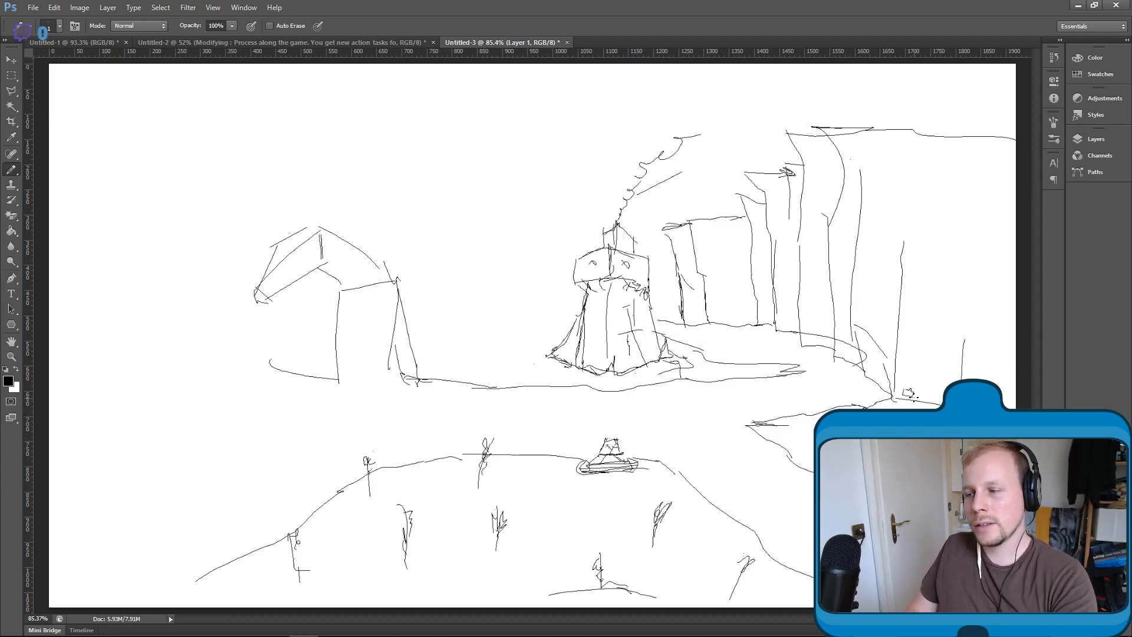
mouse_move(266, 64)
left_mouse_down()
mouse_move(287, 101)
mouse_move(374, 91)
mouse_move(344, 96)
mouse_move(363, 54)
mouse_move(298, 86)
mouse_move(341, 91)
left_mouse_up()
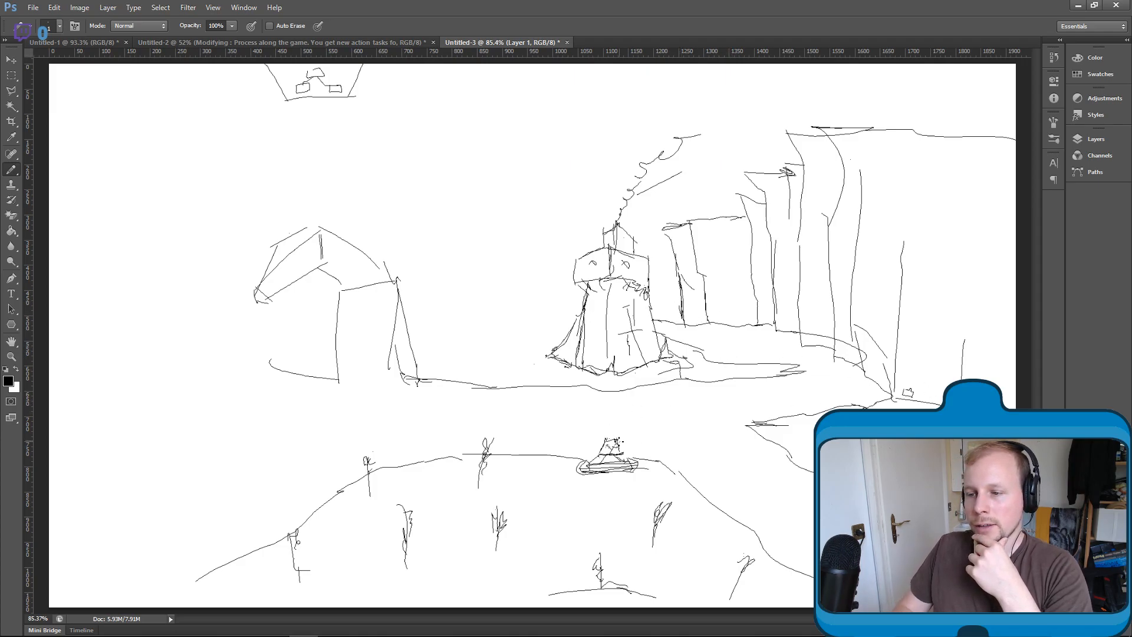
- Add a box to the robot's back and small objects at the tower's base and on the ground to its right
mouse_move(631, 444)
left_mouse_down()
mouse_move(620, 444)
mouse_move(622, 459)
mouse_move(620, 448)
left_mouse_up()
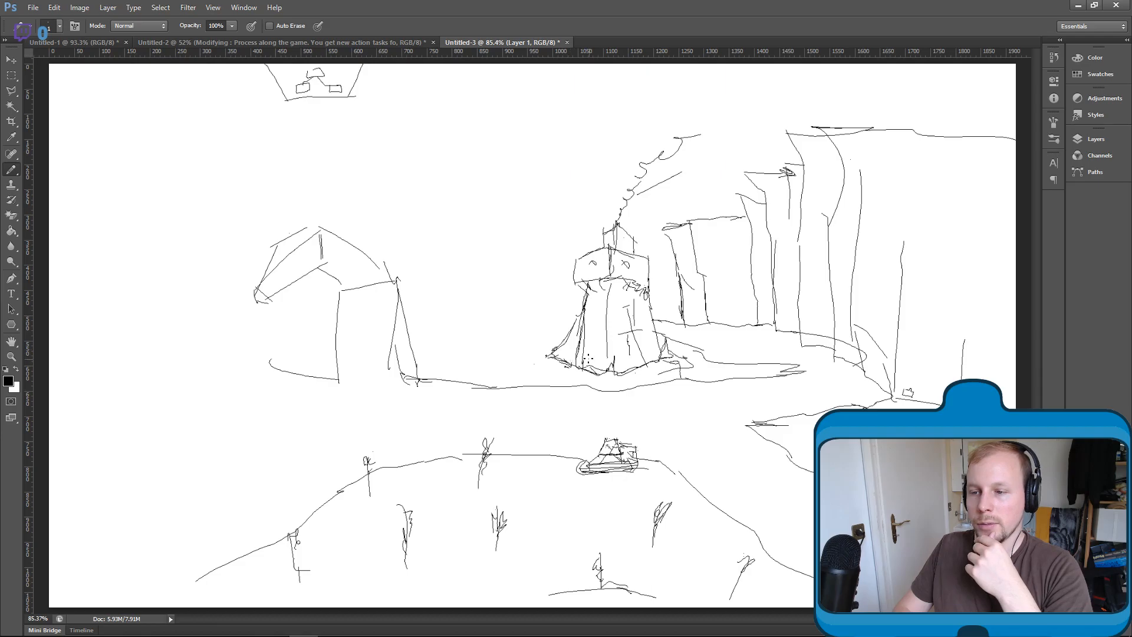
left_click_drag(587, 356, 592, 357)
left_click(629, 366)
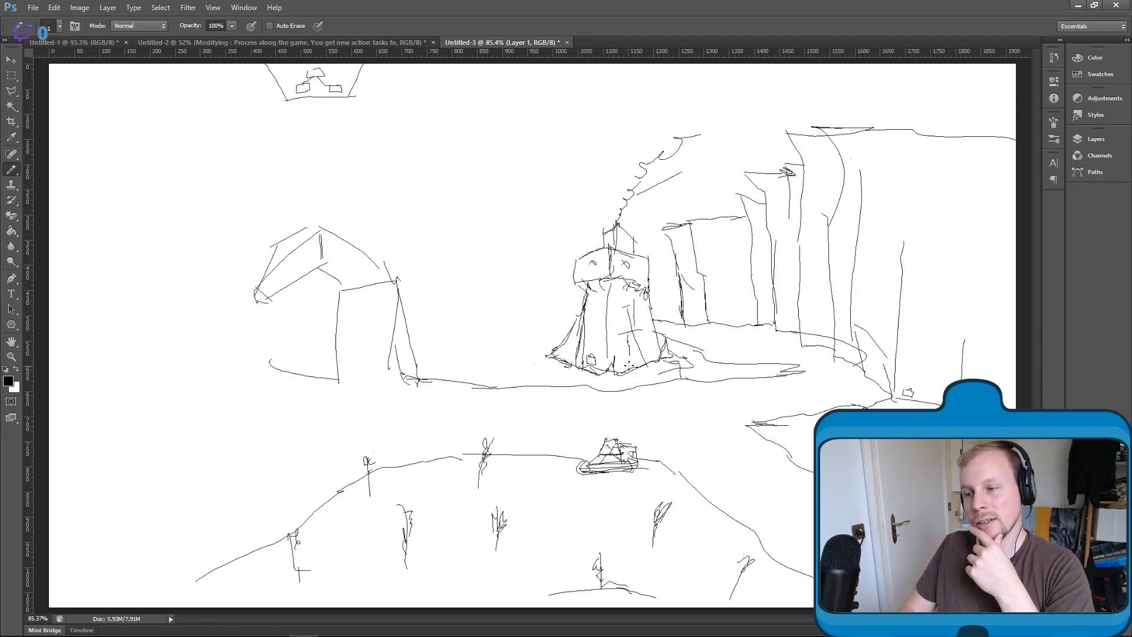
mouse_move(730, 351)
left_mouse_down()
mouse_move(729, 370)
mouse_move(756, 368)
left_mouse_up()
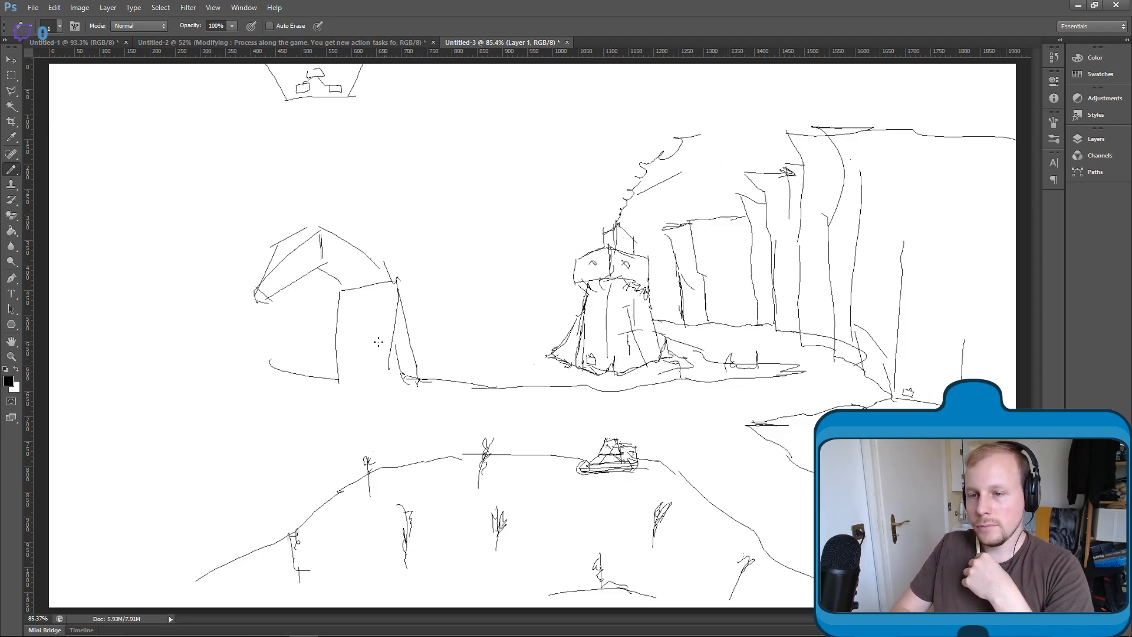
- Give the bent-headed structure depth with neck bracing, vertical wall edges and a pointed base, plus a small mound beside it
mouse_move(347, 295)
left_mouse_down()
mouse_move(397, 285)
mouse_move(376, 283)
mouse_move(378, 307)
left_mouse_up()
mouse_move(335, 263)
left_mouse_down()
mouse_move(371, 269)
mouse_move(328, 260)
mouse_move(372, 278)
mouse_move(371, 300)
left_mouse_up()
mouse_move(366, 276)
left_mouse_down()
mouse_move(386, 261)
mouse_move(372, 304)
mouse_move(341, 297)
mouse_move(366, 279)
mouse_move(376, 396)
mouse_move(418, 379)
left_mouse_up()
mouse_move(344, 377)
left_mouse_down()
mouse_move(374, 396)
mouse_move(337, 379)
mouse_move(387, 392)
mouse_move(386, 380)
mouse_move(451, 383)
mouse_move(426, 378)
left_mouse_up()
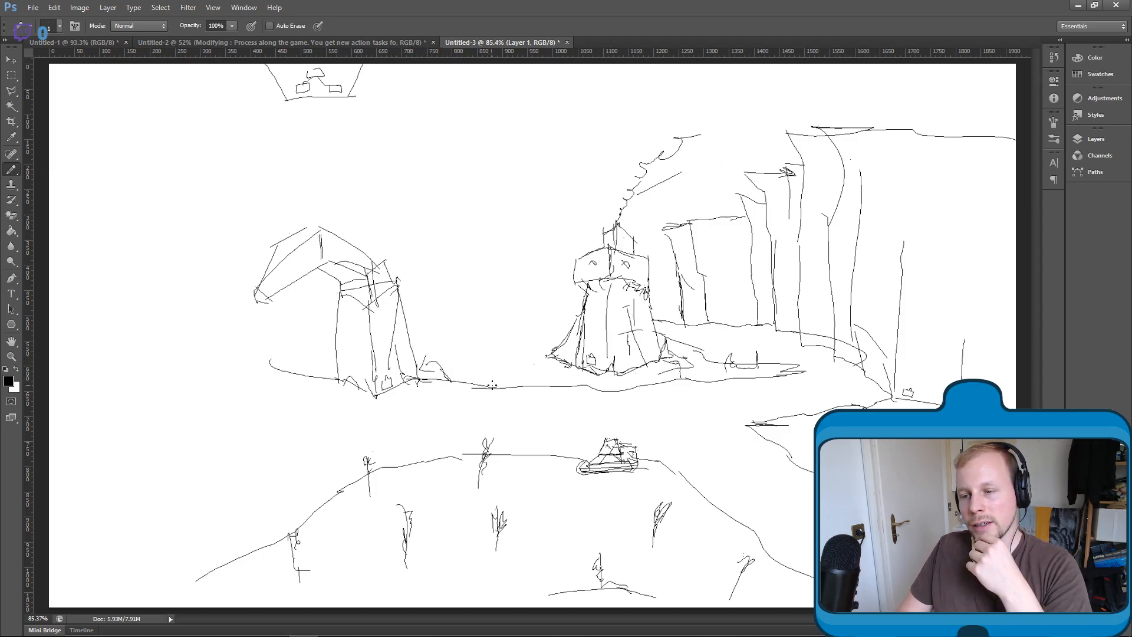
- Scatter small grass tufts along the ground line between the two structures and around the left structure's base
left_click_drag(494, 389, 552, 386)
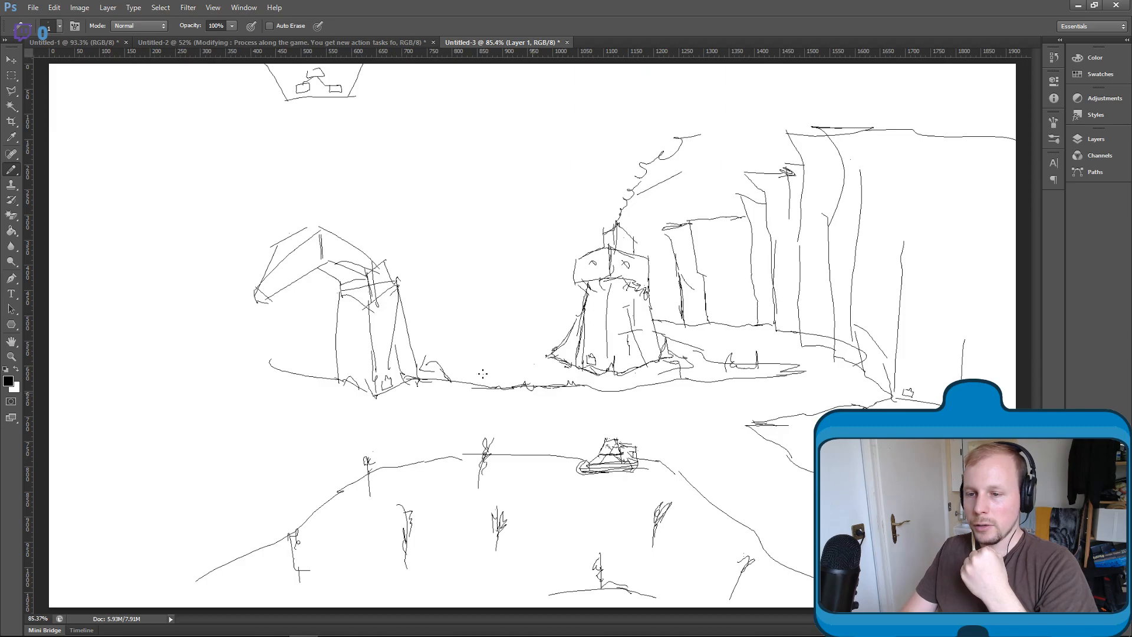
left_click_drag(336, 381, 333, 379)
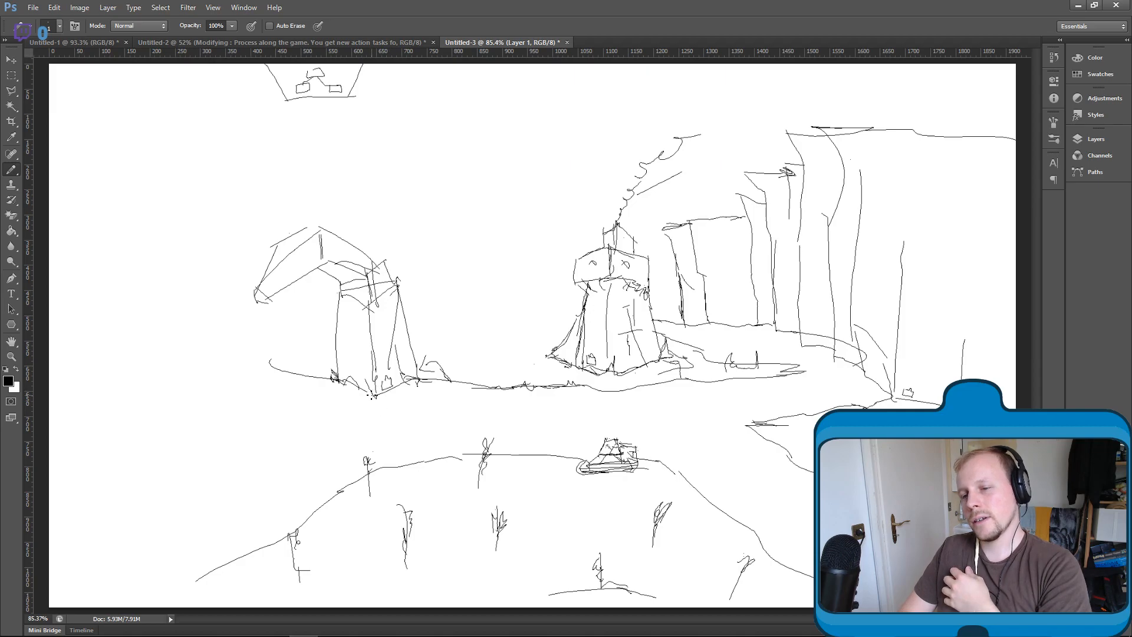
left_click_drag(368, 391, 385, 391)
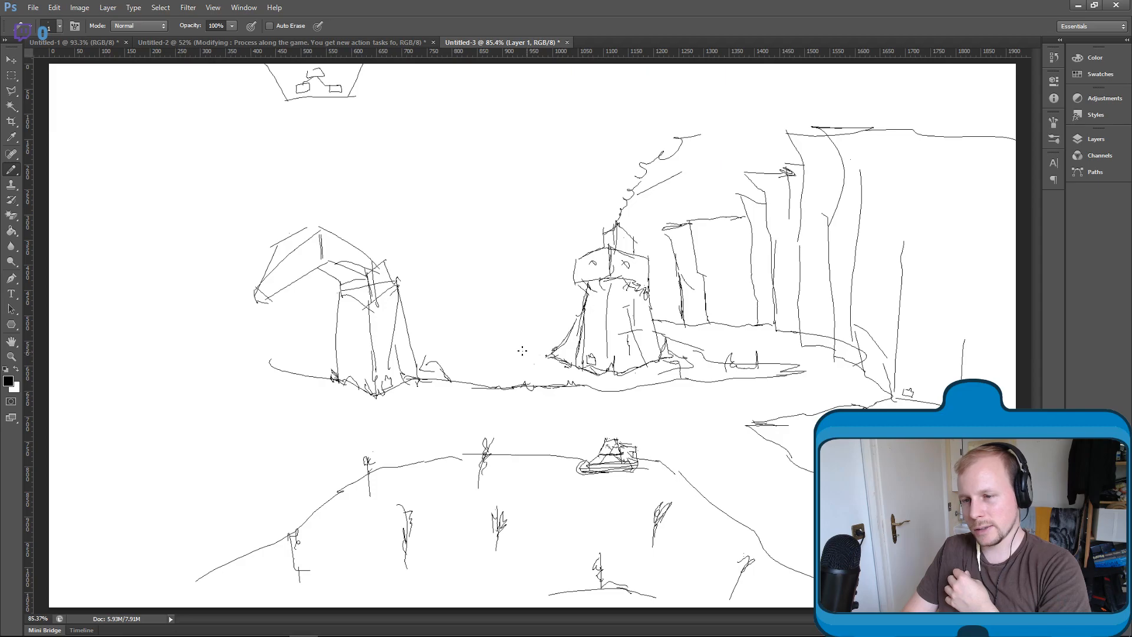
- Draw the far edge of the ground behind the bent-headed structure, continuing it across to the tower
left_click_drag(268, 361, 336, 326)
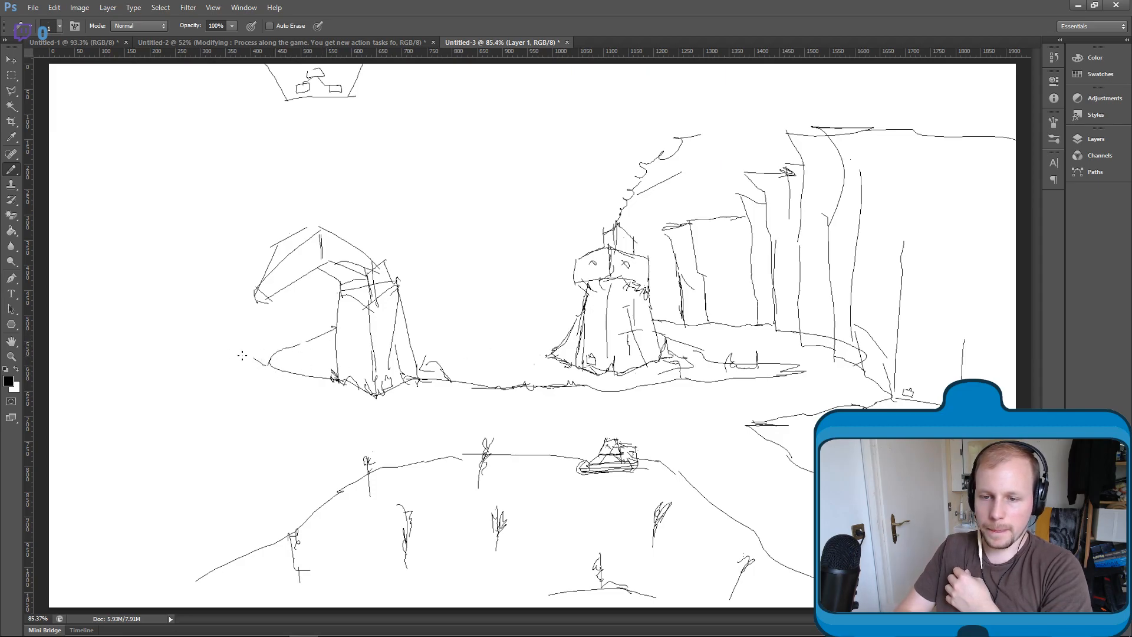
mouse_move(410, 315)
left_mouse_down()
mouse_move(542, 336)
mouse_move(577, 330)
left_mouse_up()
left_click_drag(403, 321, 444, 324)
left_click_drag(335, 323, 303, 340)
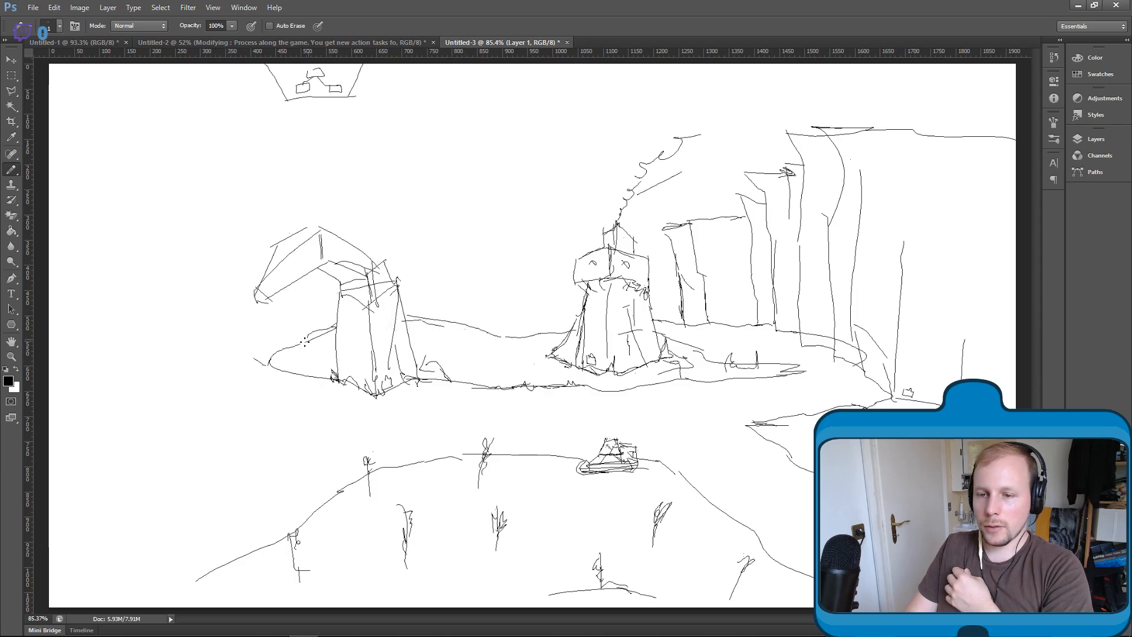
- Sketch a winding bank and diagonal slope to the left of the farmed hill, and extend the hill's left edge to the canvas bottom
mouse_move(110, 316)
left_mouse_down()
mouse_move(236, 393)
mouse_move(275, 453)
mouse_move(72, 568)
left_mouse_up()
left_click_drag(201, 572, 180, 607)
left_click_drag(85, 564, 46, 581)
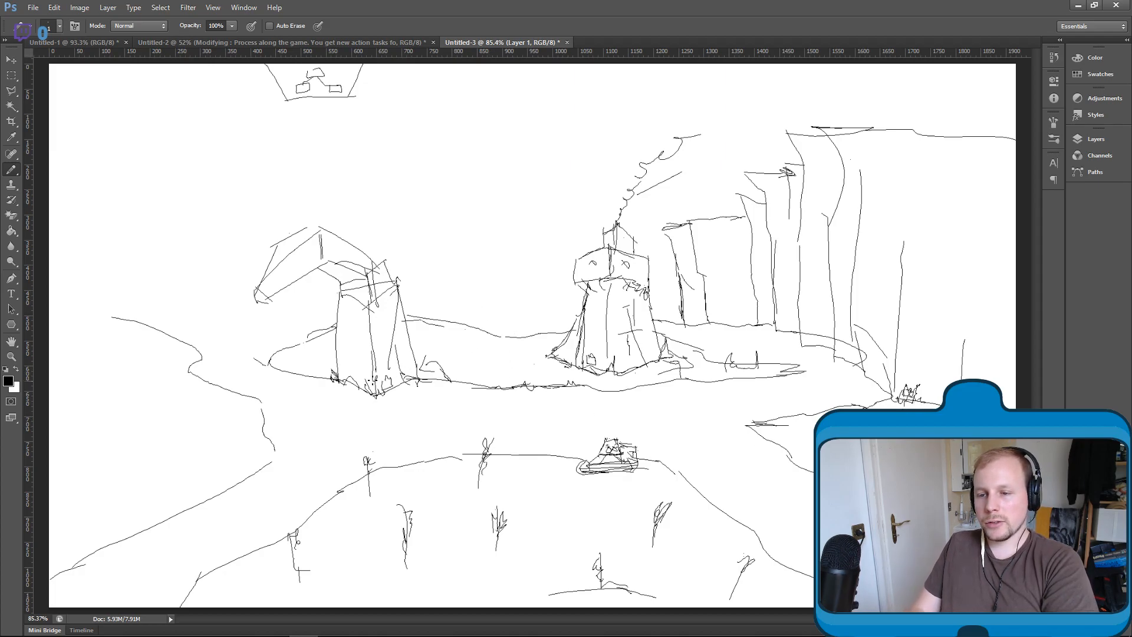
left_click_drag(306, 340, 331, 339)
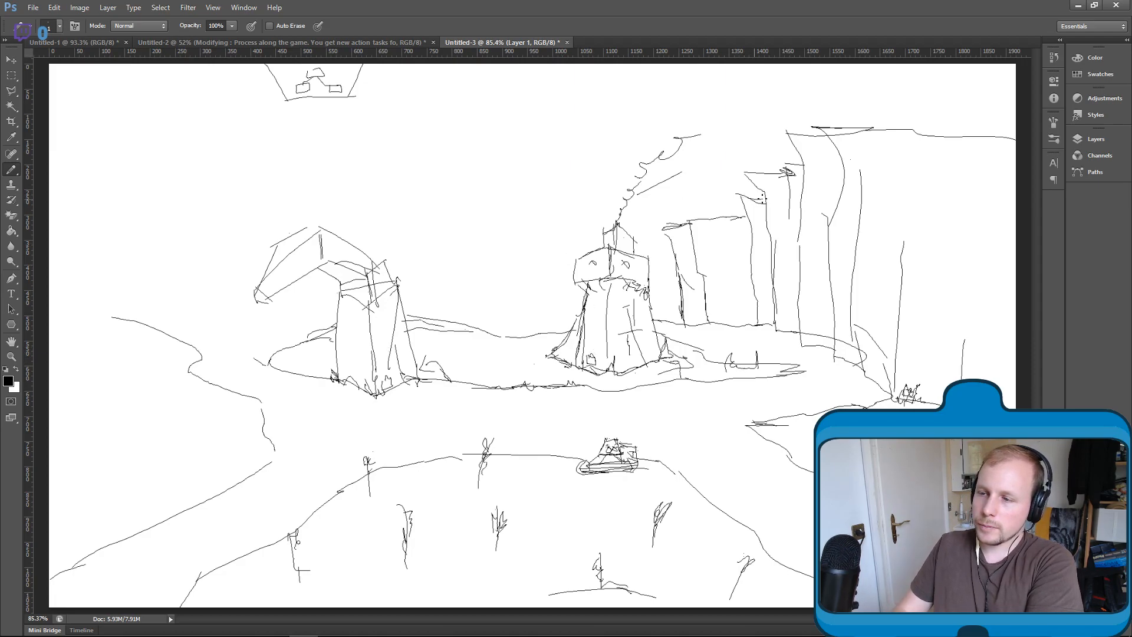
- Draw a mountain range descending from a tall left peak to the tower, plus a small rock column beside the tower
mouse_move(51, 240)
left_mouse_down()
mouse_move(167, 118)
mouse_move(248, 189)
mouse_move(385, 199)
mouse_move(514, 322)
left_mouse_up()
left_click_drag(479, 277, 577, 306)
left_click_drag(652, 270, 673, 250)
- Sketch a large planet cut off by the canvas's upper edge, with a small round body and swirling dashed rings at its lower left
mouse_move(538, 64)
left_mouse_down()
mouse_move(538, 91)
mouse_move(585, 136)
mouse_move(666, 134)
mouse_move(712, 80)
left_mouse_up()
mouse_move(545, 122)
left_mouse_down()
mouse_move(569, 138)
mouse_move(532, 115)
mouse_move(524, 131)
mouse_move(549, 157)
mouse_move(580, 145)
mouse_move(550, 115)
mouse_move(559, 151)
mouse_move(544, 118)
mouse_move(527, 126)
mouse_move(528, 151)
mouse_move(594, 147)
left_mouse_up()
left_click(577, 153)
left_click(524, 174)
left_click_drag(501, 122, 527, 165)
left_click_drag(560, 176, 593, 166)
mouse_move(519, 95)
left_mouse_down()
mouse_move(517, 124)
mouse_move(485, 135)
mouse_move(512, 179)
mouse_move(553, 183)
left_mouse_up()
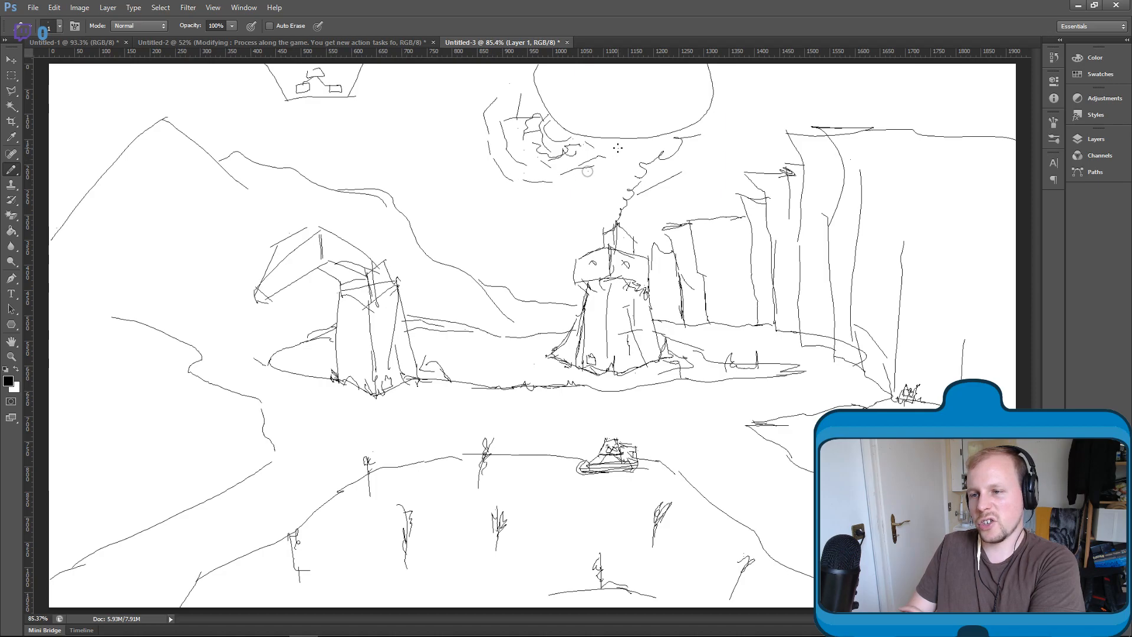
mouse_move(554, 118)
left_mouse_down()
mouse_move(545, 146)
mouse_move(549, 134)
left_mouse_up()
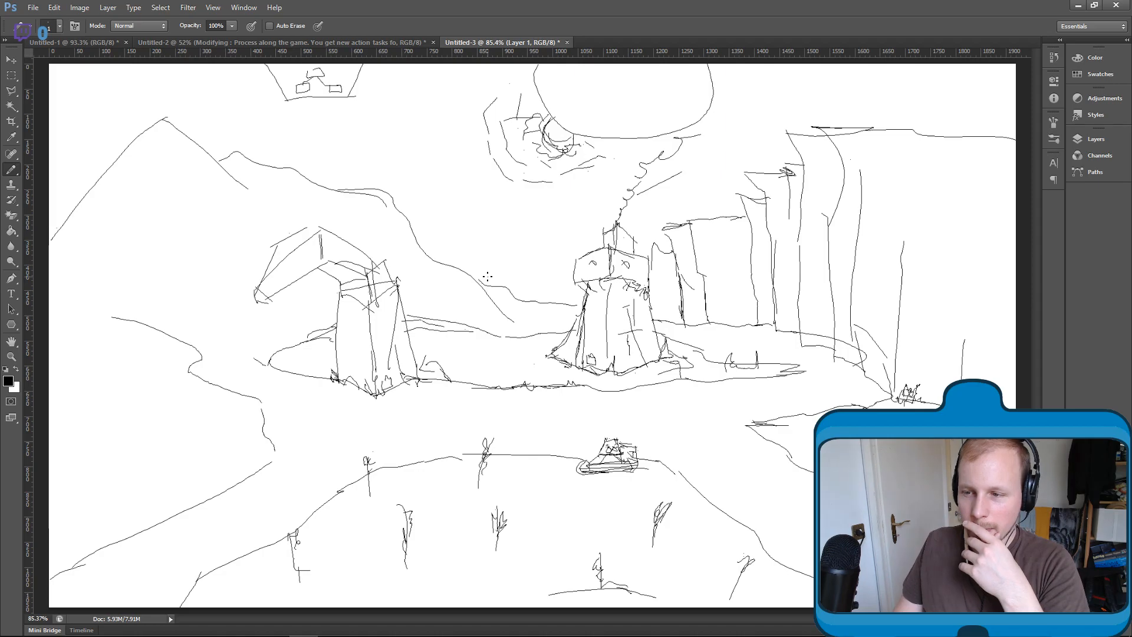
- Add horizon lines at the foot of the mountains on both sides of the bent-headed structure, and extend the left bank to the canvas edge
mouse_move(535, 632)
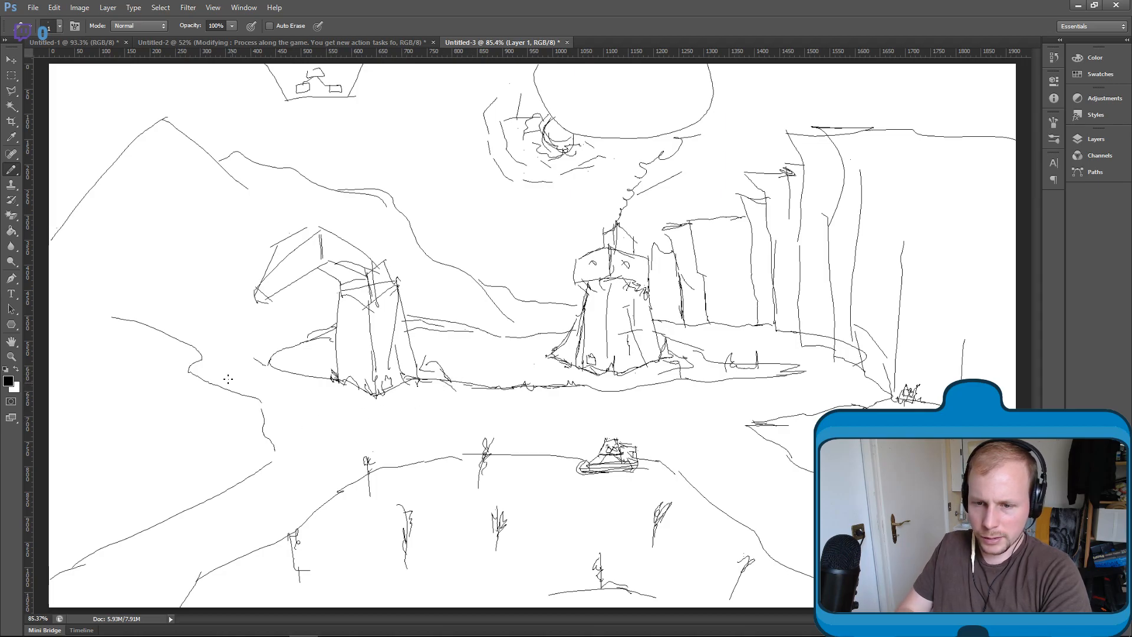
mouse_move(115, 317)
left_mouse_down()
mouse_move(58, 306)
mouse_move(105, 289)
mouse_move(235, 301)
left_mouse_up()
mouse_move(406, 308)
left_mouse_down()
mouse_move(514, 320)
mouse_move(502, 309)
mouse_move(514, 322)
left_mouse_up()
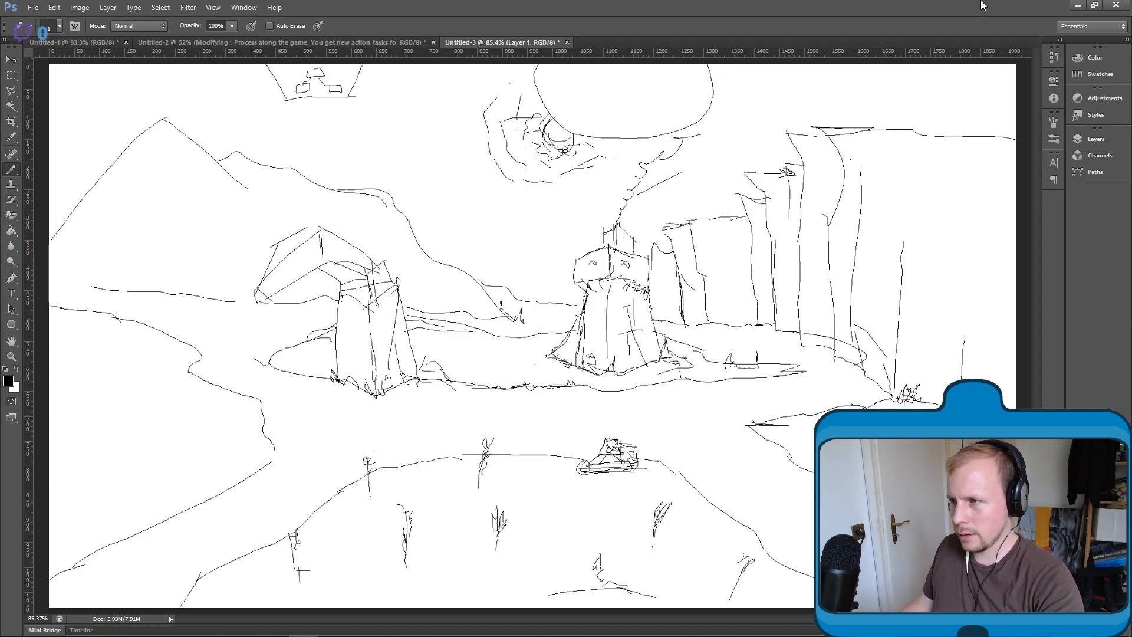
- Switch to Streamlabs OBS and toggle the local recording
mouse_move(500, 621)
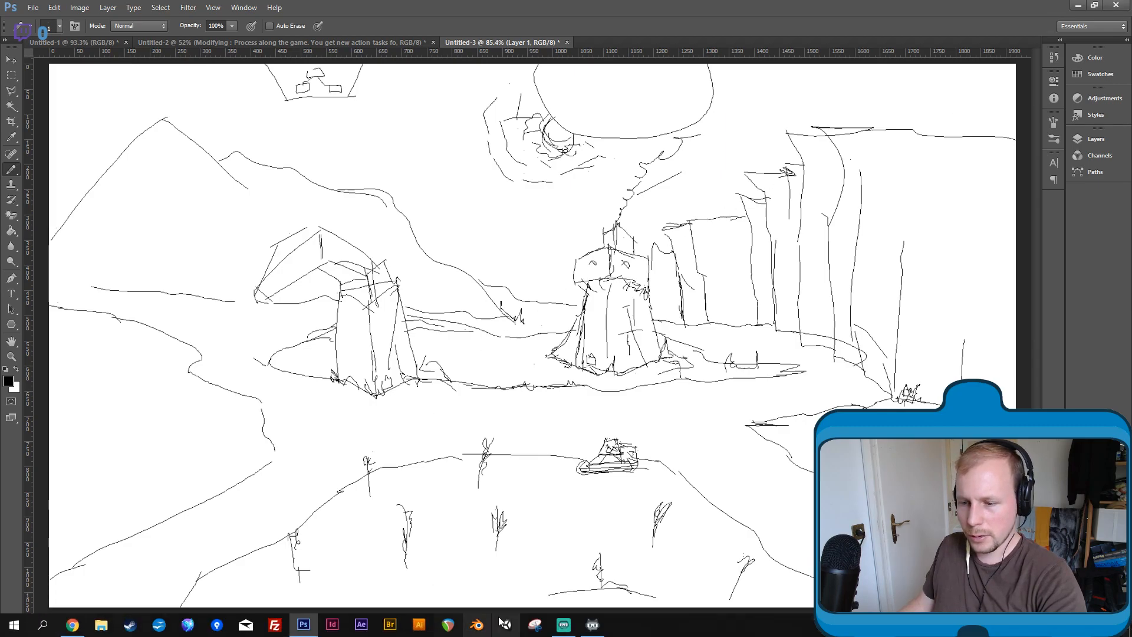
mouse_move(571, 631)
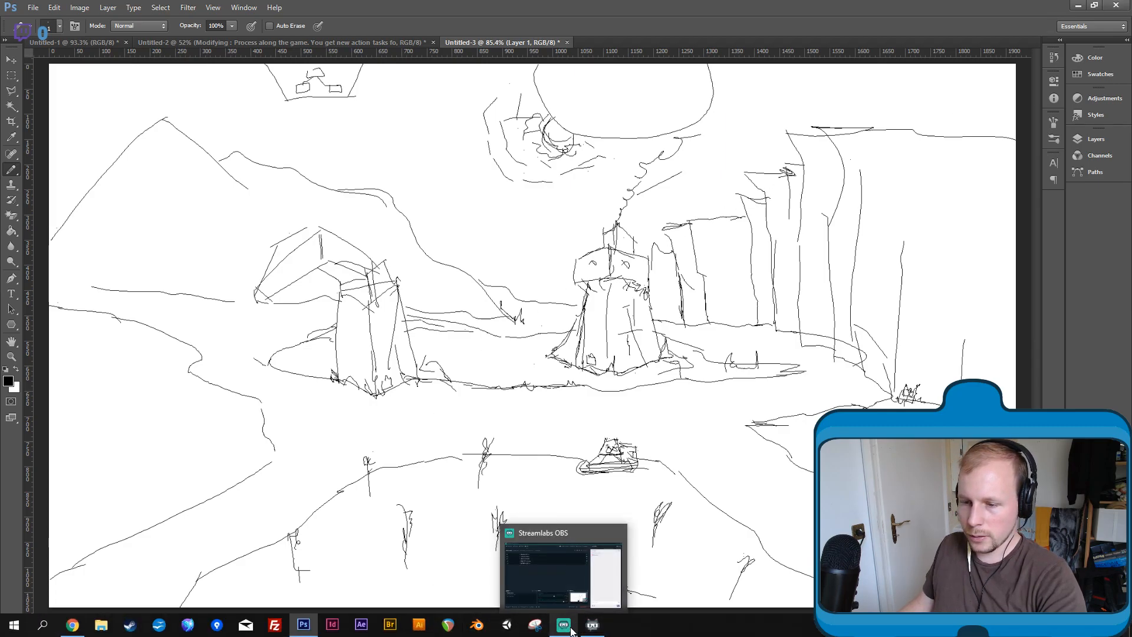
left_click(570, 631)
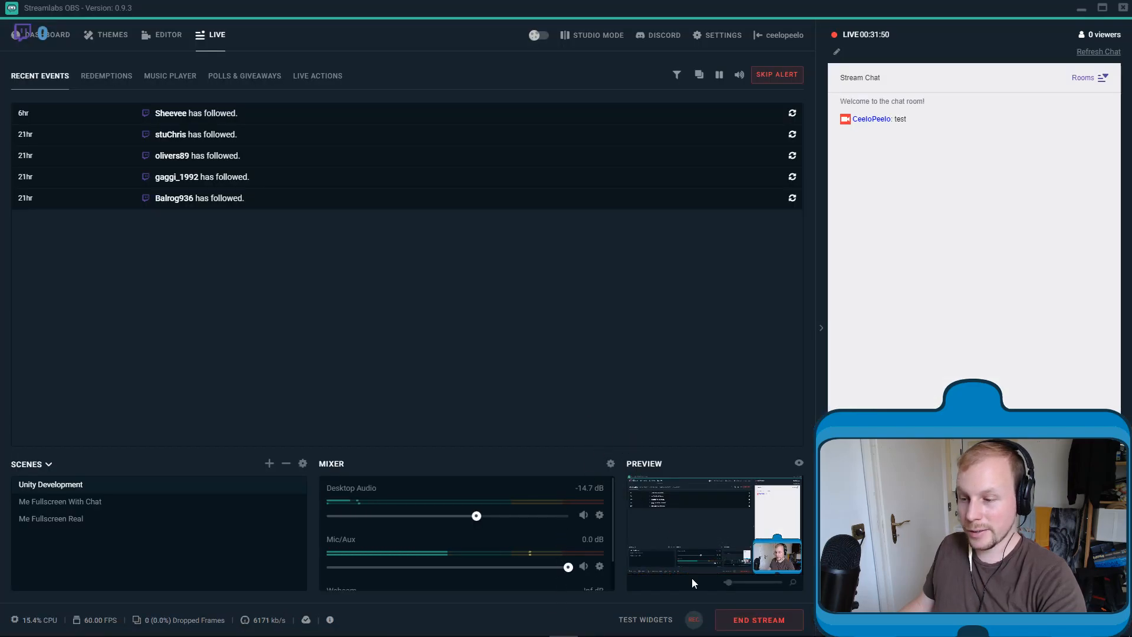
left_click(695, 623)
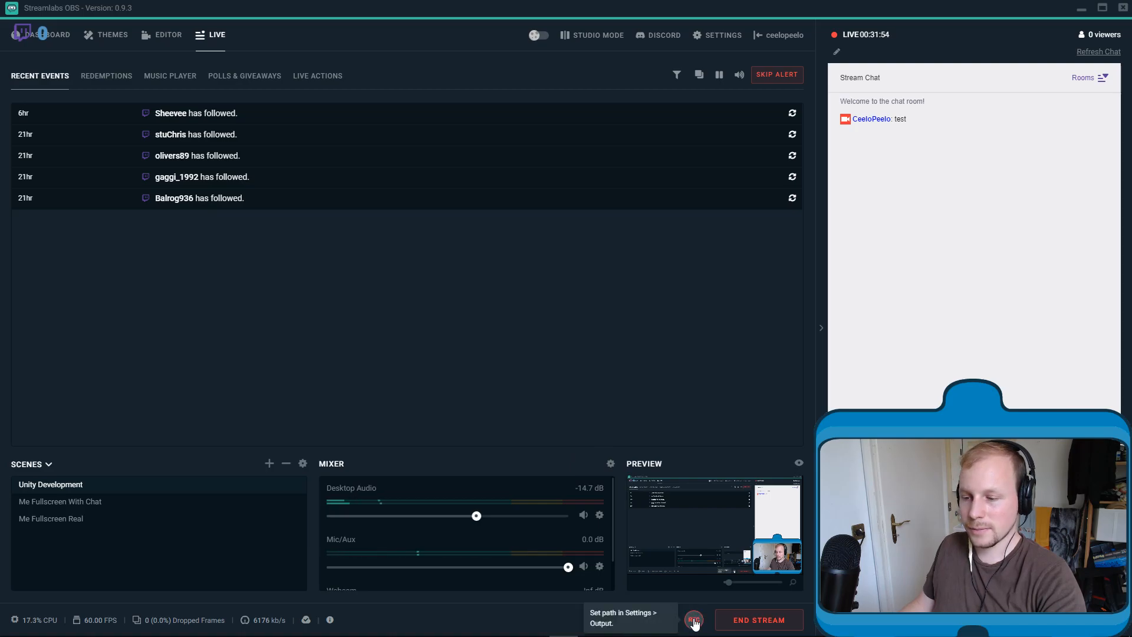